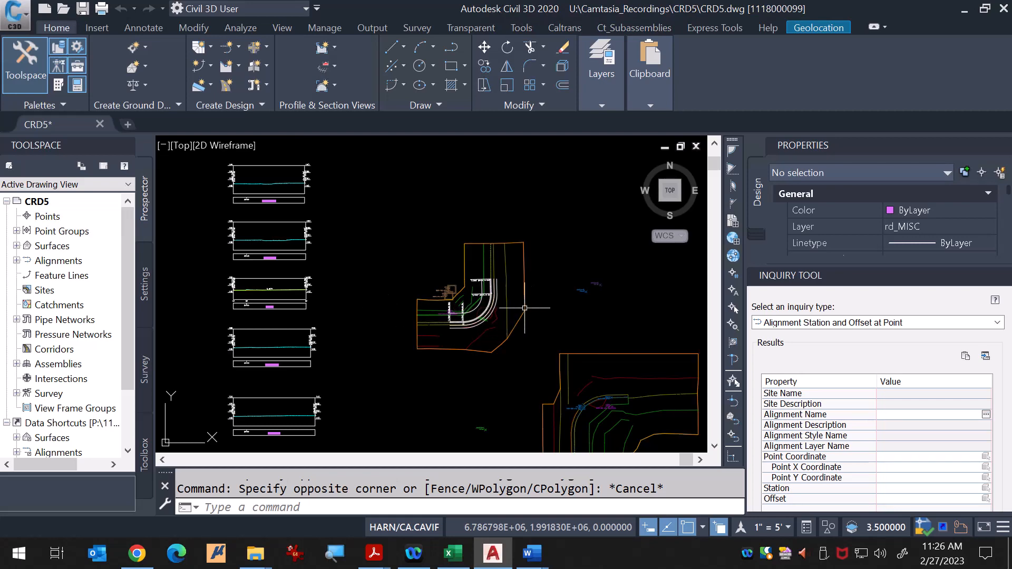
Step: Select the L13R2 alignment running along the curb return in the plan view
scroll(469, 317, up, 5)
scroll(478, 351, down, 3)
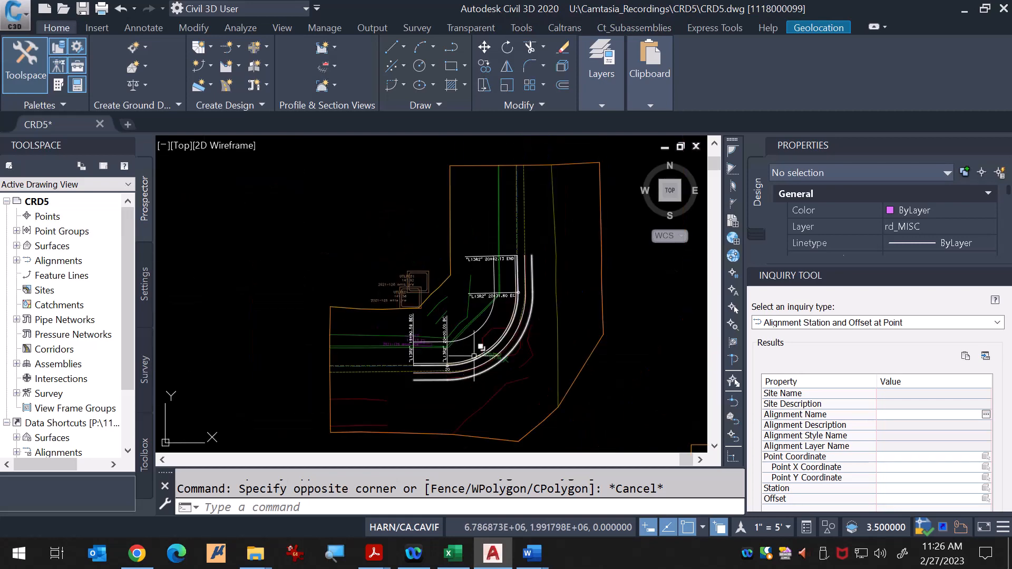
scroll(484, 310, up, 3)
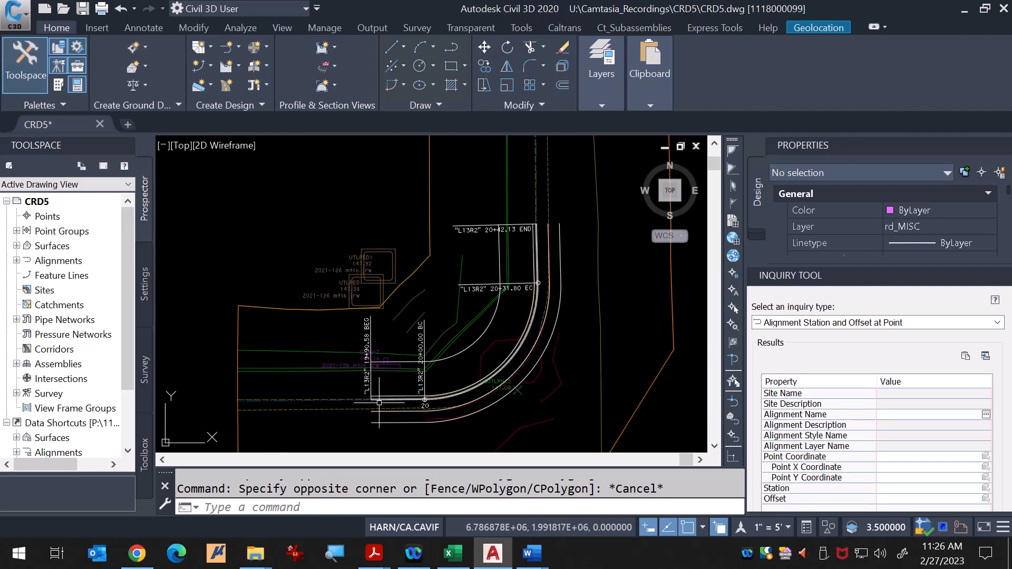
scroll(392, 407, up, 4)
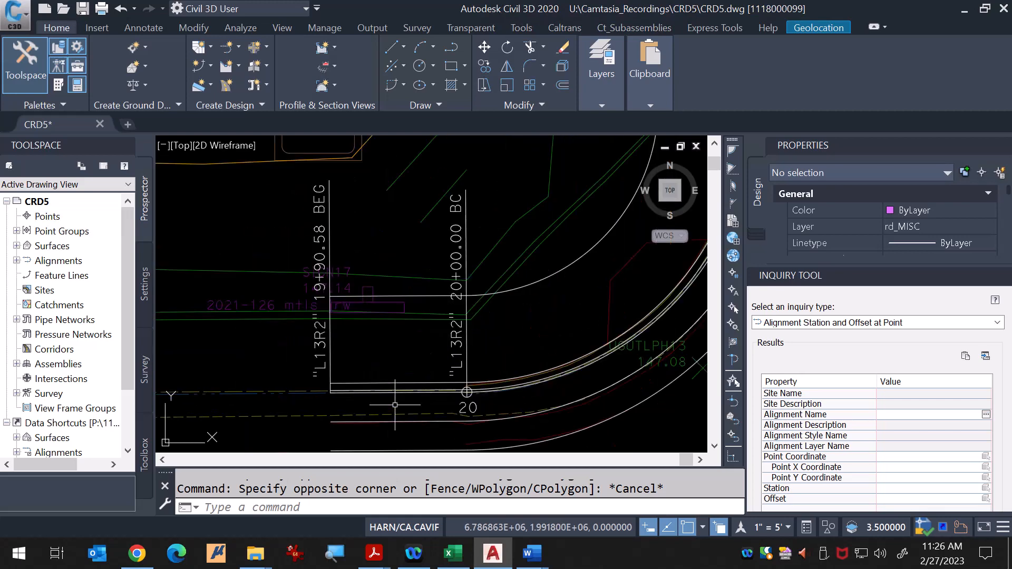
click(405, 393)
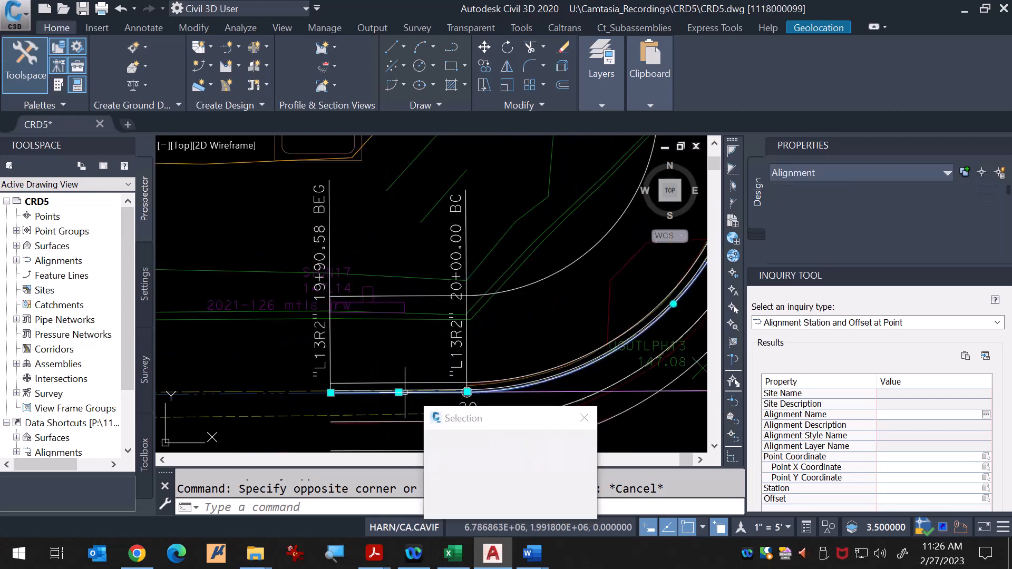
Step: Examine the L13R2 alignment around the return, including its BEG, BC, EC and END station labels
scroll(334, 335, down, 4)
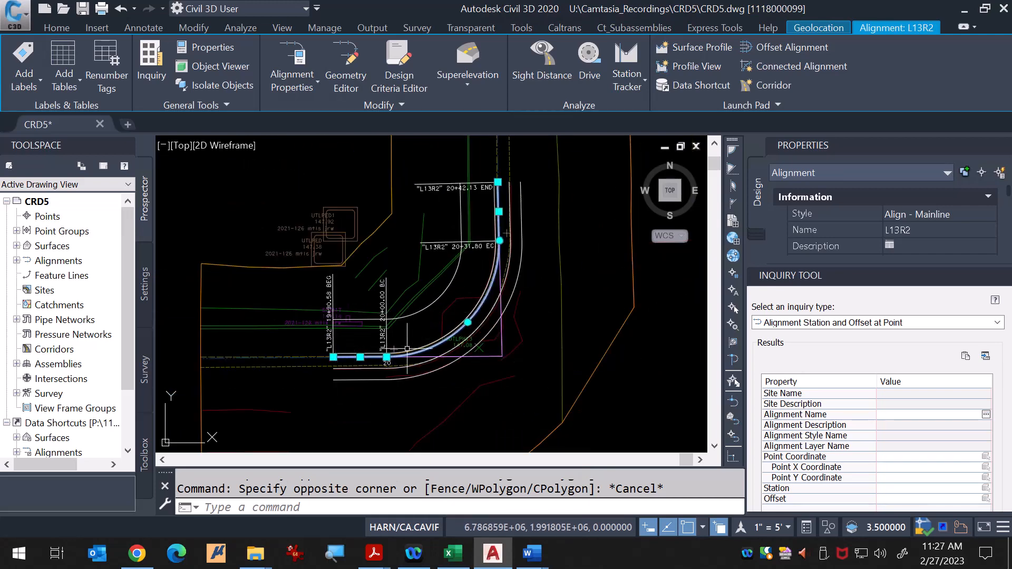
scroll(340, 313, up, 4)
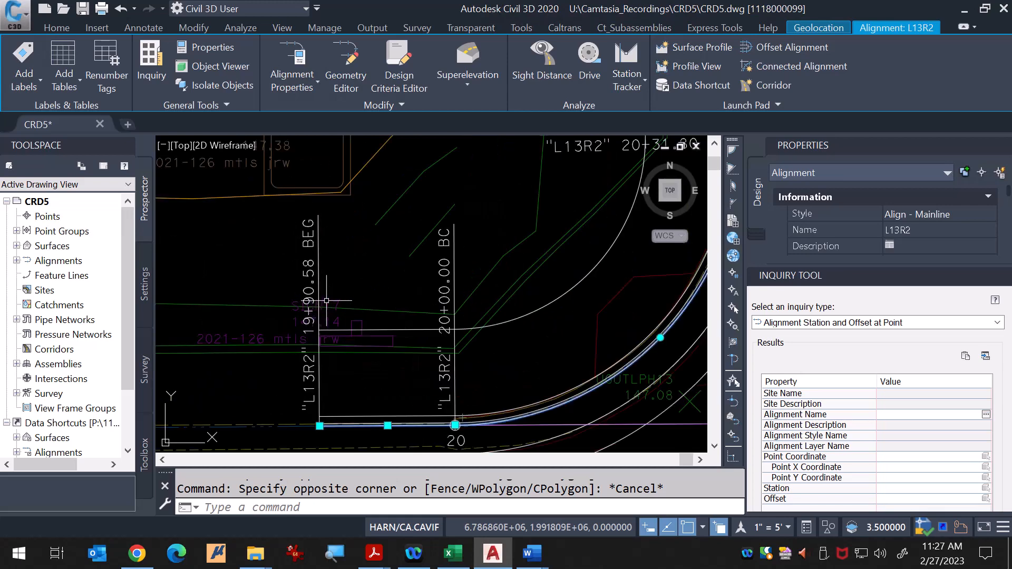
scroll(293, 332, down, 2)
scroll(413, 296, up, 2)
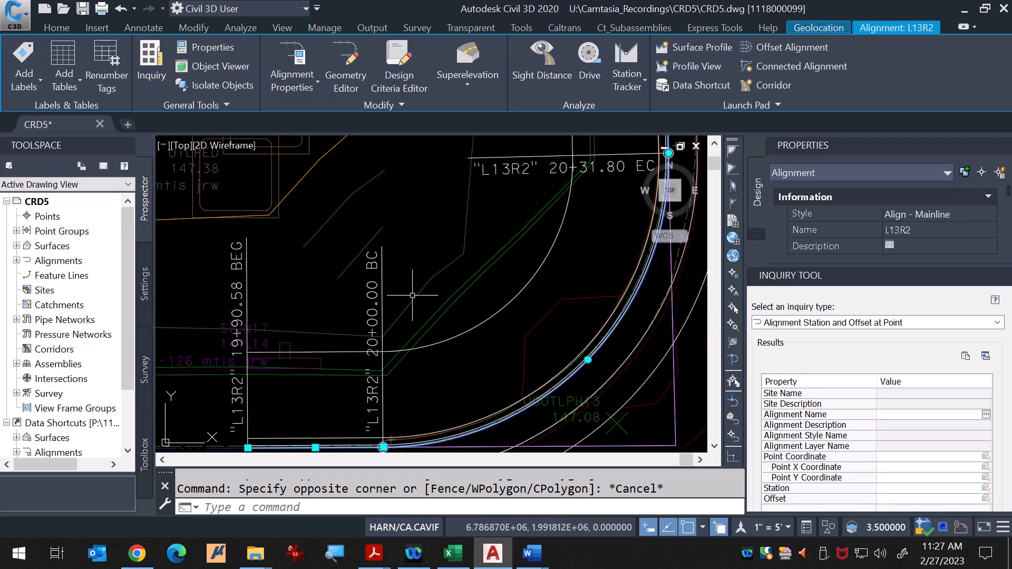
scroll(359, 351, down, 4)
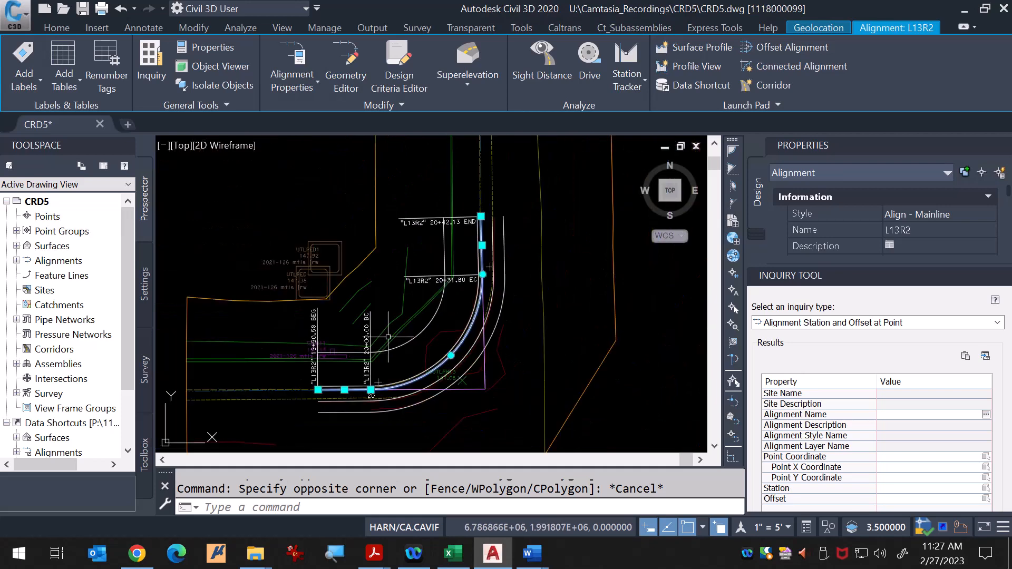
scroll(464, 275, up, 4)
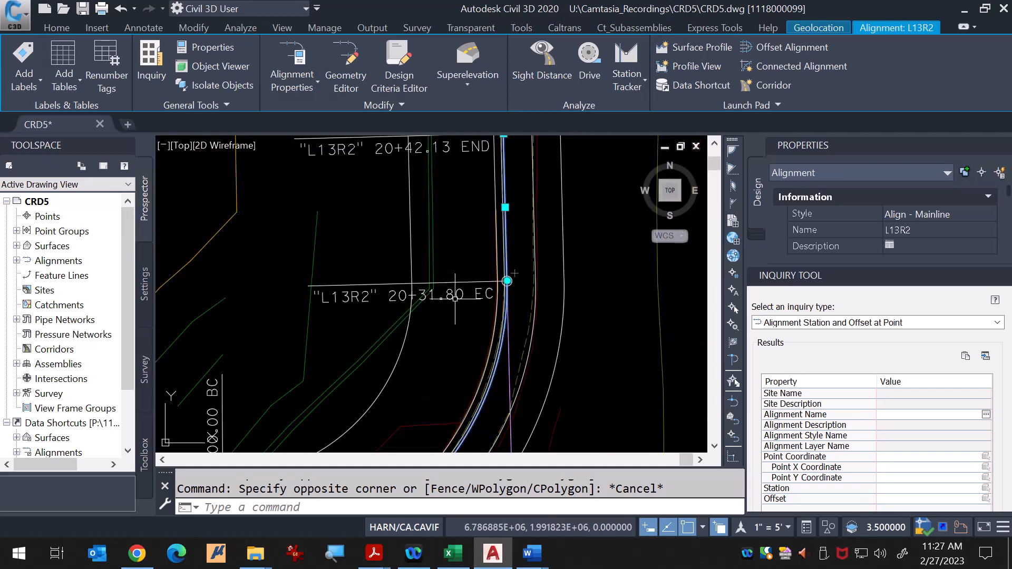
scroll(442, 352, down, 2)
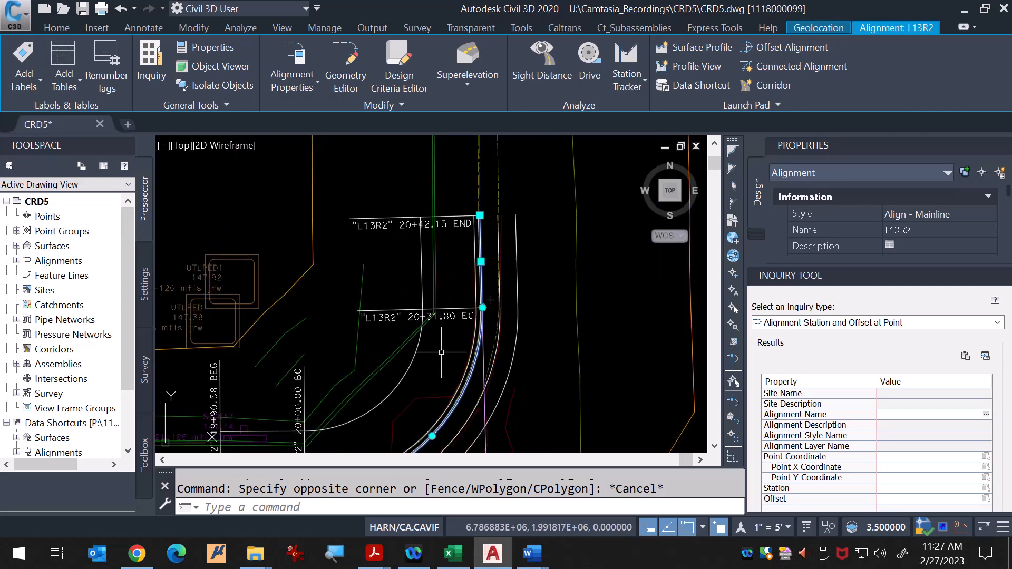
scroll(433, 216, up, 2)
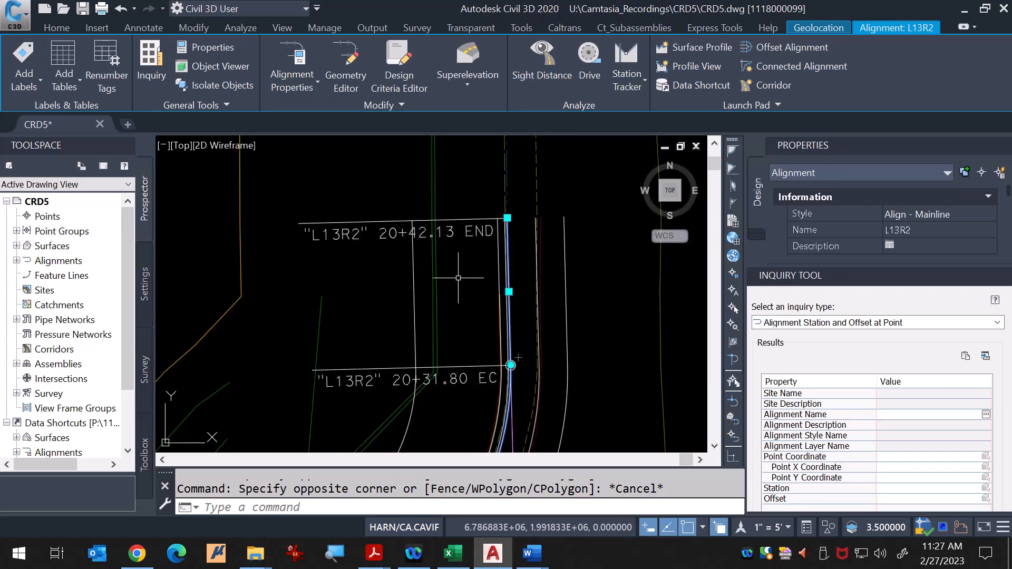
scroll(443, 289, down, 3)
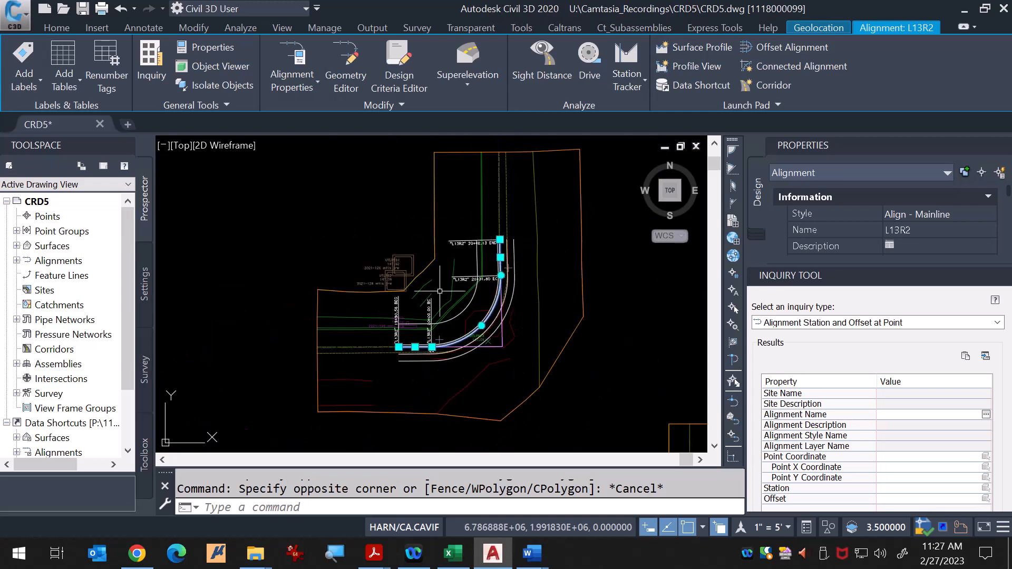
scroll(395, 348, up, 2)
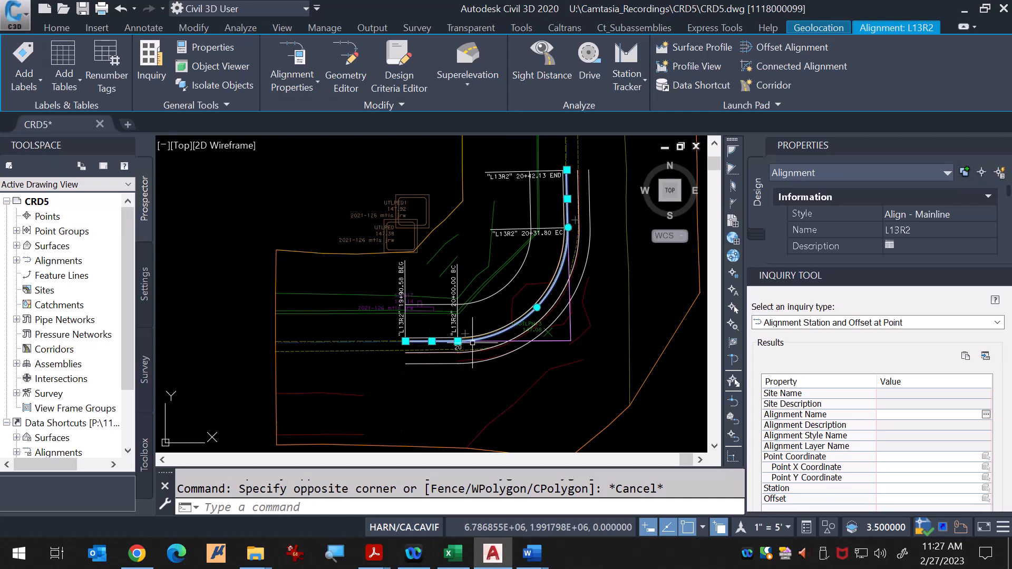
scroll(440, 346, up, 4)
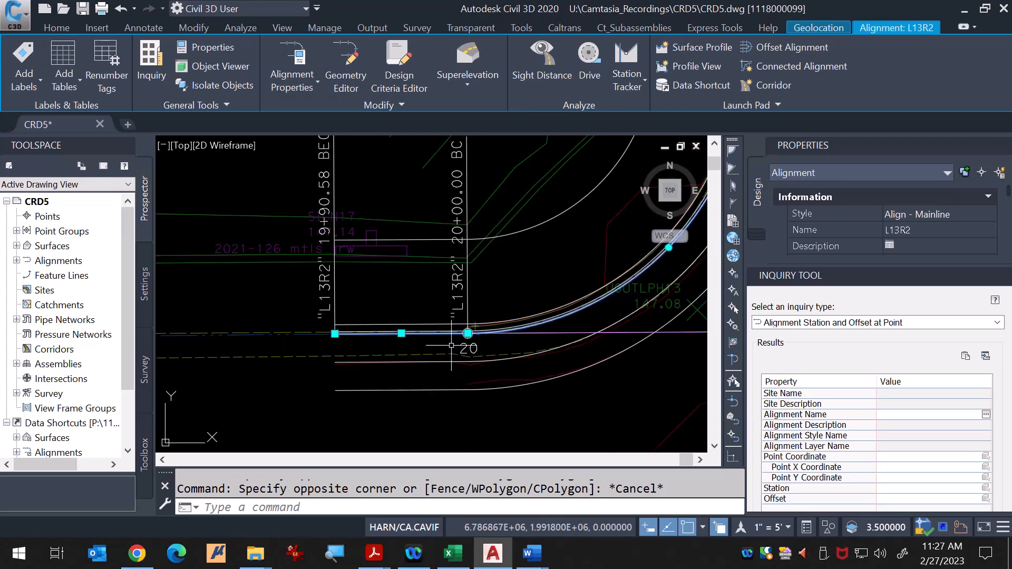
scroll(453, 345, up, 2)
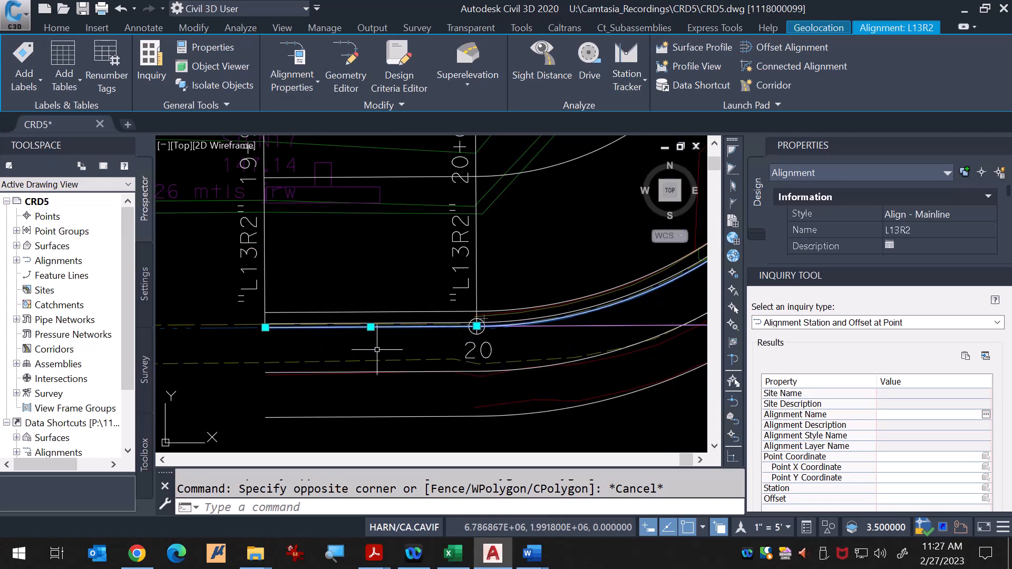
scroll(390, 345, down, 2)
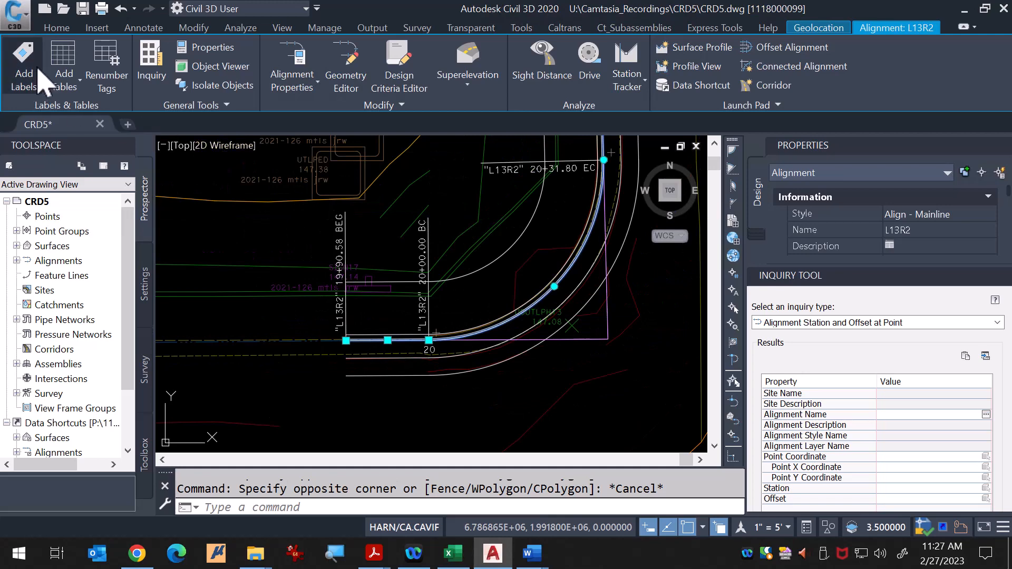
Step: Open the point creation tools with the alignment Station/Offset command for L13R2, choosing no profile
click(58, 28)
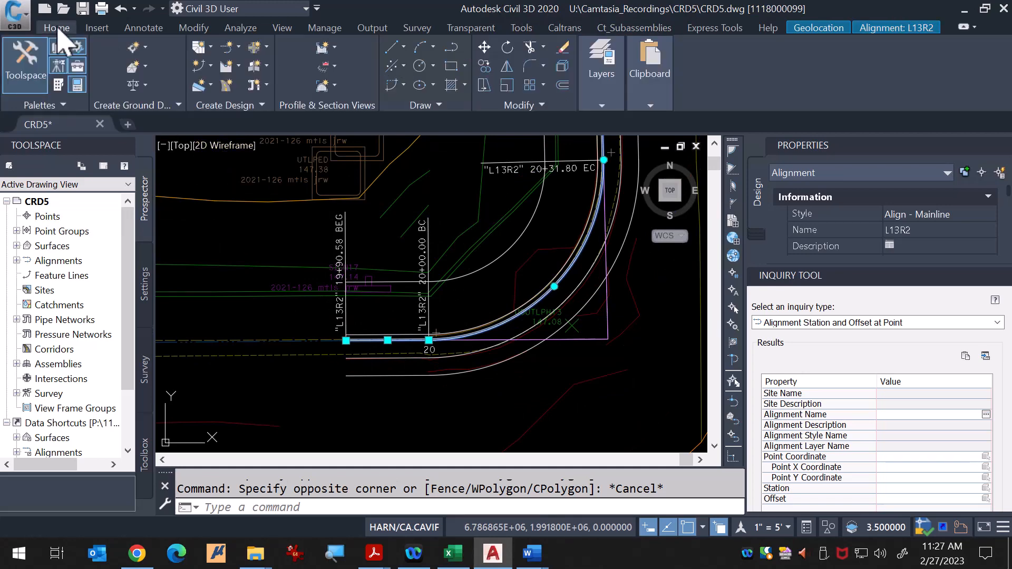
click(138, 47)
mouse_move(259, 130)
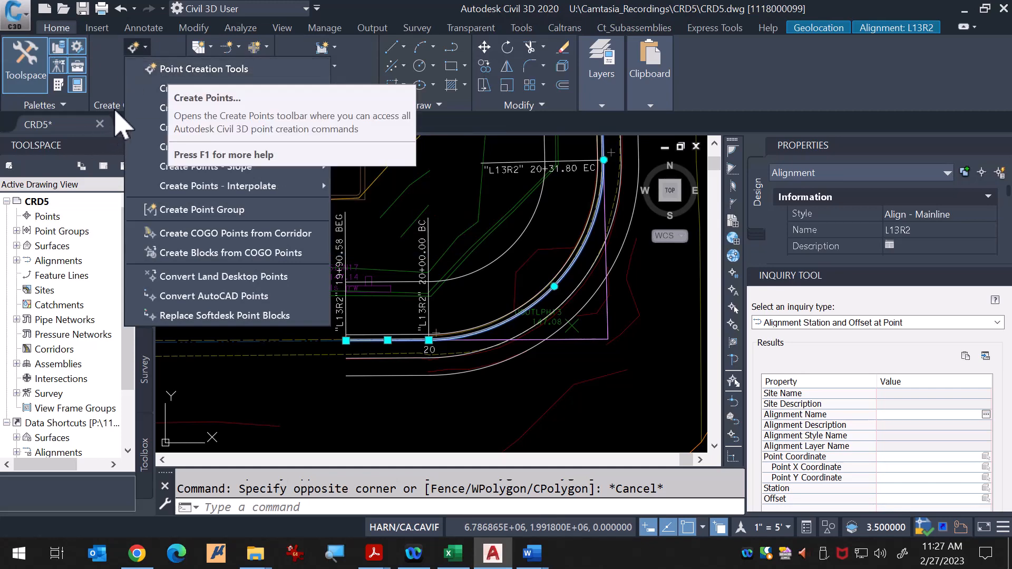
click(105, 81)
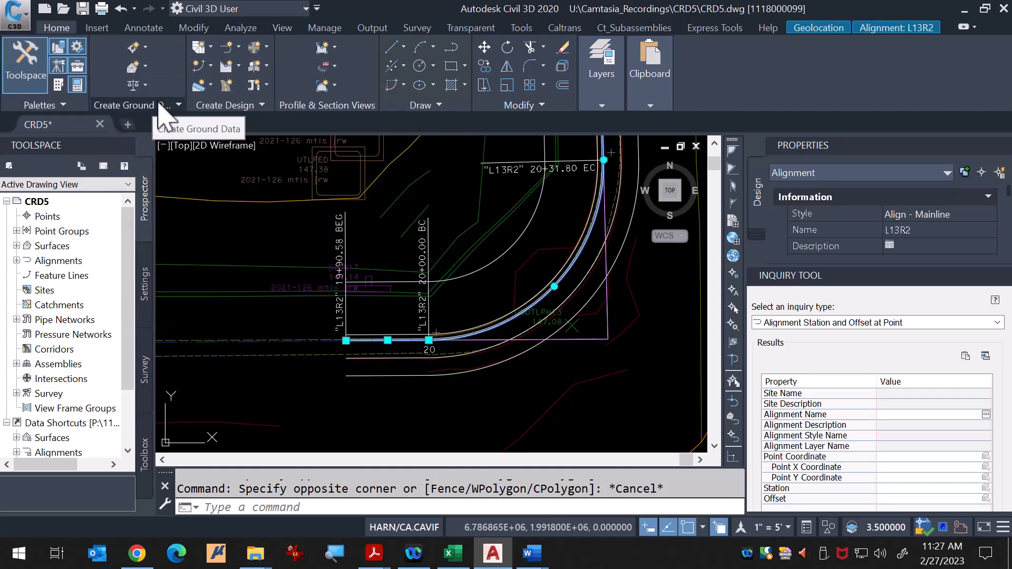
click(138, 48)
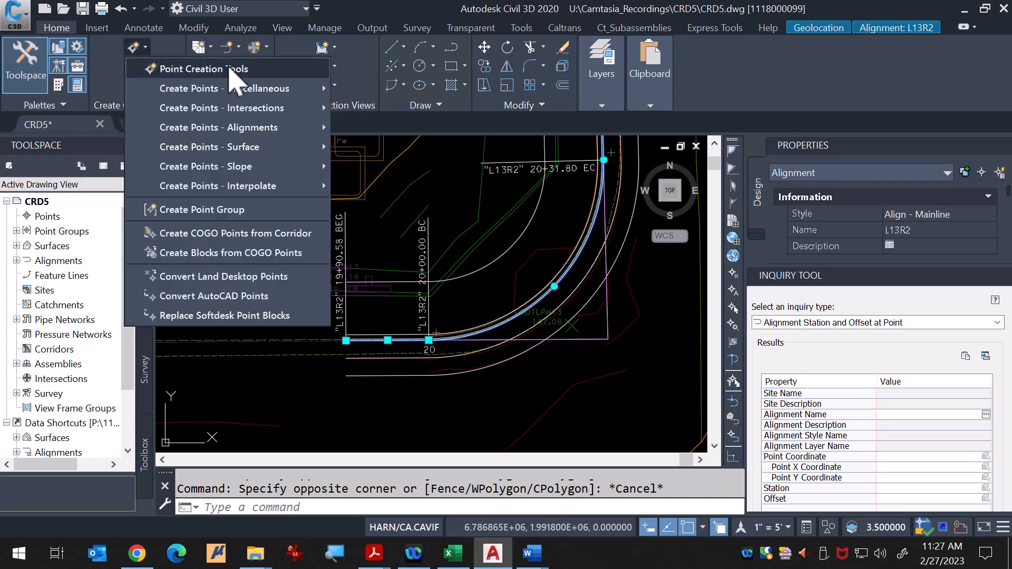
mouse_move(305, 131)
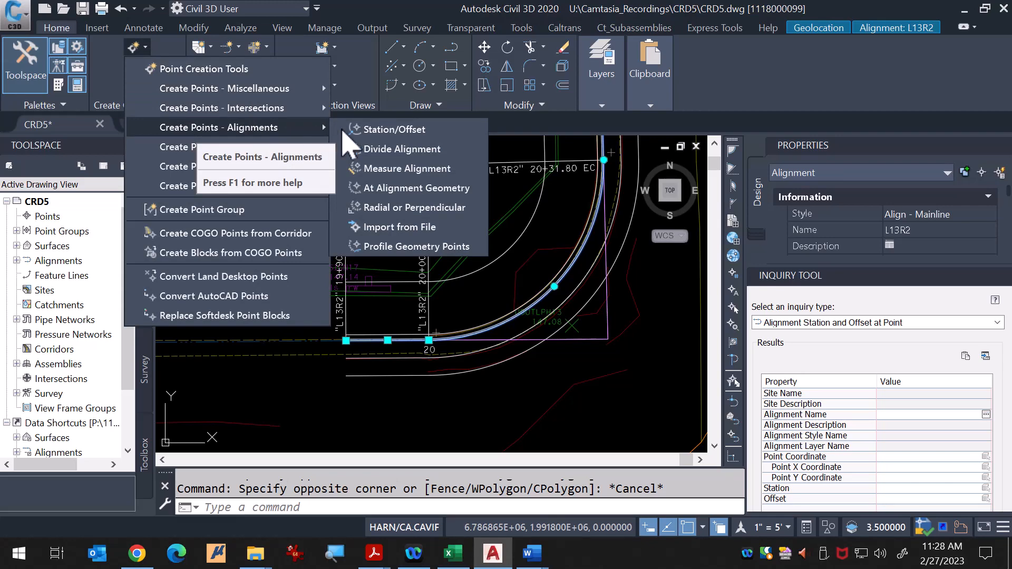
click(380, 129)
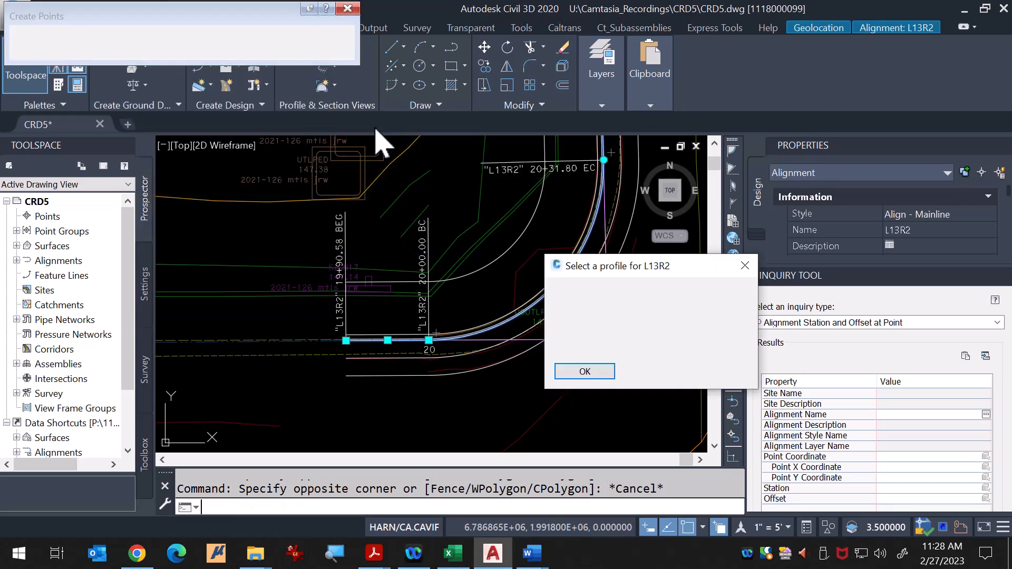
mouse_move(595, 267)
mouse_down()
mouse_move(413, 209)
mouse_move(397, 216)
mouse_up()
click(405, 249)
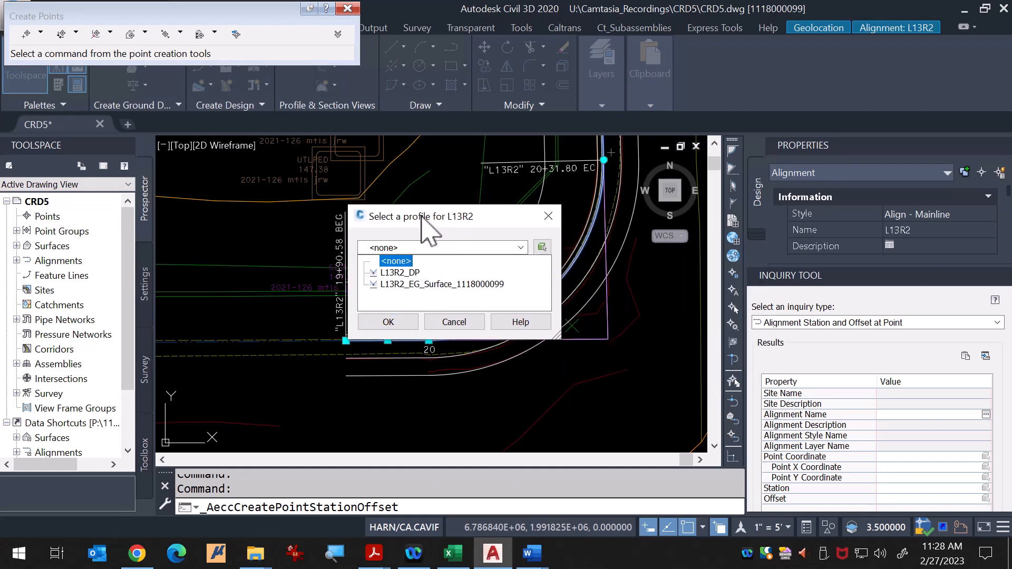
click(429, 231)
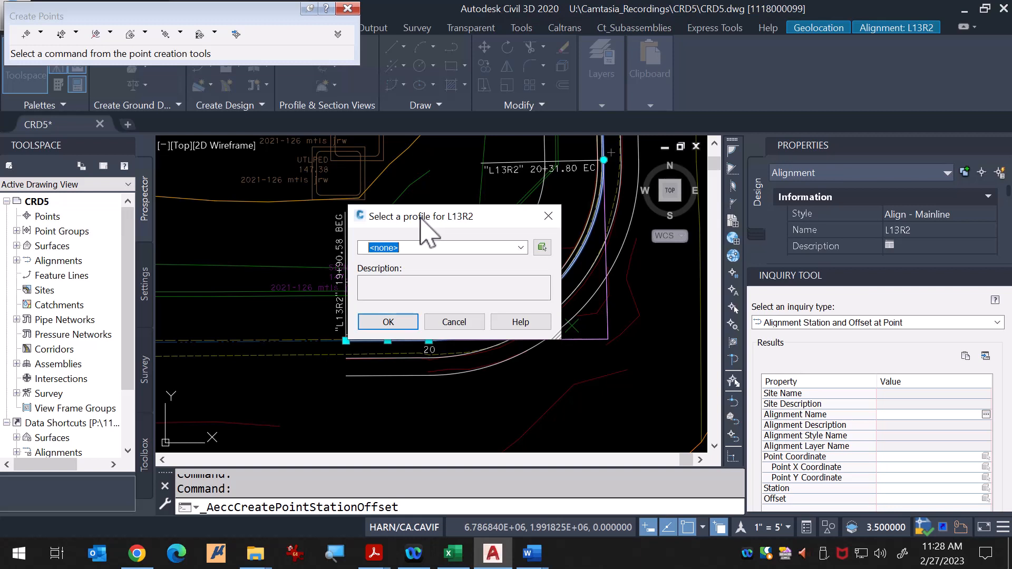
click(394, 322)
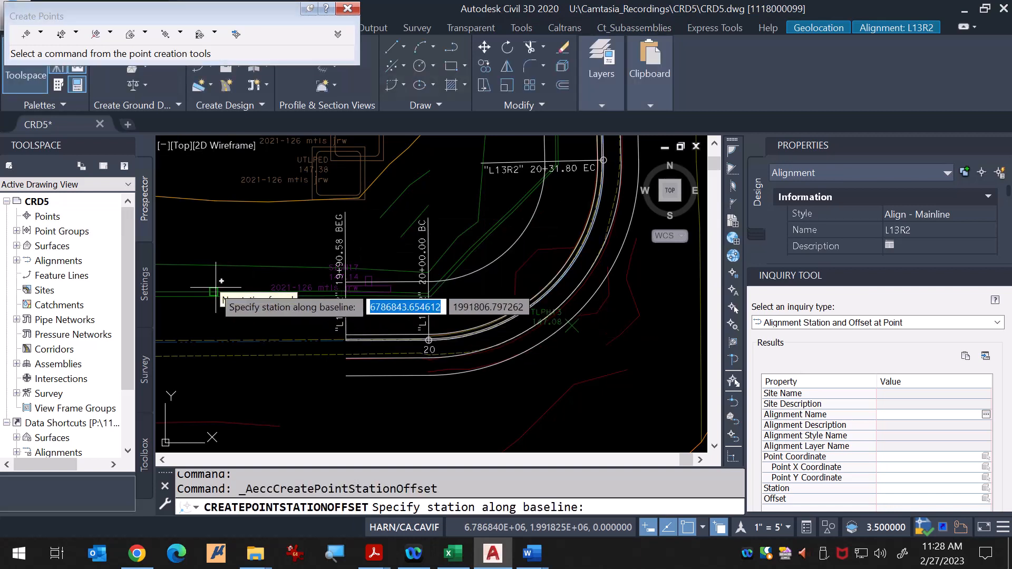
Step: Restart Station/Offset point creation and pick alignment L13R2 as the baseline with no profile
drag(86, 21, 122, 108)
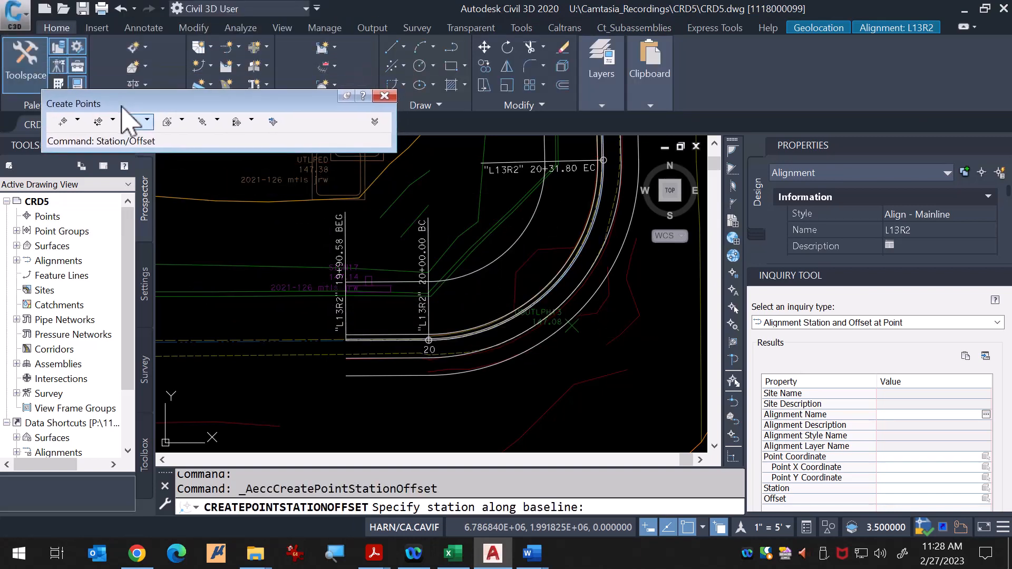
click(147, 122)
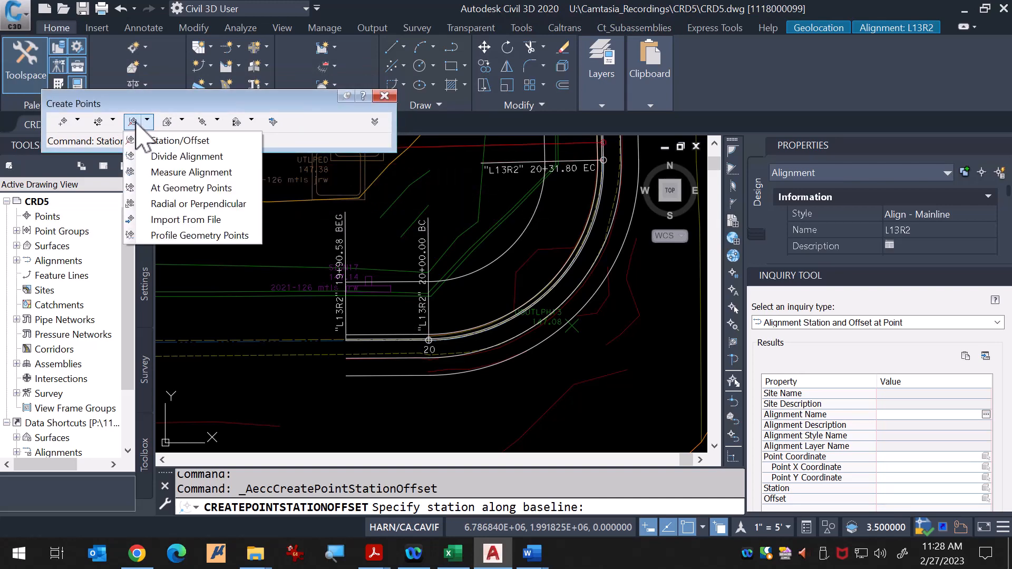
click(178, 140)
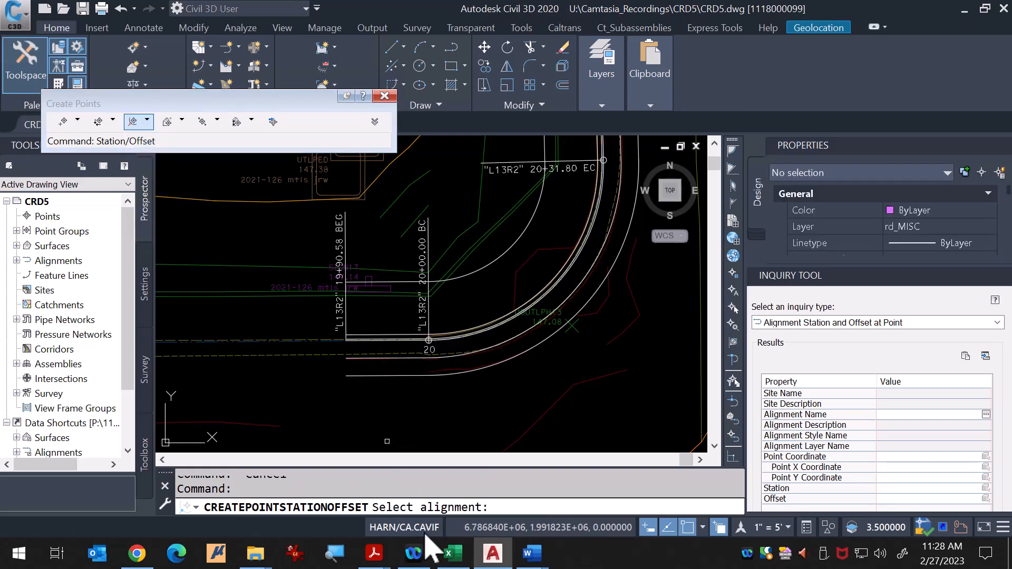
scroll(379, 317, up, 6)
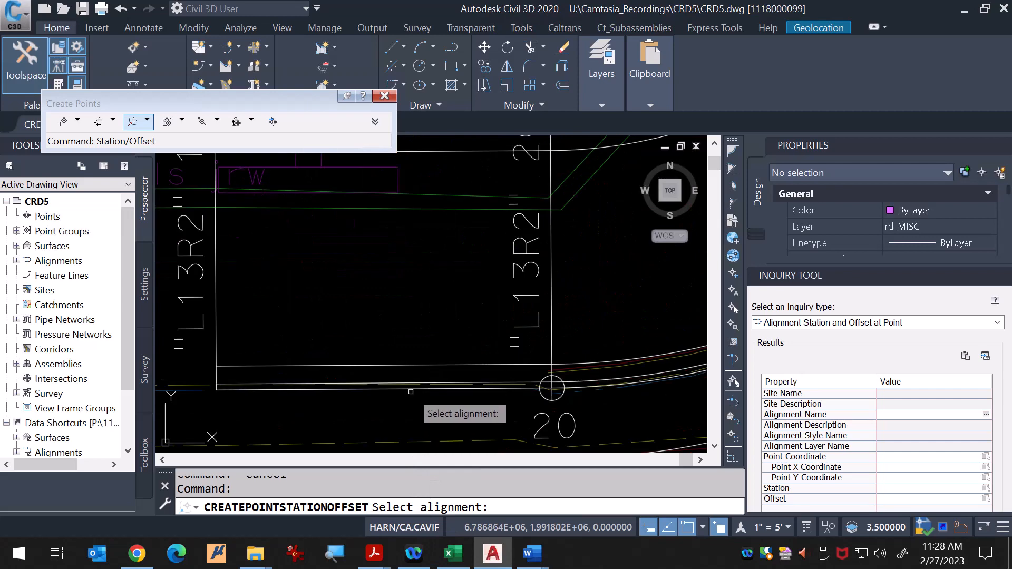
click(405, 384)
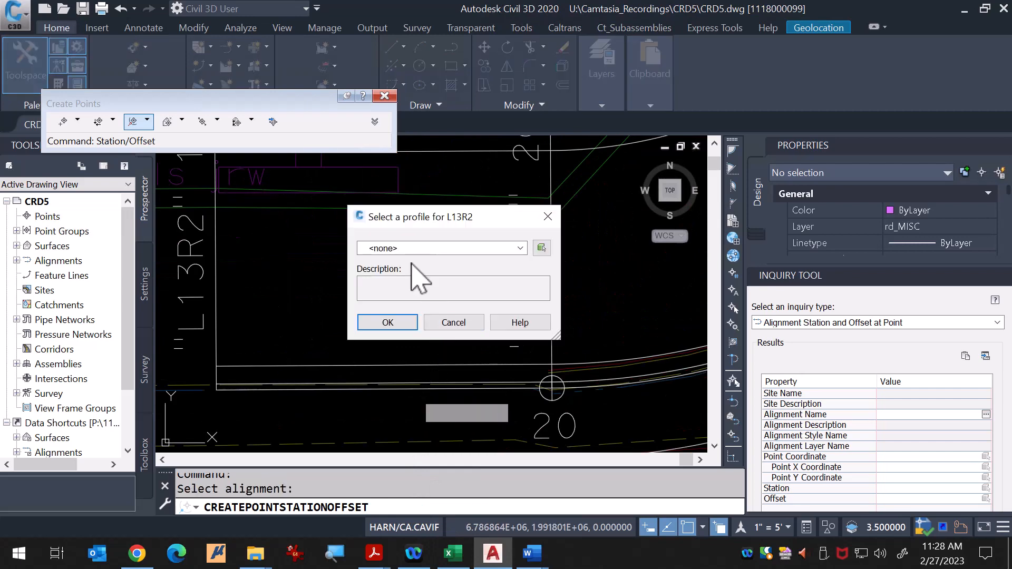
click(388, 322)
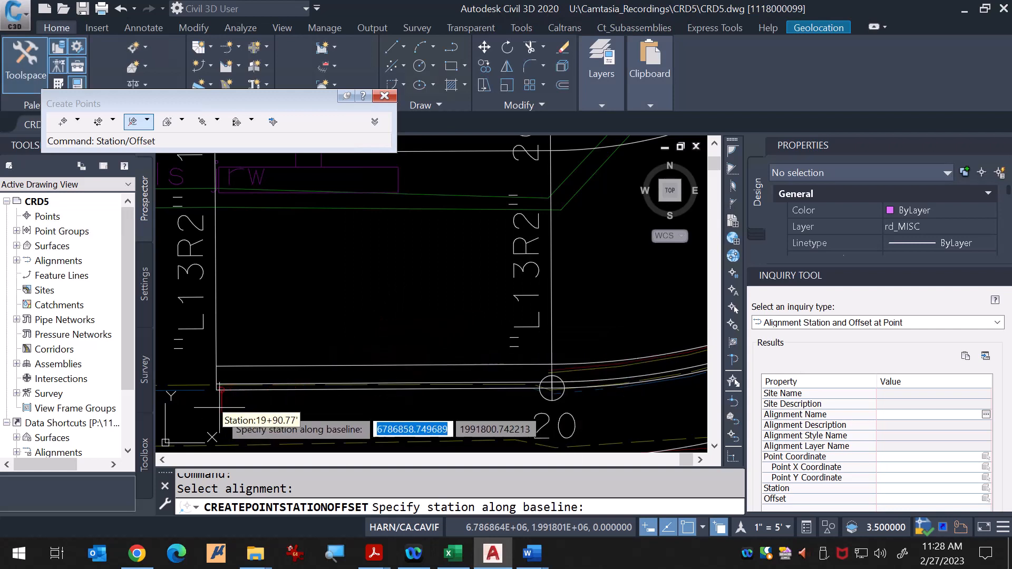
Step: Create a point at the alignment's beginning station with an offset of 15, named BEG_CONST +15, leaving the elevation at its default
scroll(206, 409, up, 3)
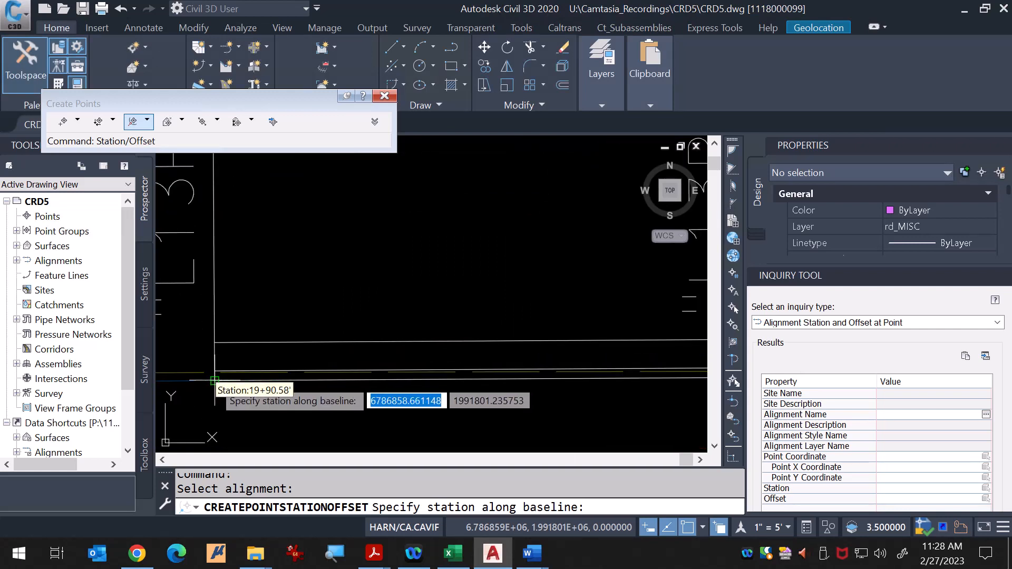
click(214, 381)
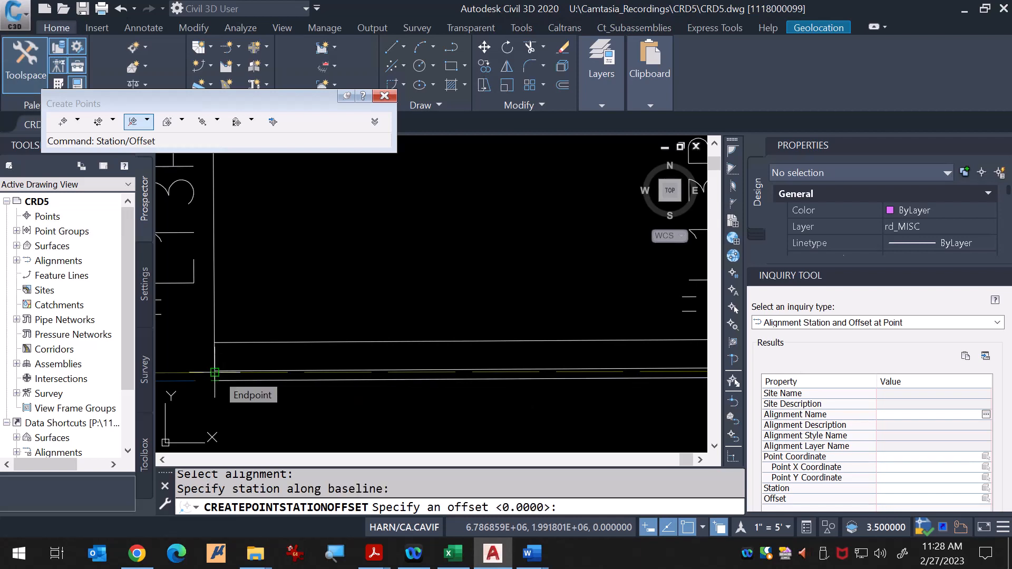
text(15)
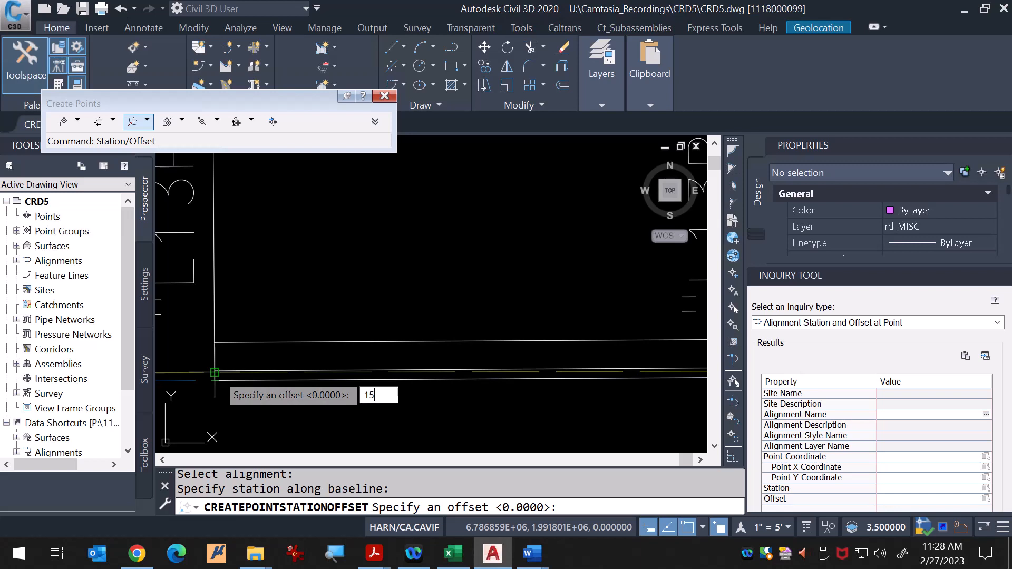
key(Return)
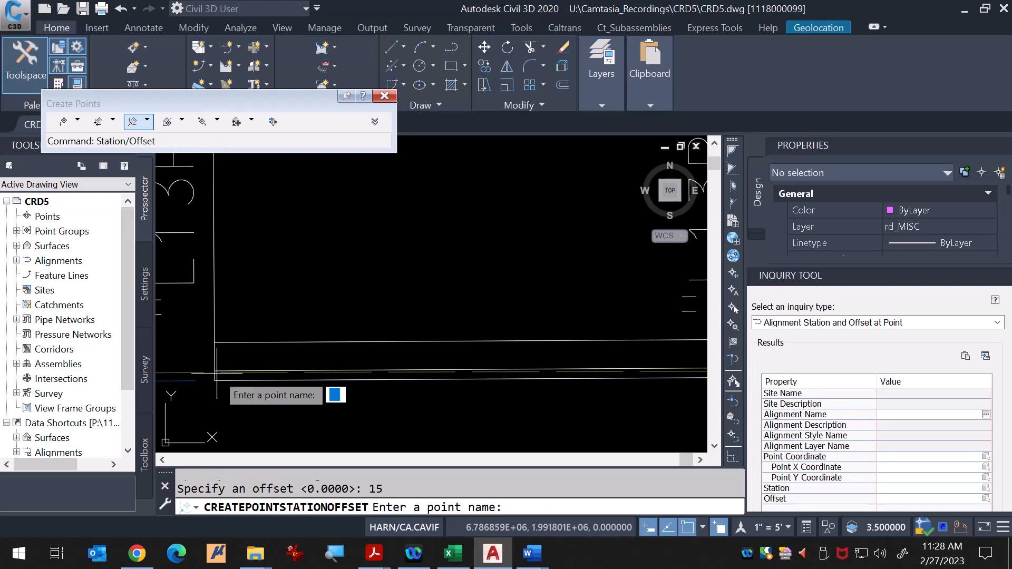
text(BEG_CONSTR)
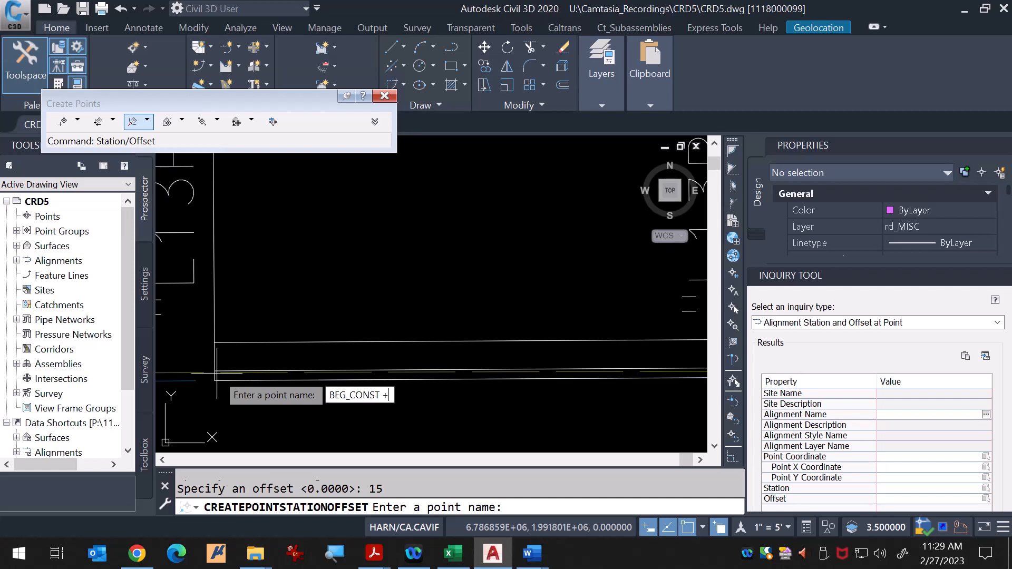
key(Return)
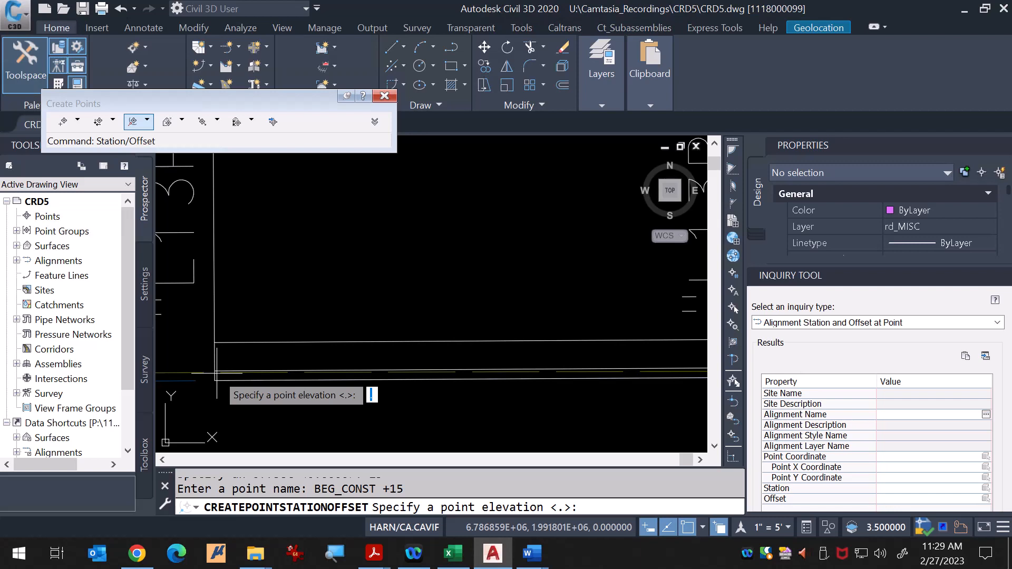
key(Return)
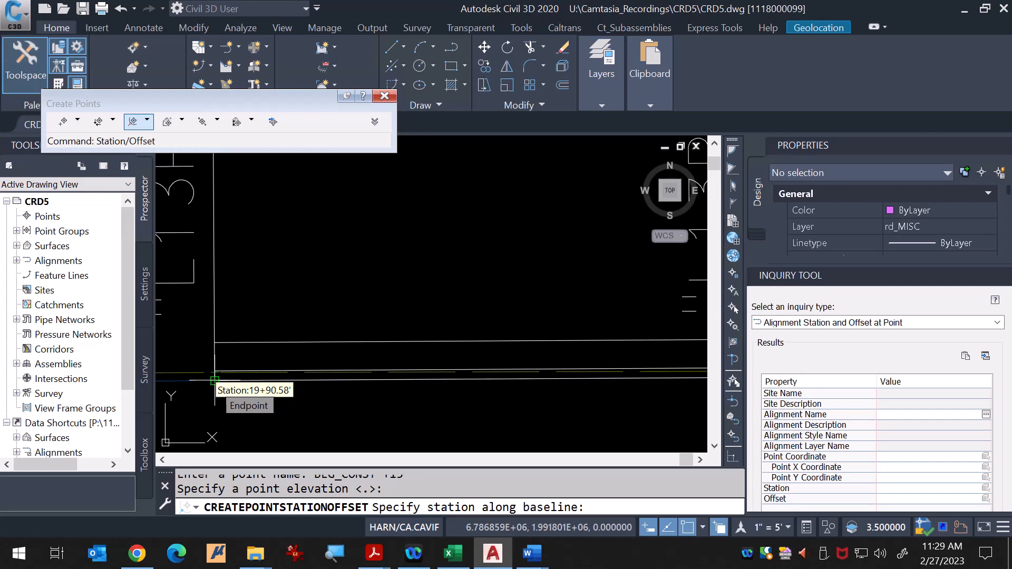
Step: Create a second point at the same station with an offset of -15, named BEG_CONST -15, keeping the default elevation, and end the command
click(215, 380)
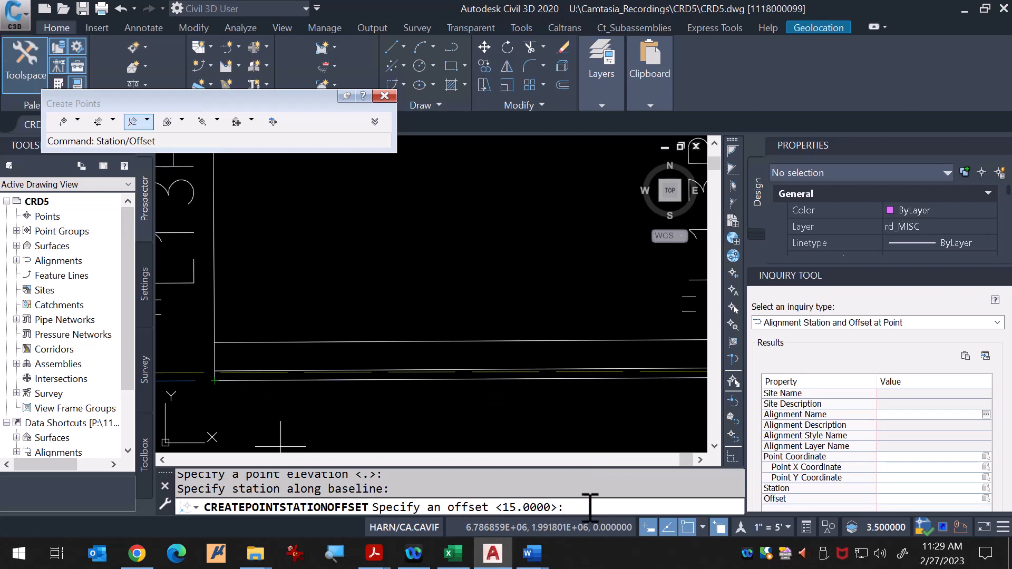
key(Return)
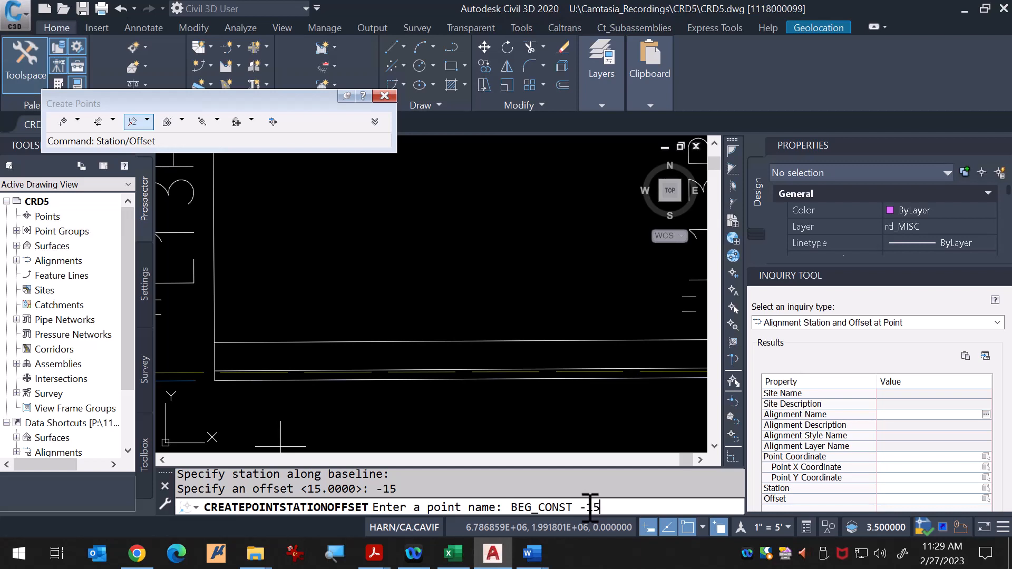
text(BEG_CONST -15)
key(Return)
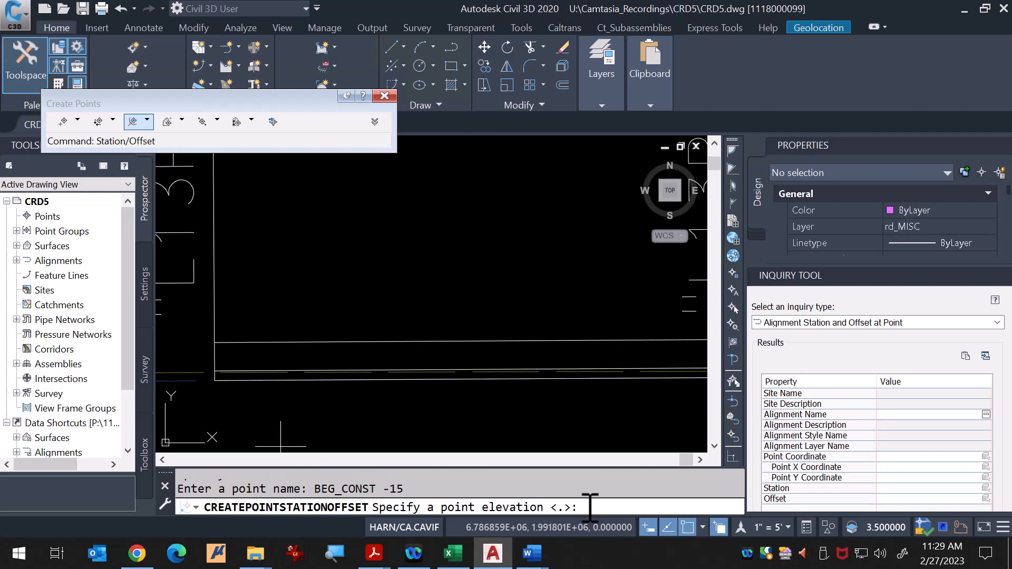
key(Return)
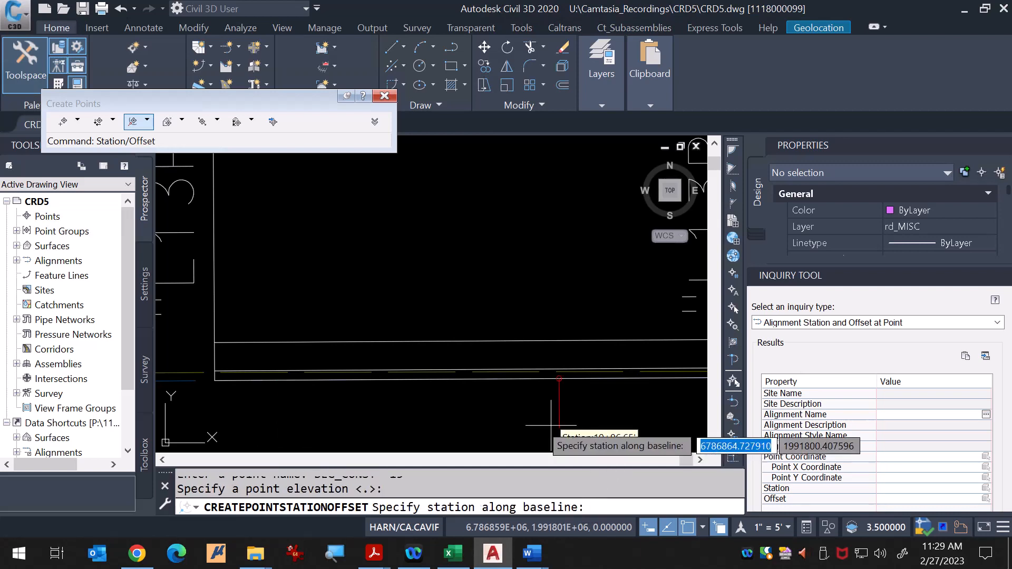
key(Escape)
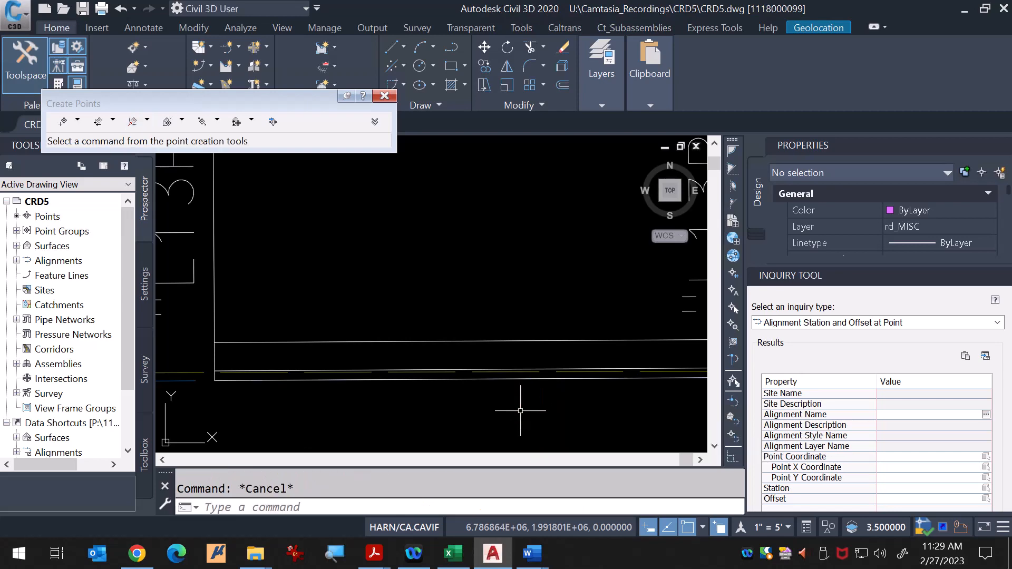
Step: Check the two new COGO points on either side of the alignment's beginning, and close the point creation tools
scroll(491, 359, down, 5)
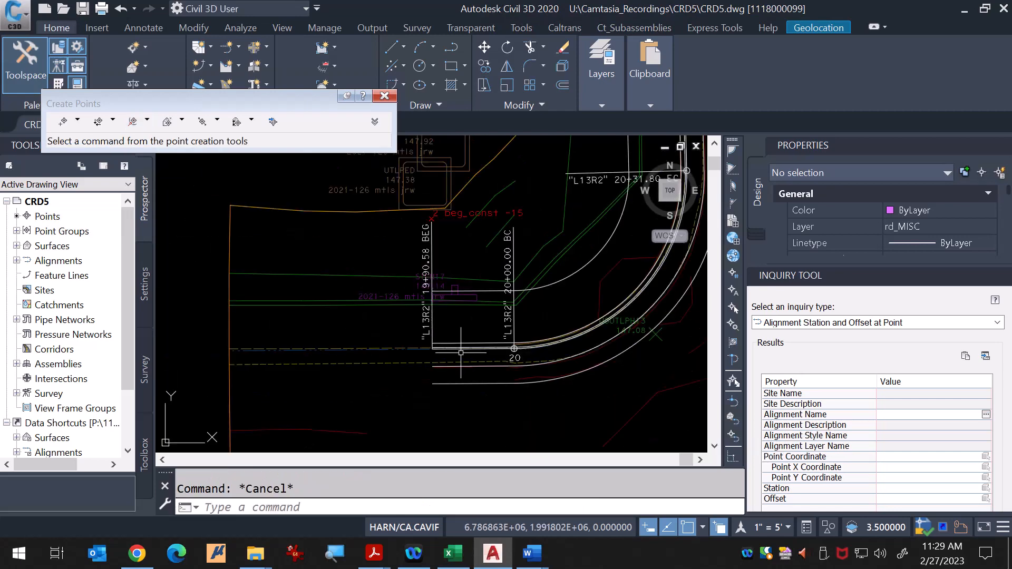
scroll(461, 353, down, 2)
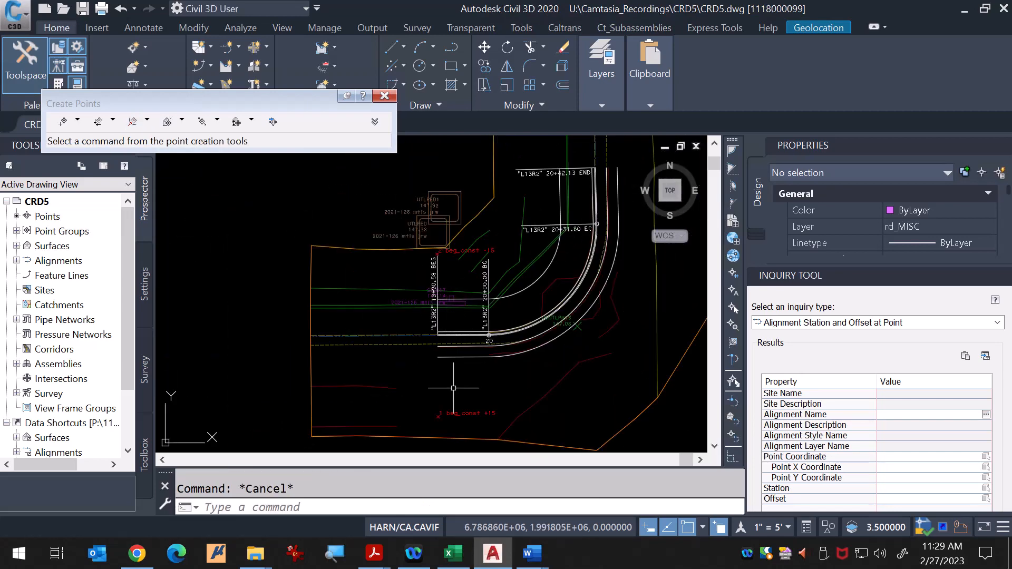
click(463, 413)
click(463, 253)
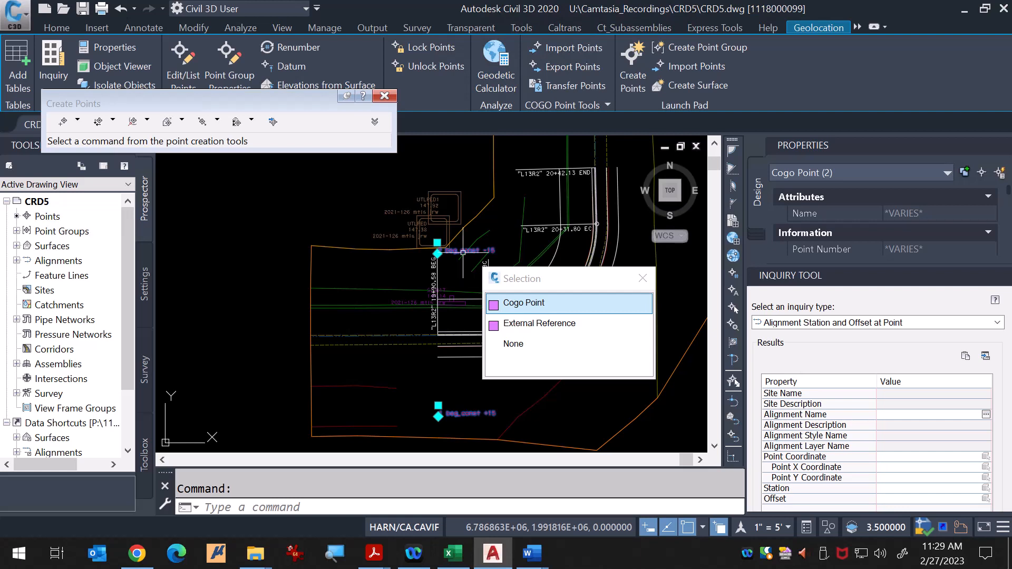
key(Escape)
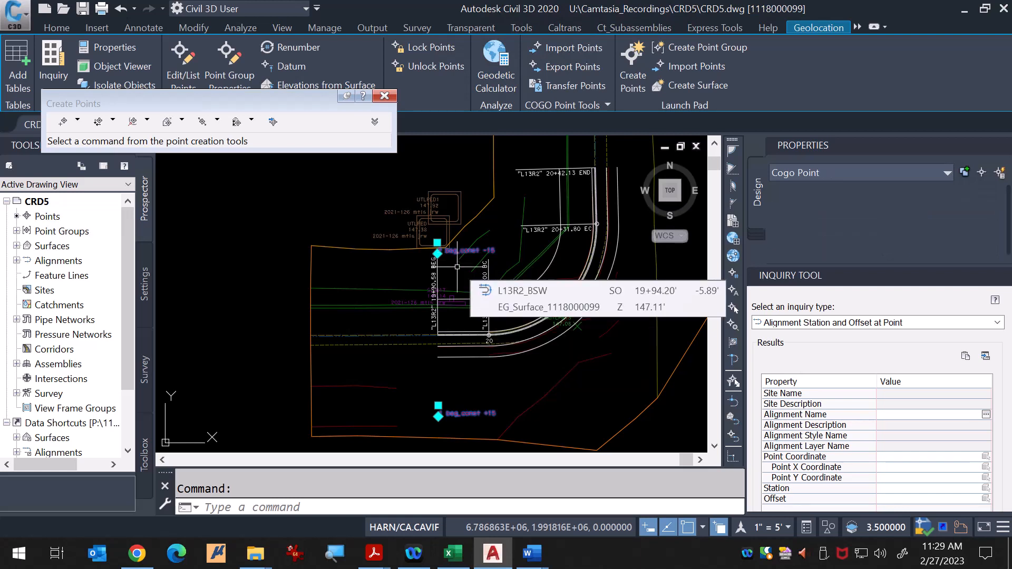
click(397, 378)
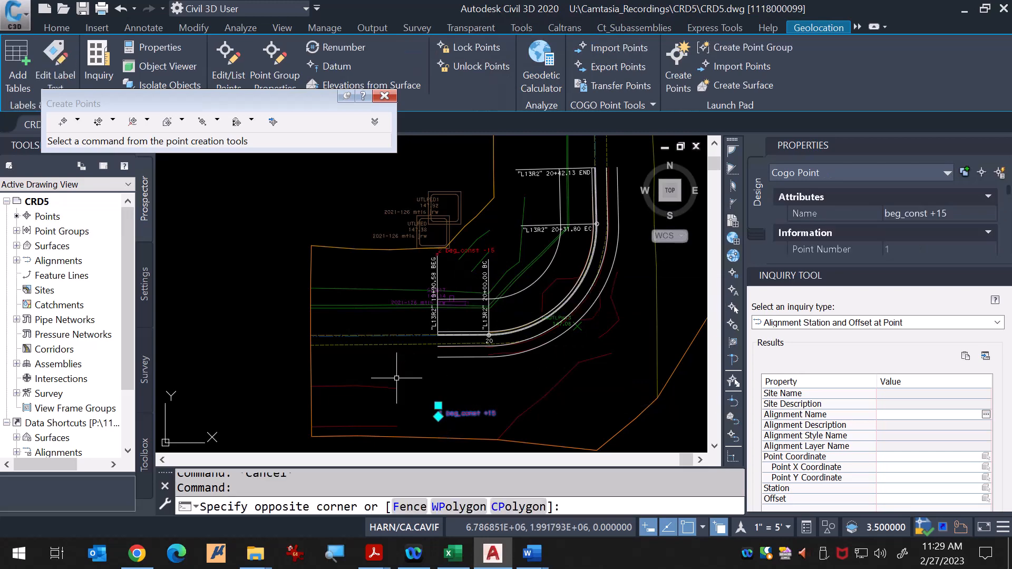
key(Escape)
key(Escape)
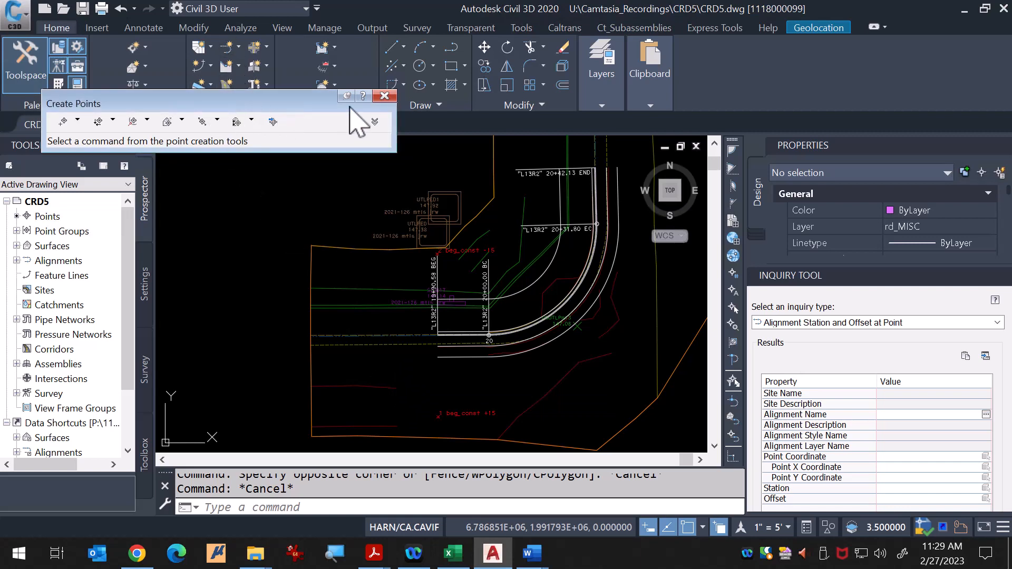
click(384, 95)
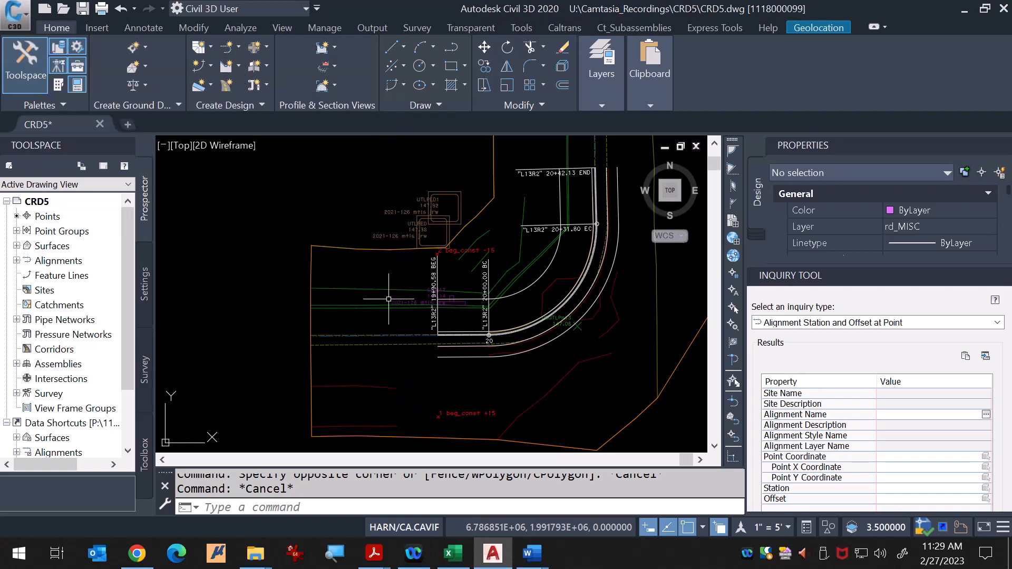
Step: Start a line at the node of the beg_const +15 point, reviewing the running object snaps first
click(257, 508)
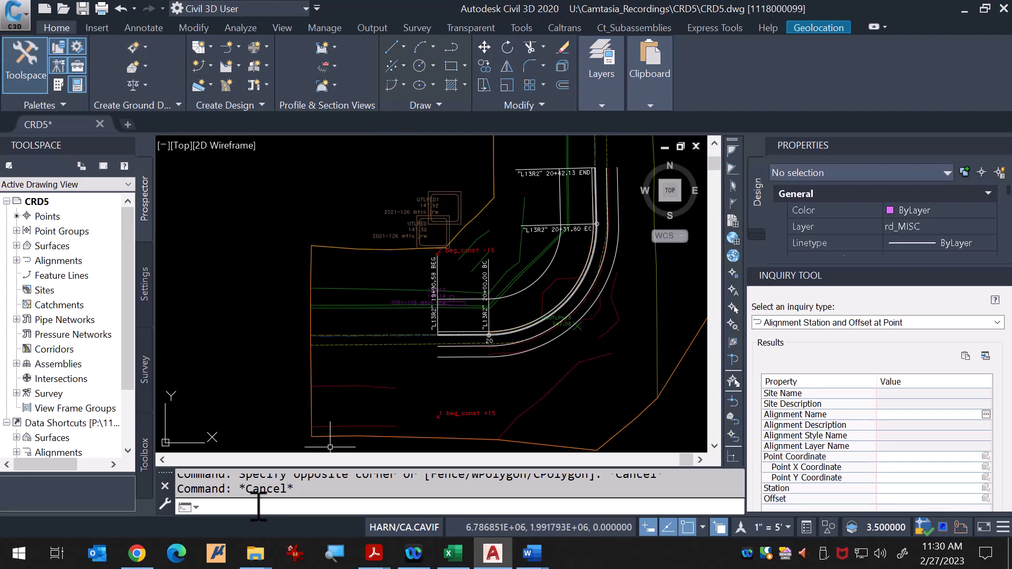
text(L)
key(Return)
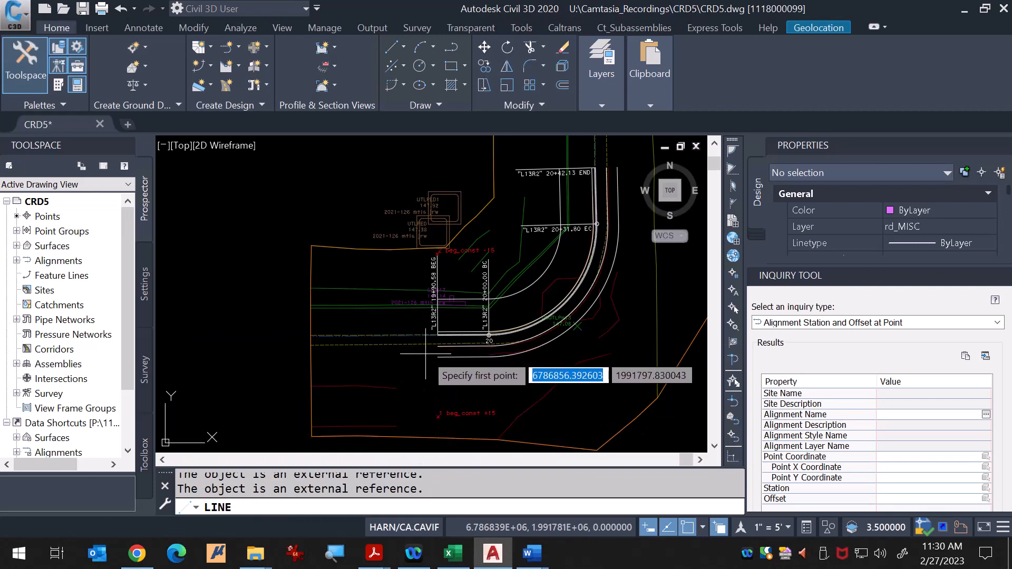
click(703, 528)
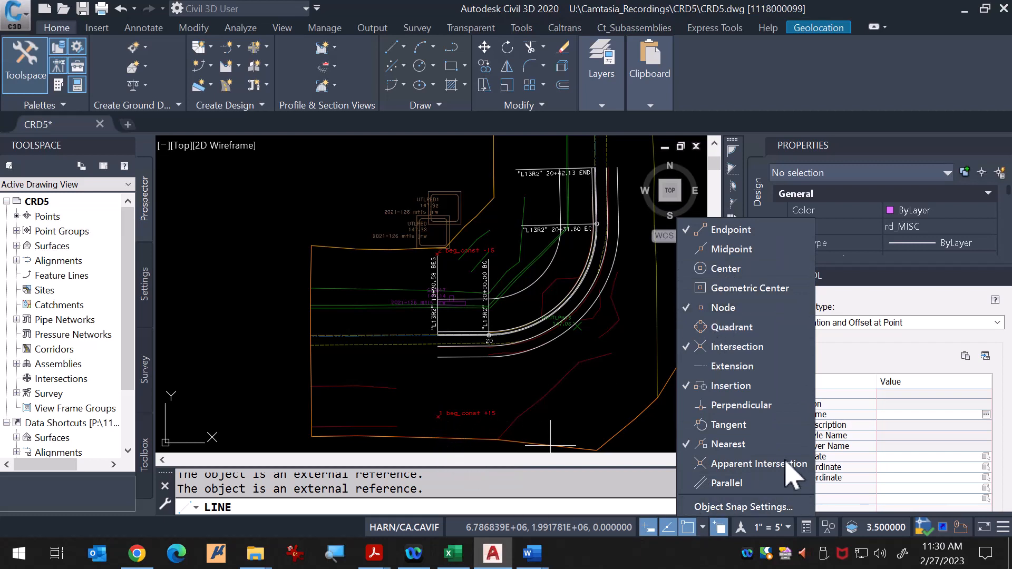
click(691, 347)
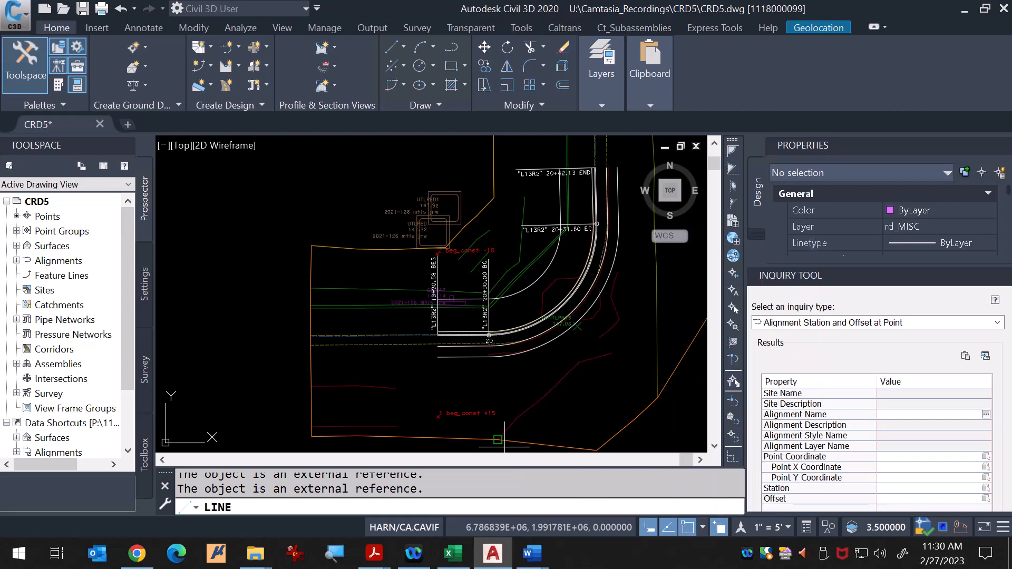
scroll(447, 419, up, 8)
scroll(352, 348, up, 2)
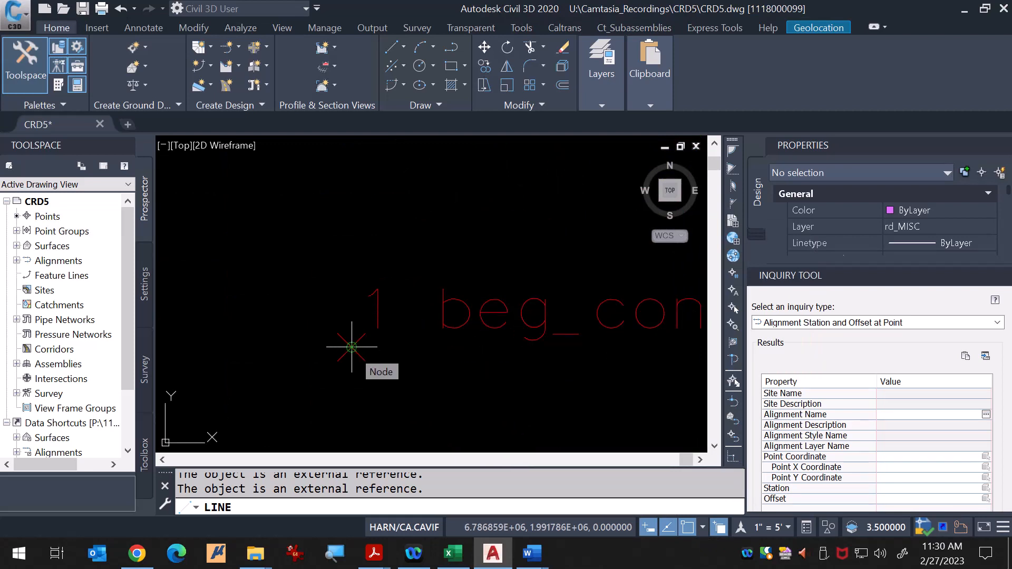
click(352, 347)
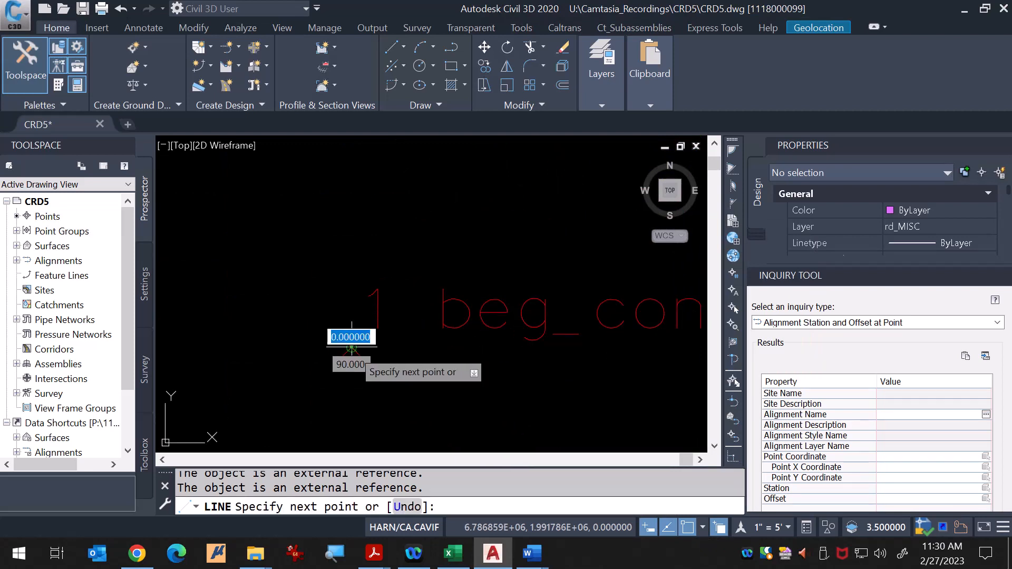
Step: End the line at the node of the beg_const -15 point and finish the Line command
scroll(369, 379, down, 6)
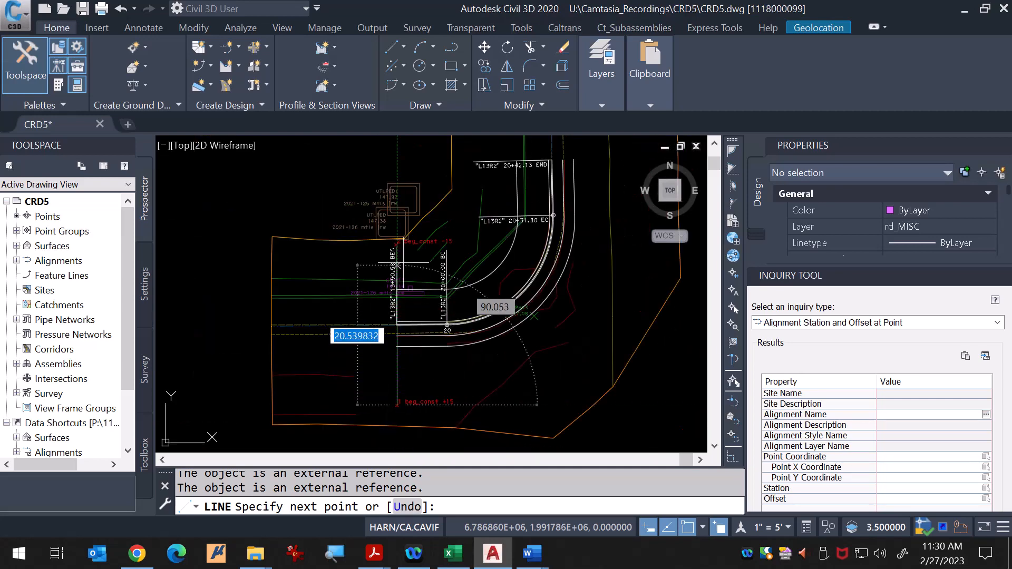
scroll(379, 343, up, 8)
click(368, 346)
scroll(343, 330, up, 5)
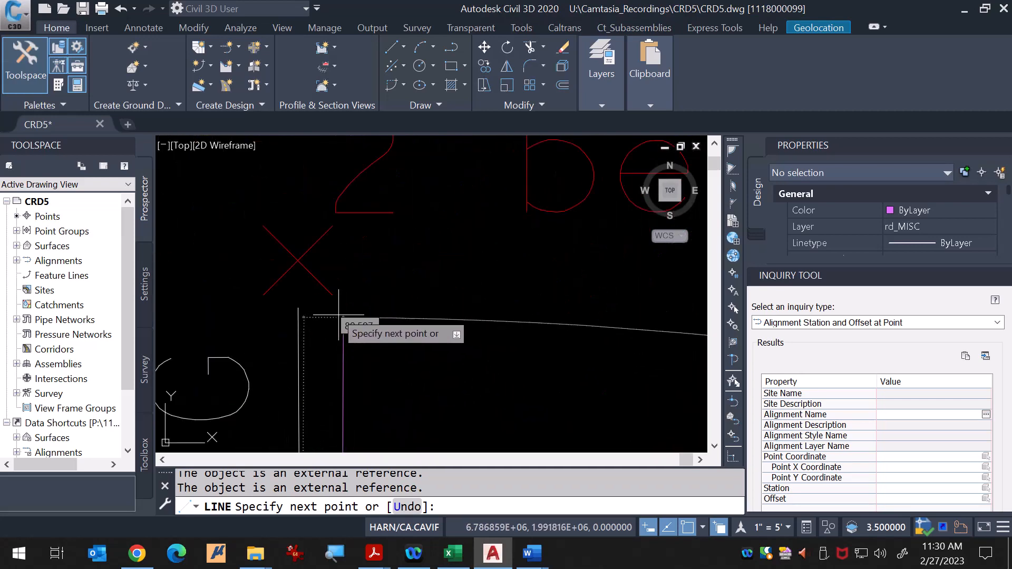
click(298, 260)
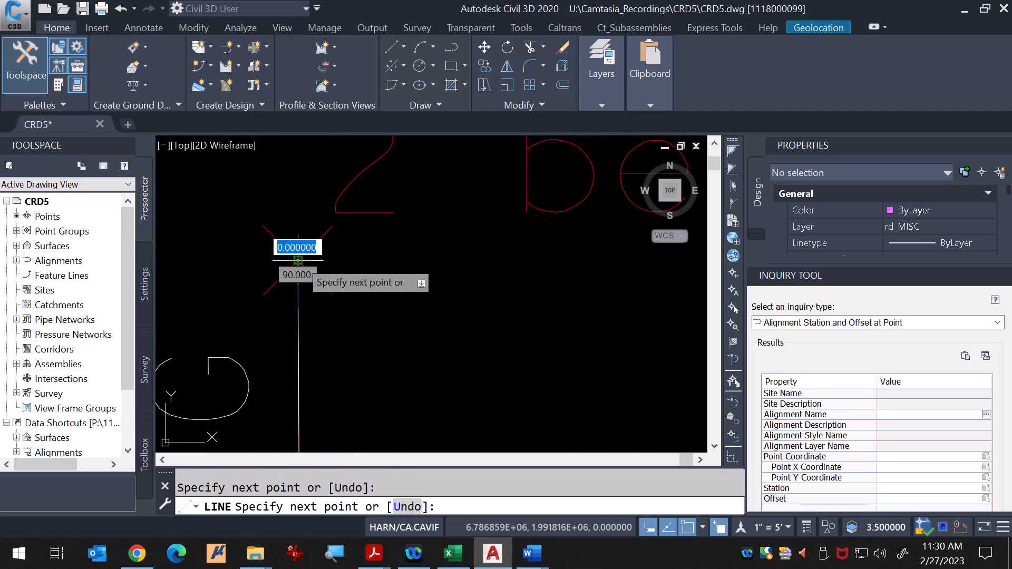
key(Return)
scroll(301, 260, down, 5)
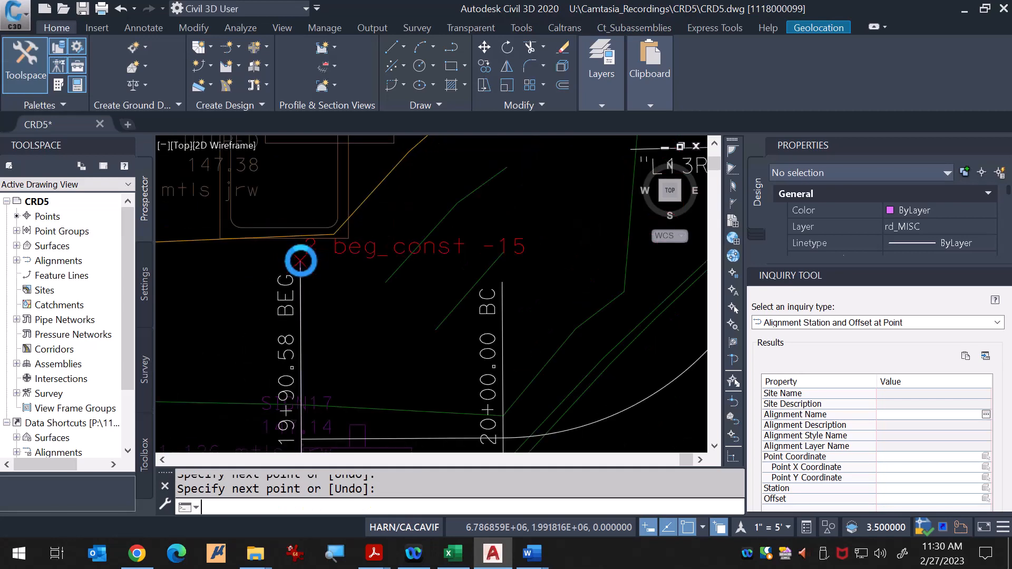
scroll(302, 260, down, 2)
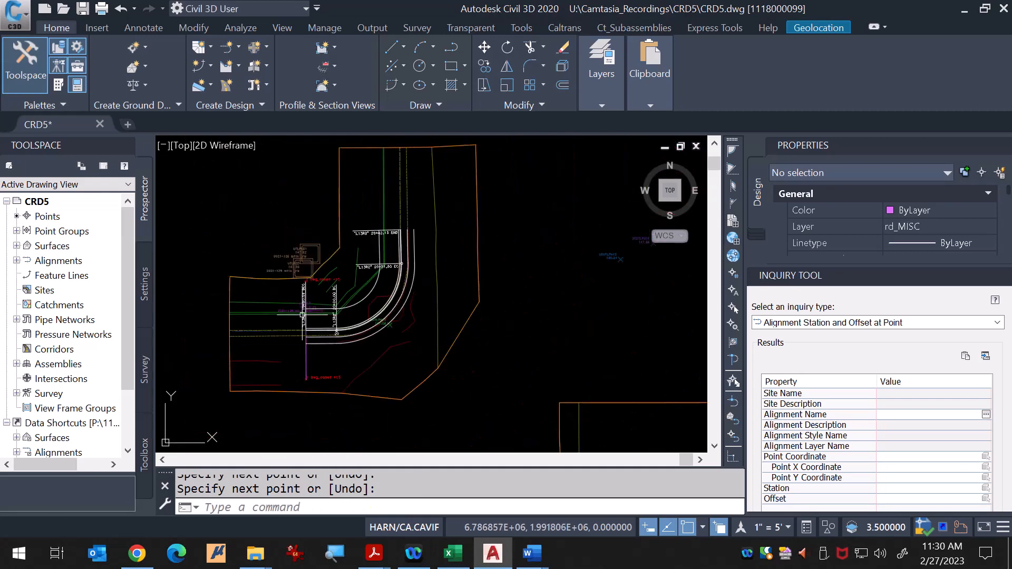
Step: Inspect the new line between the two points where it crosses the beginning of the L13R2 alignment
scroll(284, 370, up, 4)
key(Escape)
key(Escape)
click(340, 333)
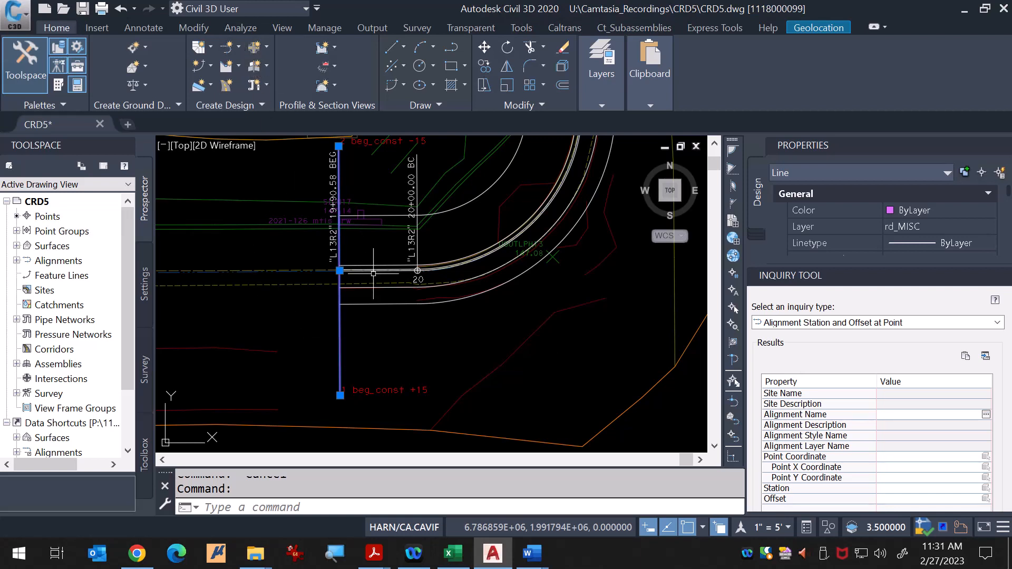
key(Escape)
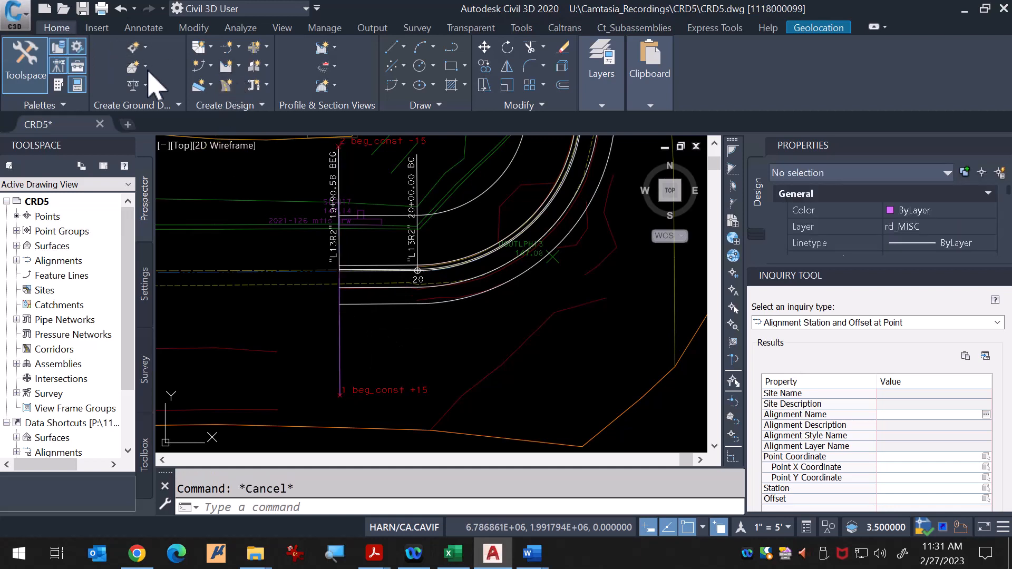
Step: Create a layout alignment named L13R2_BEGCONST with the type Miscellaneous, no site and the starting station 0+00.00
click(240, 47)
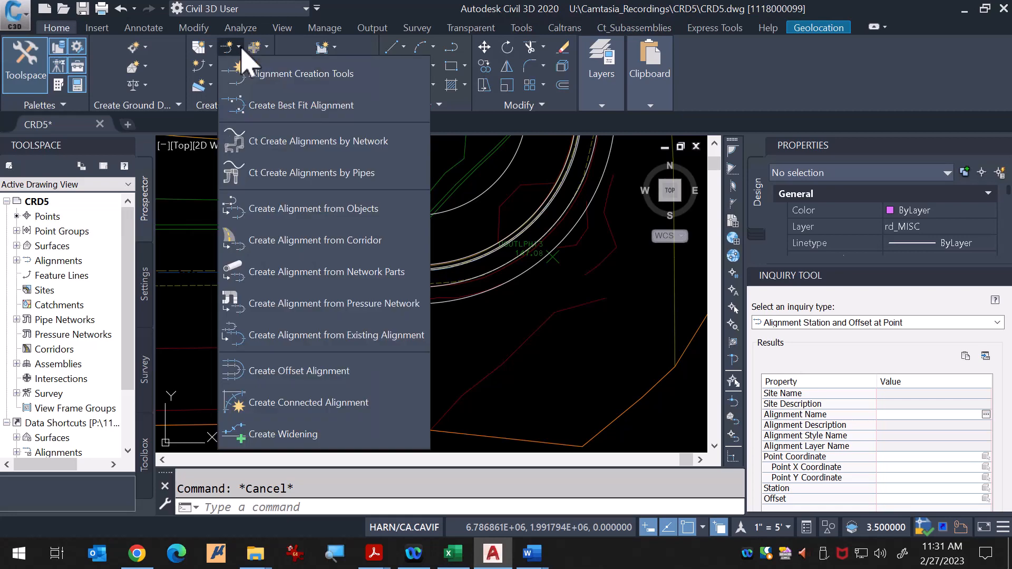
click(270, 76)
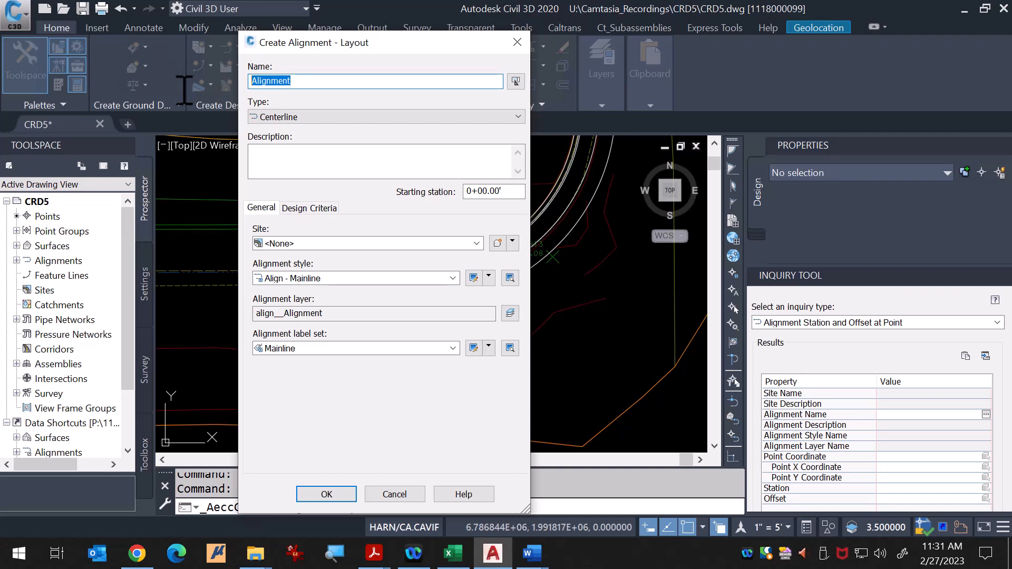
text(L13R2_BEGCONST)
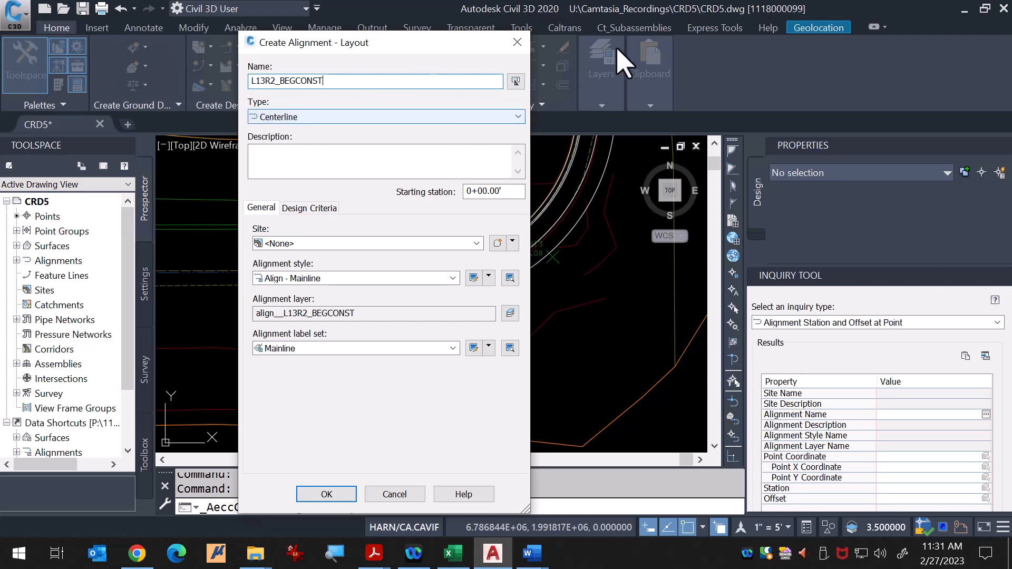
click(297, 118)
click(309, 177)
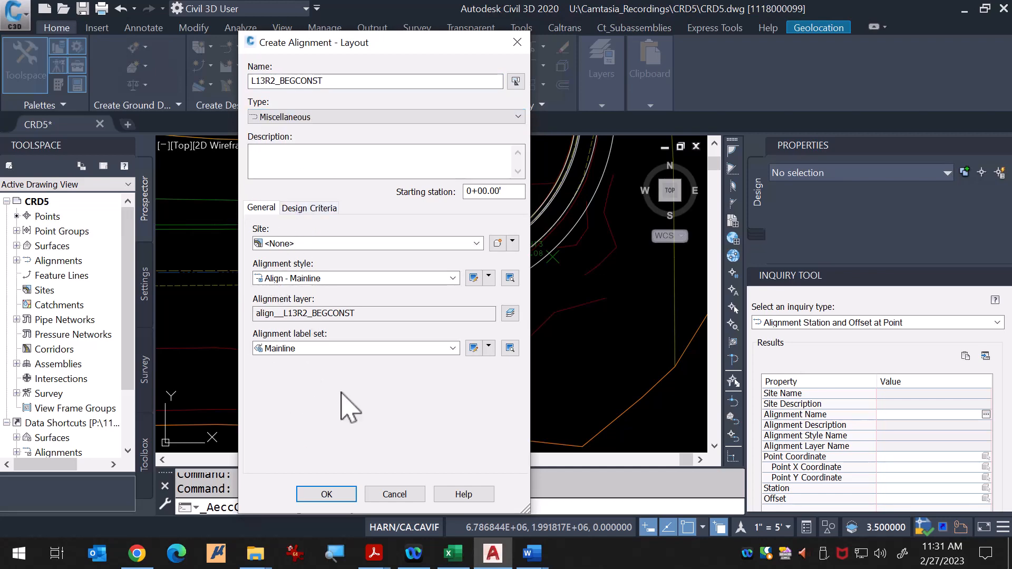
click(332, 495)
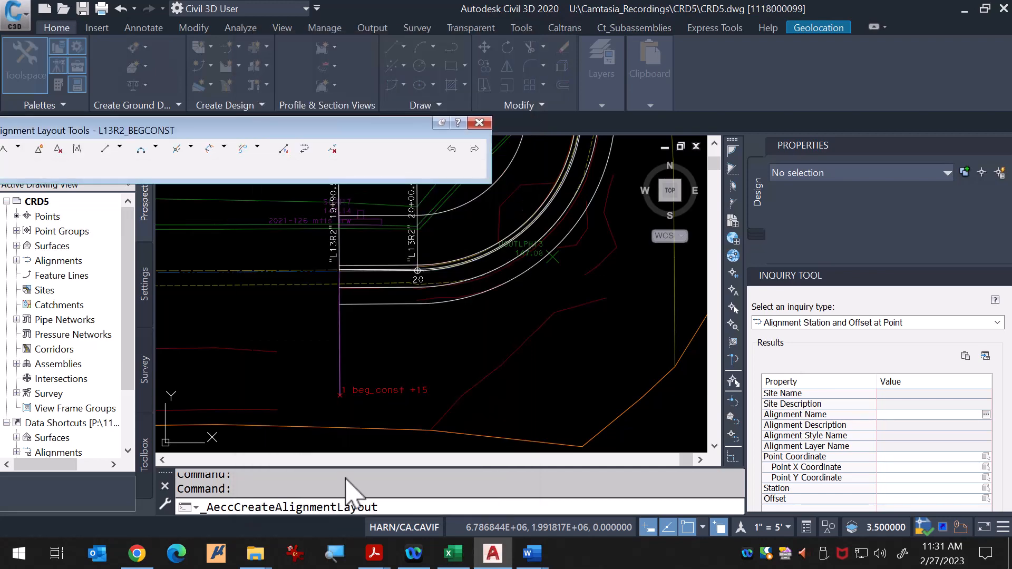
Step: Start a two-point fixed line for the L13R2_BEGCONST alignment at the node of the beg_const +15 point
drag(153, 129, 241, 78)
click(212, 97)
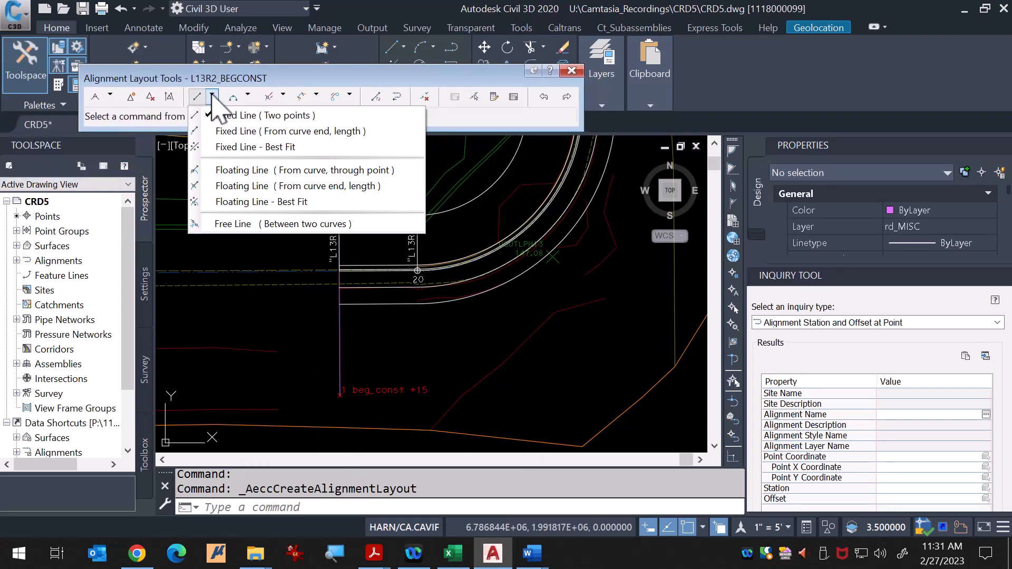
click(242, 118)
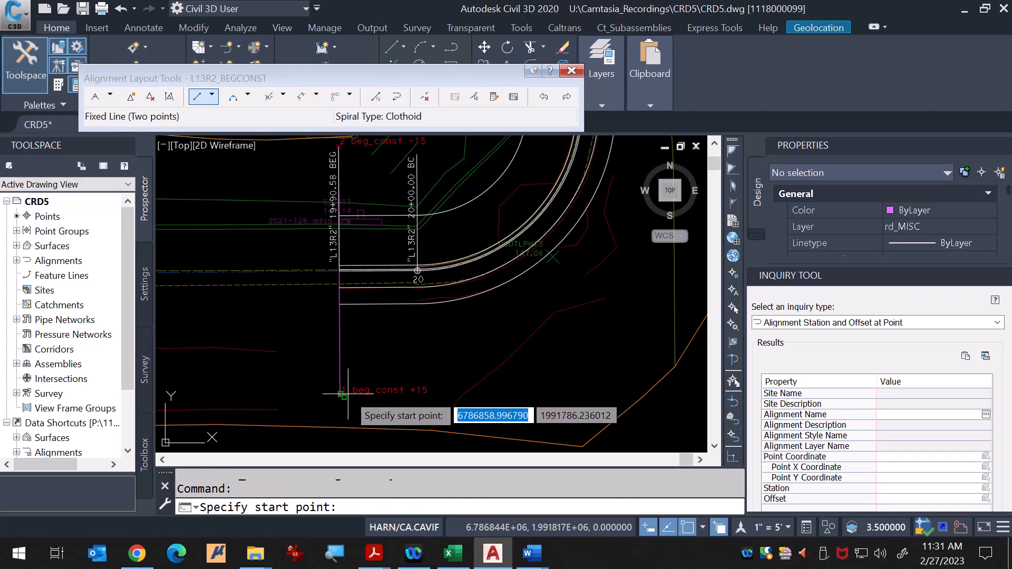
scroll(338, 391, up, 9)
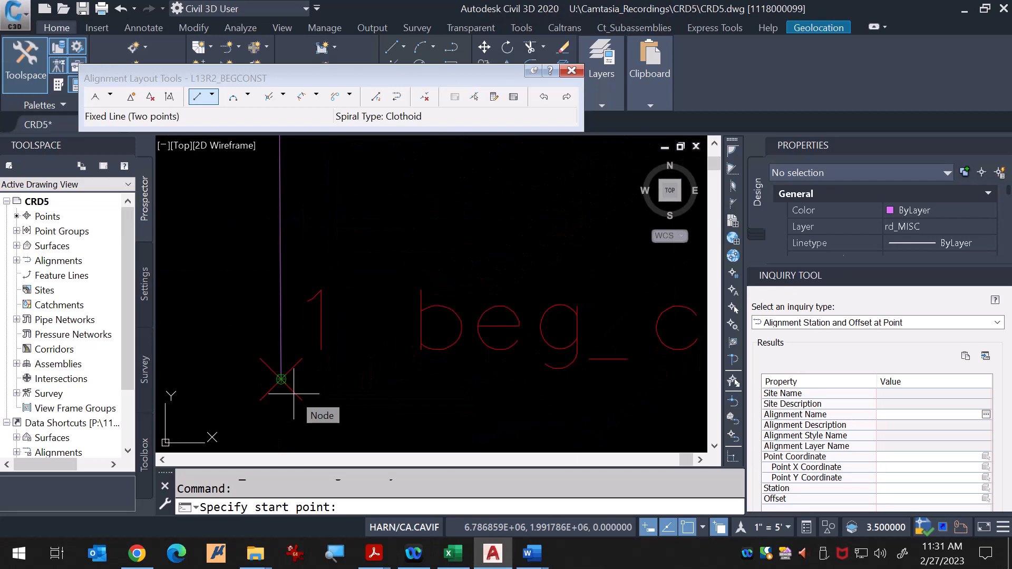
click(281, 380)
Step: End the fixed line at the node of the beg_const -15 point and close the alignment layout tools
scroll(322, 401, down, 8)
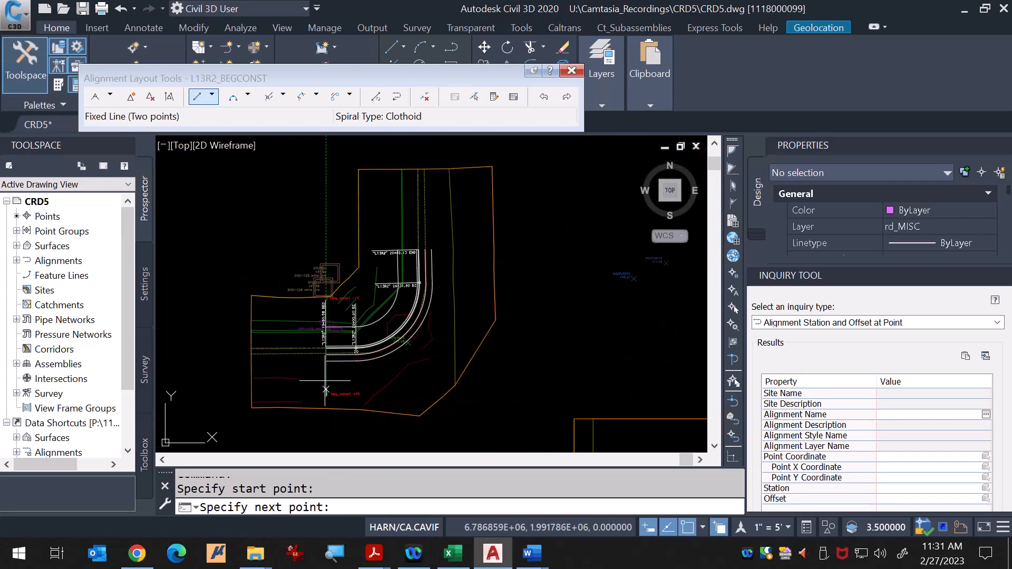
scroll(340, 316, up, 8)
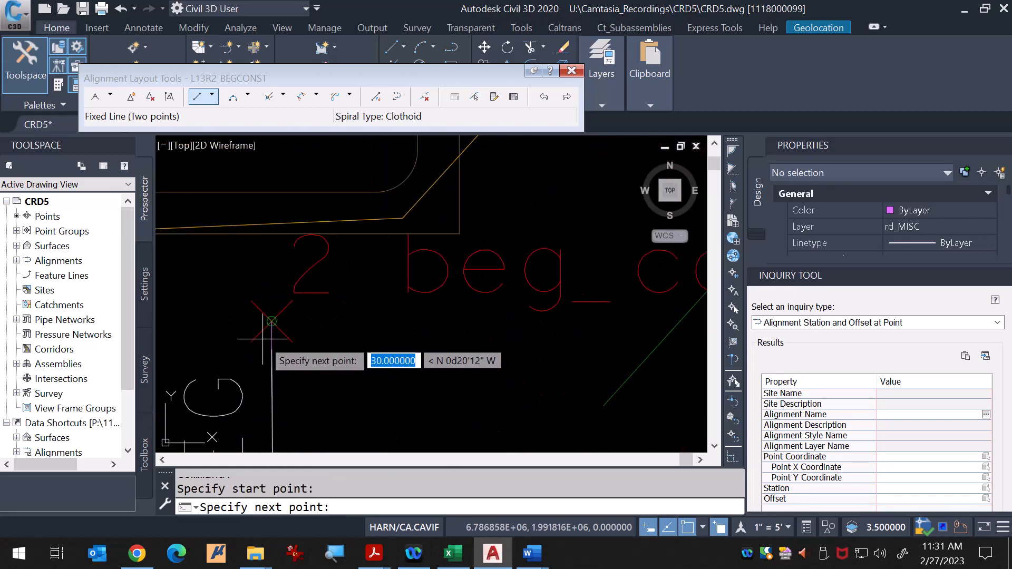
click(285, 289)
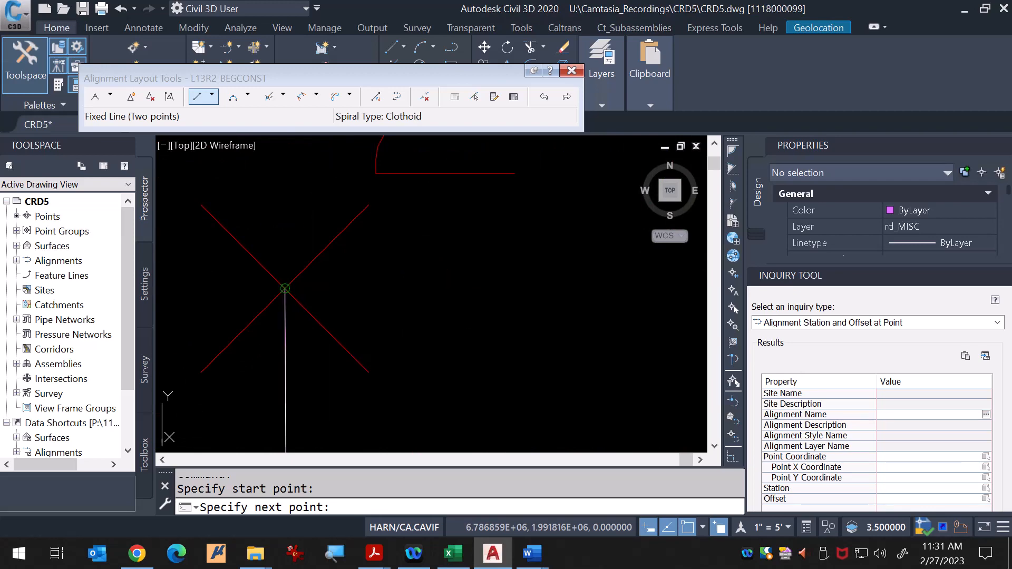
key(Return)
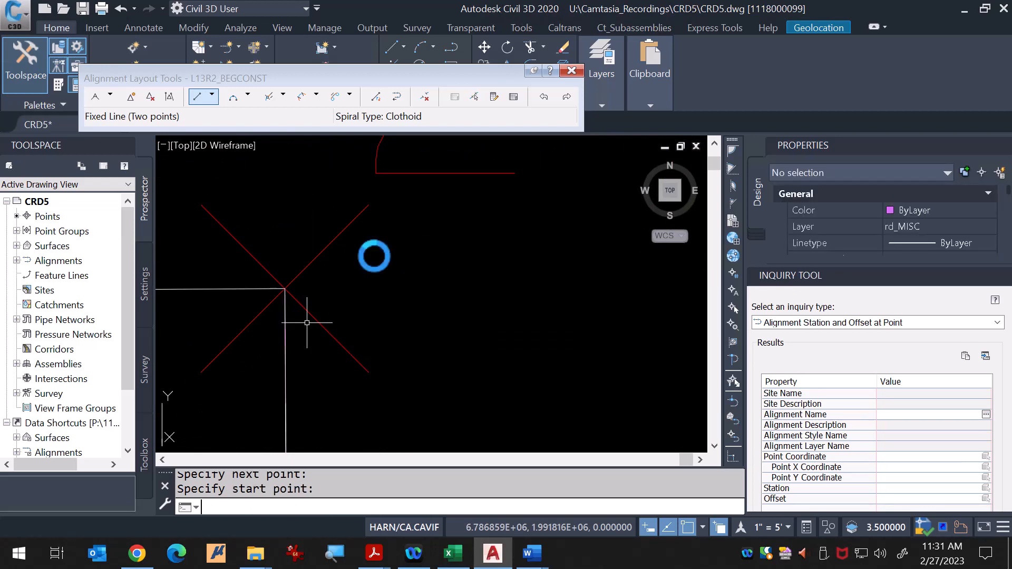
scroll(386, 244, down, 3)
scroll(386, 243, down, 5)
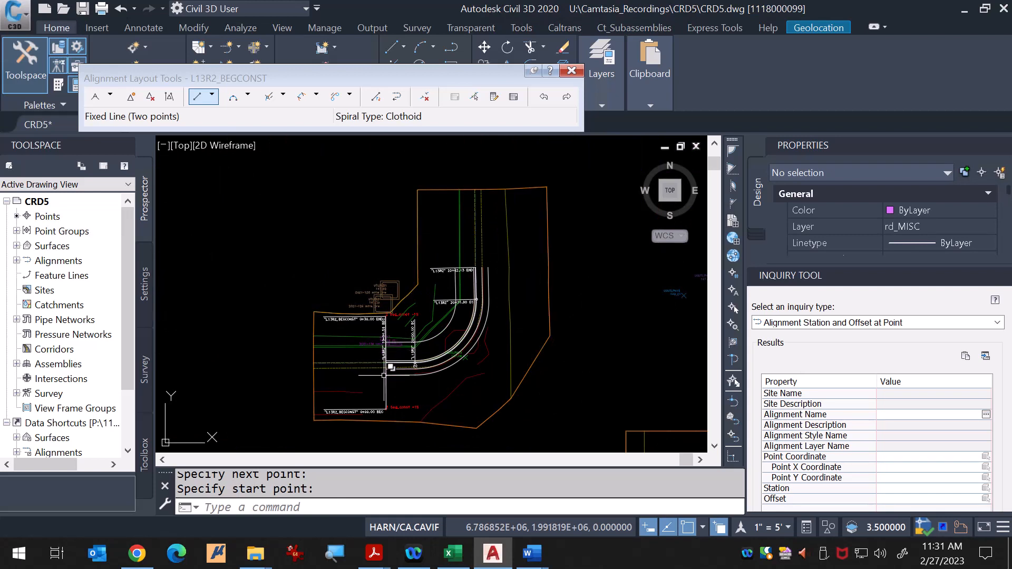
key(Escape)
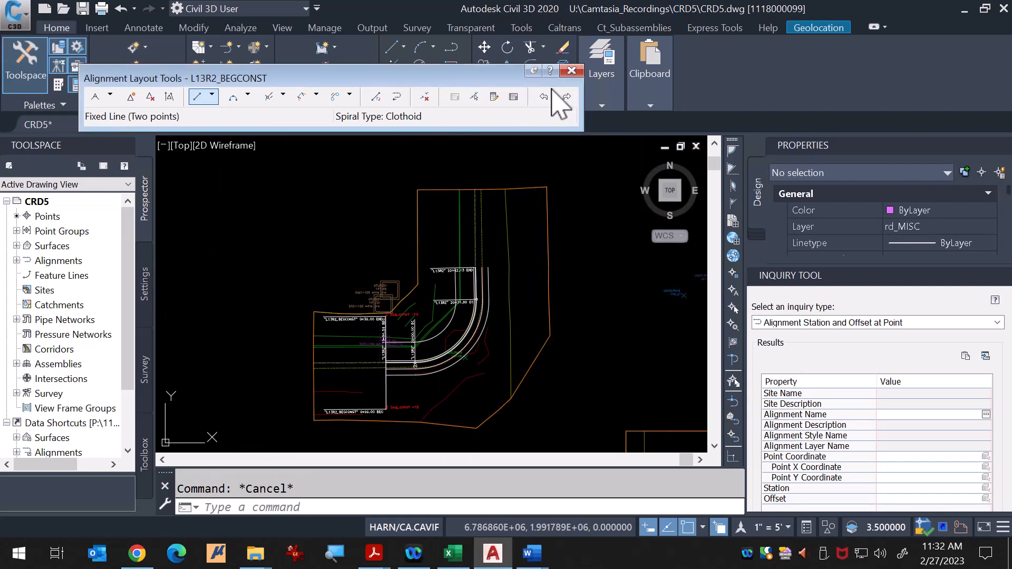
drag(456, 80, 368, 110)
click(488, 101)
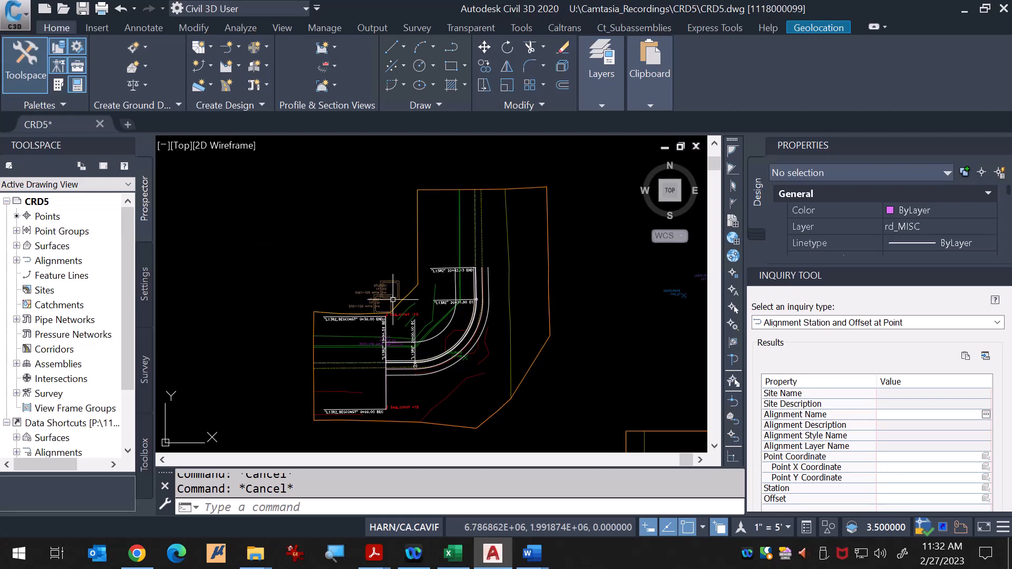
Step: Start Station/Offset point creation along the L13R2 alignment with no profile selected
scroll(414, 363, up, 10)
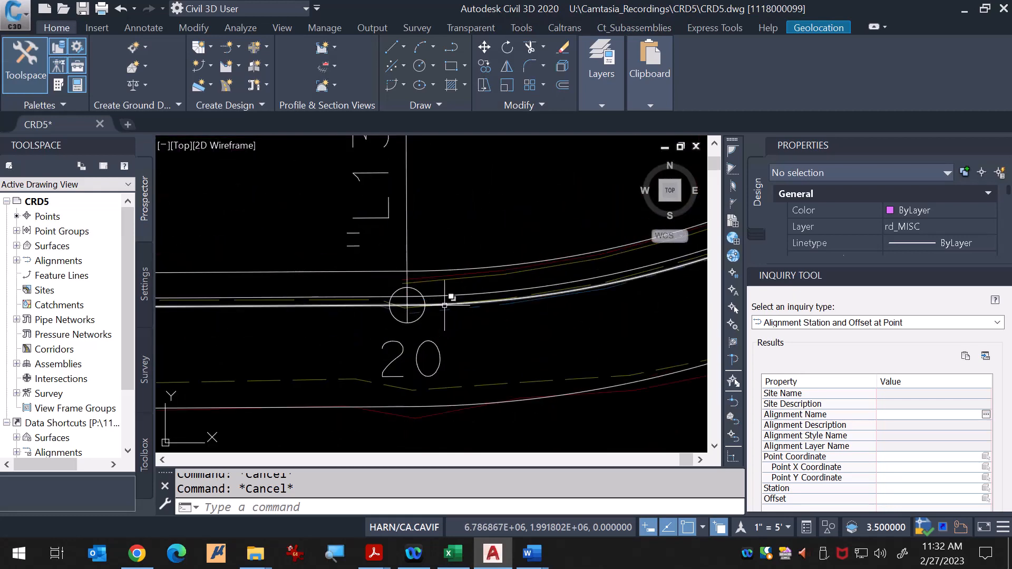
click(445, 306)
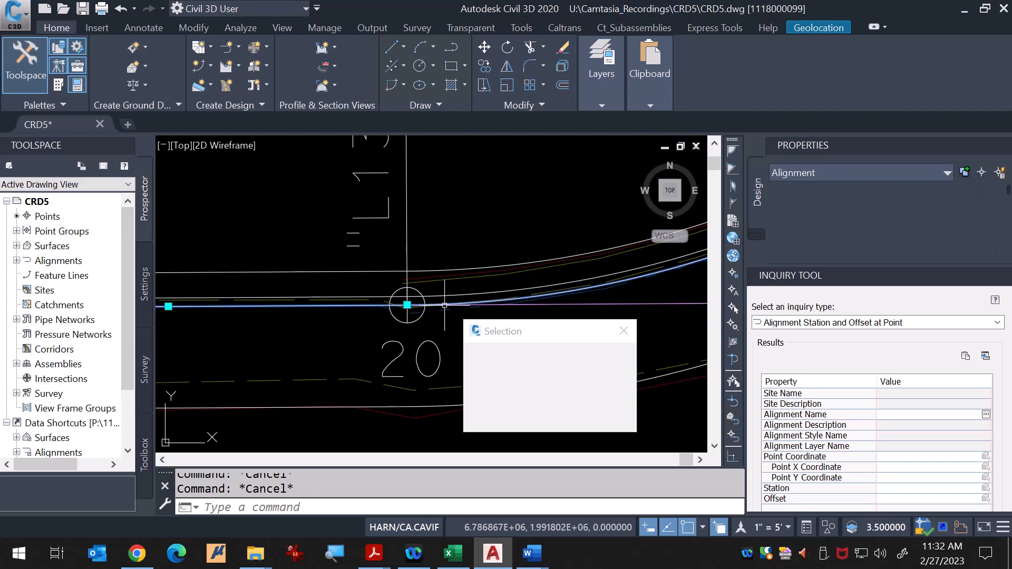
click(56, 27)
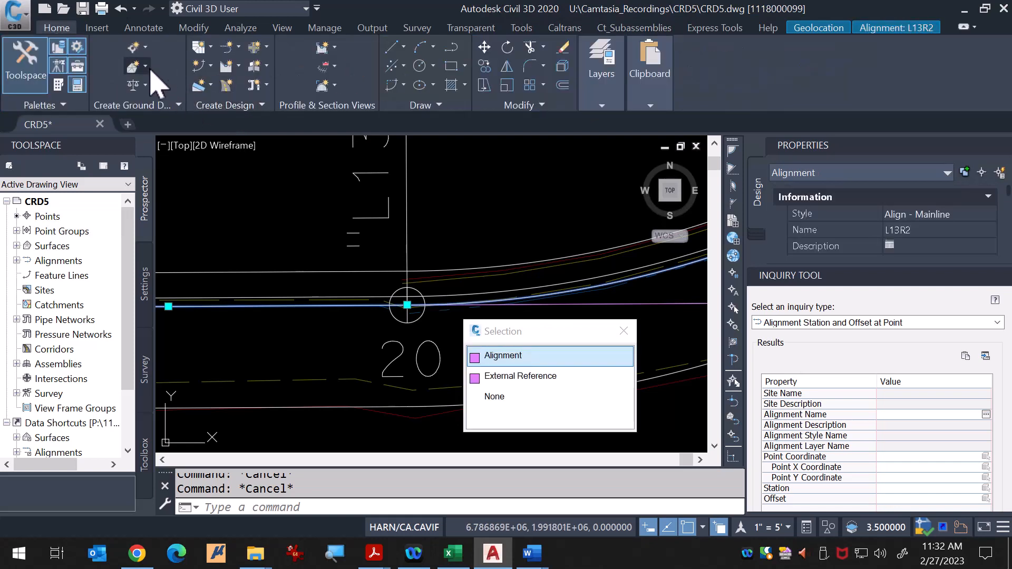
click(136, 47)
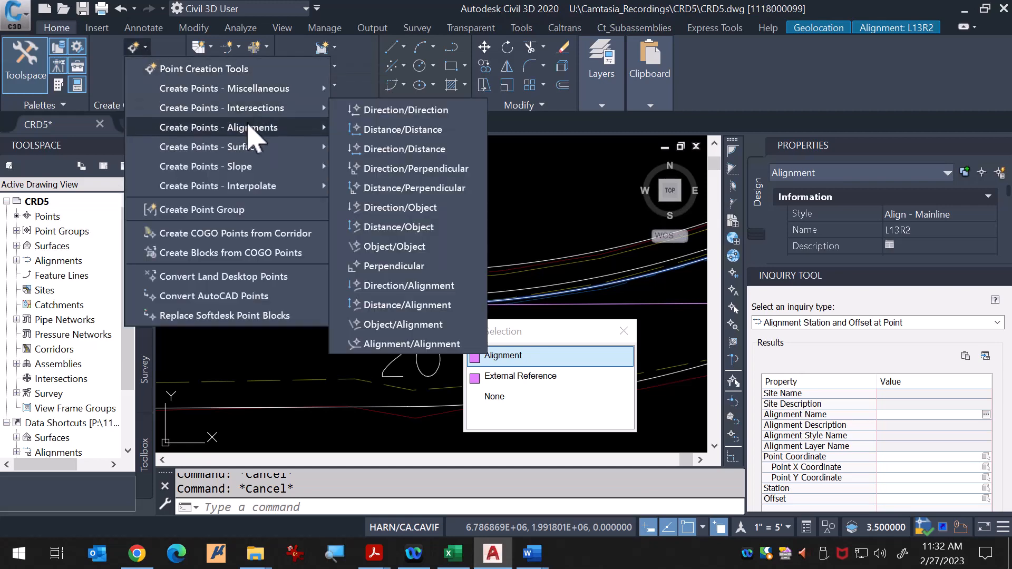
mouse_move(253, 130)
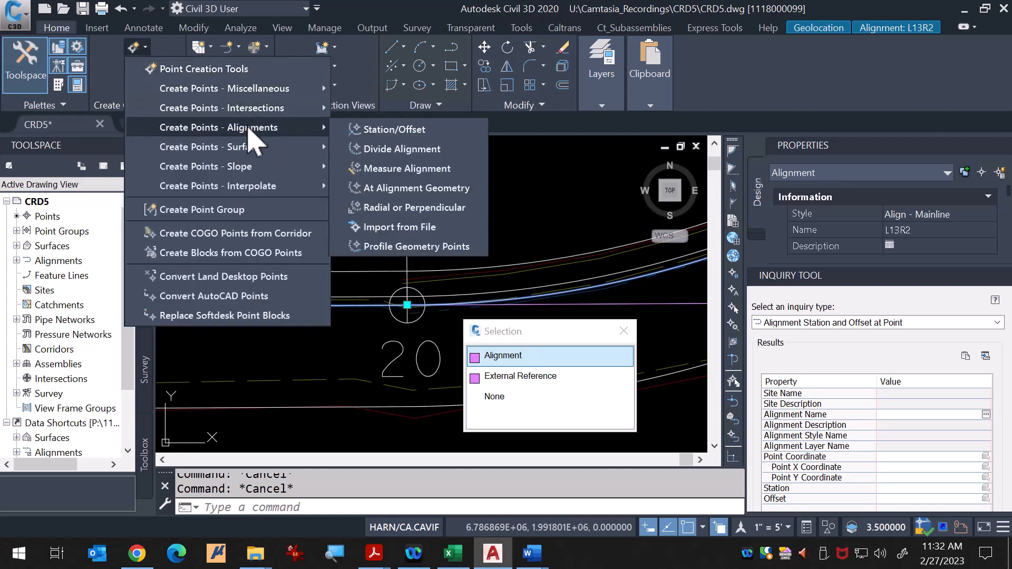
click(375, 132)
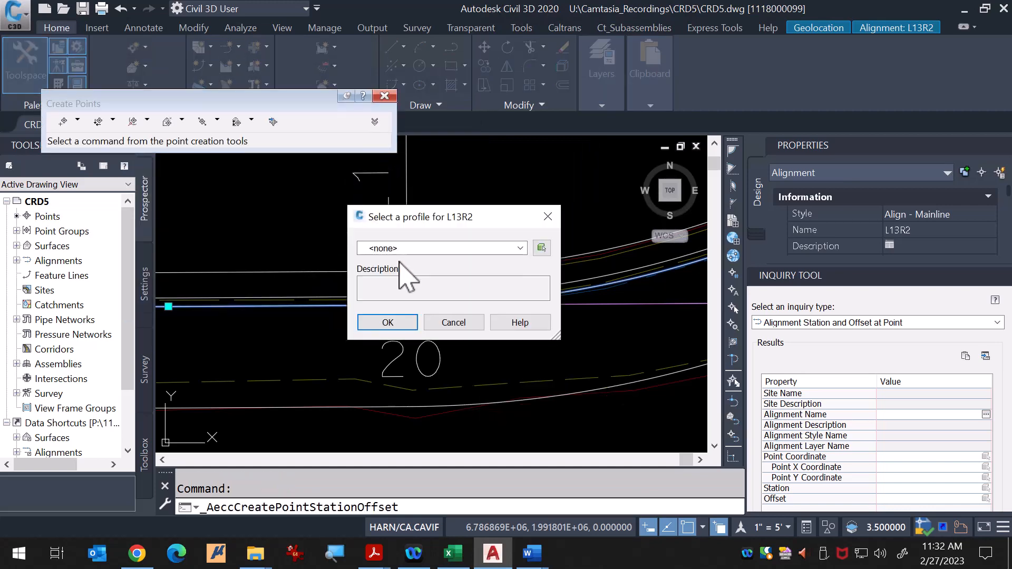
click(387, 323)
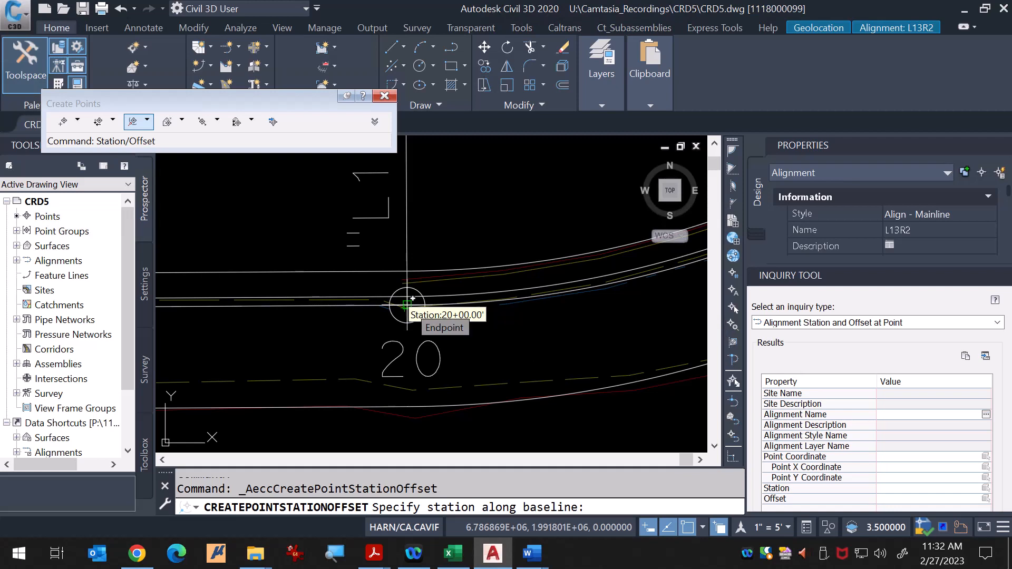
Step: Create a point at station 20+00.00 with an offset of 15, named 20+00.00 +15, leaving its elevation unset
click(406, 305)
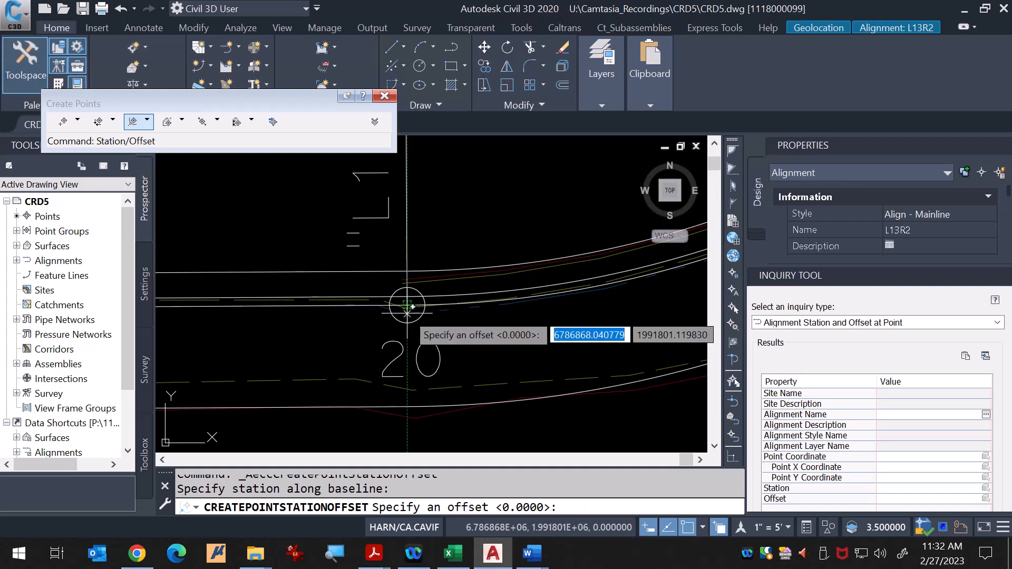
text(15)
key(Return)
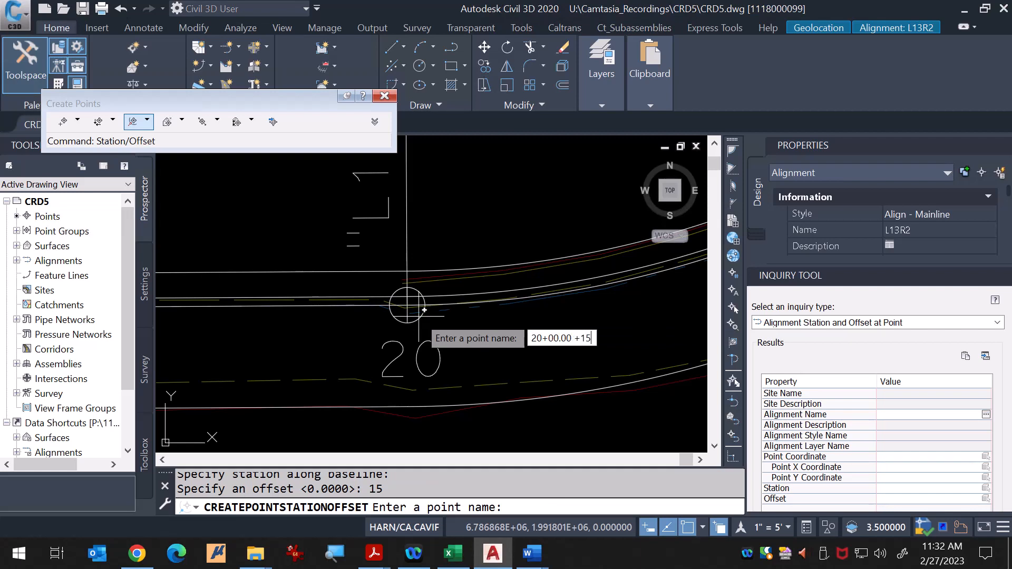
key(Return)
key(Return)
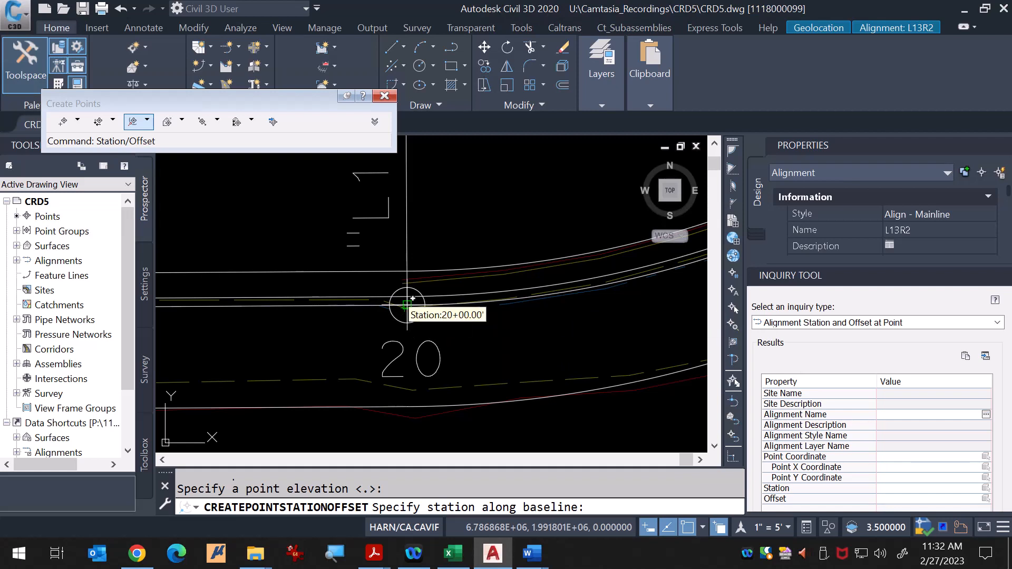
Step: Create a point at station 20+00.00 with an offset of -15, named 20+00.00 -15, and close the point creation tools
click(407, 305)
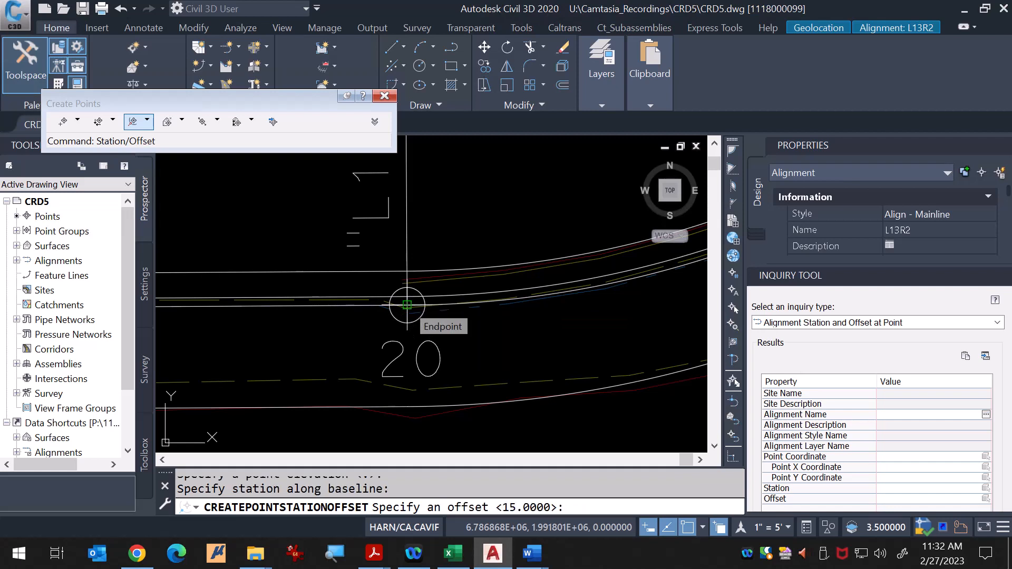
text(-)
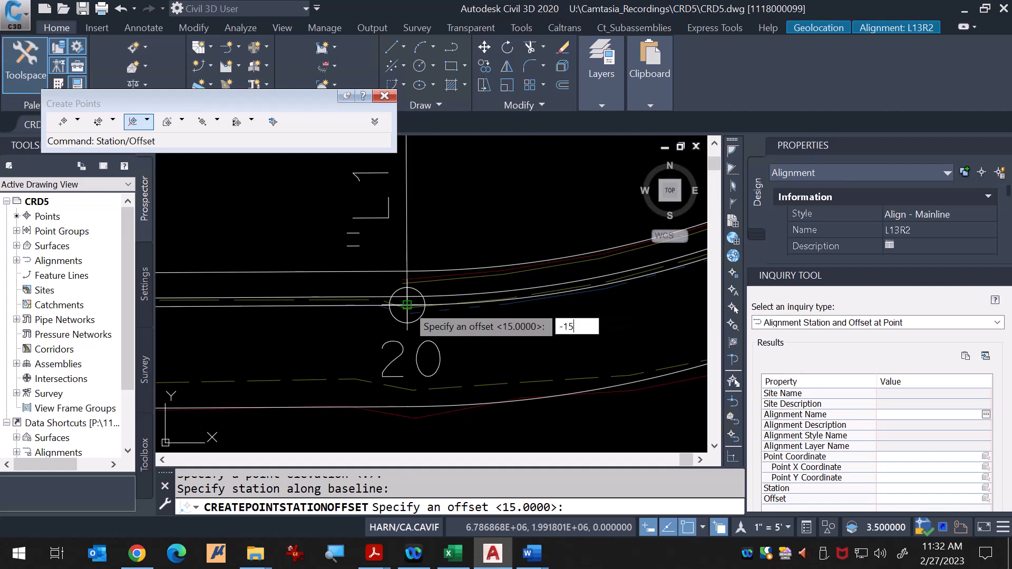
text(15)
key(Return)
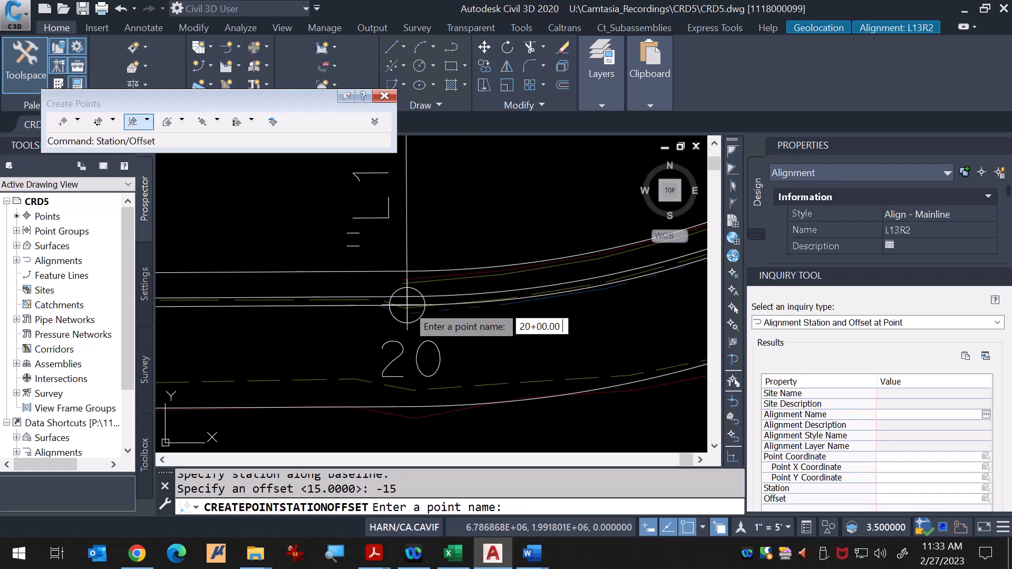
text(20+00.00 -15)
key(Return)
key(Return)
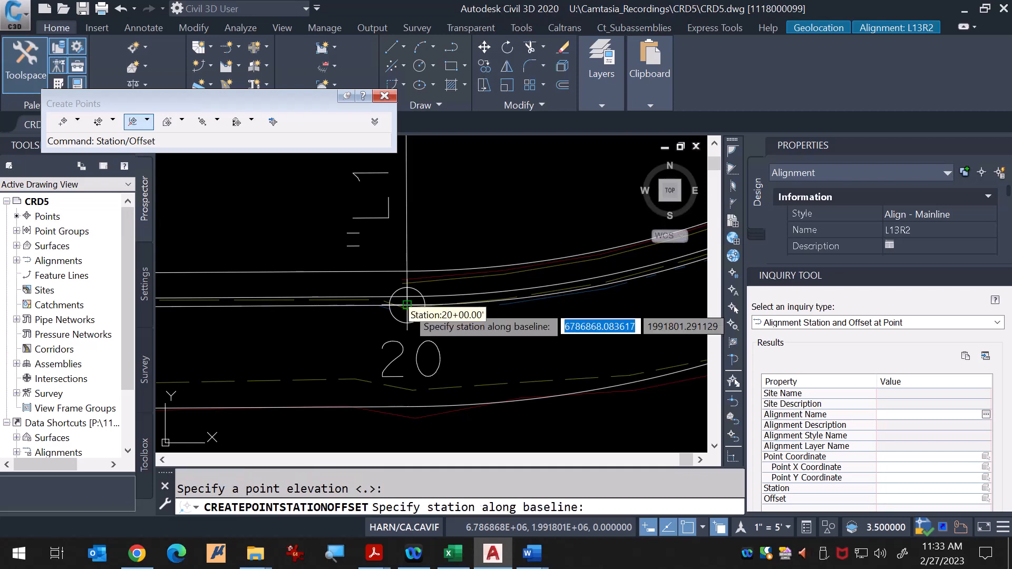
scroll(409, 304, down, 5)
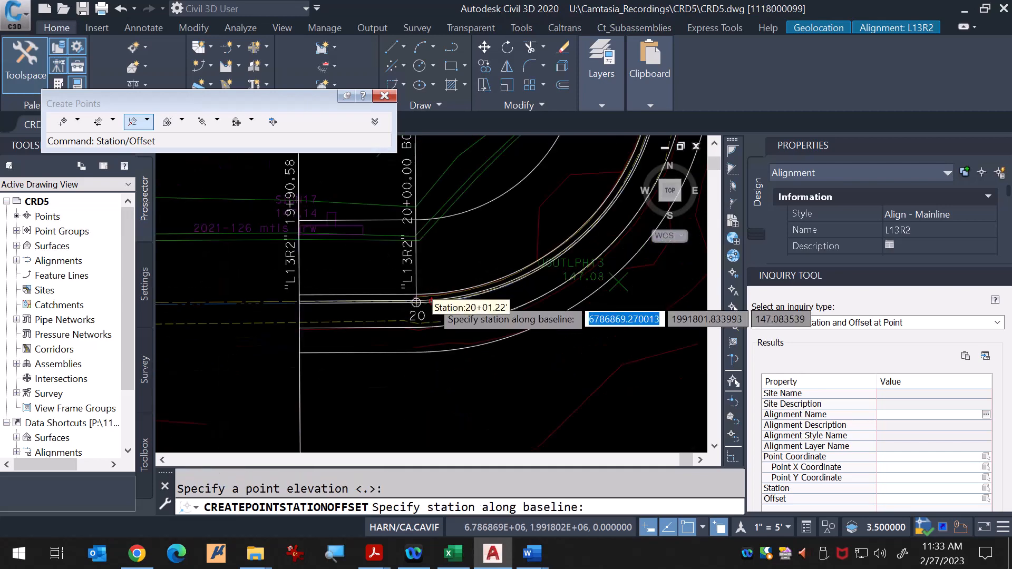
key(Escape)
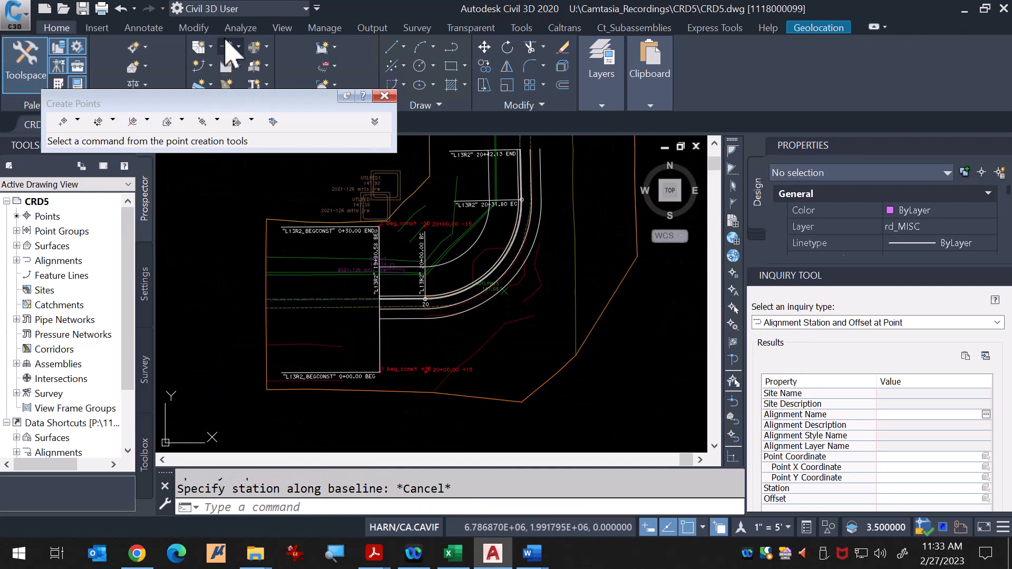
click(384, 96)
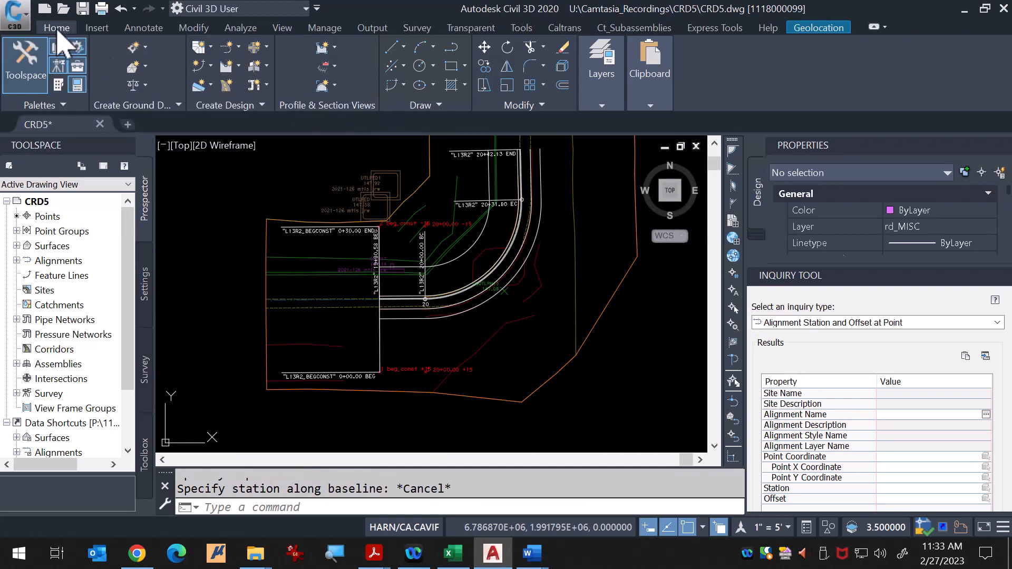
Step: Create a new miscellaneous alignment by layout named L13R2_BC, keeping the remaining settings
click(238, 47)
click(247, 55)
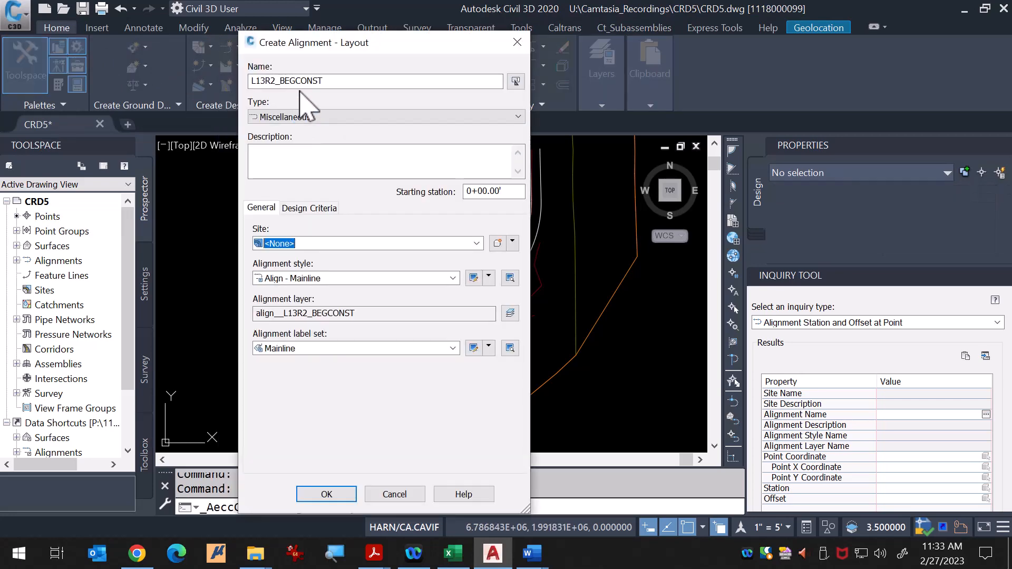
drag(282, 80, 371, 98)
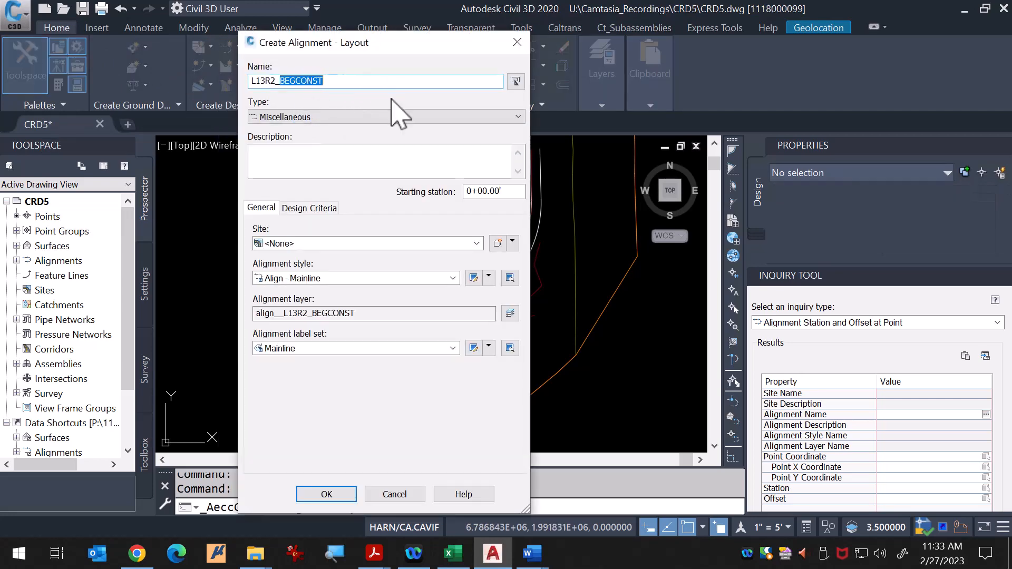
text(BC)
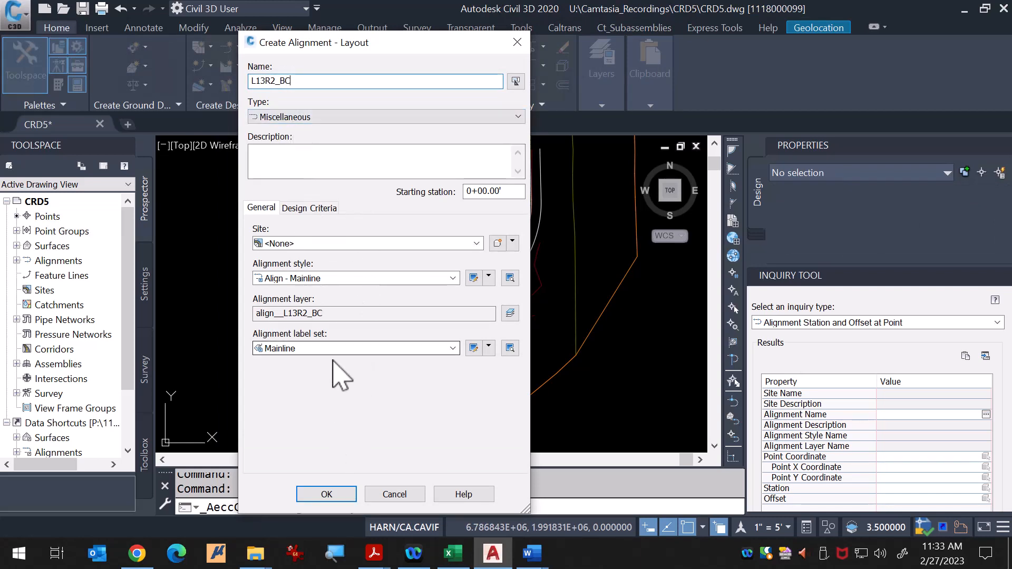
click(334, 494)
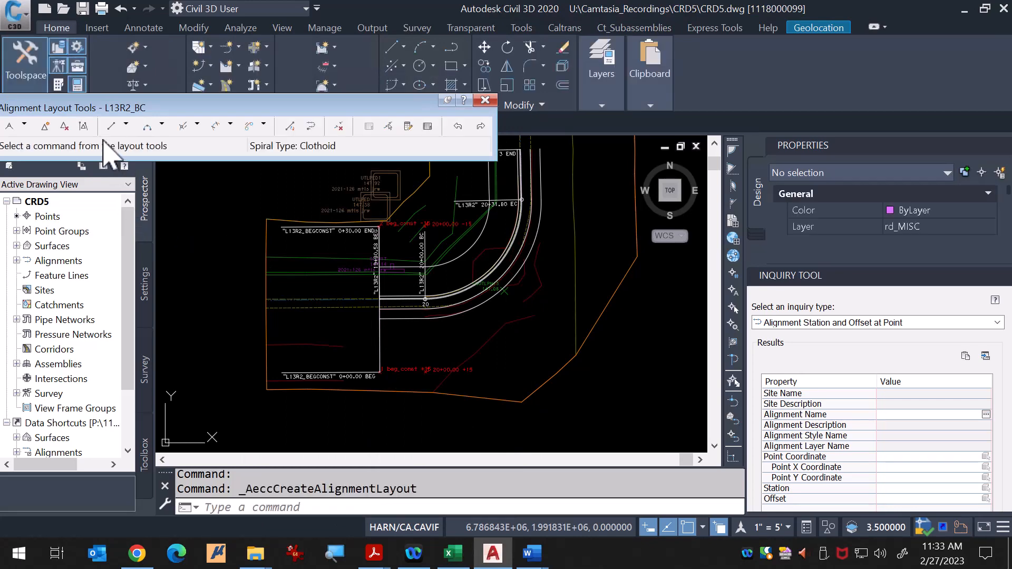
Step: Draw a two-point fixed line from the 20+00.00 +15 node to the 20+00.00 -15 node and close the alignment layout tools
click(126, 127)
click(143, 145)
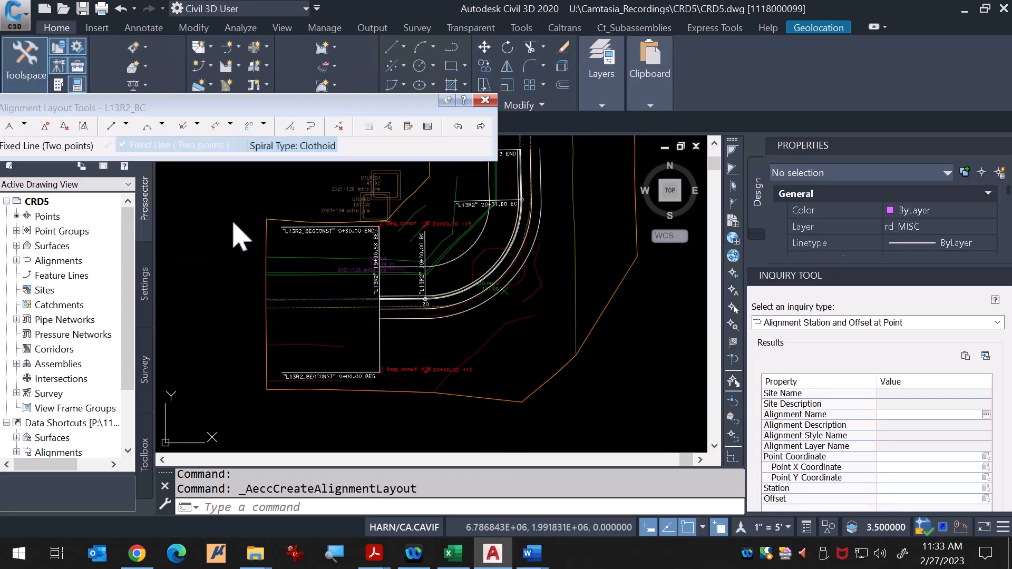
scroll(423, 376, up, 5)
scroll(423, 376, up, 5)
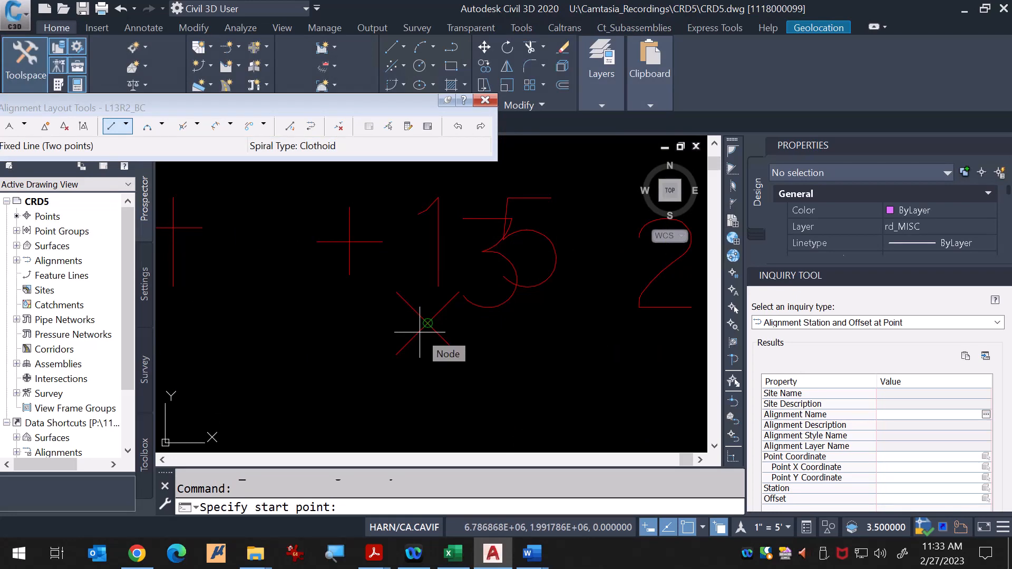
click(420, 334)
scroll(422, 372, down, 6)
scroll(422, 368, up, 8)
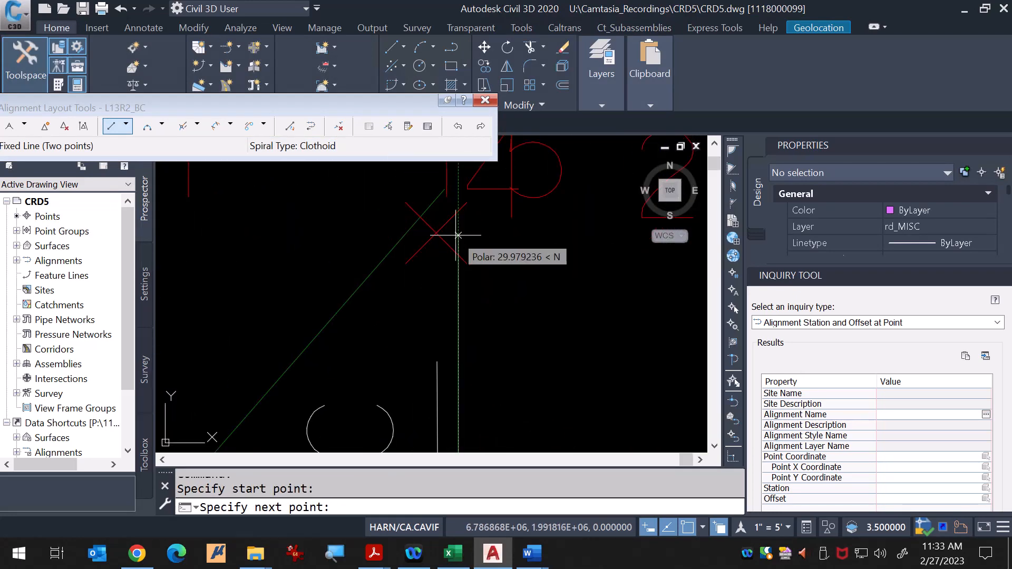
click(437, 233)
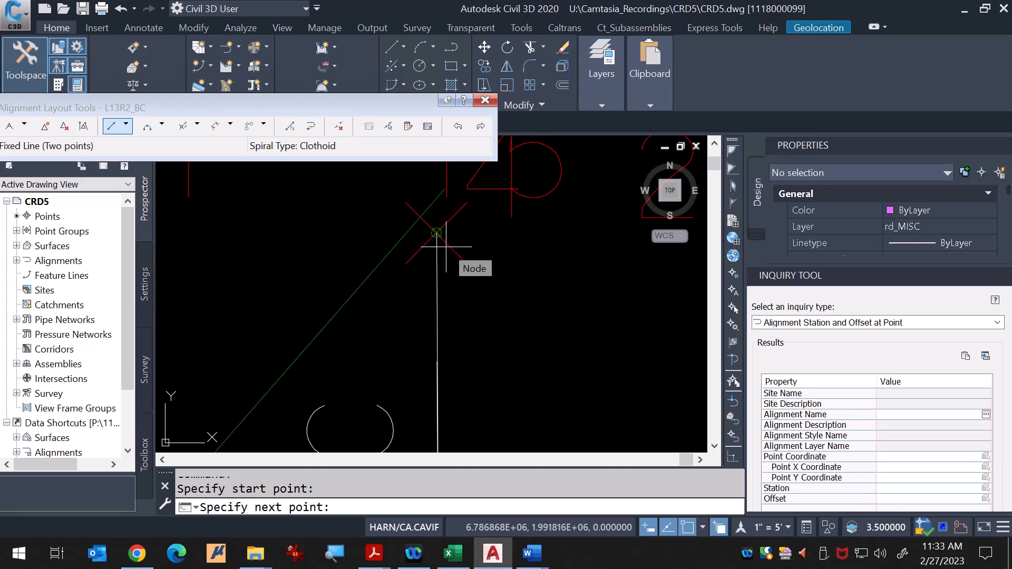
key(Return)
scroll(445, 248, down, 5)
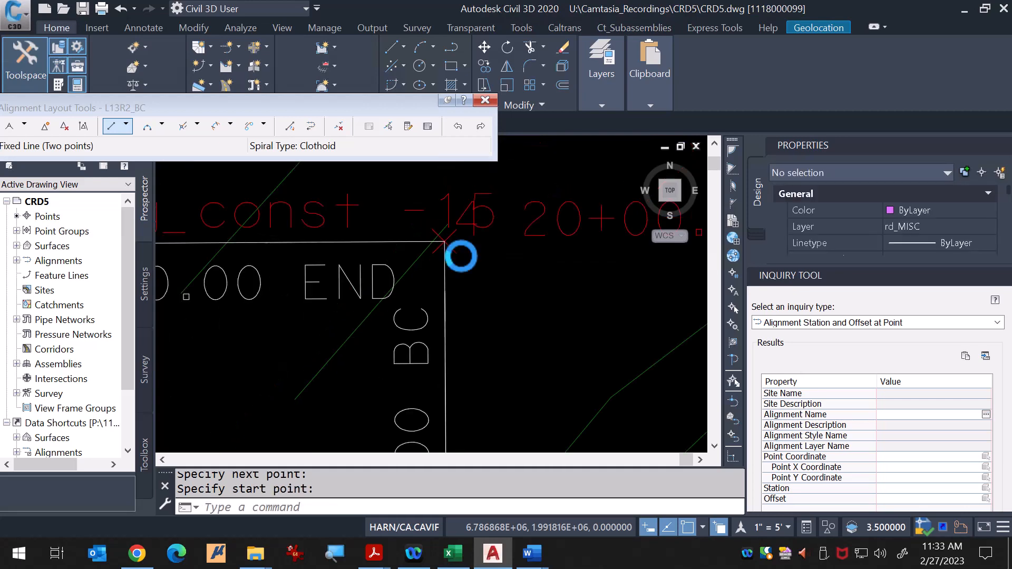
scroll(359, 284, down, 2)
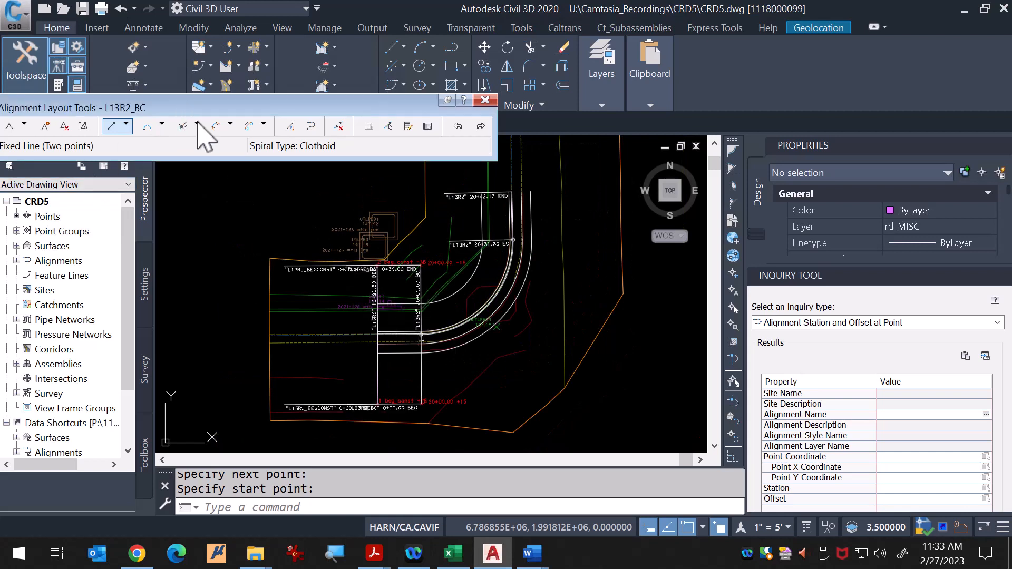
click(485, 100)
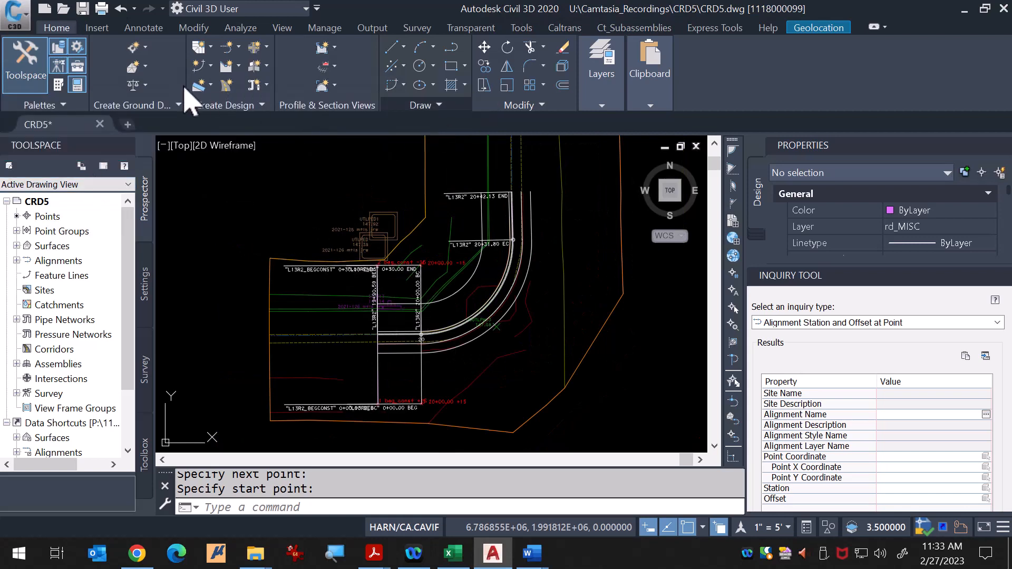
Step: Start Station/Offset point creation on the L13R2 alignment near its EC, with the profile set to none
click(143, 50)
mouse_move(276, 129)
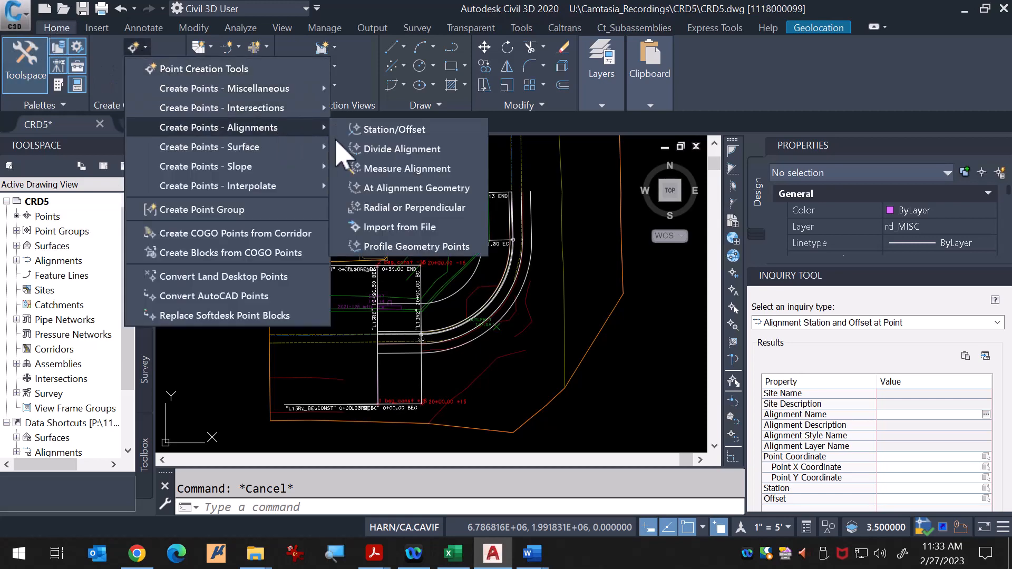
click(401, 130)
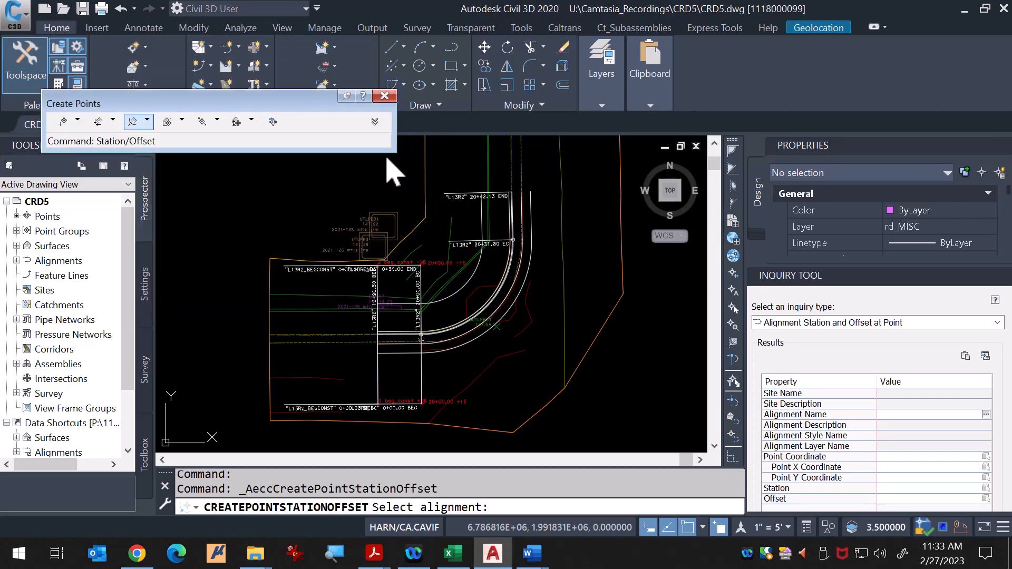
scroll(508, 250, up, 4)
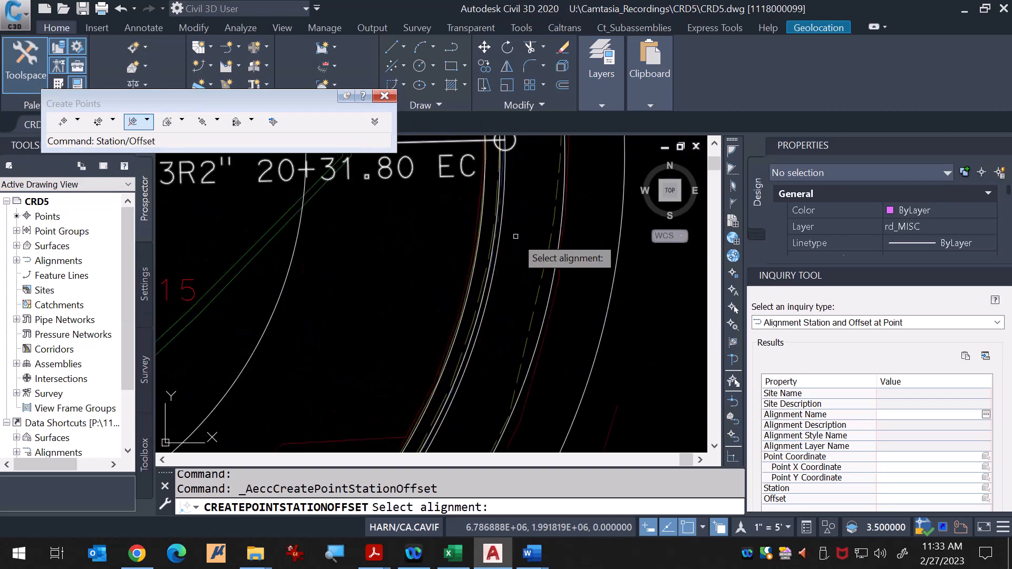
scroll(517, 234, down, 2)
scroll(517, 164, up, 4)
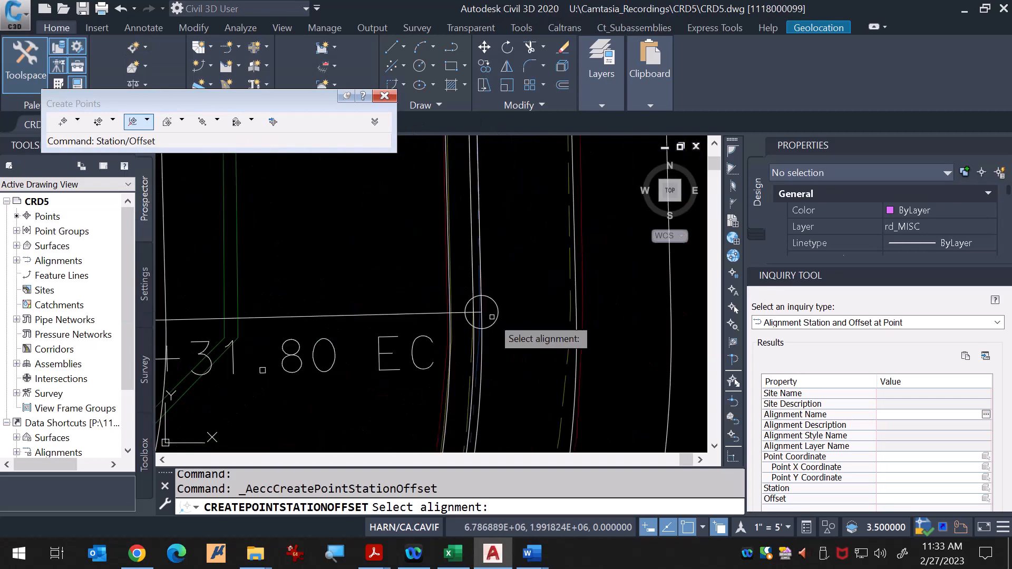
click(488, 356)
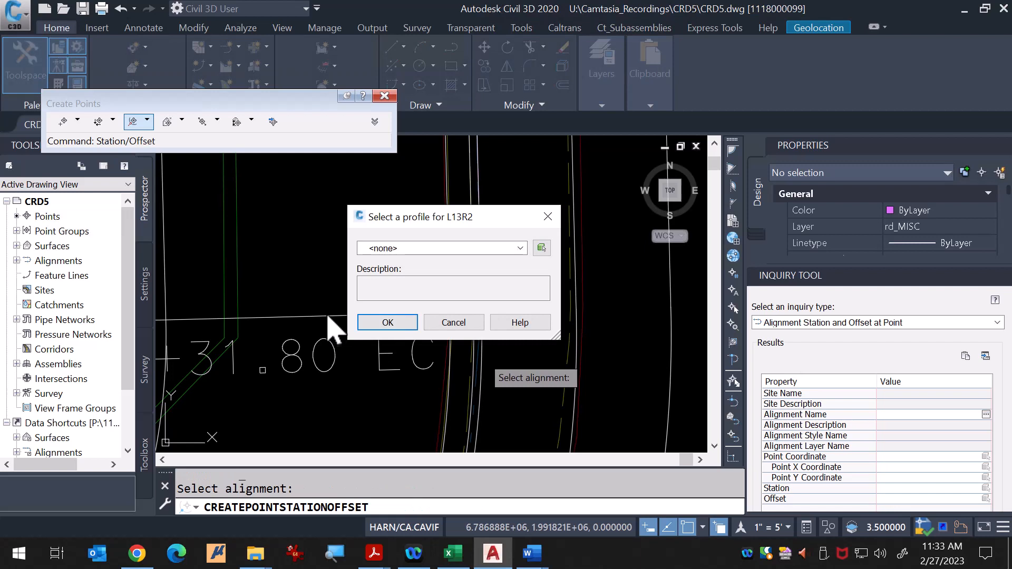
click(388, 322)
Step: Create a point at the EC station 20+31.80 with an offset of 15, named 20+31.80 +15, leaving its elevation unset
scroll(493, 331, up, 2)
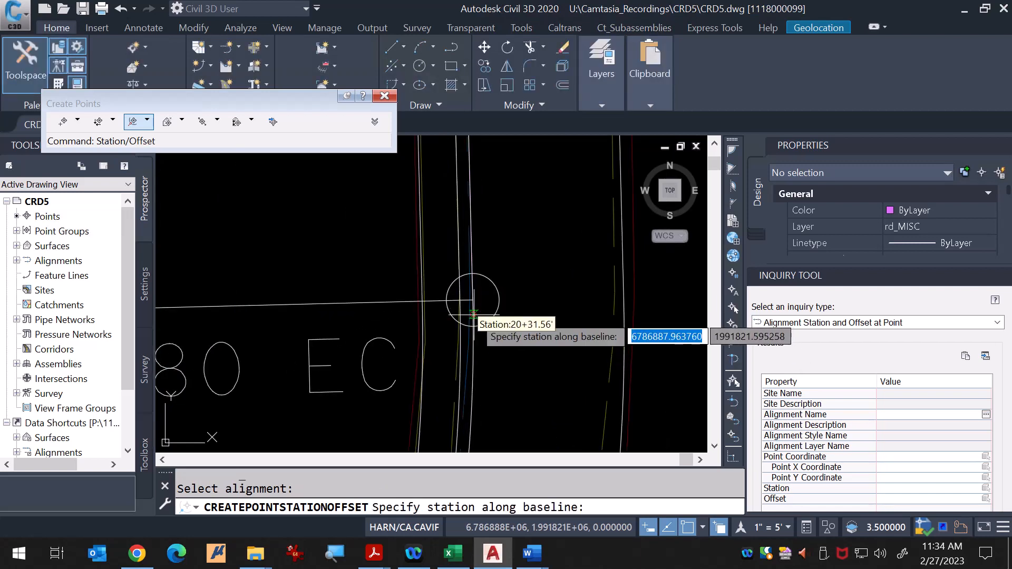
scroll(467, 296, up, 3)
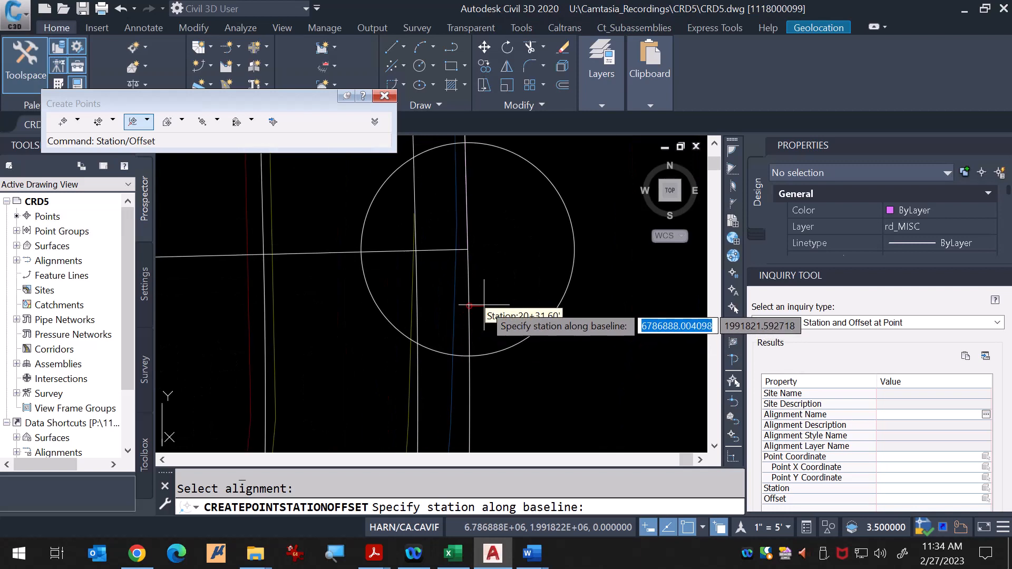
click(467, 249)
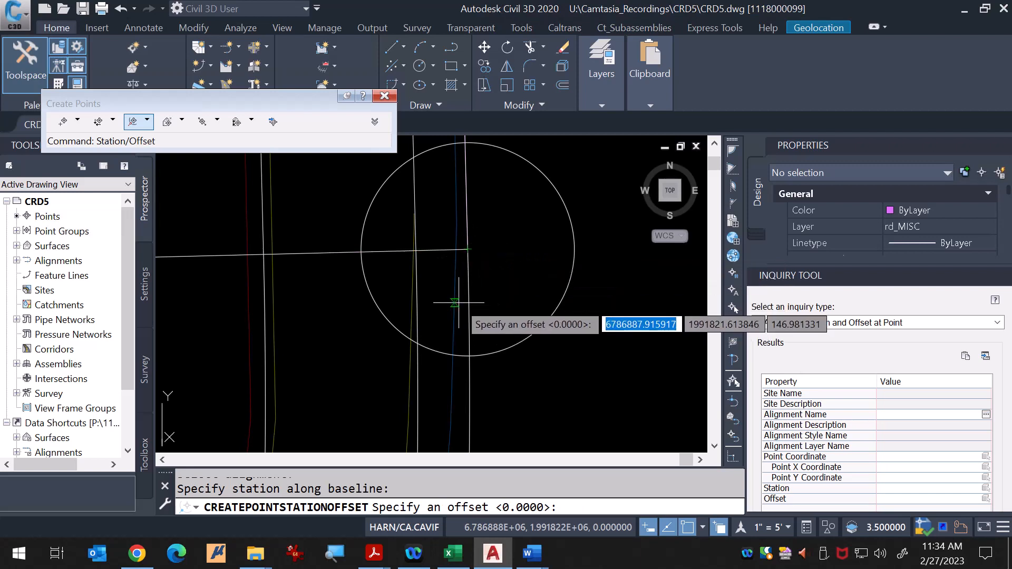
text(15)
key(Return)
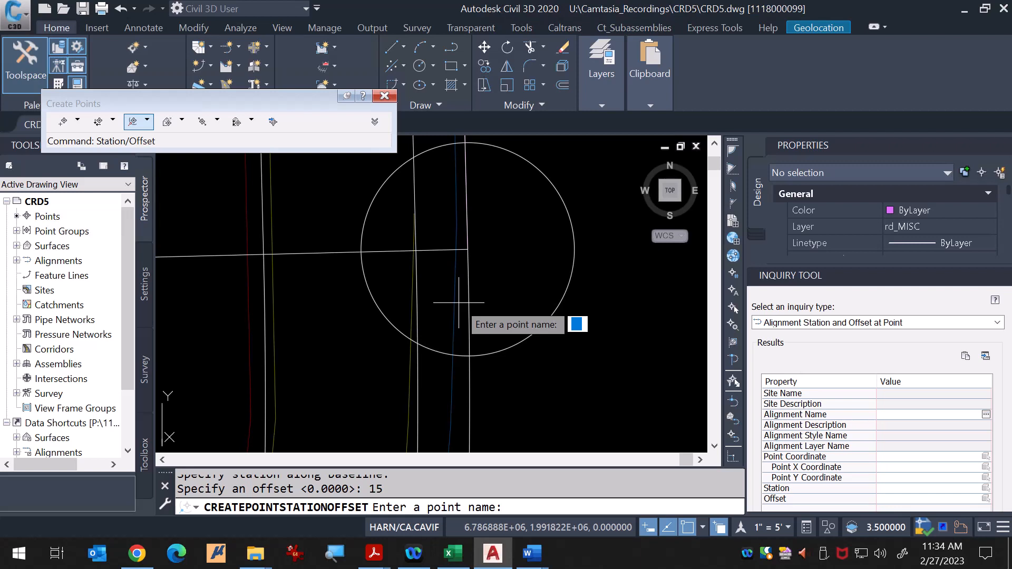
scroll(458, 303, up, 5)
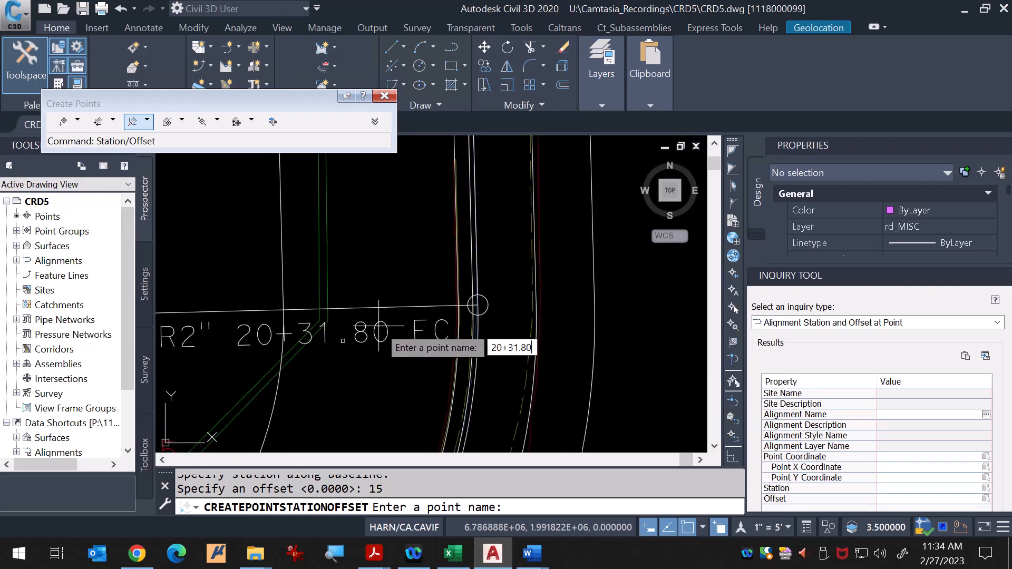
text(20+31.80 +15)
key(Return)
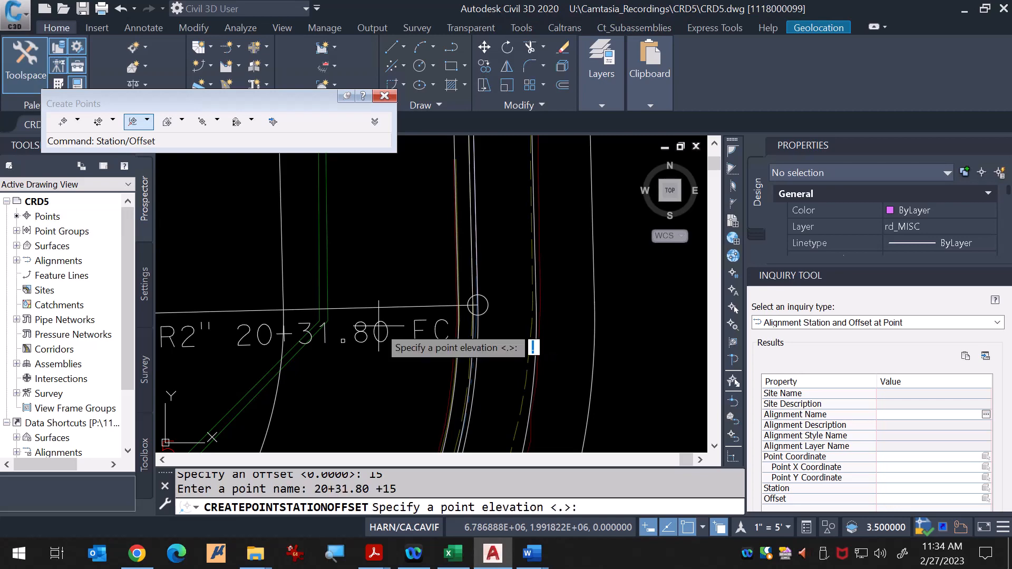
key(Return)
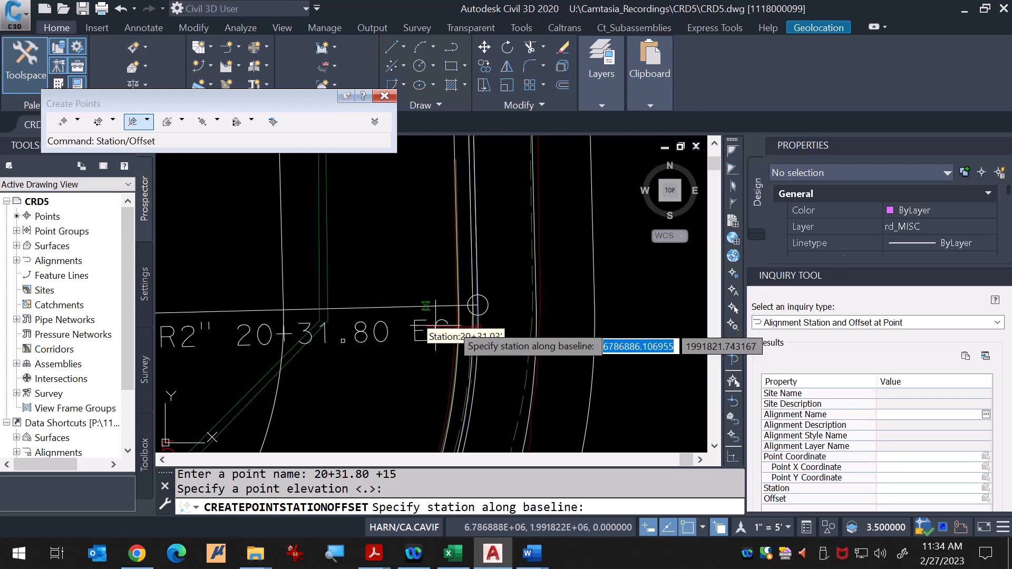
Step: Create a point at station 20+31.80 with an offset of -15, named 20+31.80 -15, without elevation, and close the point creation tools
scroll(467, 315, up, 1)
scroll(483, 301, up, 5)
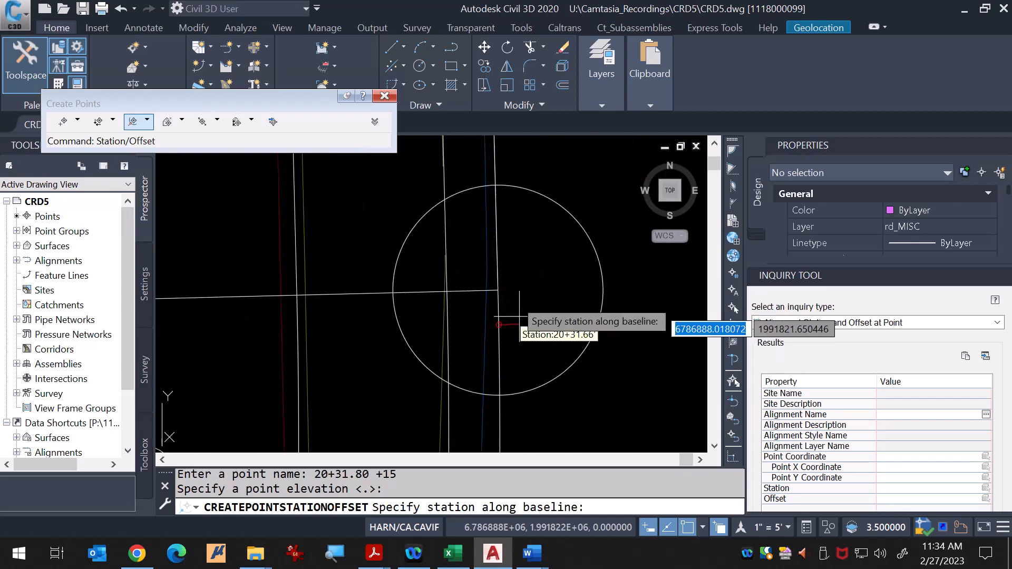
click(498, 289)
scroll(492, 296, down, 3)
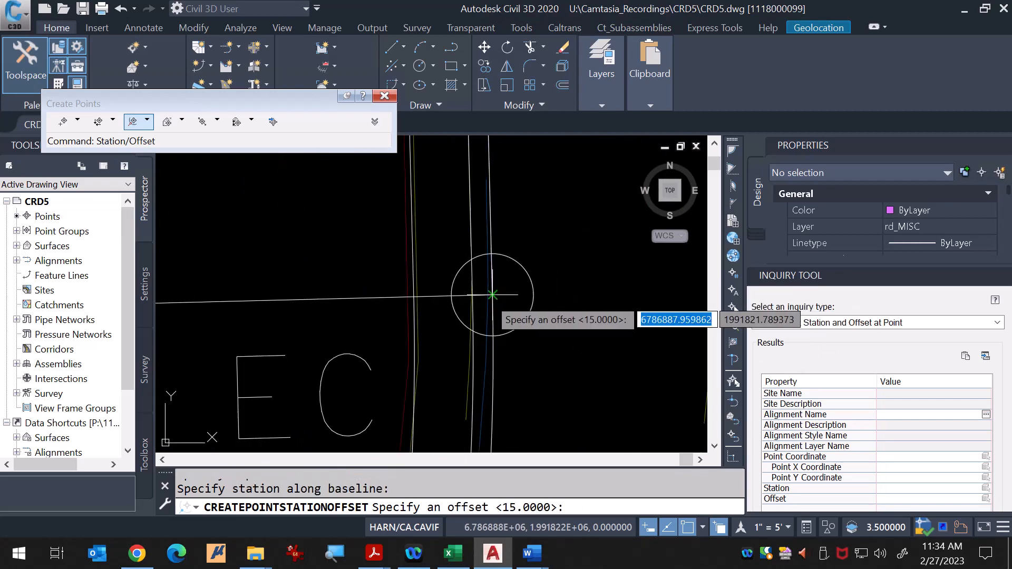
scroll(491, 296, down, 2)
text(-15)
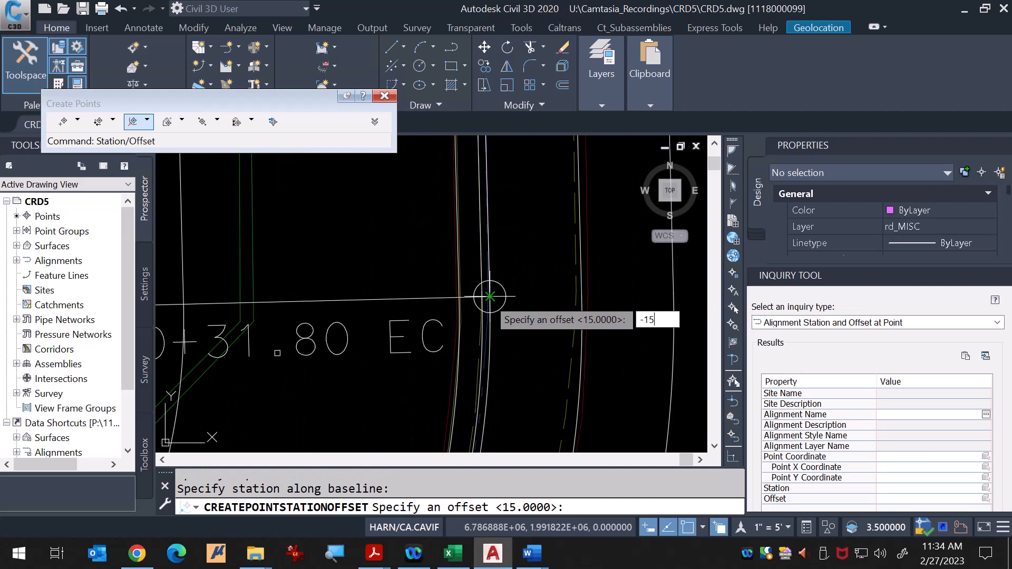
key(Return)
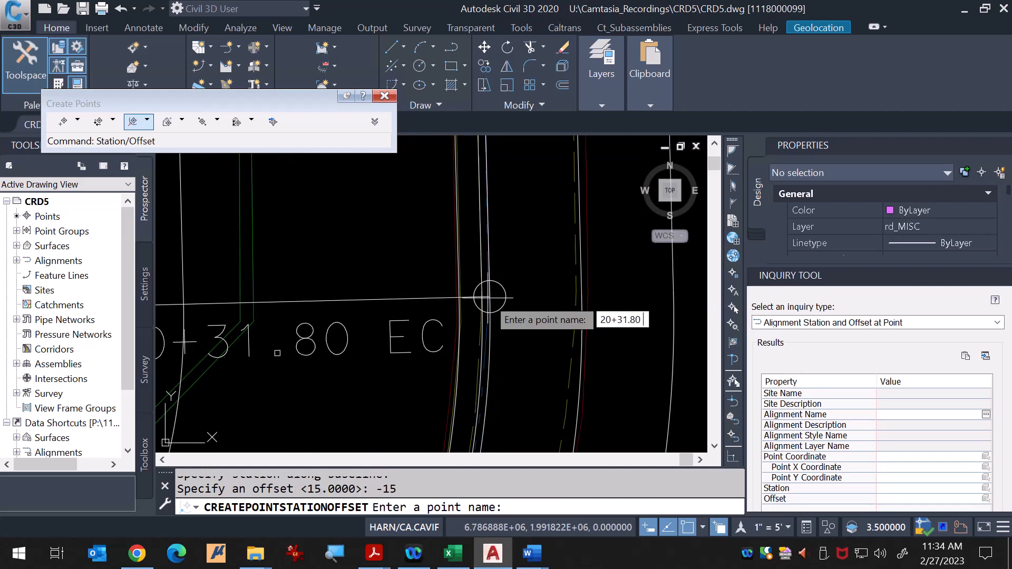
text(20+31.80 -15)
key(Return)
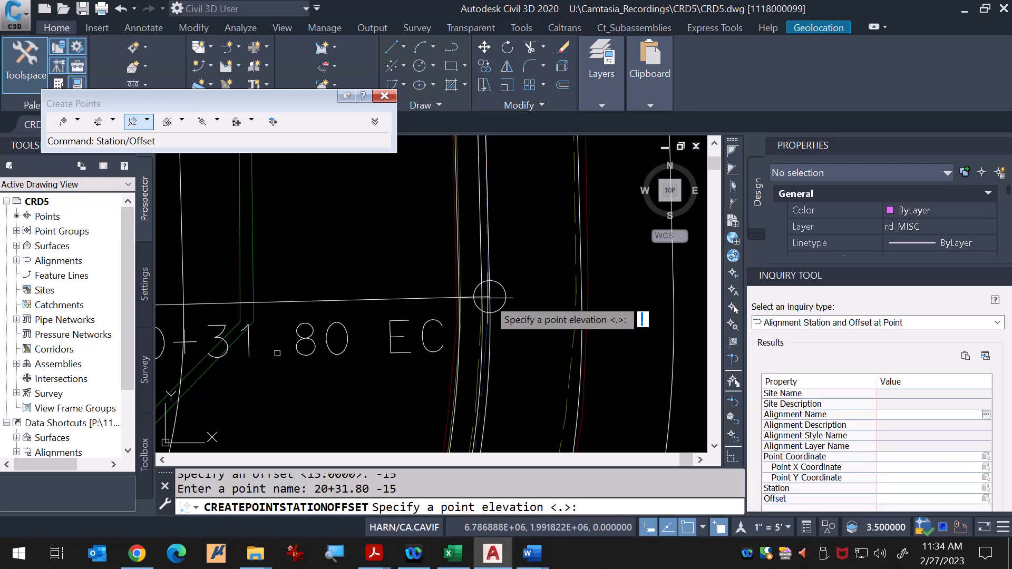
key(Return)
scroll(490, 297, down, 5)
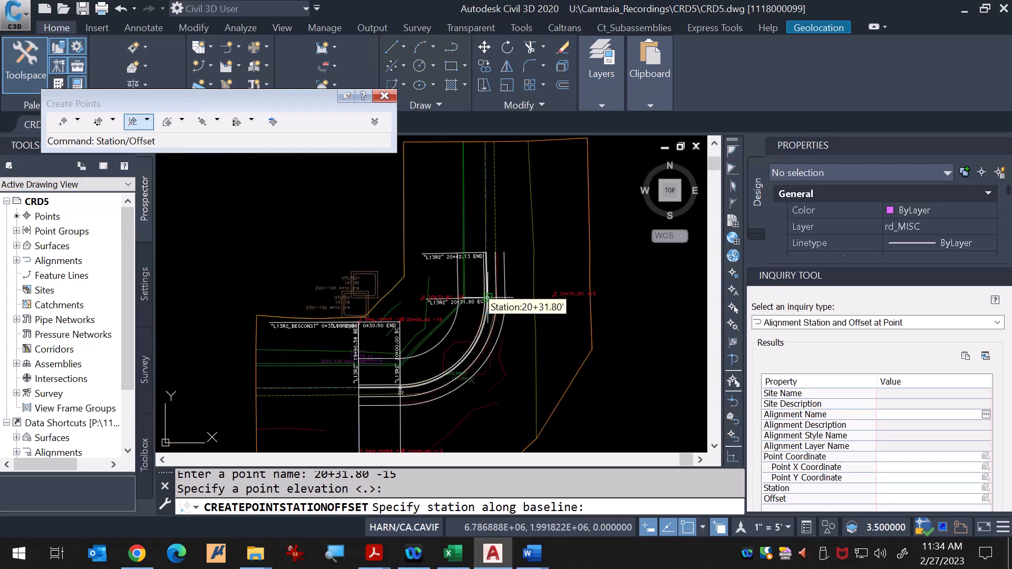
key(Escape)
key(Escape)
key(Escape)
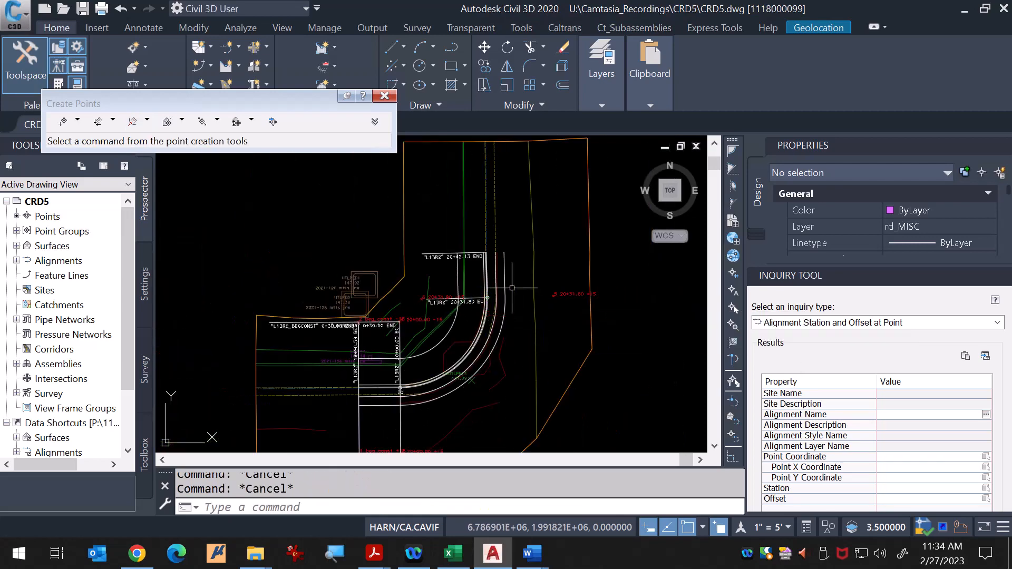
click(231, 48)
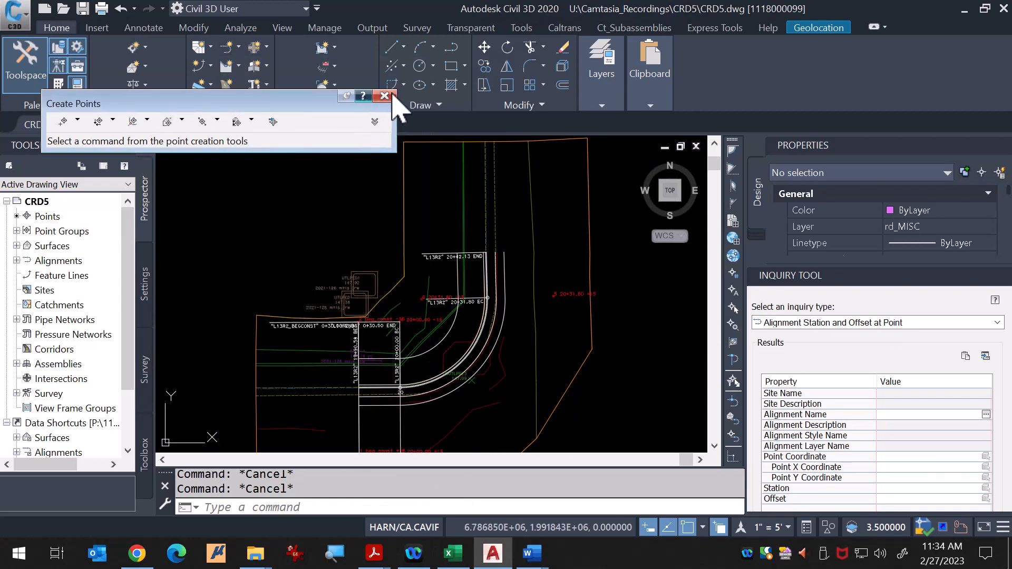
click(390, 102)
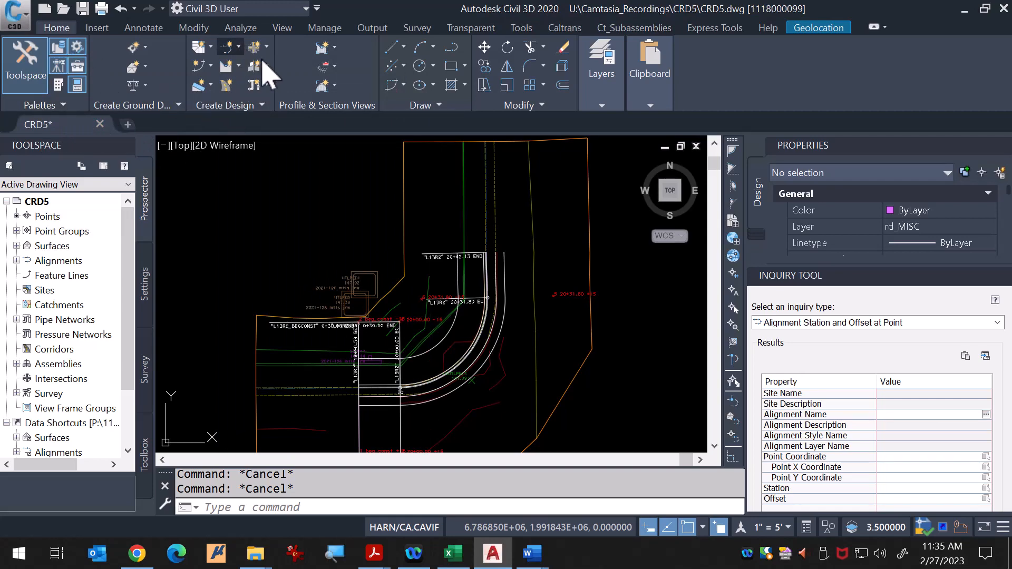
Step: Create another miscellaneous alignment by layout named L13R2_EC, keeping the remaining settings
click(232, 46)
click(285, 76)
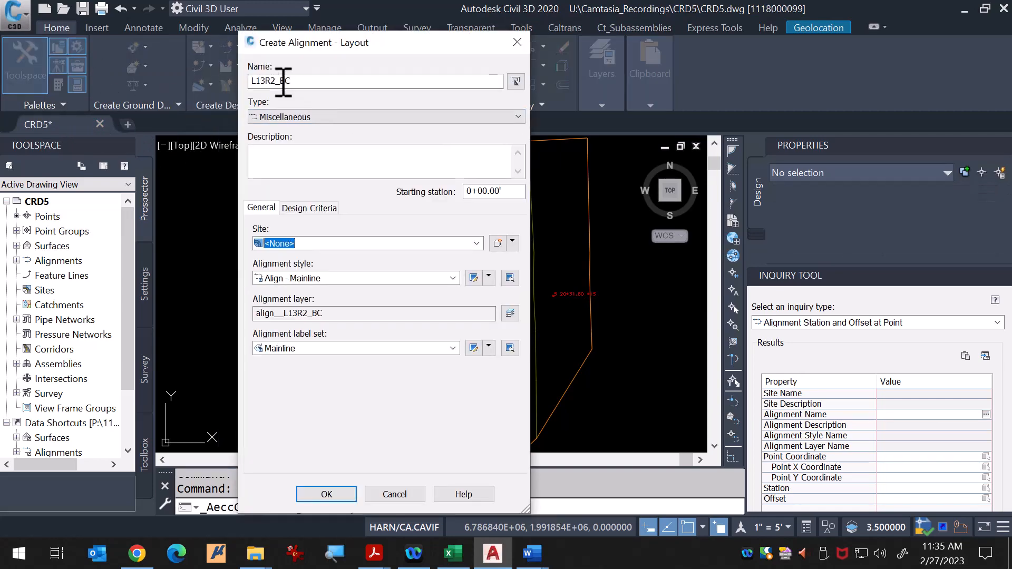
drag(281, 82, 287, 81)
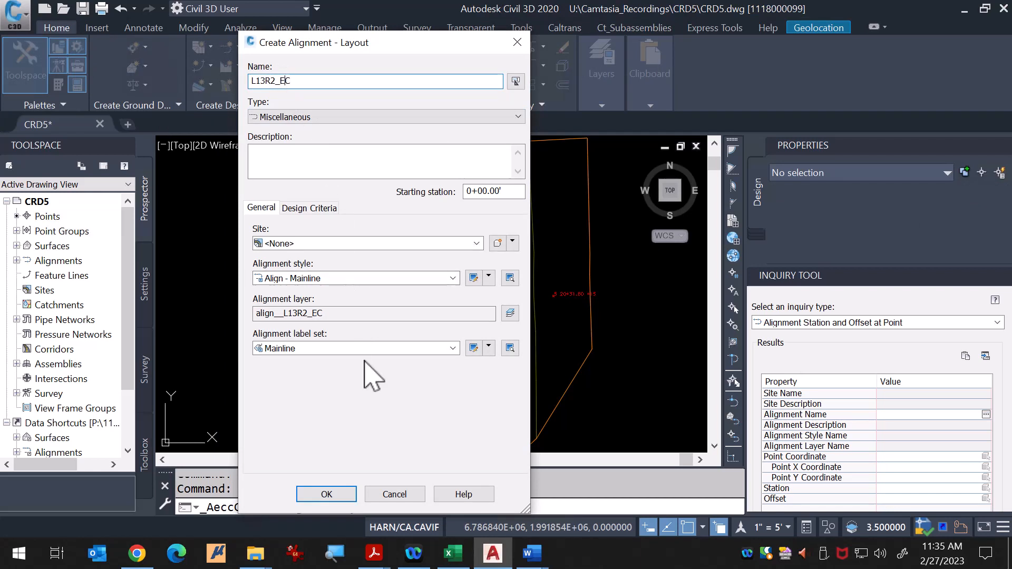
click(327, 495)
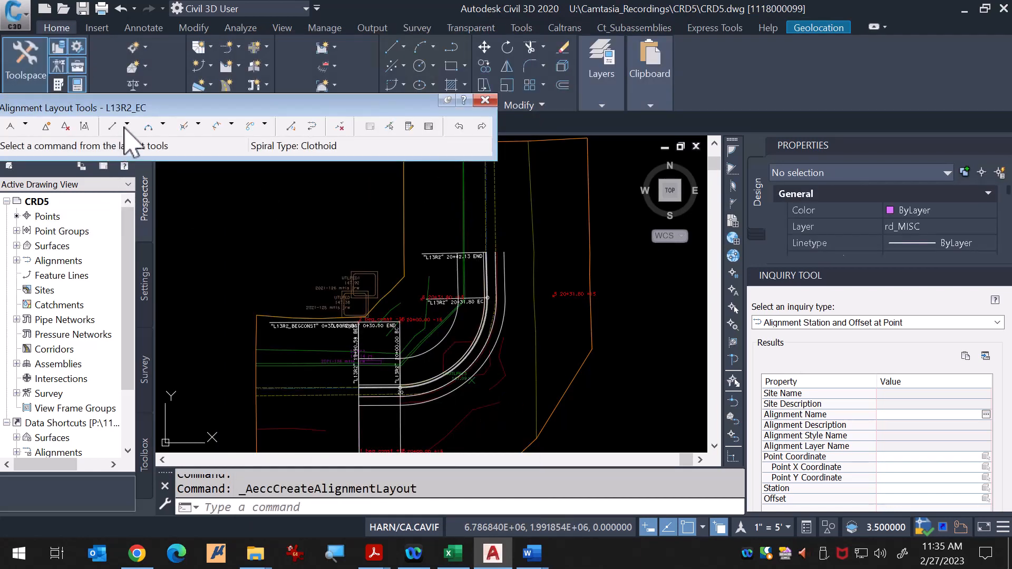
Step: Lay out the L13R2_EC alignment as a two-point fixed line from the 20+31.80 +15 point to the 20+31.80 -15 point
click(127, 125)
click(133, 142)
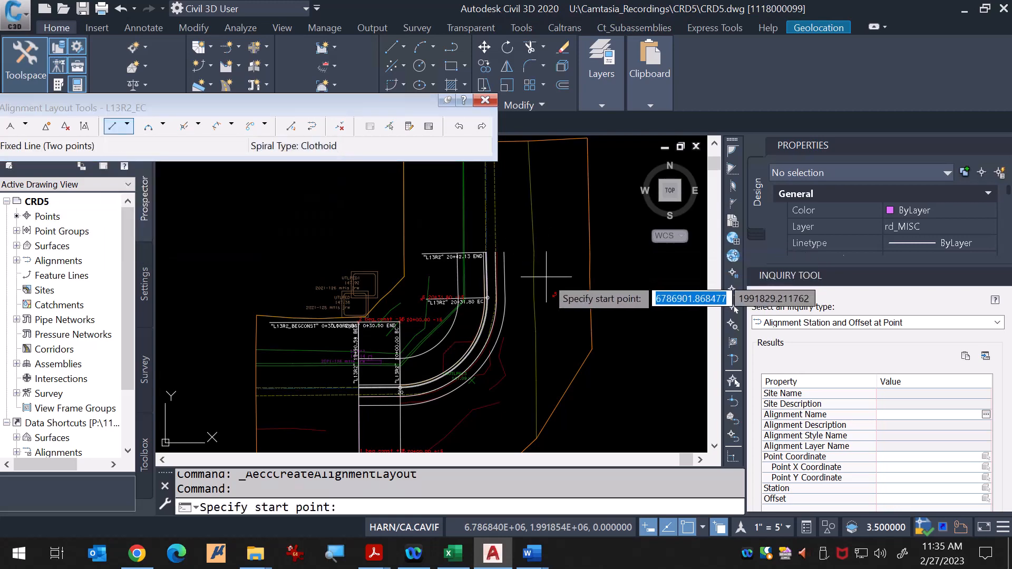
scroll(546, 275, up, 8)
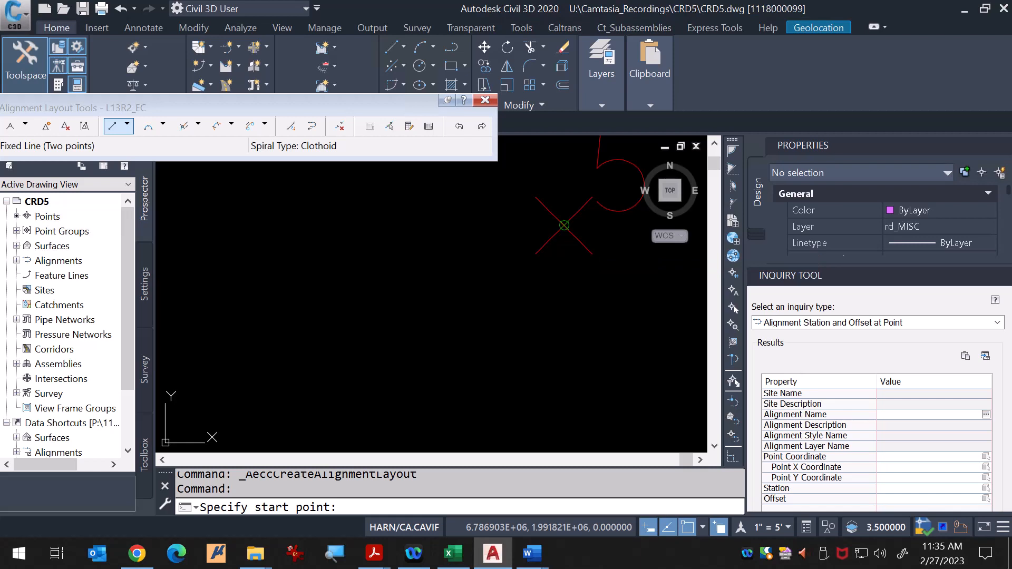
click(564, 226)
scroll(569, 280, down, 10)
scroll(204, 277, up, 4)
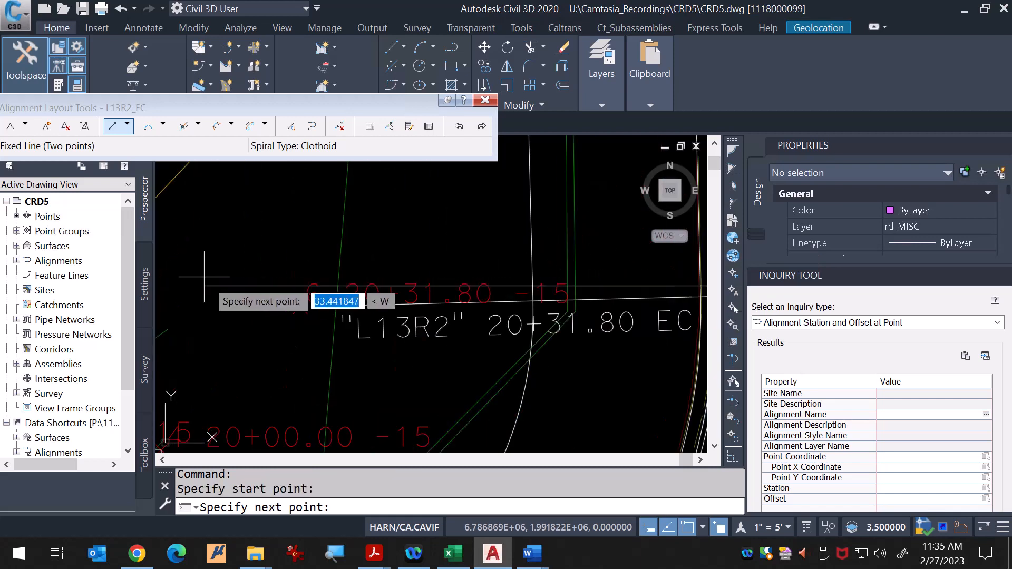
scroll(316, 338, up, 6)
click(396, 344)
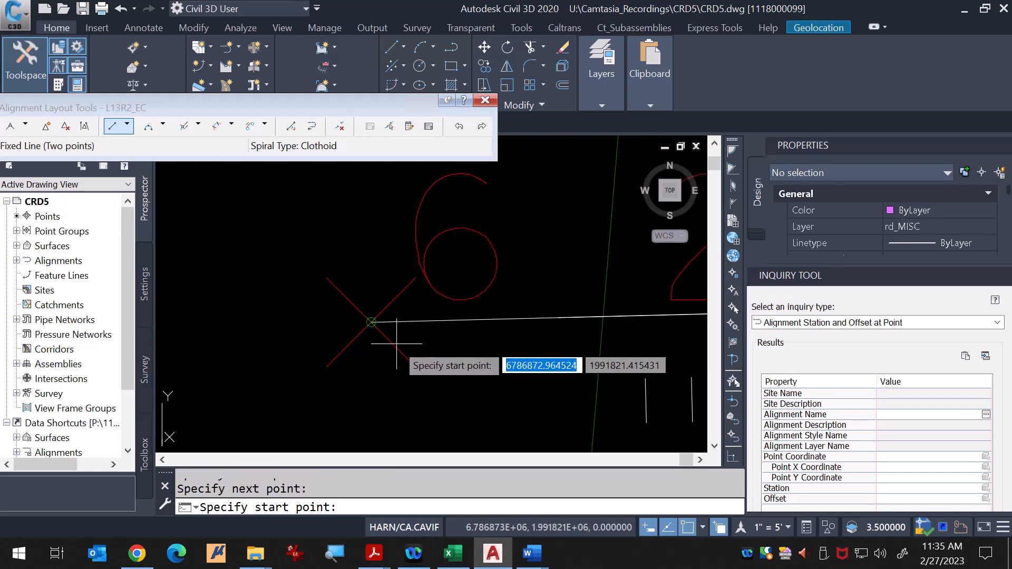
key(Escape)
scroll(340, 272, down, 5)
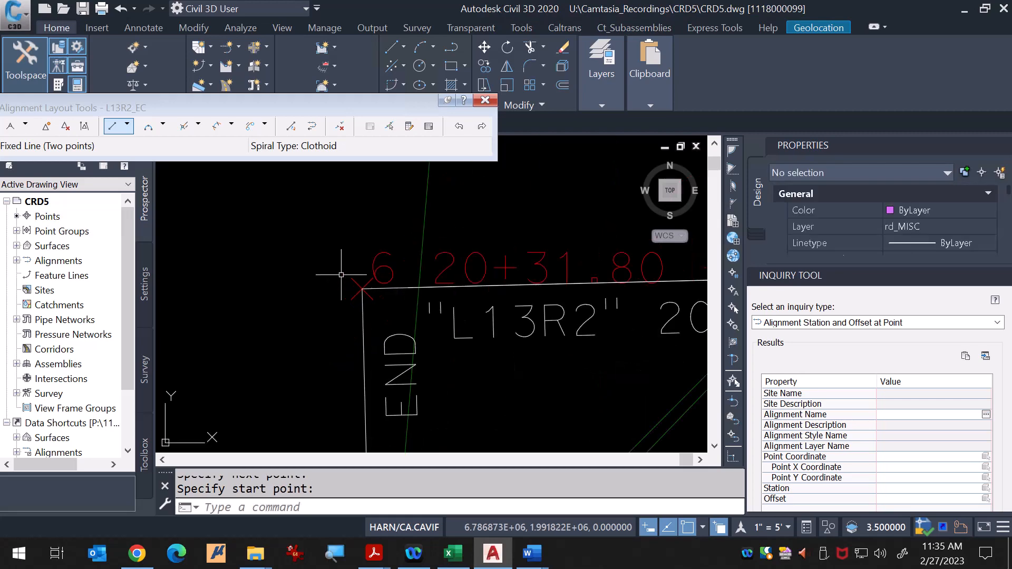
scroll(639, 265, down, 5)
key(Escape)
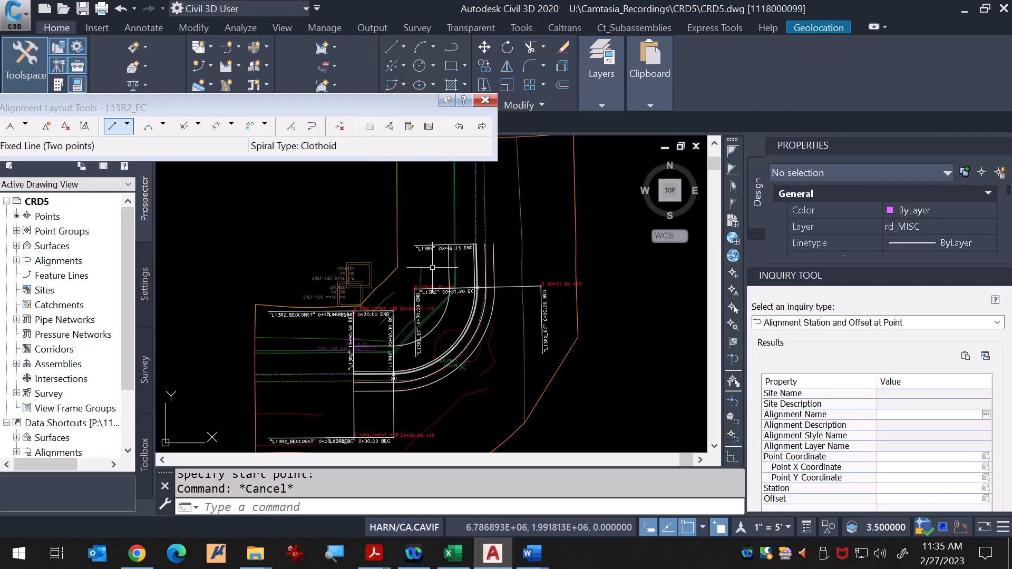
Step: Start Station/Offset point creation on the L13R2 alignment near its end, with the profile set to none
scroll(454, 251, up, 6)
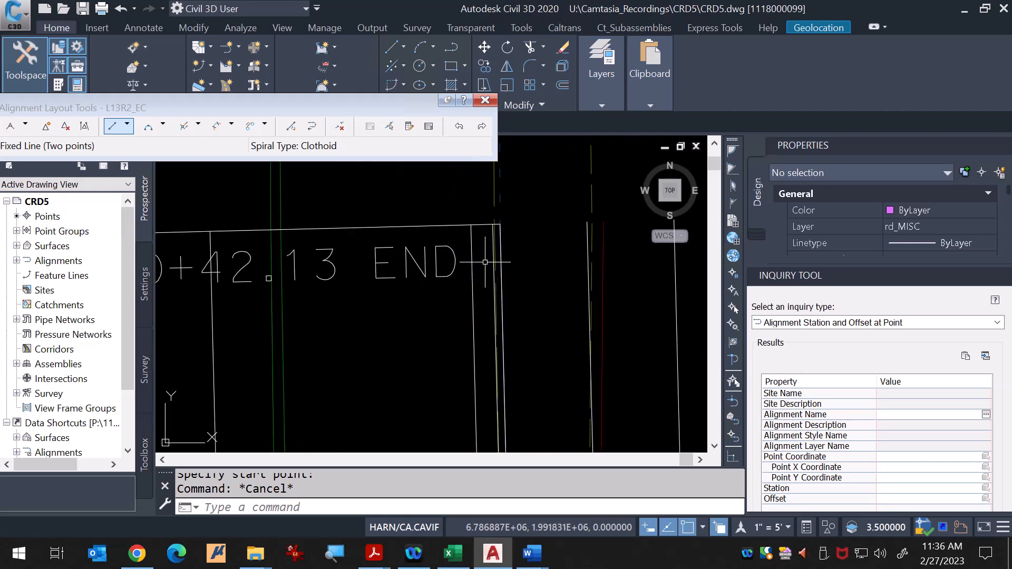
click(500, 260)
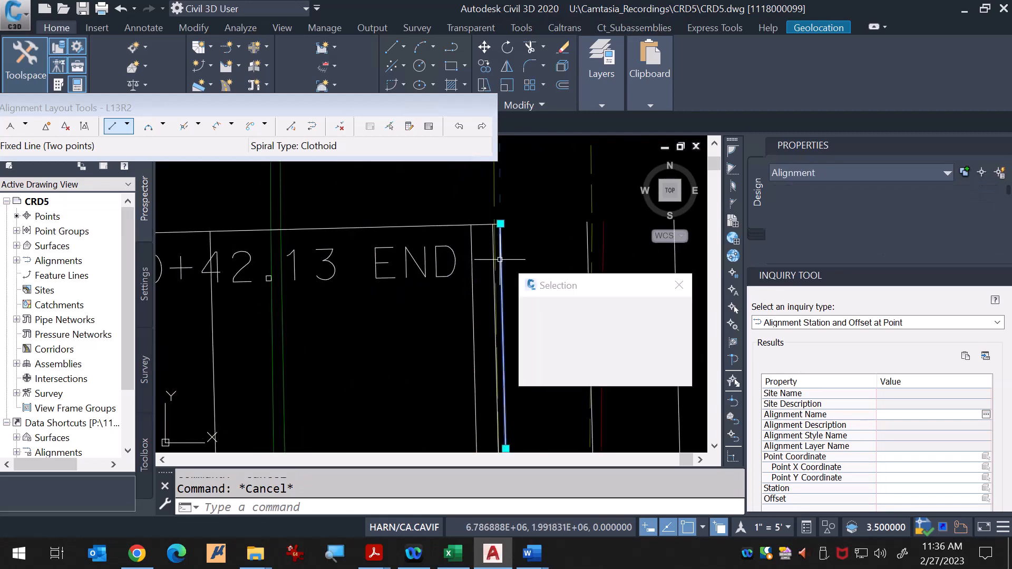
scroll(400, 301, down, 1)
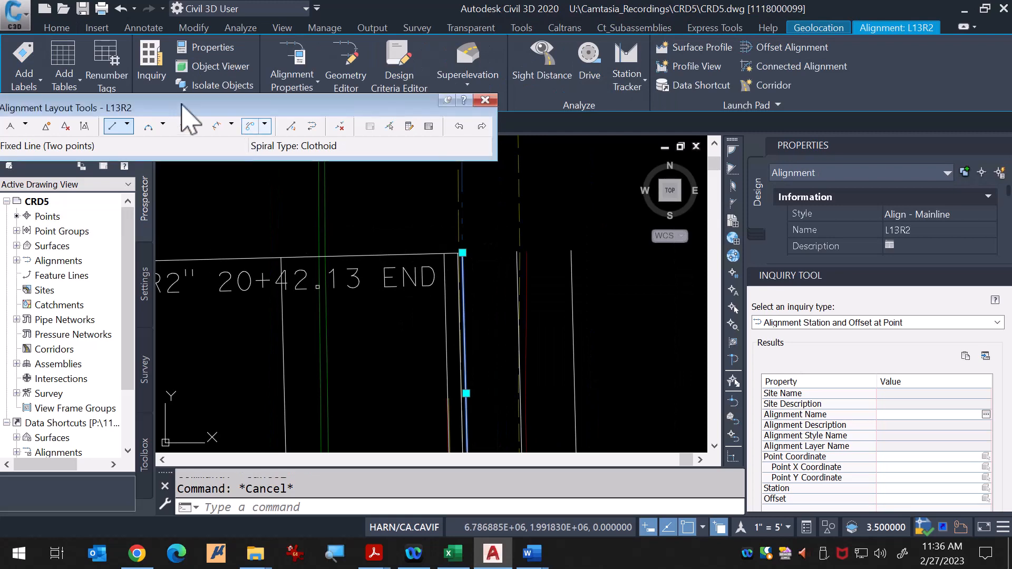
click(59, 30)
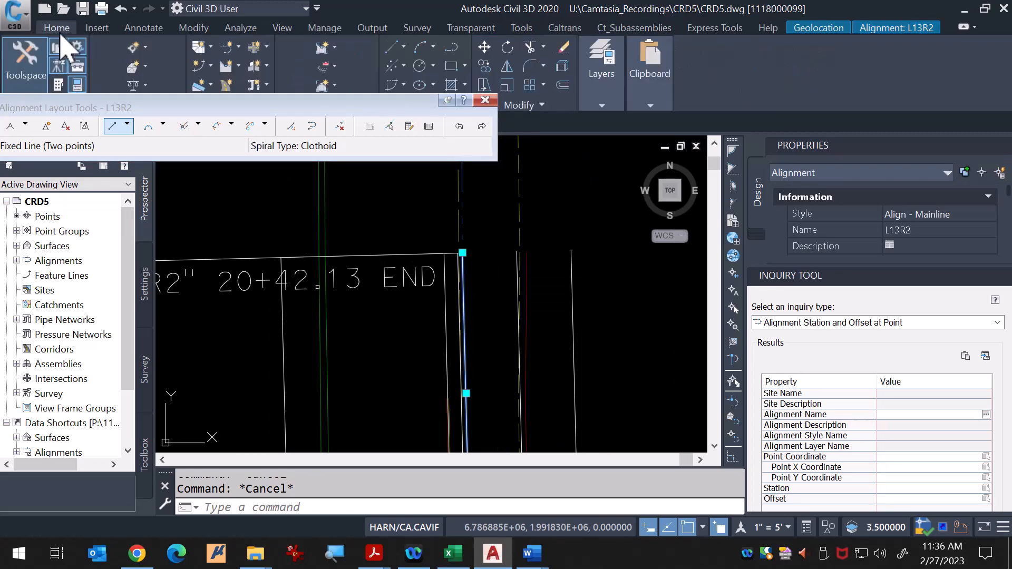
click(147, 49)
mouse_move(284, 131)
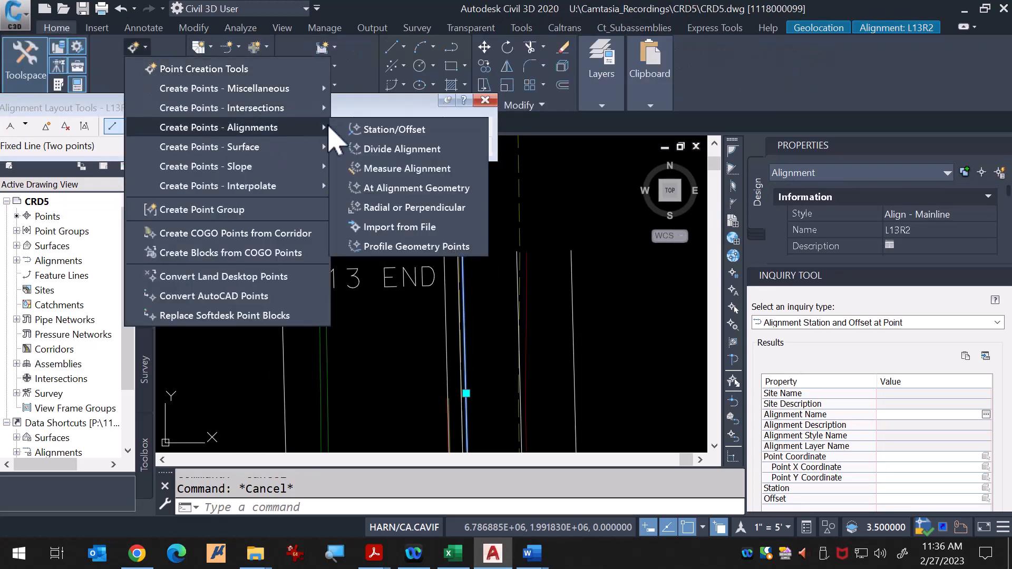
click(370, 132)
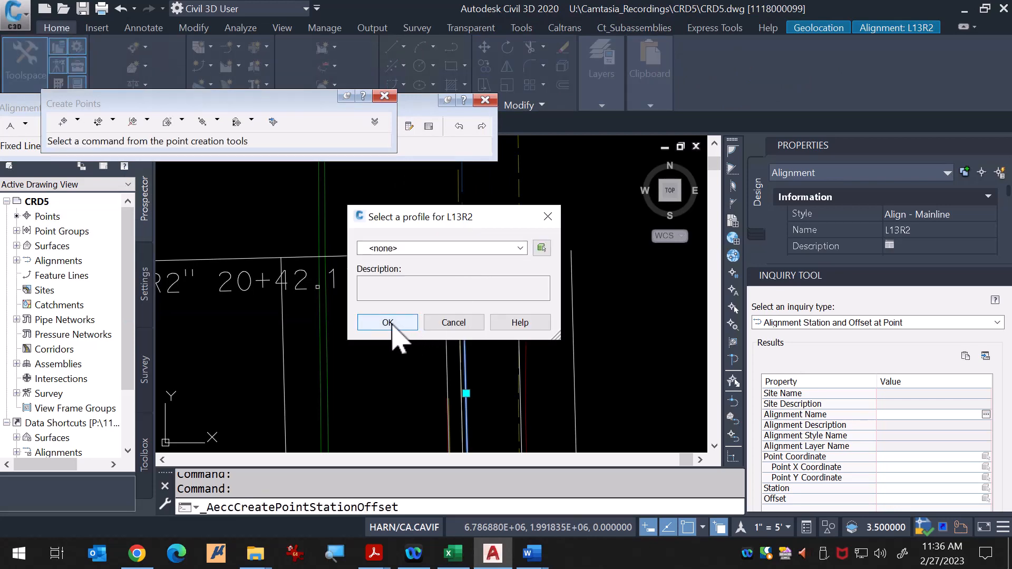
click(387, 323)
Step: Create a point at the alignment's end station 20+42.13 with an offset of 15, named END_CONST +15, leaving its elevation unset
scroll(474, 248, up, 4)
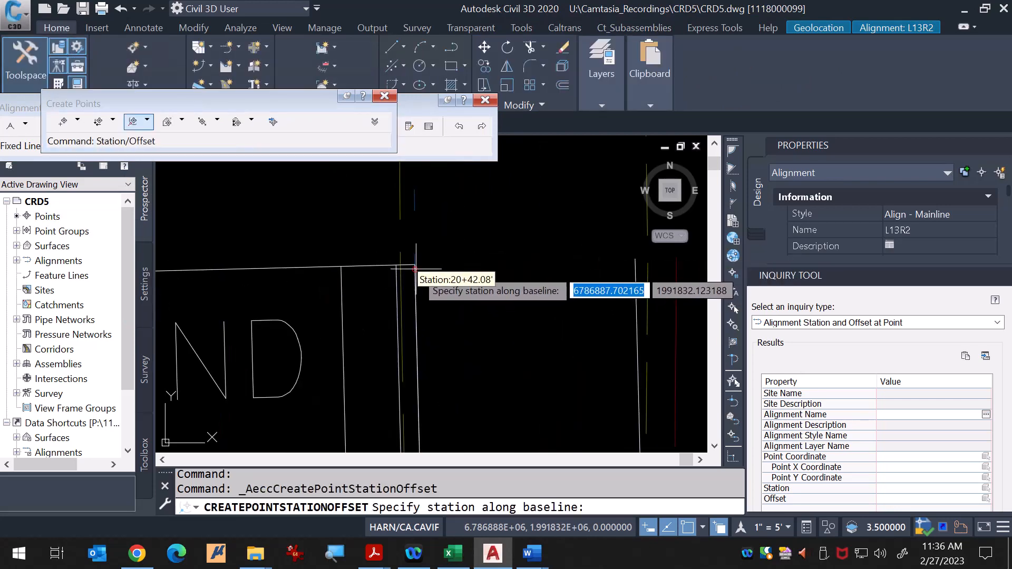
click(415, 265)
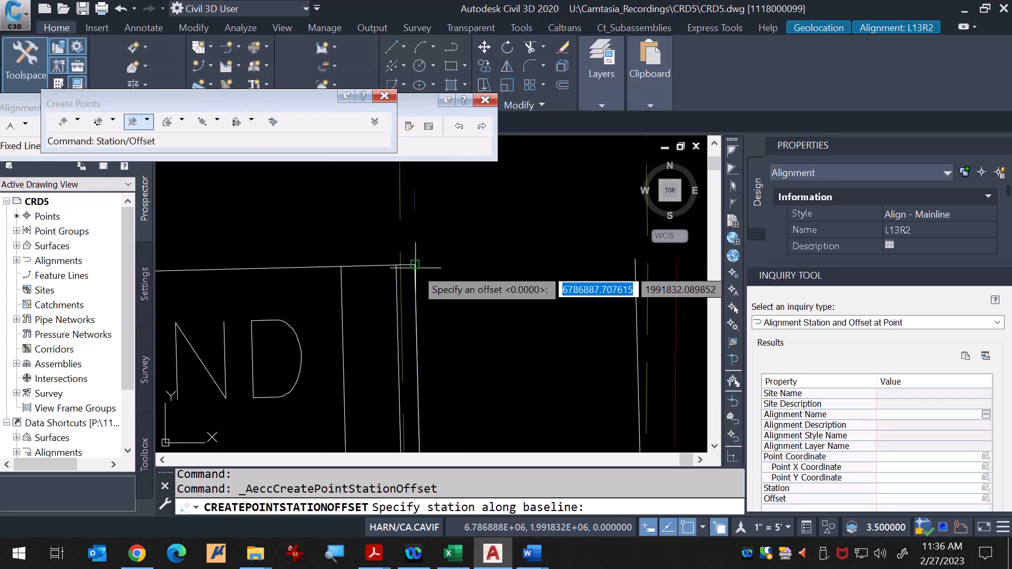
text(15)
key(Return)
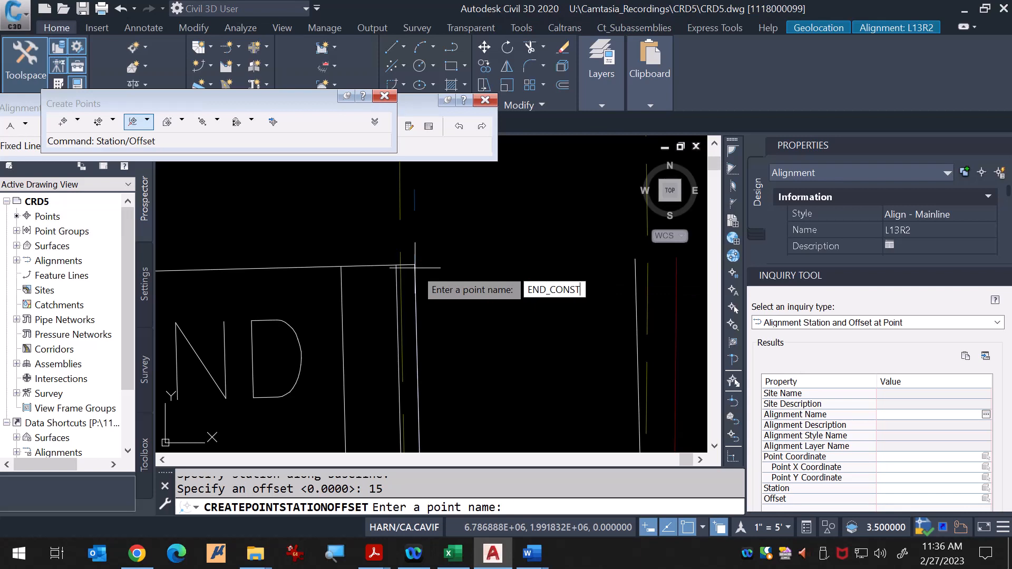
text(END_CONST +15)
key(Return)
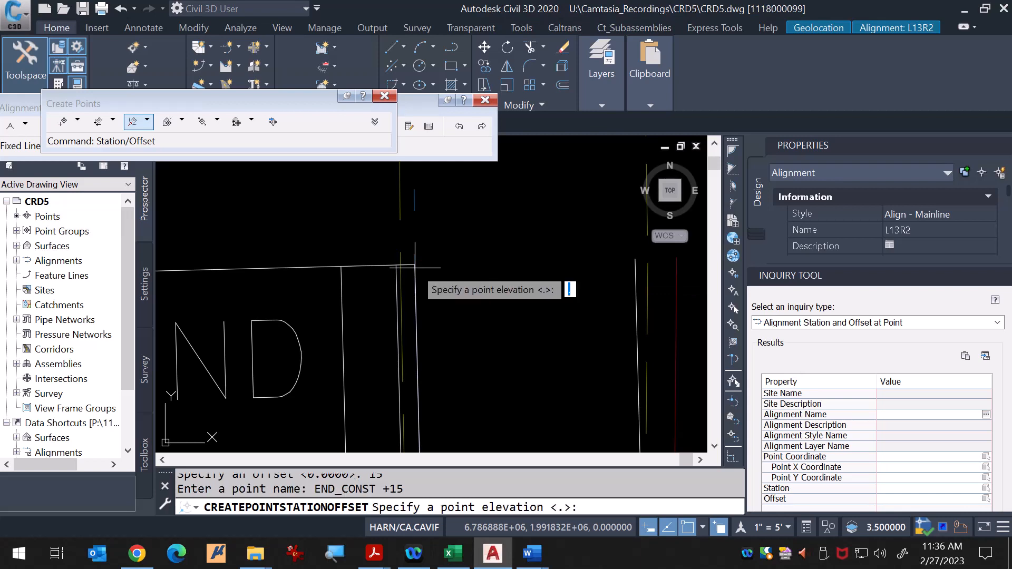
key(Return)
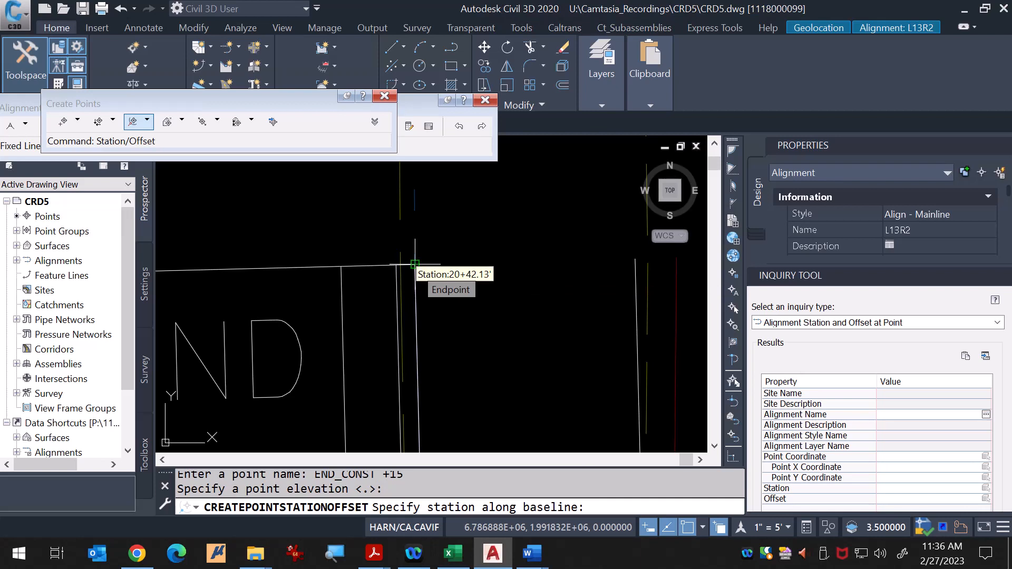
Step: Create a point at station 20+42.13 with an offset of -15, named END_CONST -15, without elevation, and close the point and alignment layout tools
click(415, 264)
text(-15)
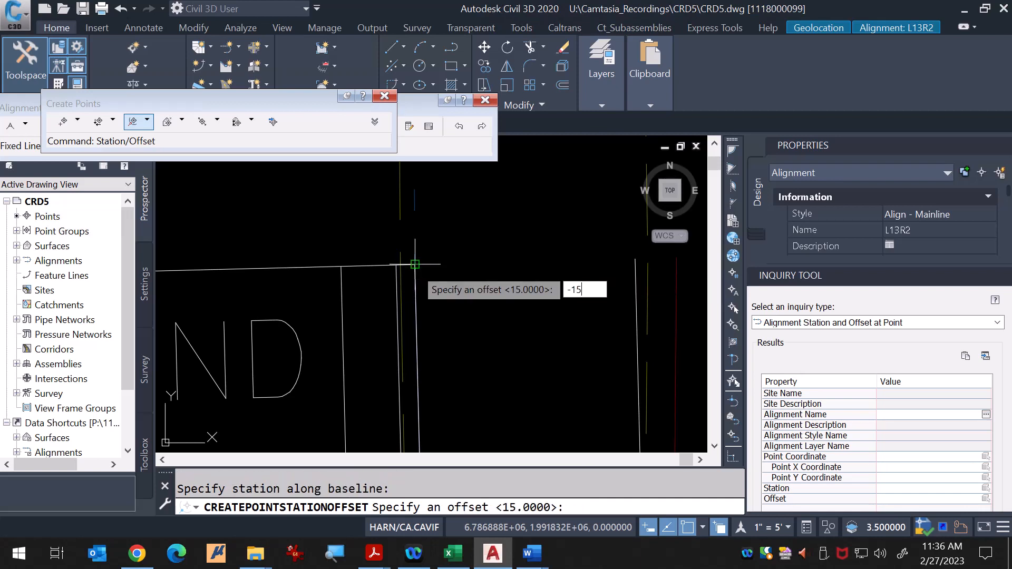
key(Return)
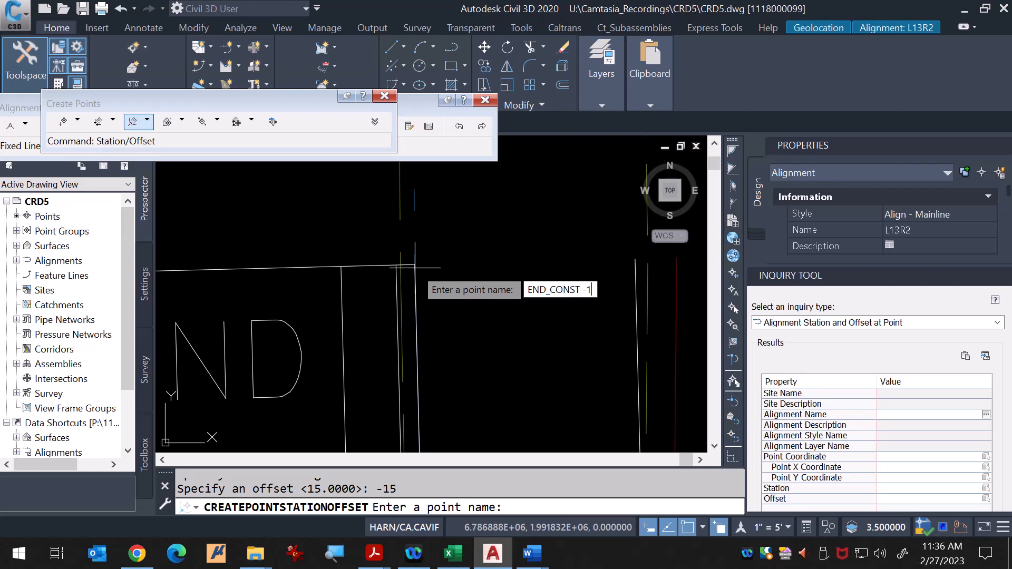
text(END_CONST -15)
key(Return)
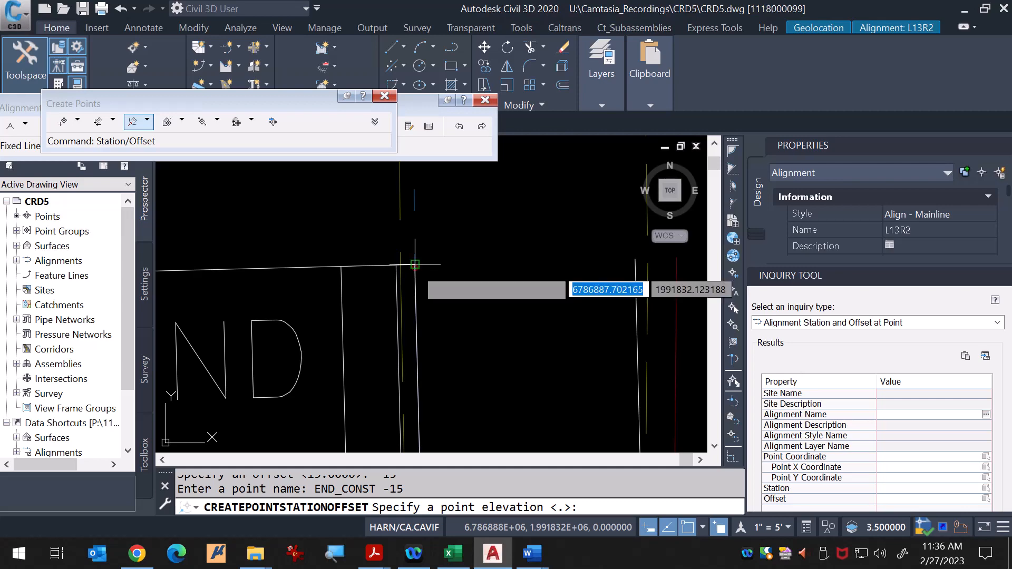
key(Return)
scroll(417, 270, down, 8)
scroll(402, 363, down, 2)
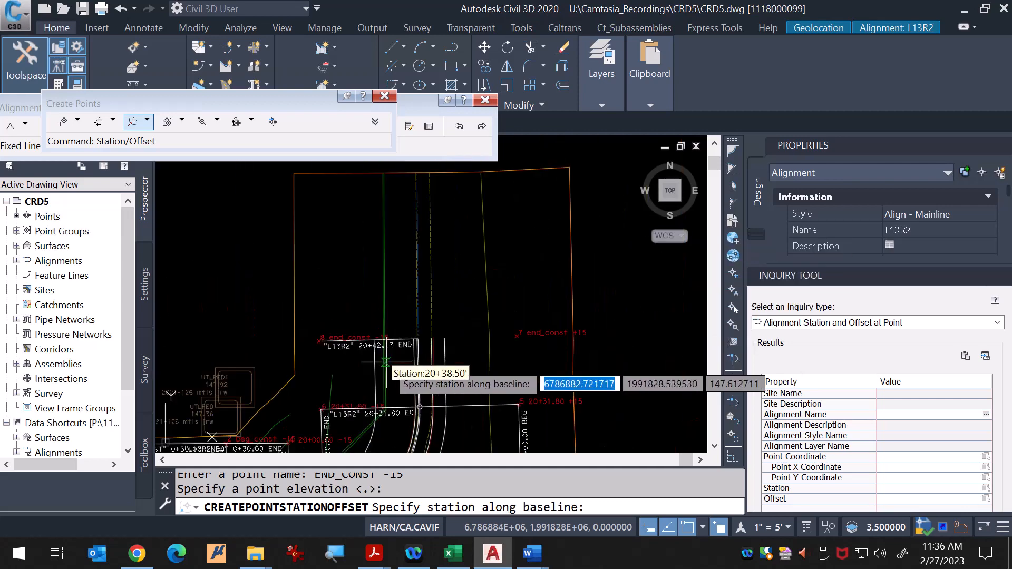
key(Escape)
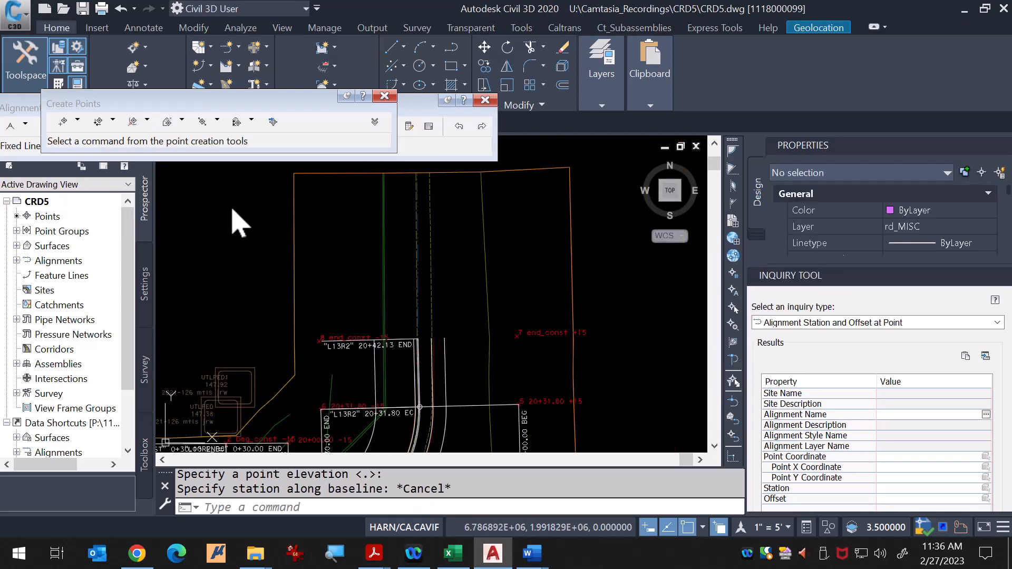
click(384, 96)
click(486, 100)
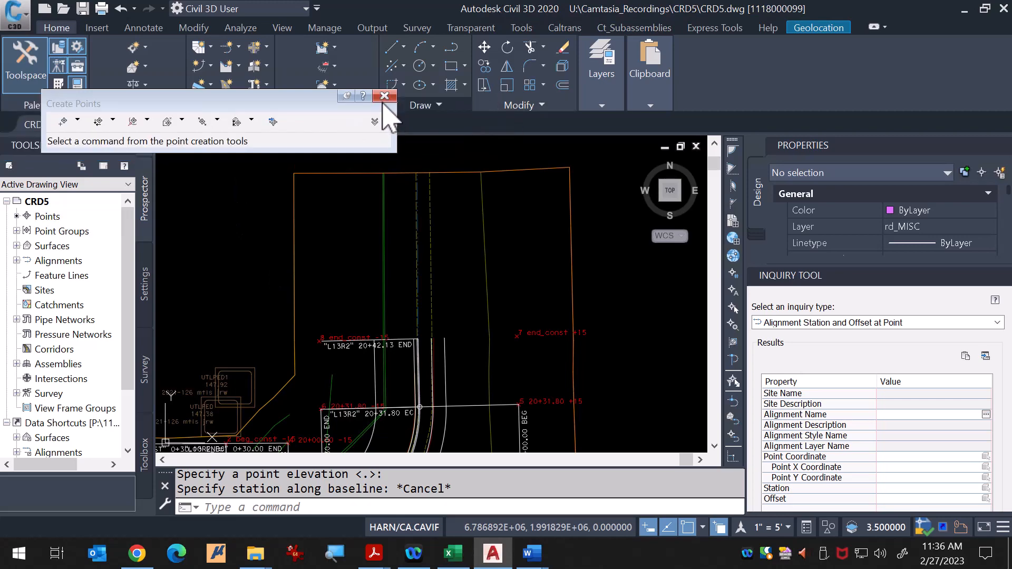
click(385, 97)
Step: Create a miscellaneous alignment by layout named L13R2_ENDCONST, keeping the remaining settings
click(238, 48)
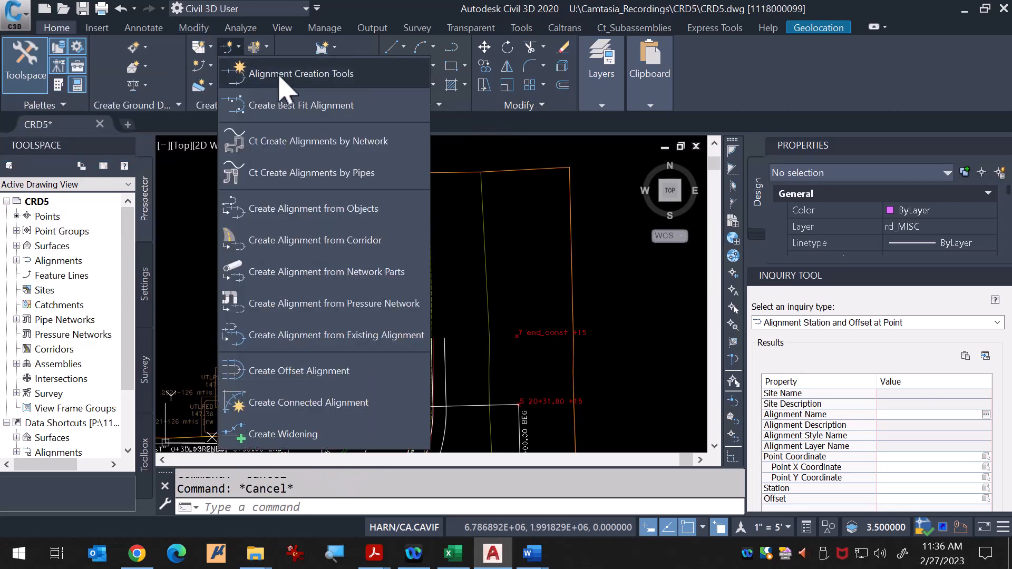
click(256, 74)
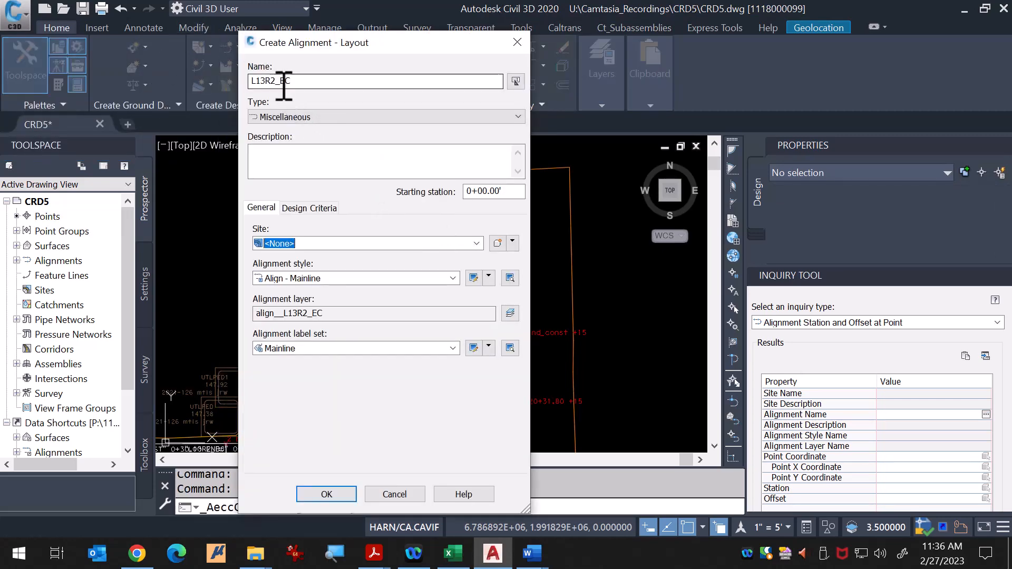
drag(280, 82, 301, 86)
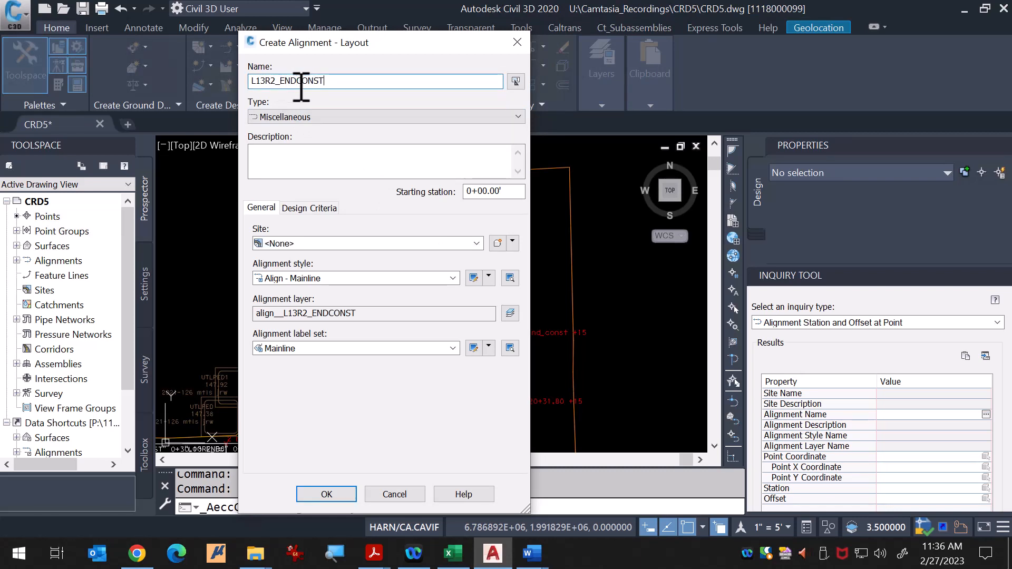
click(343, 493)
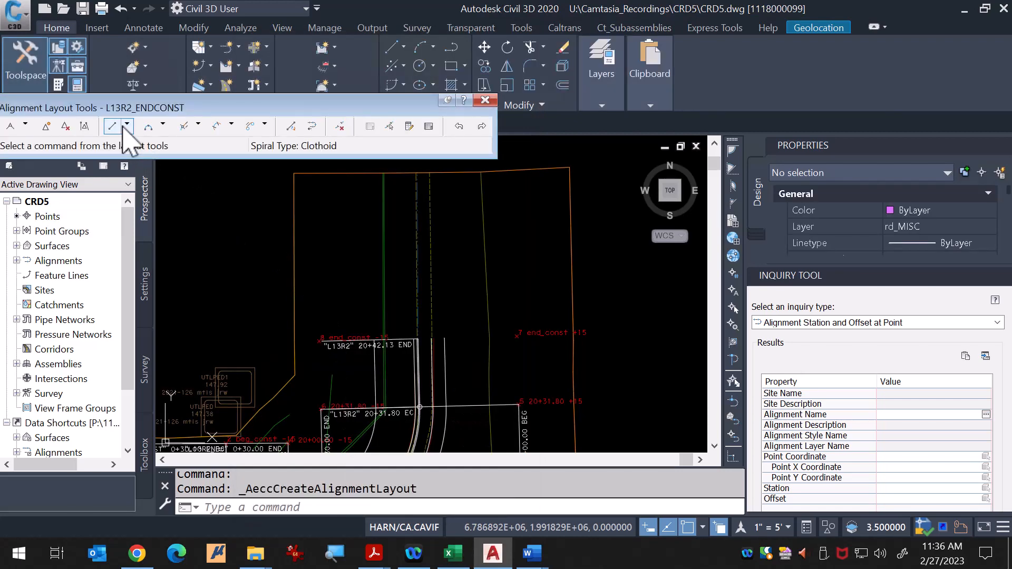
Step: Lay out the L13R2_ENDCONST alignment as a two-point fixed line from the END_CONST +15 point to the END_CONST -15 point
click(130, 130)
click(152, 145)
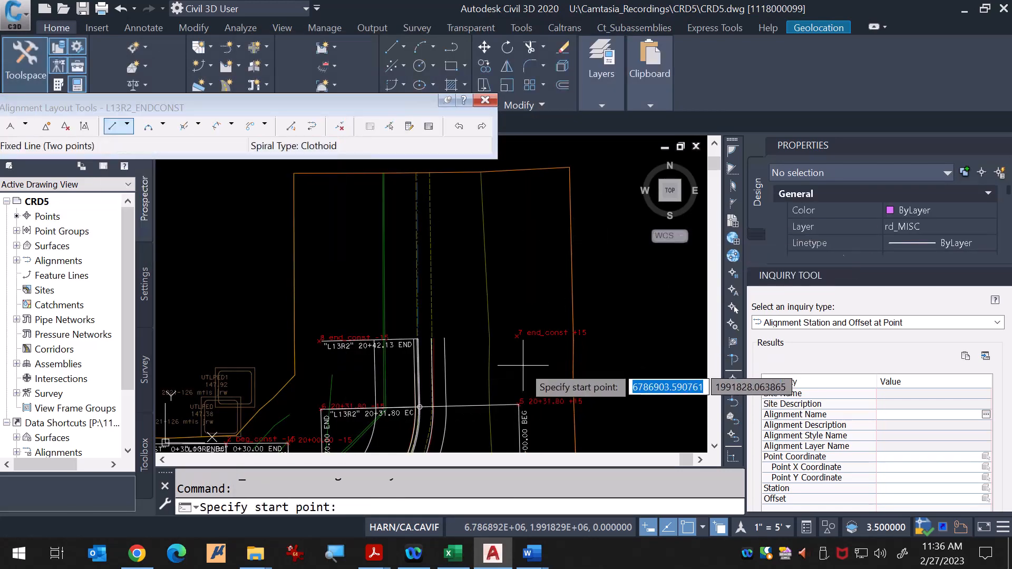
scroll(521, 348, up, 5)
scroll(490, 280, up, 4)
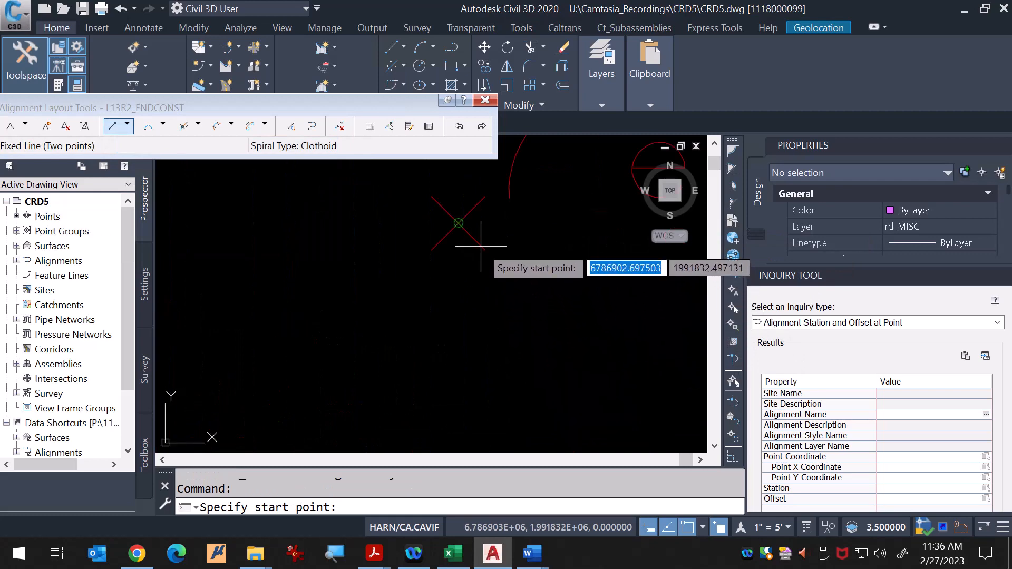
click(481, 246)
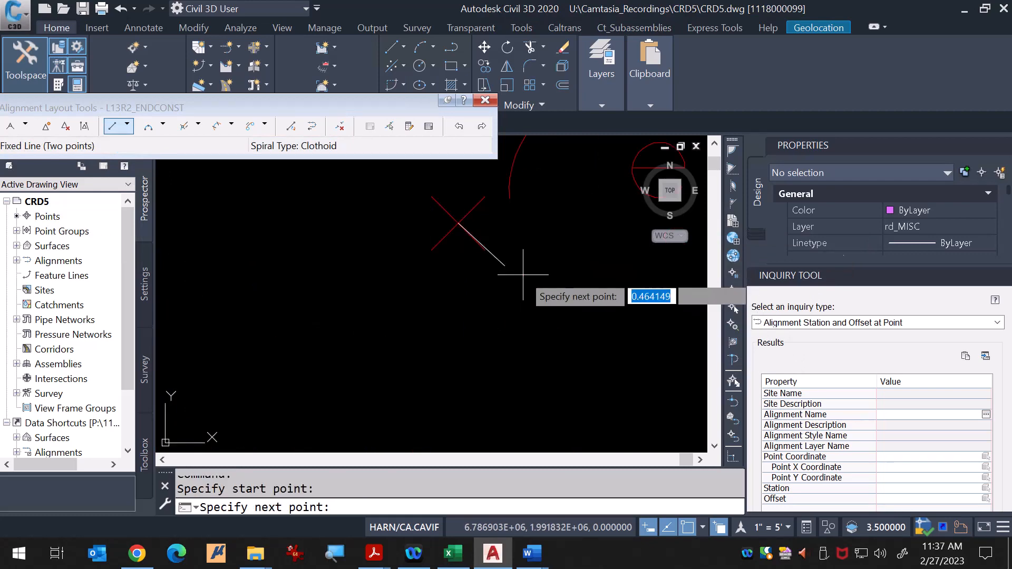
scroll(578, 288, down, 5)
scroll(261, 291, up, 6)
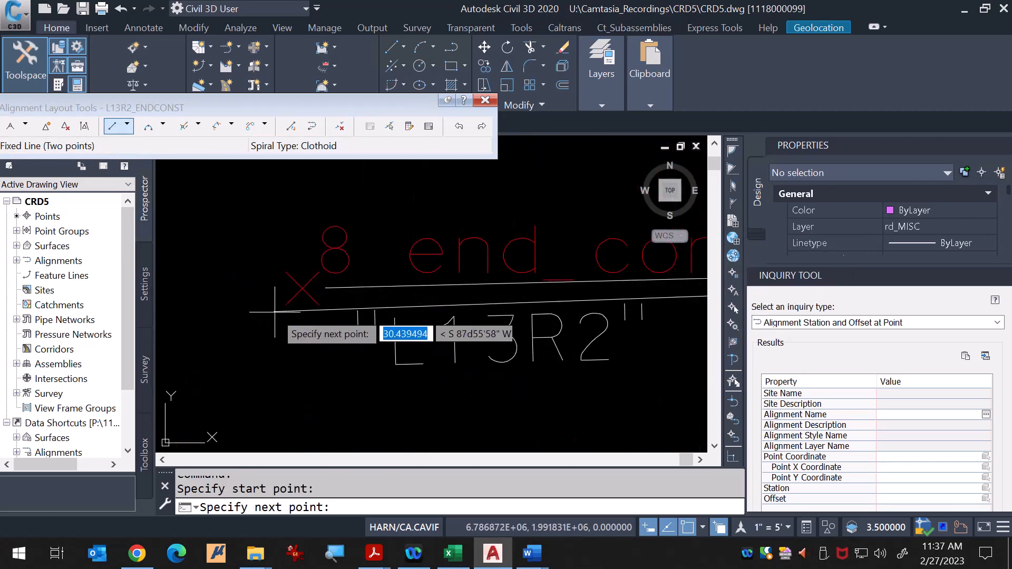
click(269, 283)
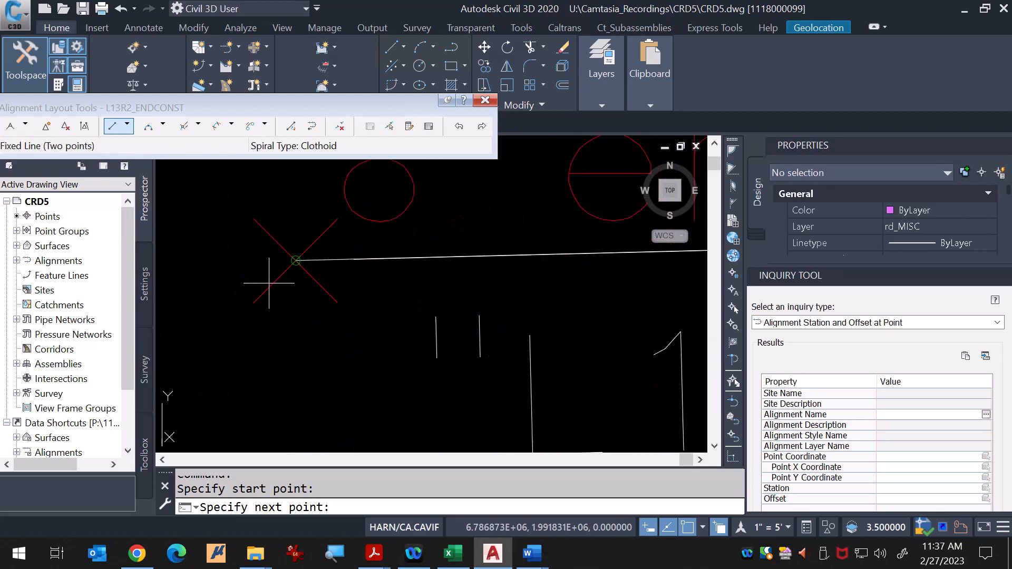
key(Return)
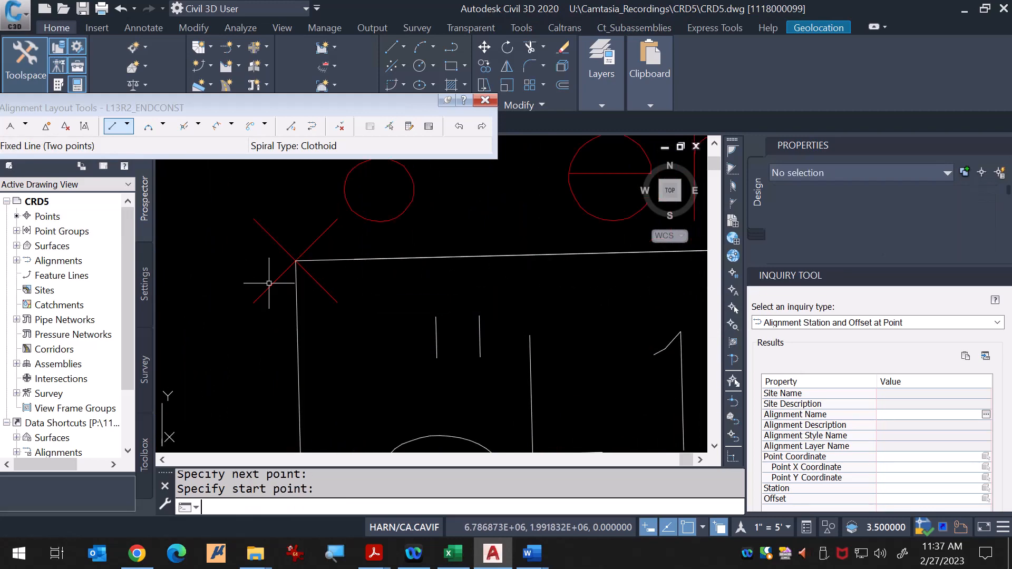
scroll(269, 284, down, 4)
scroll(269, 284, down, 6)
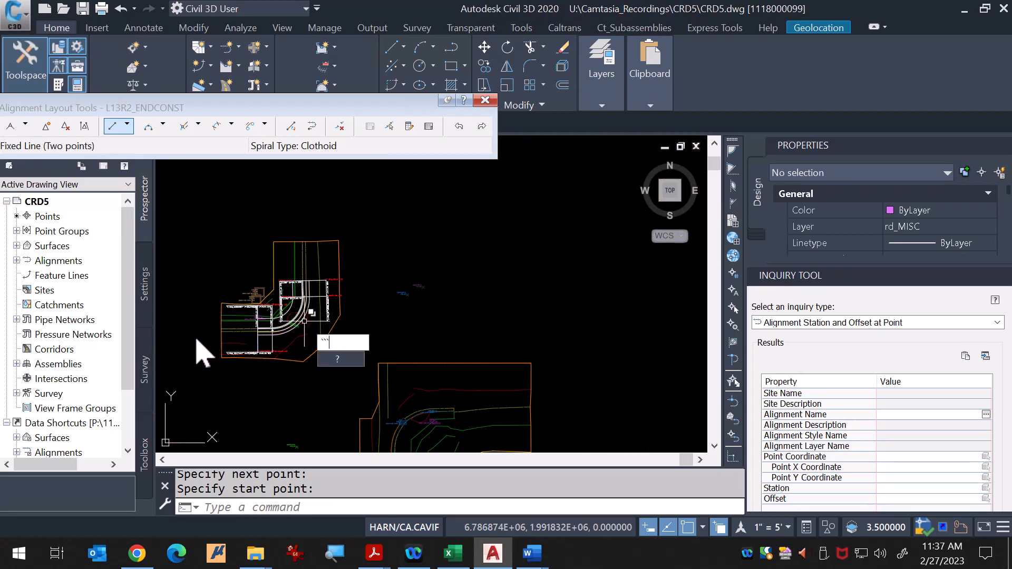
scroll(249, 290, up, 3)
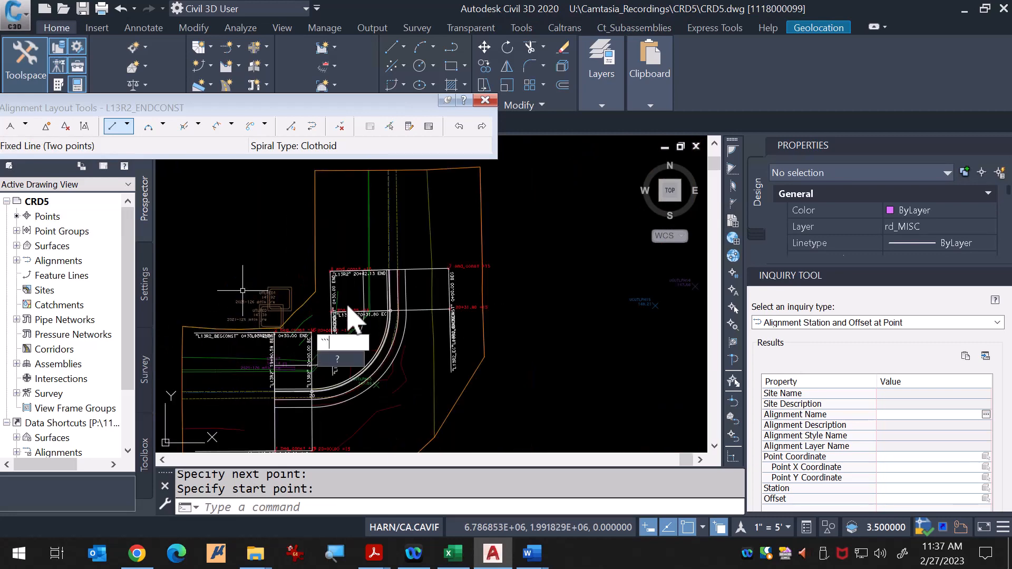
Step: End the fixed-line layout and enable data tips for the externally referenced objects
scroll(348, 306, down, 2)
key(Escape)
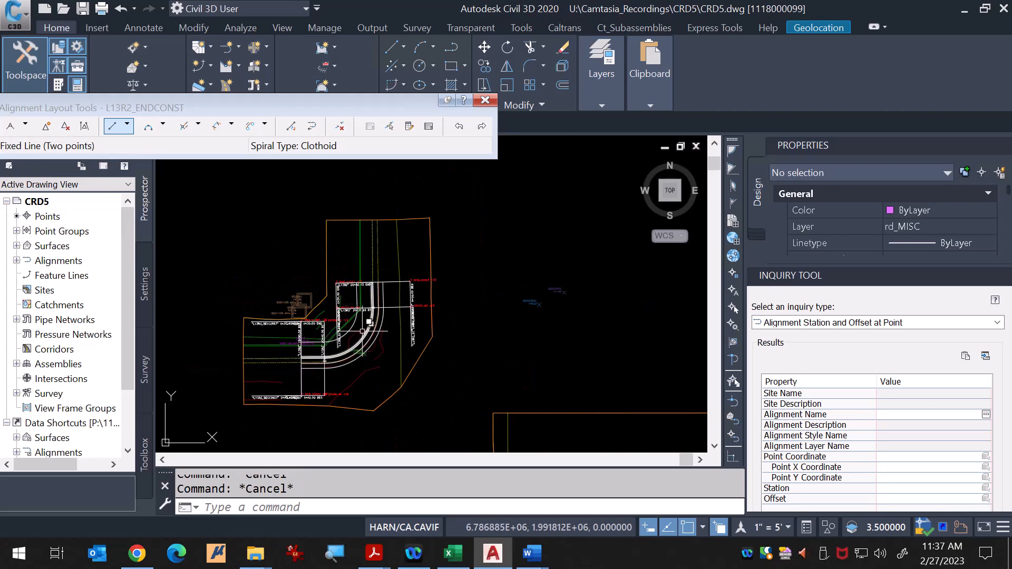
scroll(345, 319, up, 2)
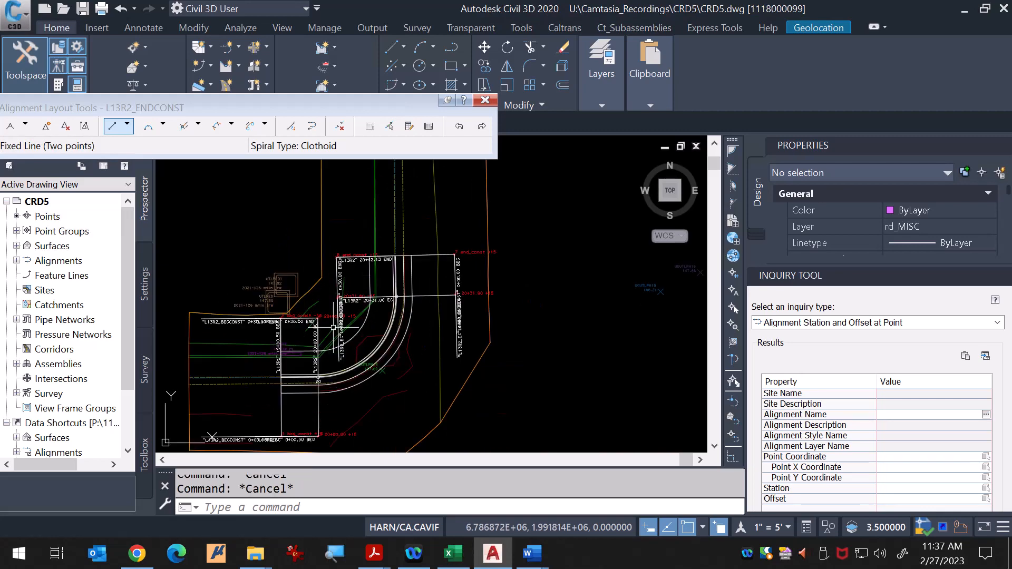
scroll(254, 378, up, 2)
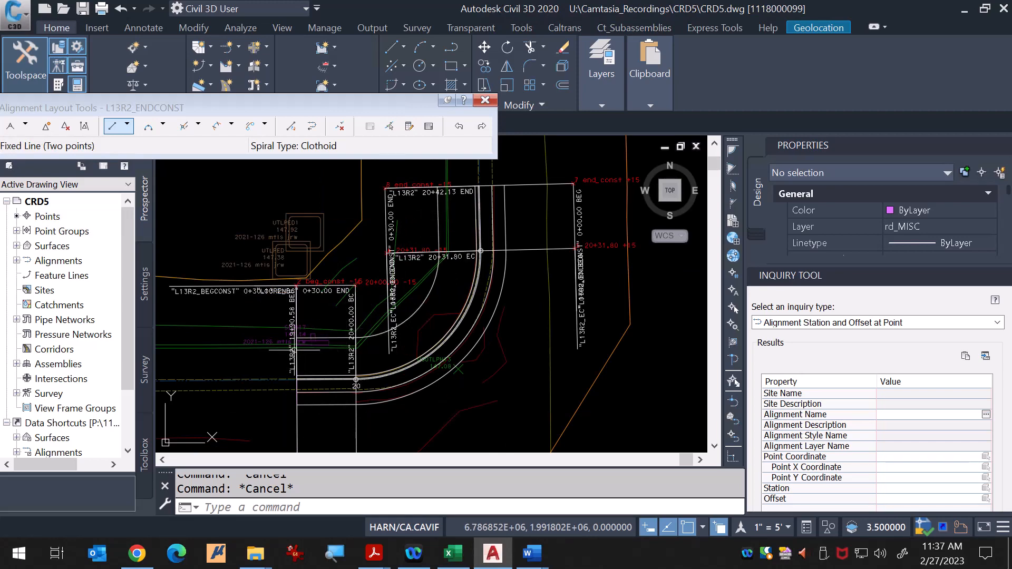
scroll(294, 349, up, 5)
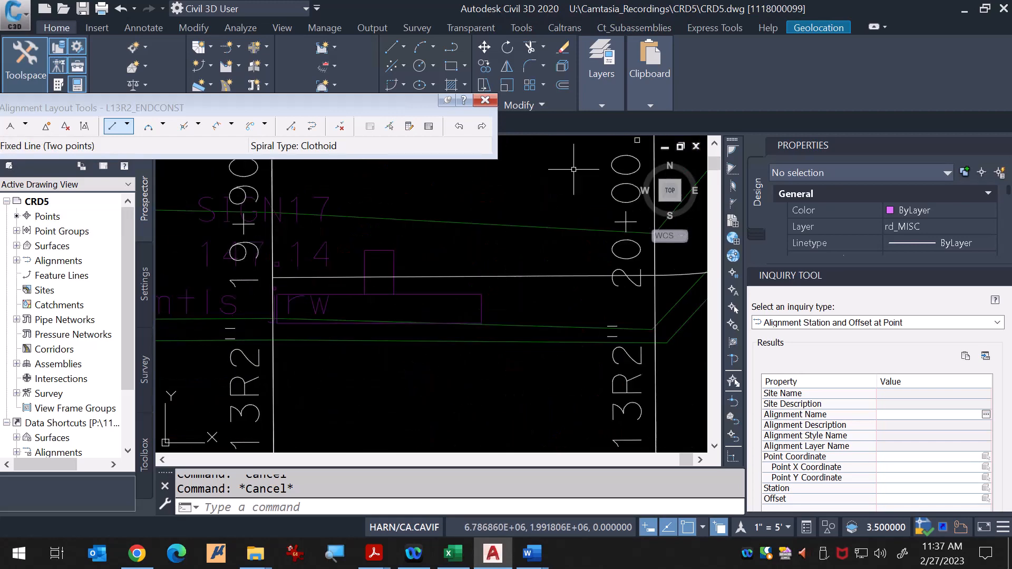
click(650, 63)
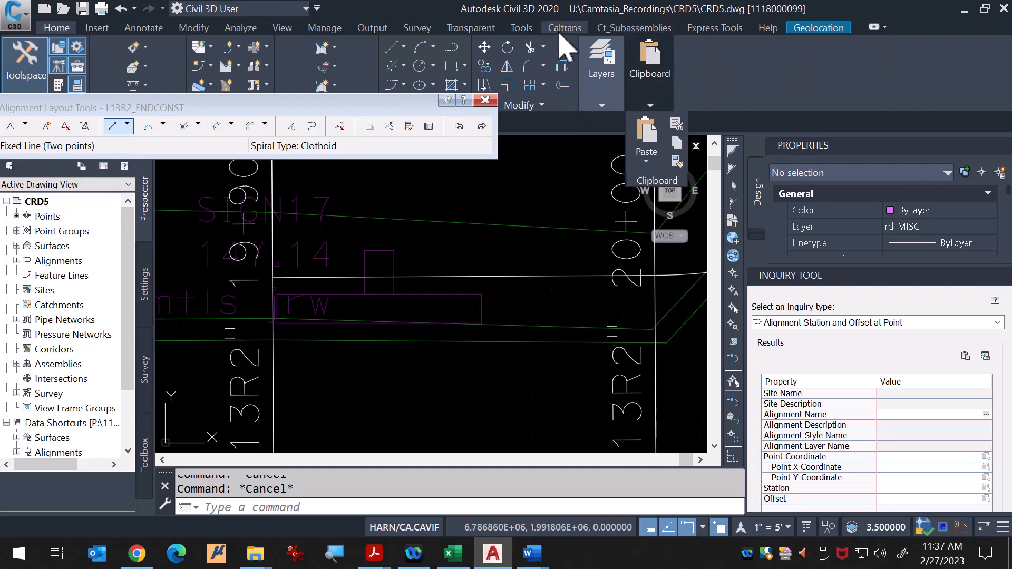
click(563, 29)
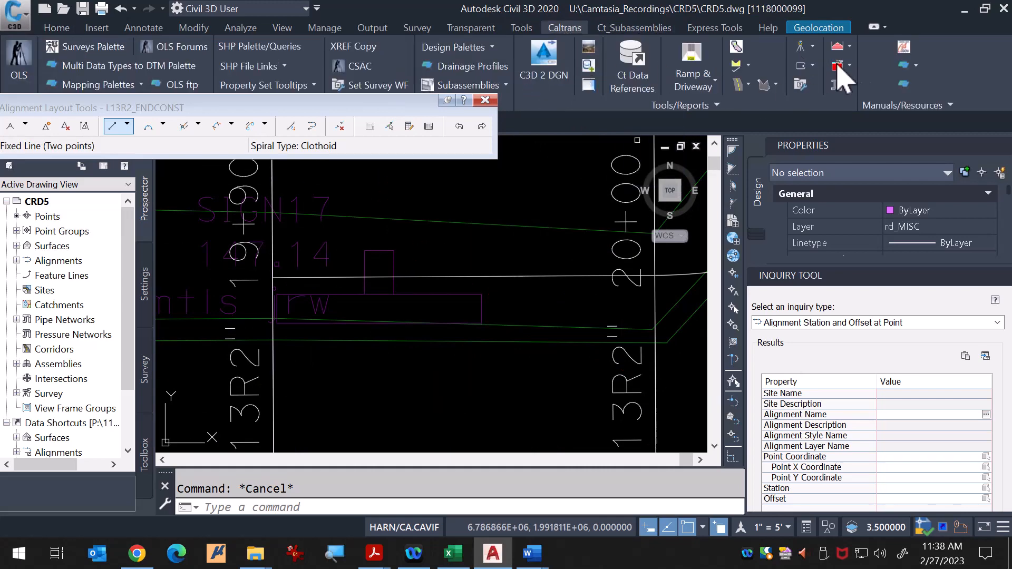
click(848, 66)
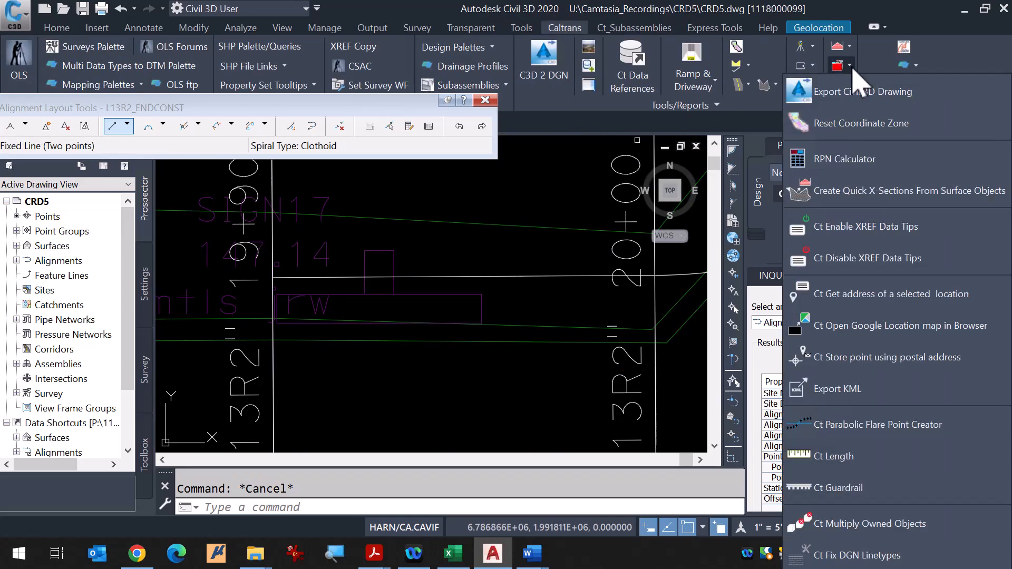
click(879, 230)
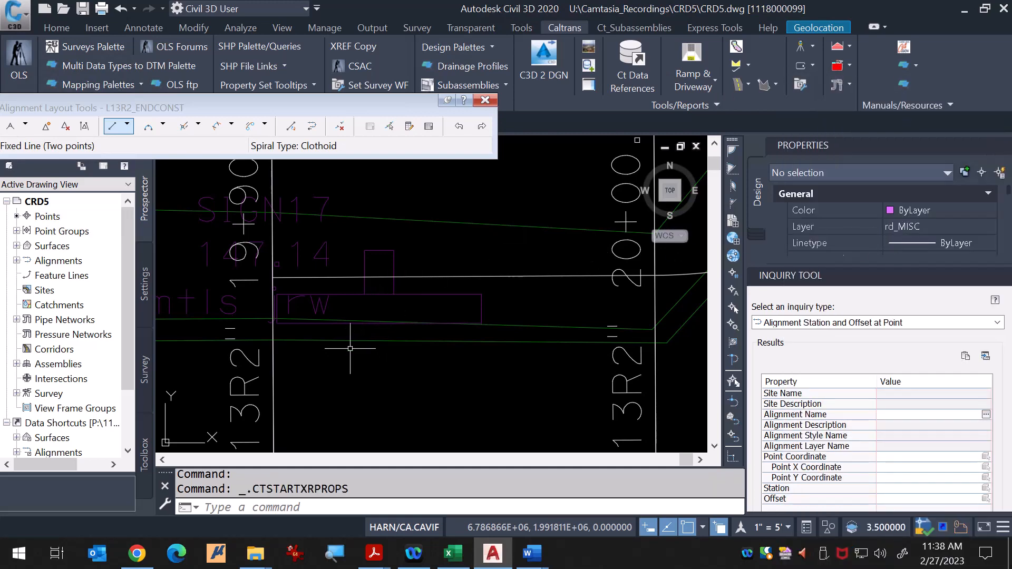
Step: Examine the data tips of the referenced survey feature lines where they cross the beginning and end construction alignments
mouse_move(349, 341)
mouse_move(530, 327)
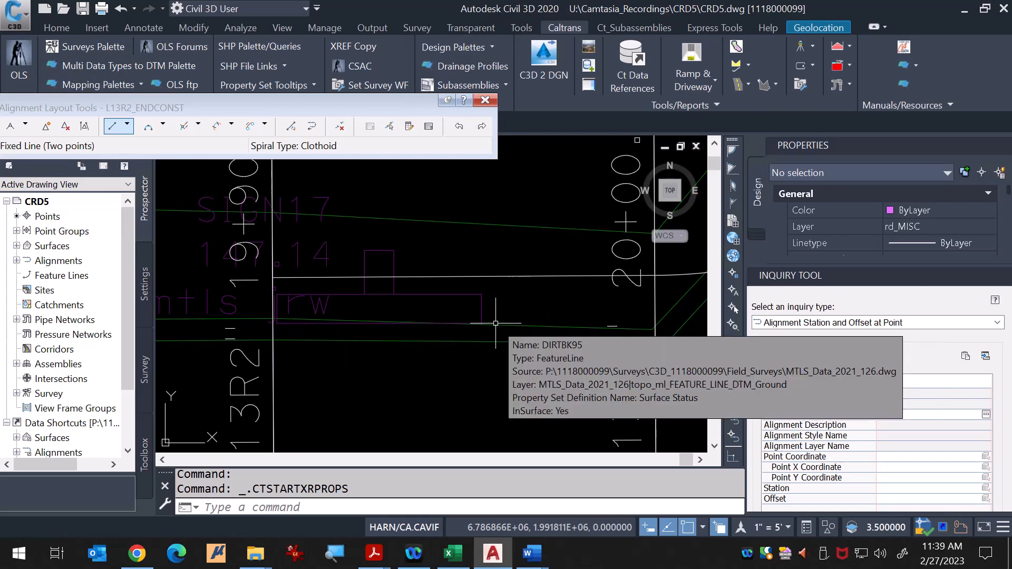
mouse_move(495, 325)
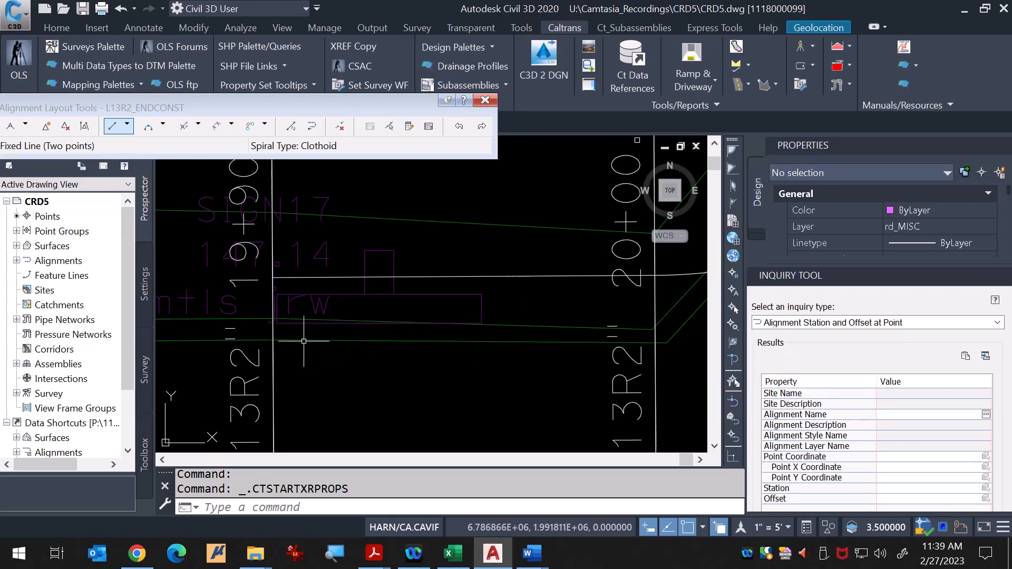
mouse_move(304, 341)
scroll(272, 356, down, 9)
scroll(377, 283, up, 3)
scroll(379, 271, up, 4)
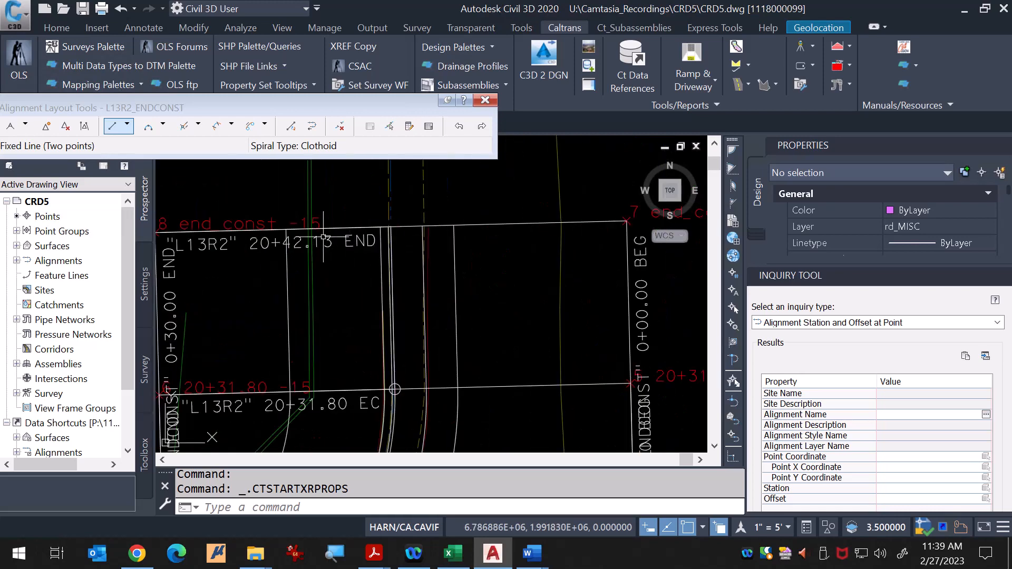
scroll(312, 219, up, 5)
scroll(314, 216, up, 2)
mouse_move(298, 277)
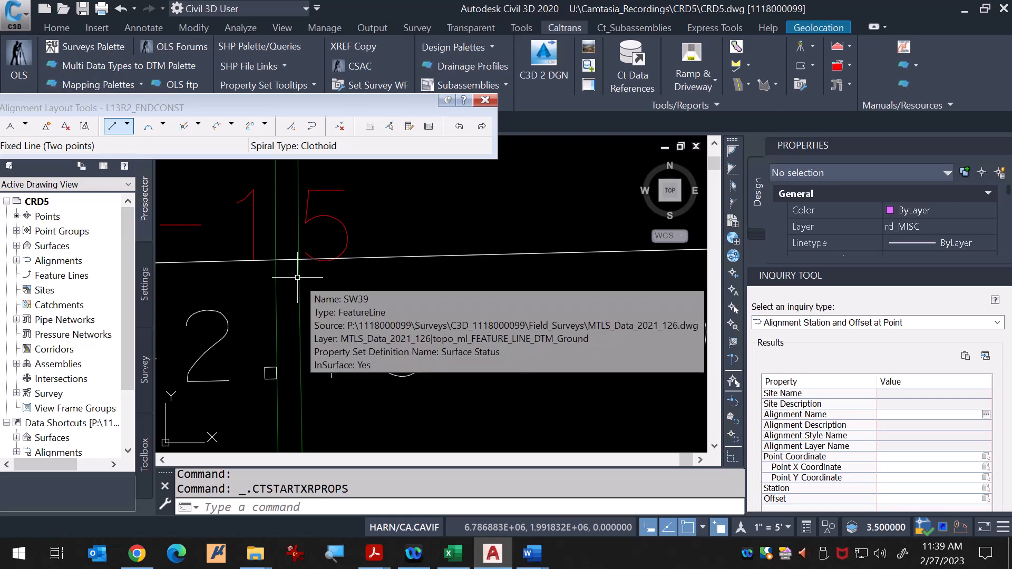
scroll(298, 277, down, 8)
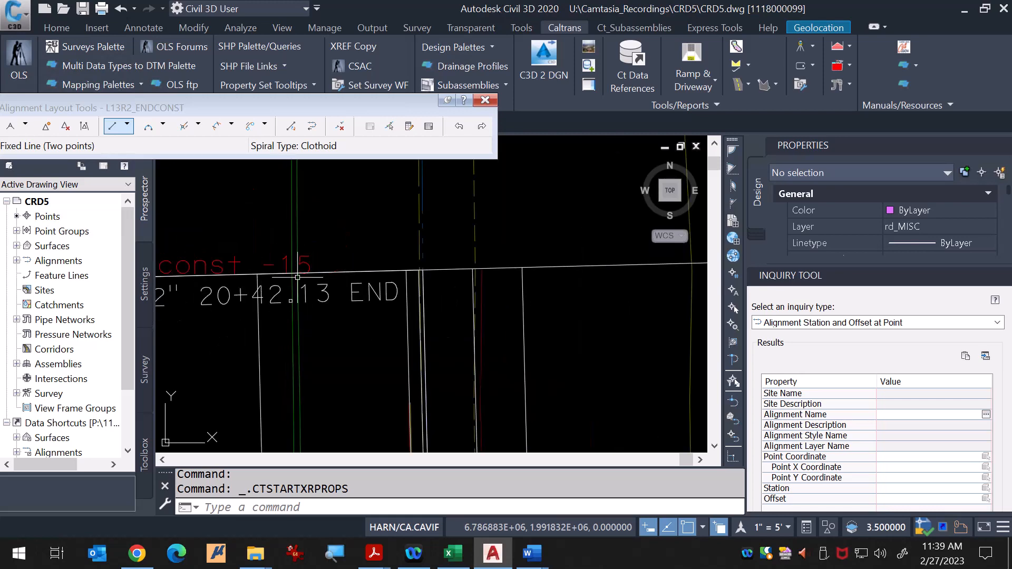
scroll(296, 294, up, 2)
scroll(283, 285, up, 2)
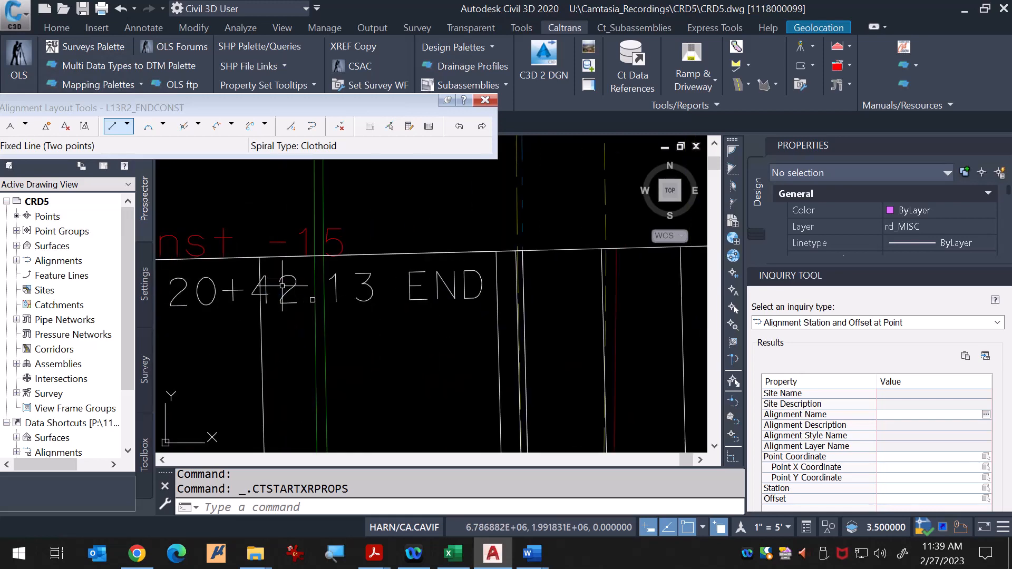
scroll(323, 248, down, 2)
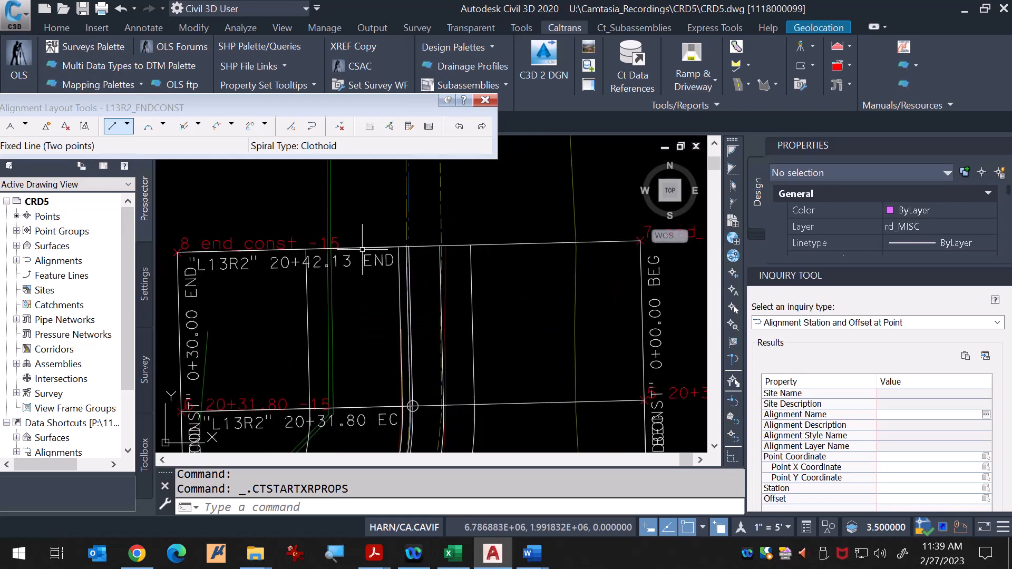
Step: Draw a short line along the SW39 feature line across the L13R2_ENDCONST alignment, using the Nearest object snap
key(Escape)
scroll(336, 242, up, 2)
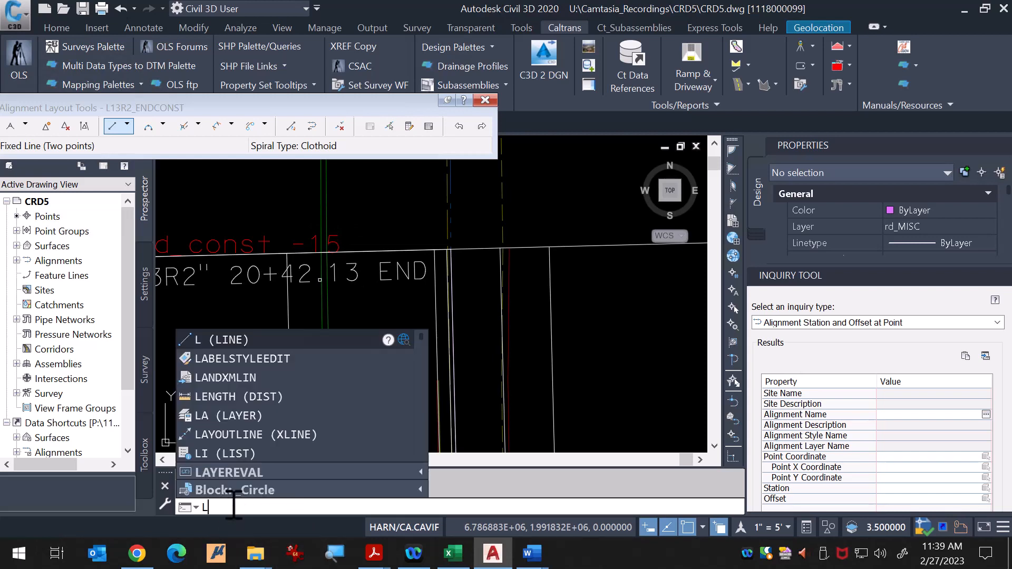
key(Return)
scroll(316, 312, up, 3)
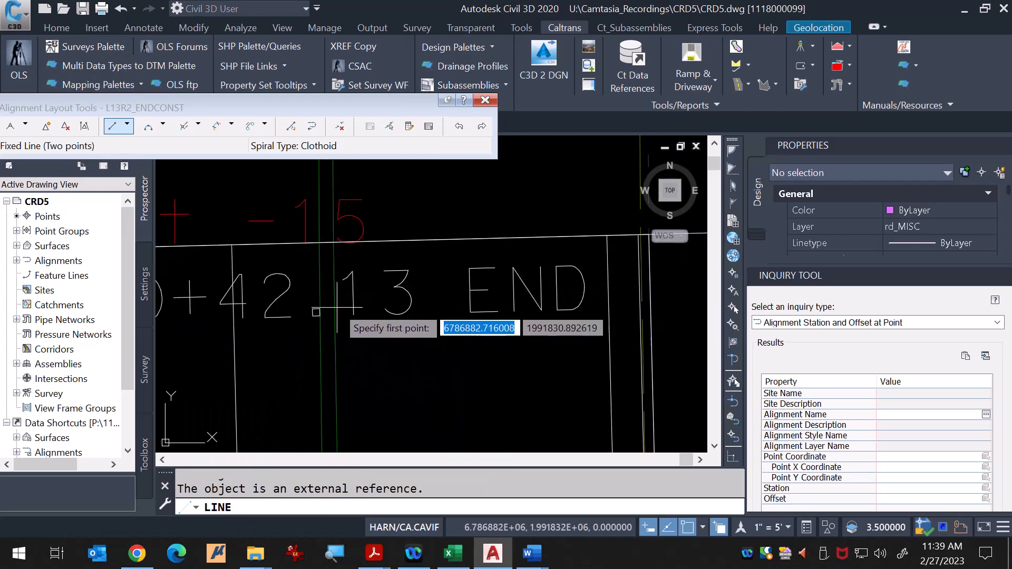
click(337, 291)
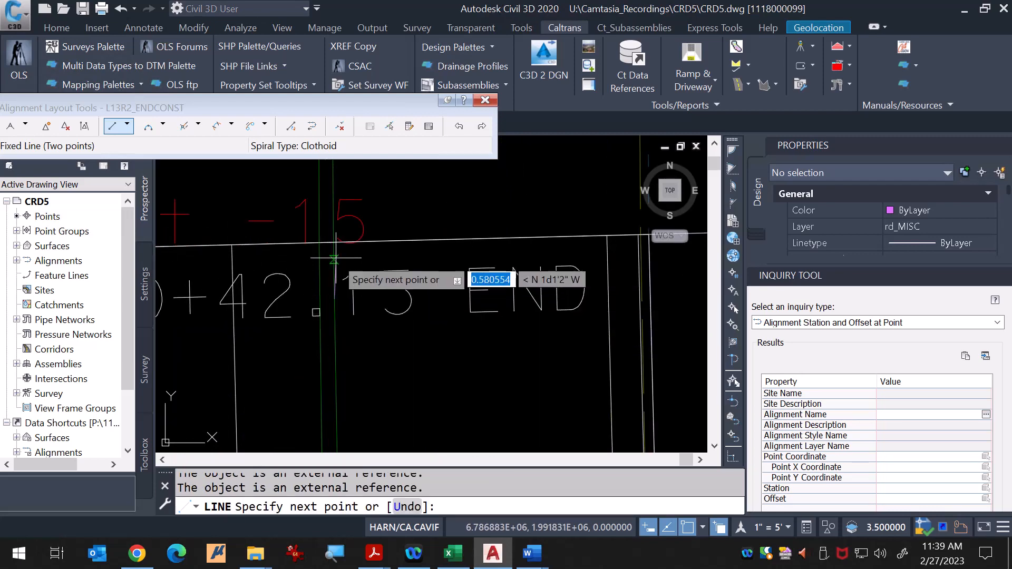
click(703, 527)
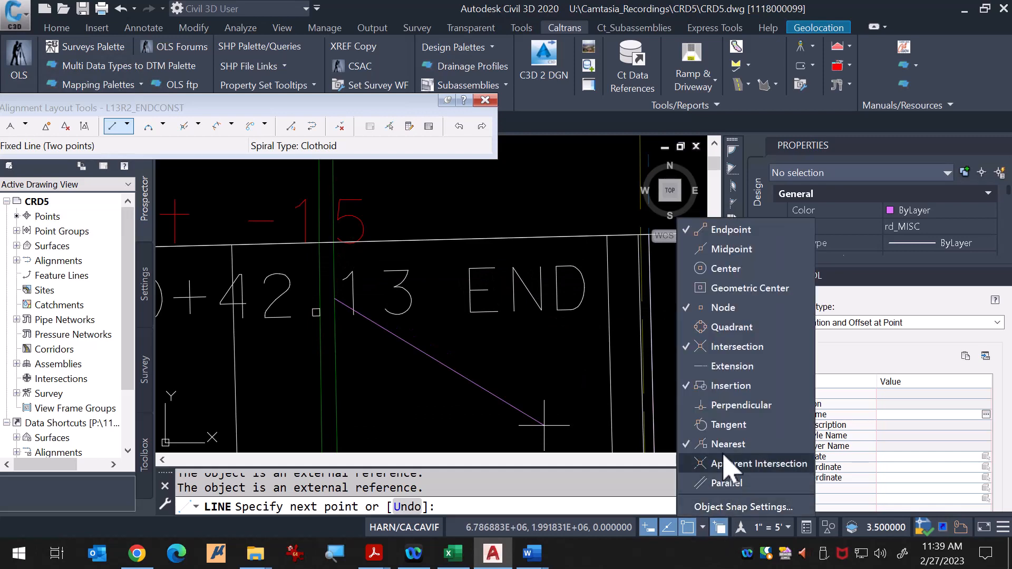
click(706, 532)
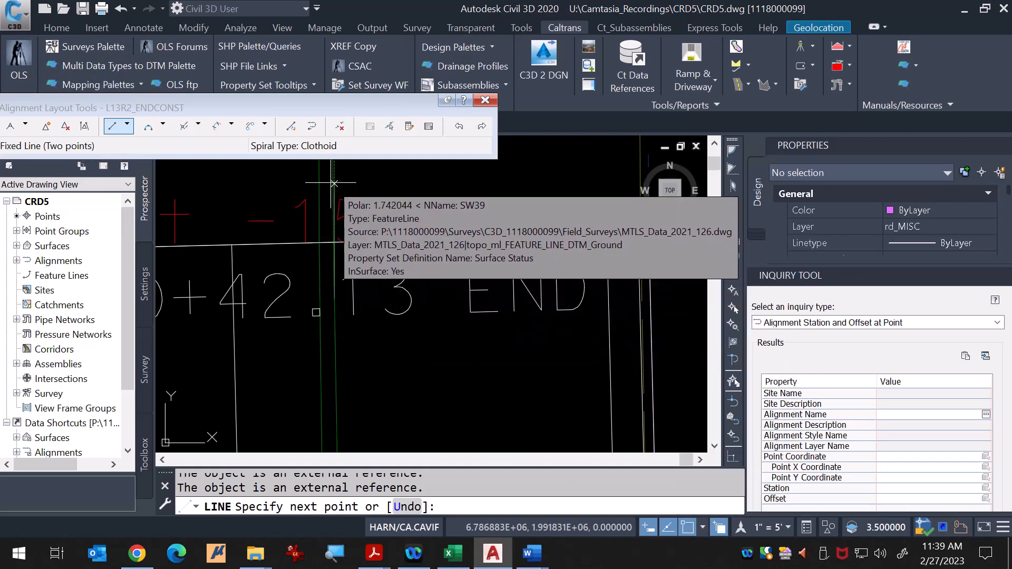
scroll(337, 348, down, 2)
scroll(334, 211, up, 2)
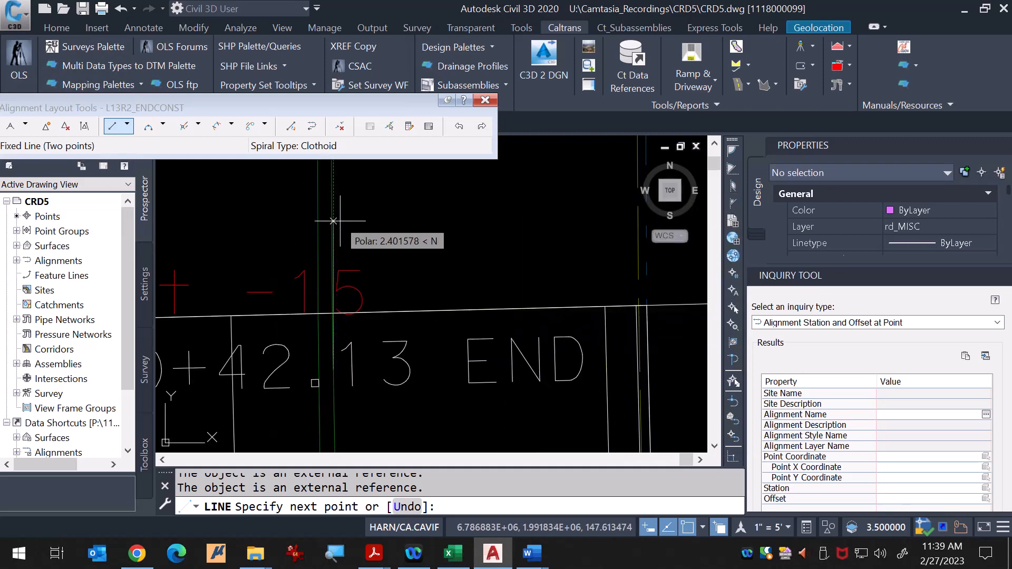
scroll(333, 190, down, 3)
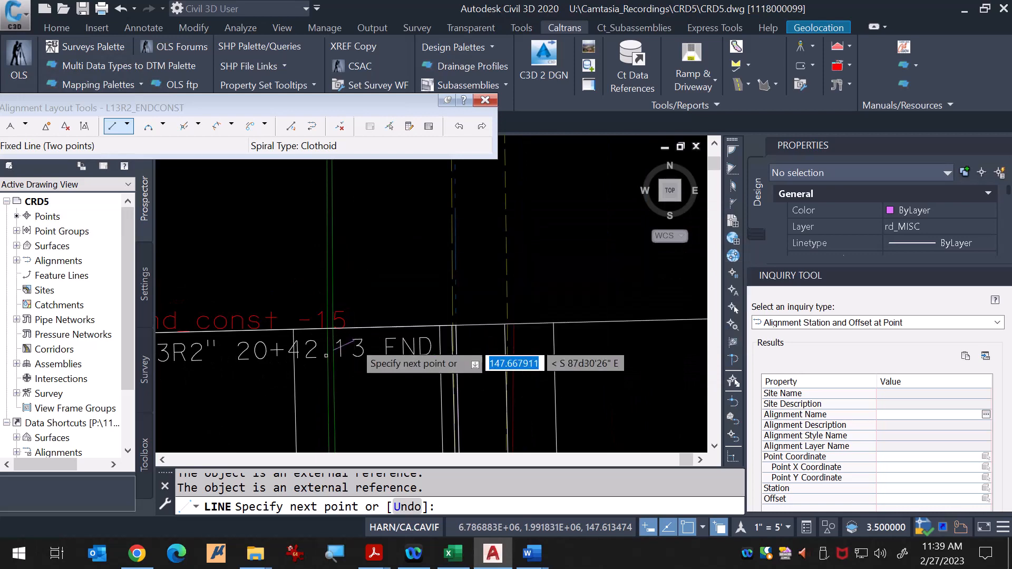
scroll(317, 332, up, 5)
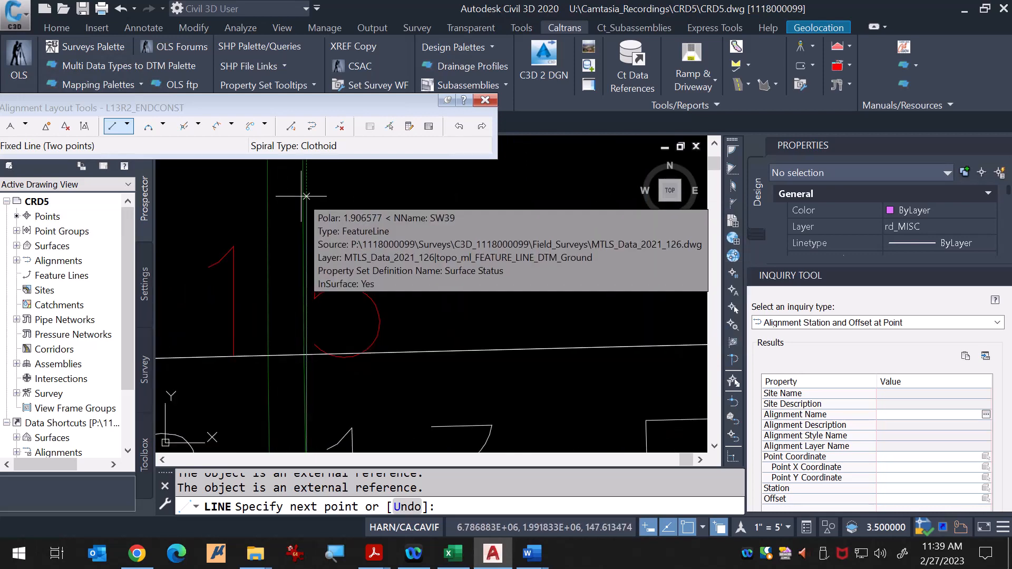
click(703, 527)
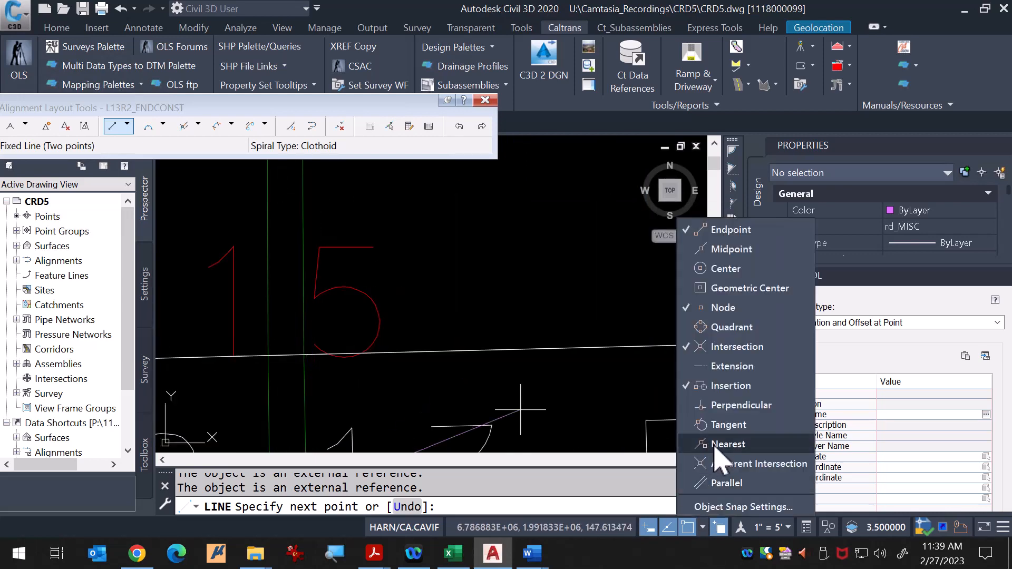
click(705, 524)
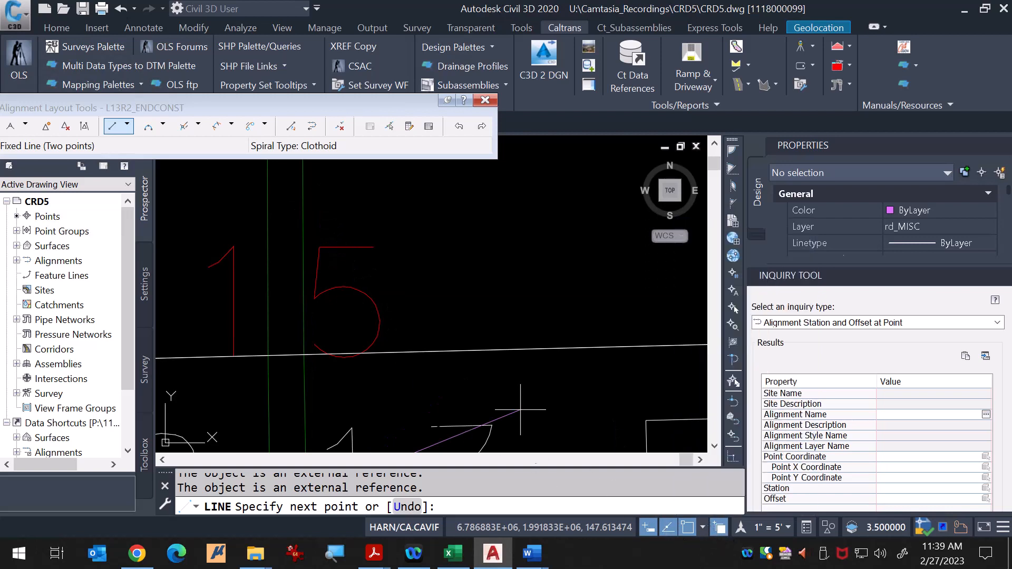
click(302, 214)
key(Return)
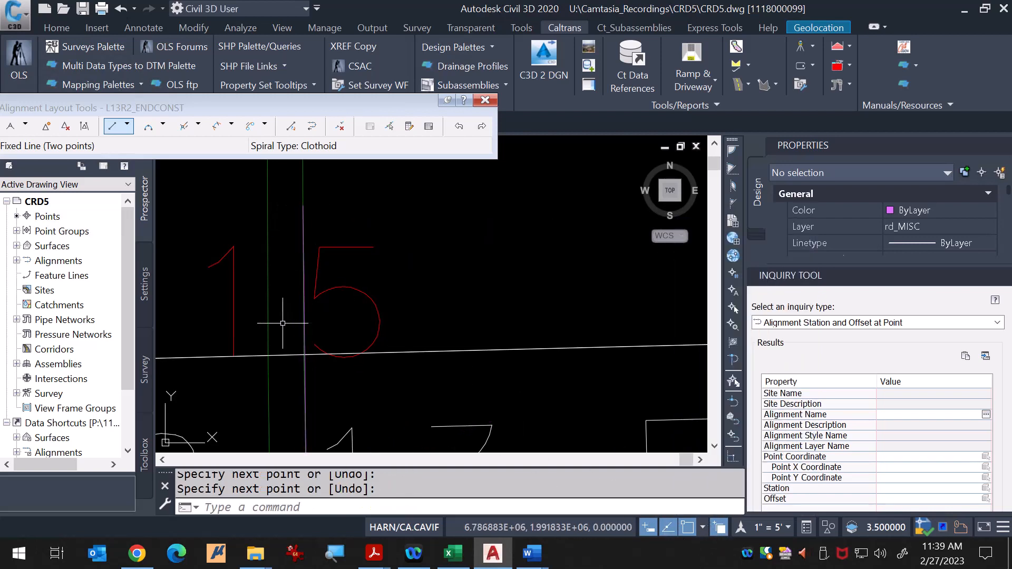
Step: Draw a short line along the L13R2_ENDCONST alignment so that it crosses the line traced on the SW39 feature line
scroll(280, 319, down, 2)
text(l)
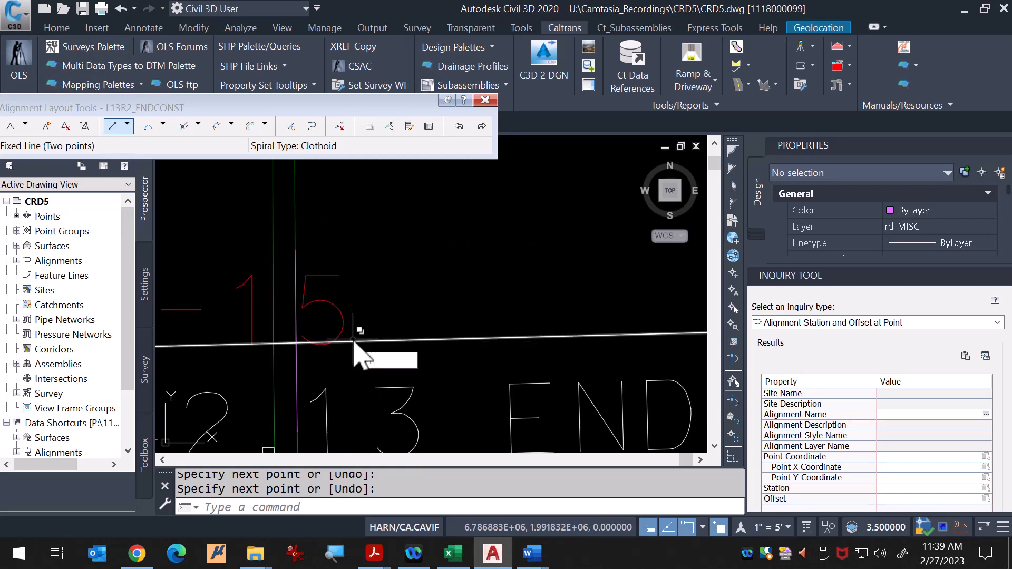
key(Return)
click(414, 340)
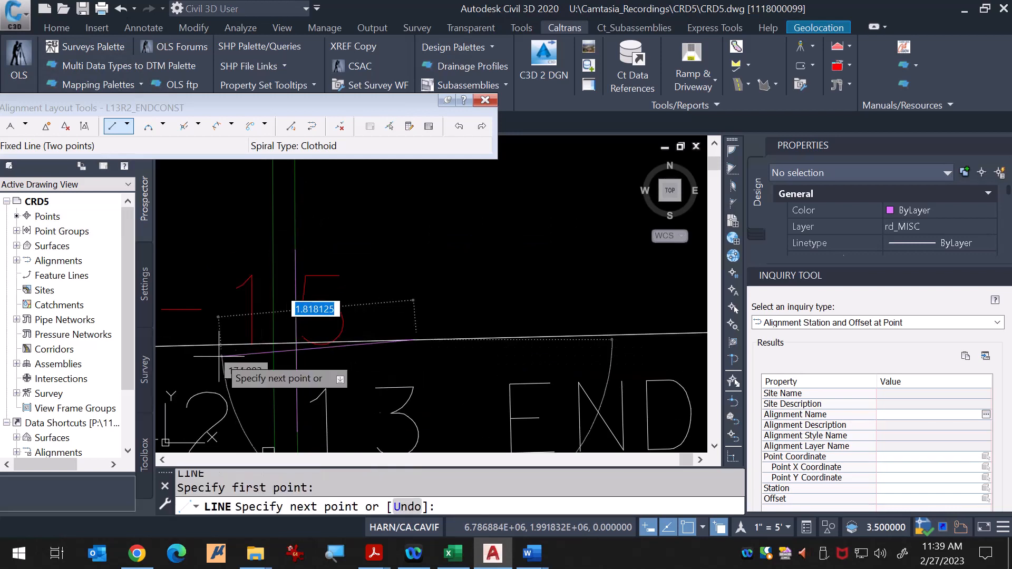
click(182, 346)
key(Return)
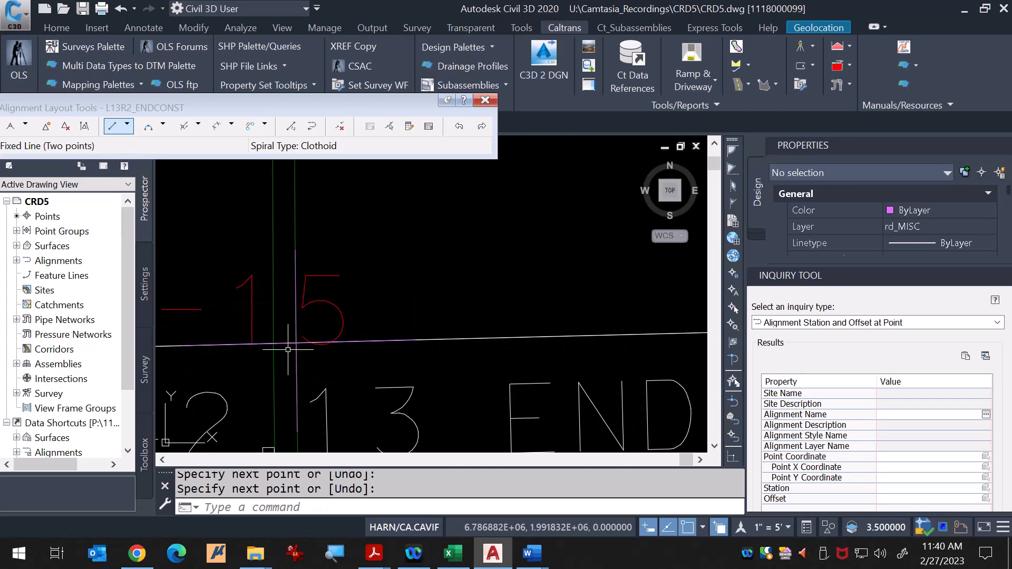
Step: Draw a short line along the southern of the two close green feature lines, crossing the L13R2_BEGCONST alignment
scroll(369, 272, down, 8)
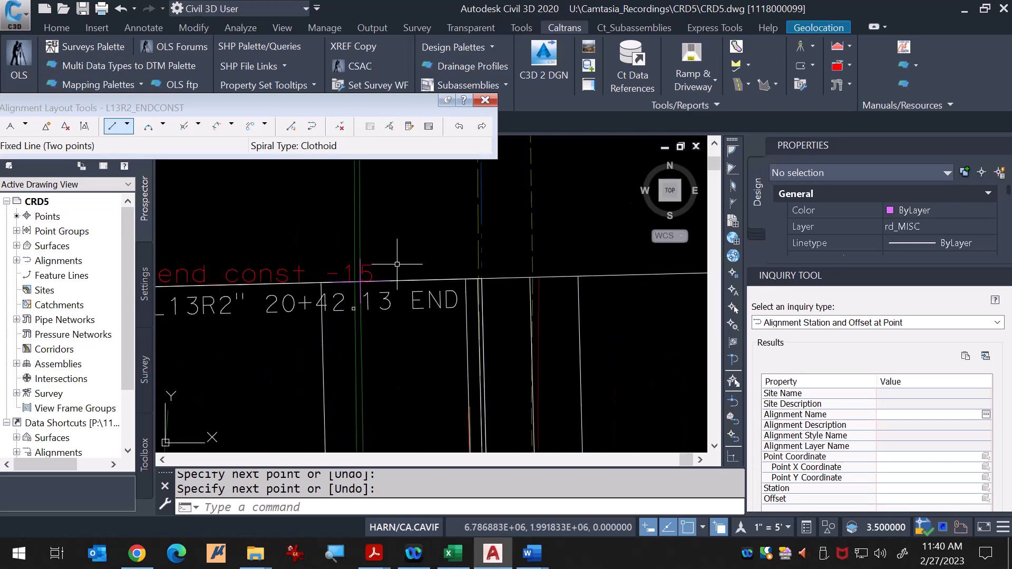
scroll(398, 269, up, 10)
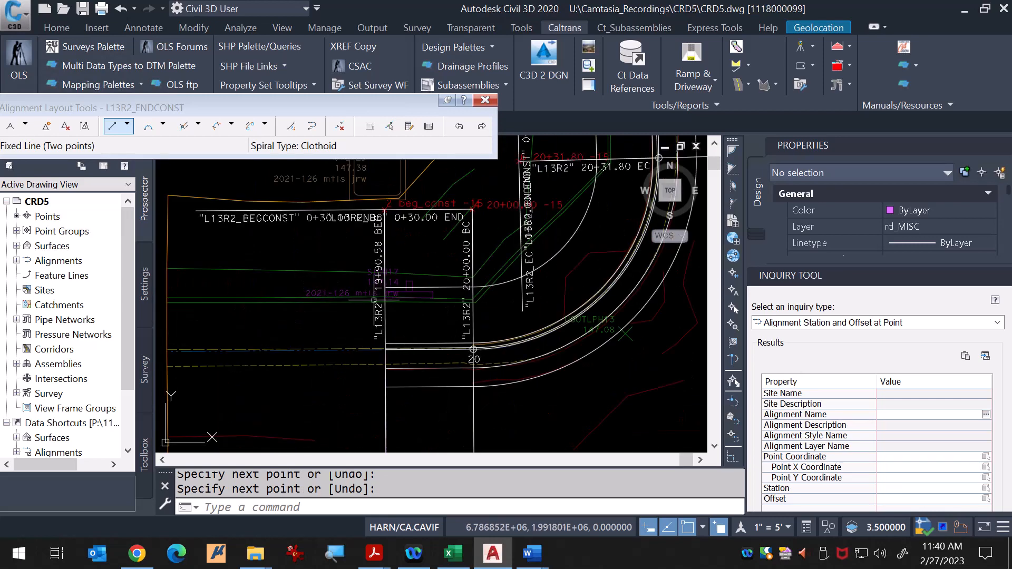
key(Return)
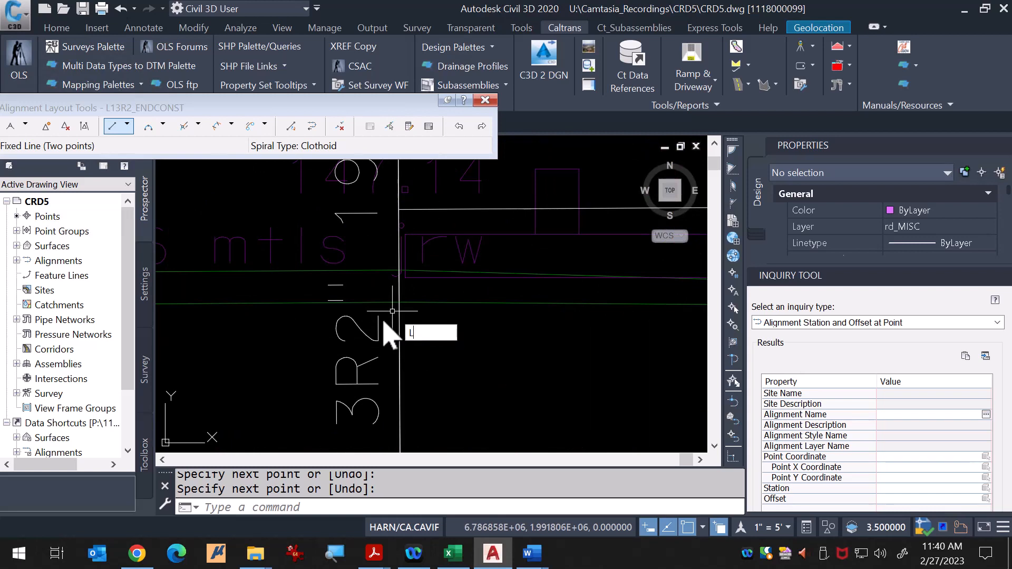
scroll(399, 313, up, 4)
click(345, 290)
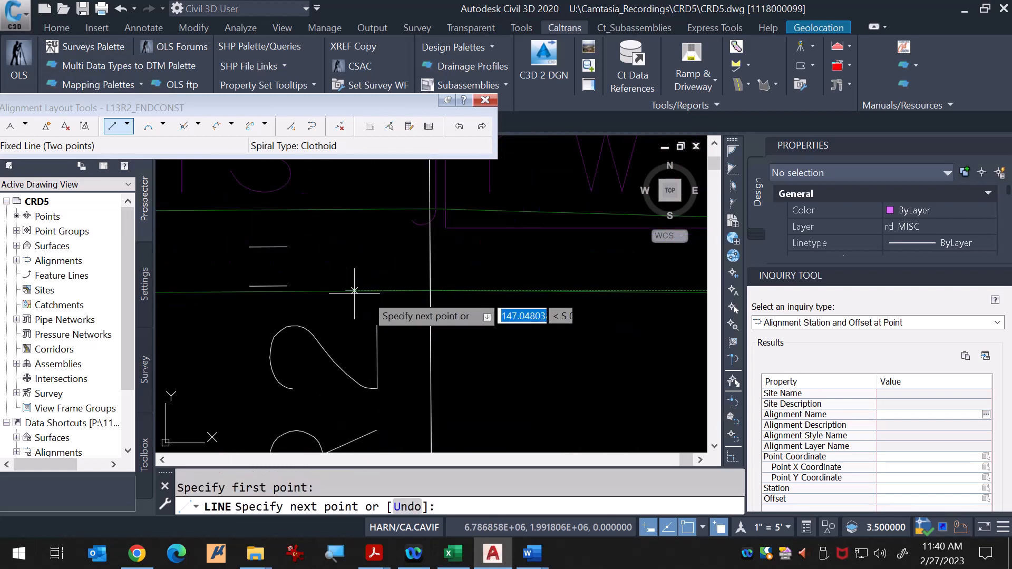
click(537, 288)
key(Return)
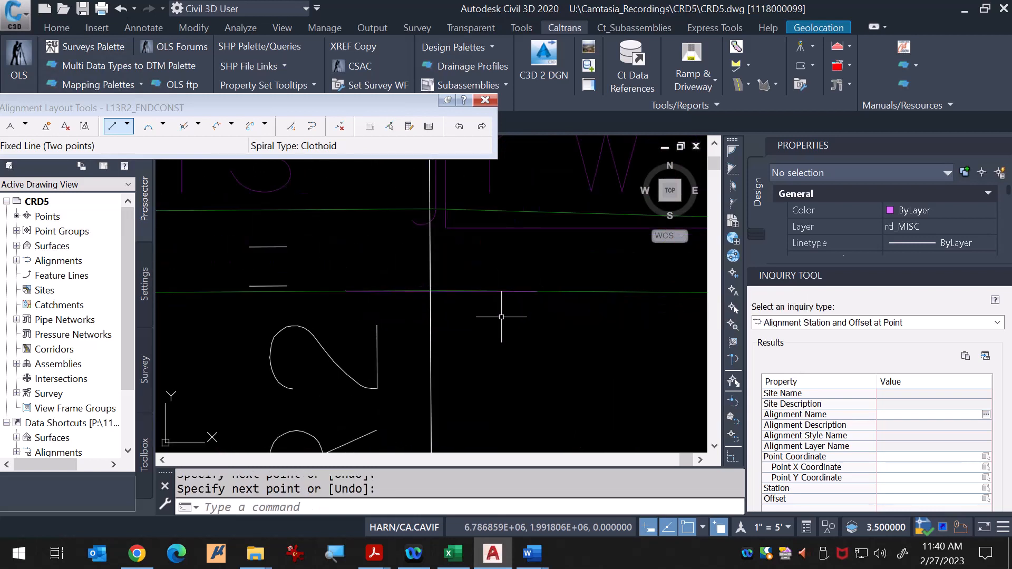
Step: Draw a short line along the L13R2_BEGCONST alignment so that it crosses the line traced on the southern green feature line
text(l)
key(Return)
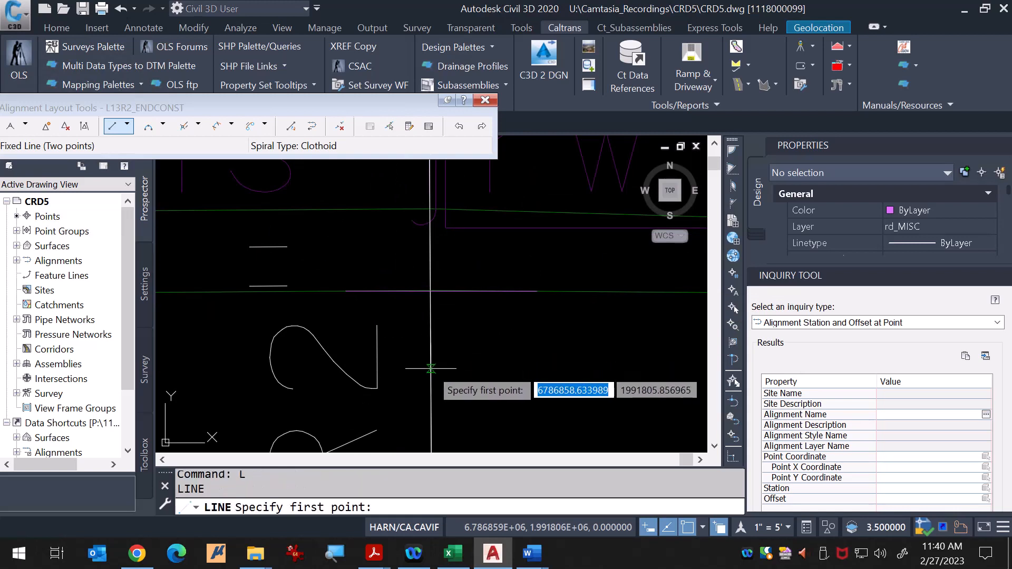
click(432, 370)
scroll(429, 295, down, 2)
scroll(435, 264, up, 2)
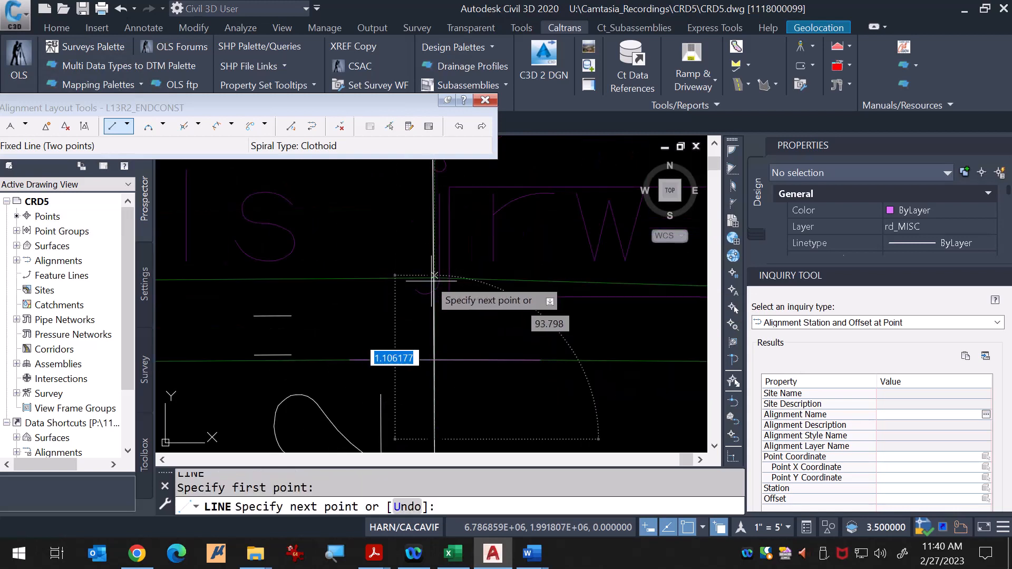
scroll(437, 266, up, 1)
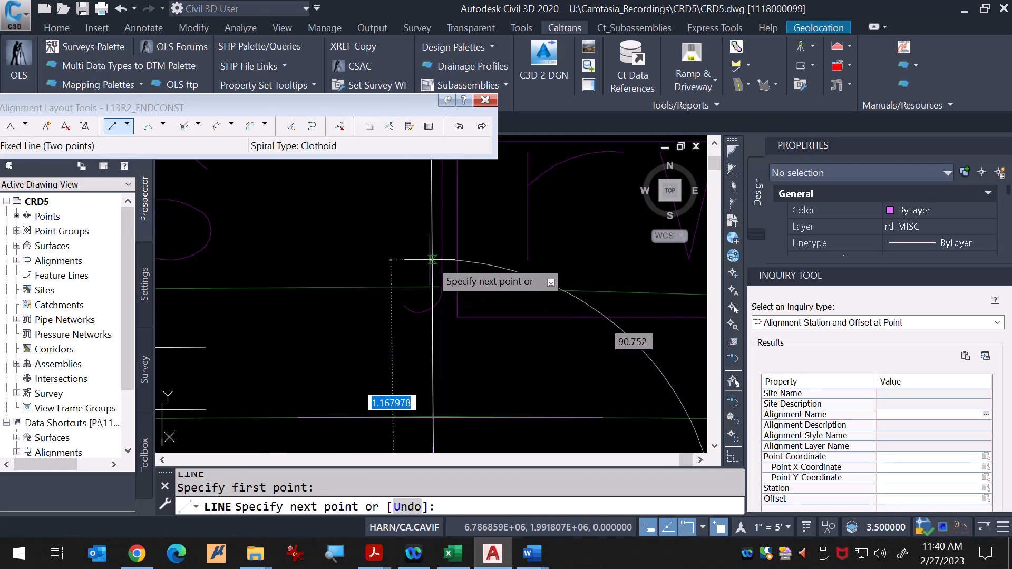
scroll(425, 262, up, 1)
scroll(443, 290, up, 1)
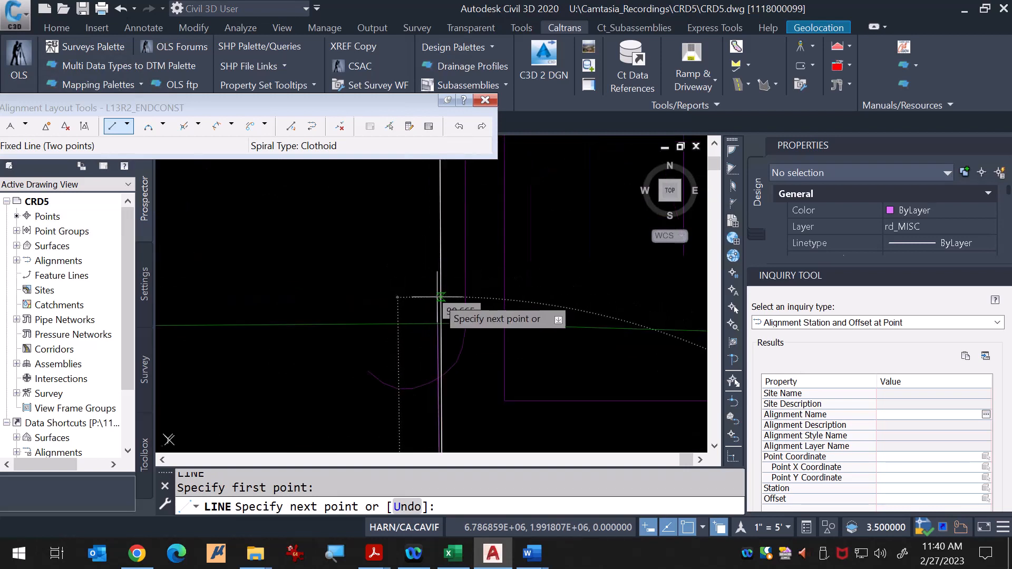
click(441, 298)
key(Return)
scroll(435, 280, up, 3)
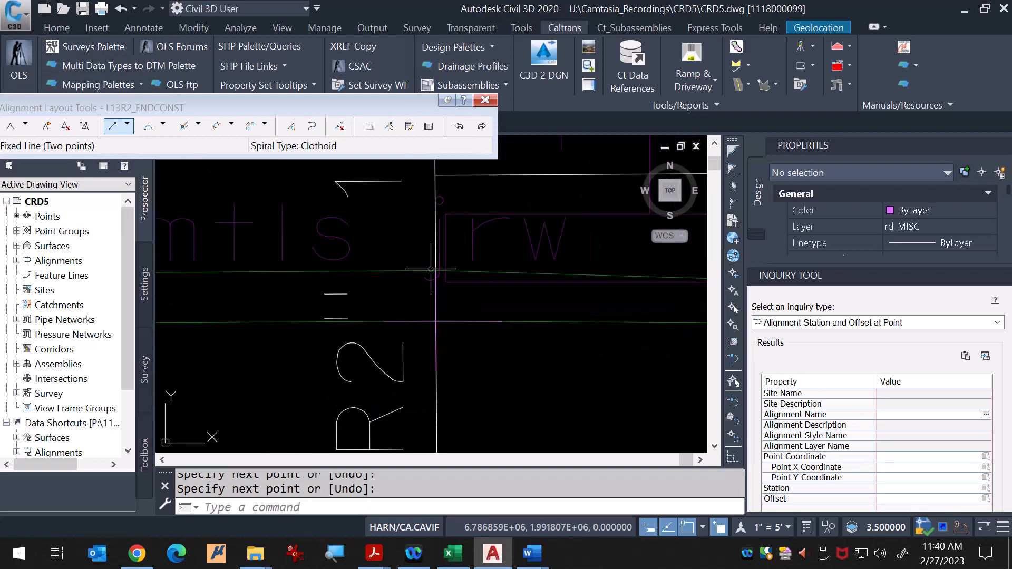
Step: Check which running object snap modes are enabled, including Intersection and Apparent Intersection
scroll(438, 323, down, 5)
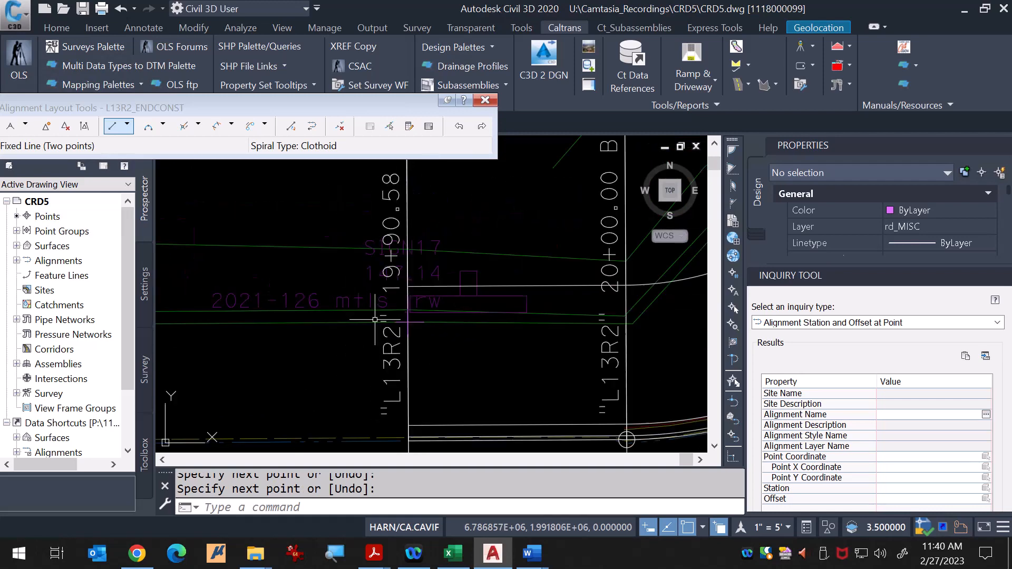
scroll(347, 287, down, 2)
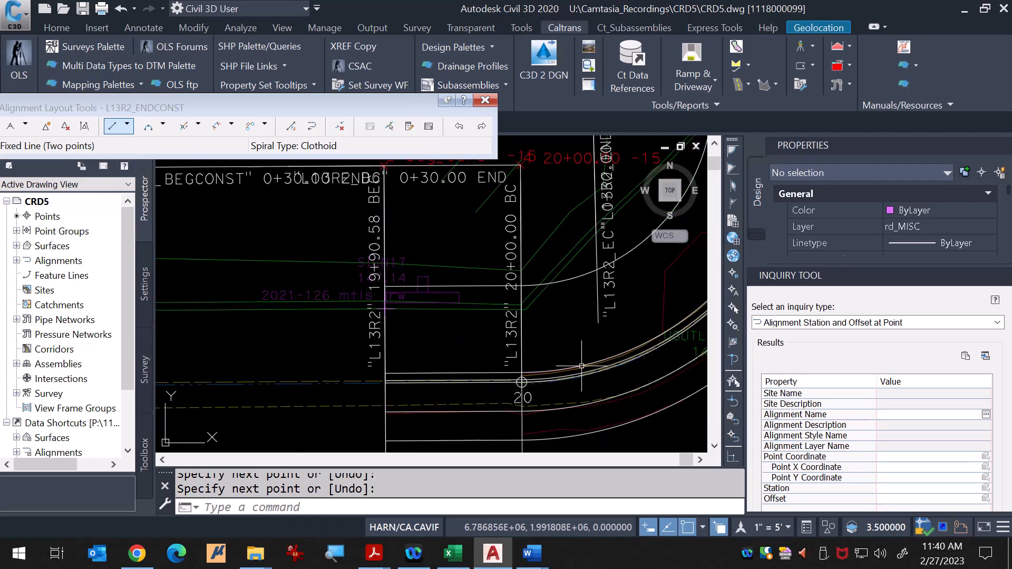
click(703, 528)
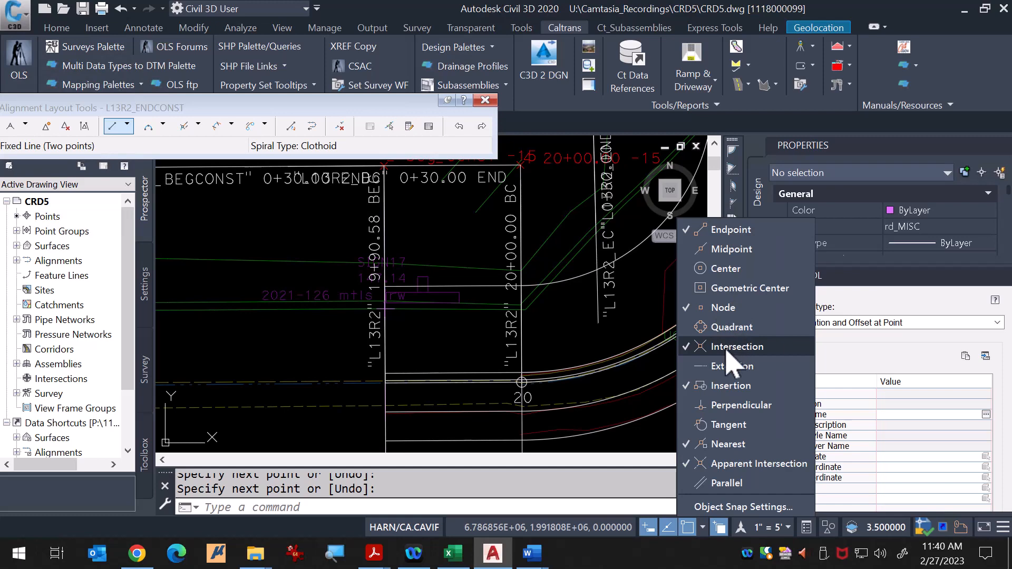
click(704, 529)
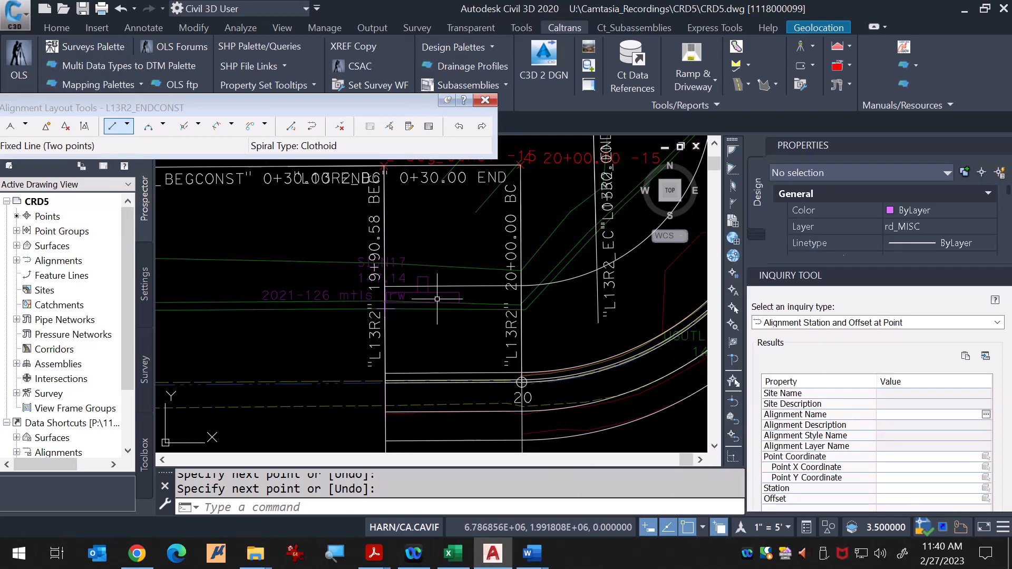
key(Escape)
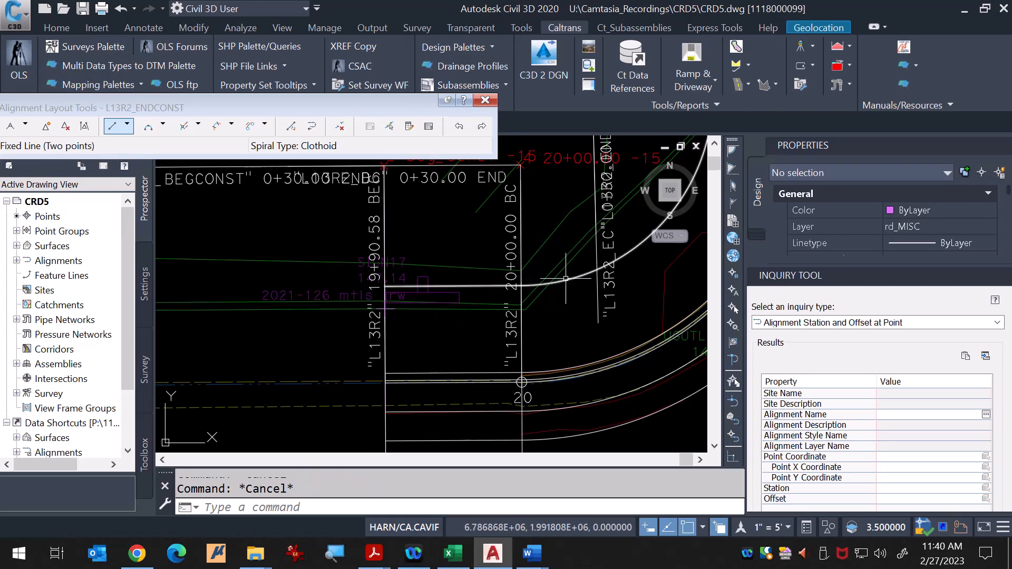
Step: Change the alignment type of L13R2_BSW to Miscellaneous in its alignment properties
click(567, 280)
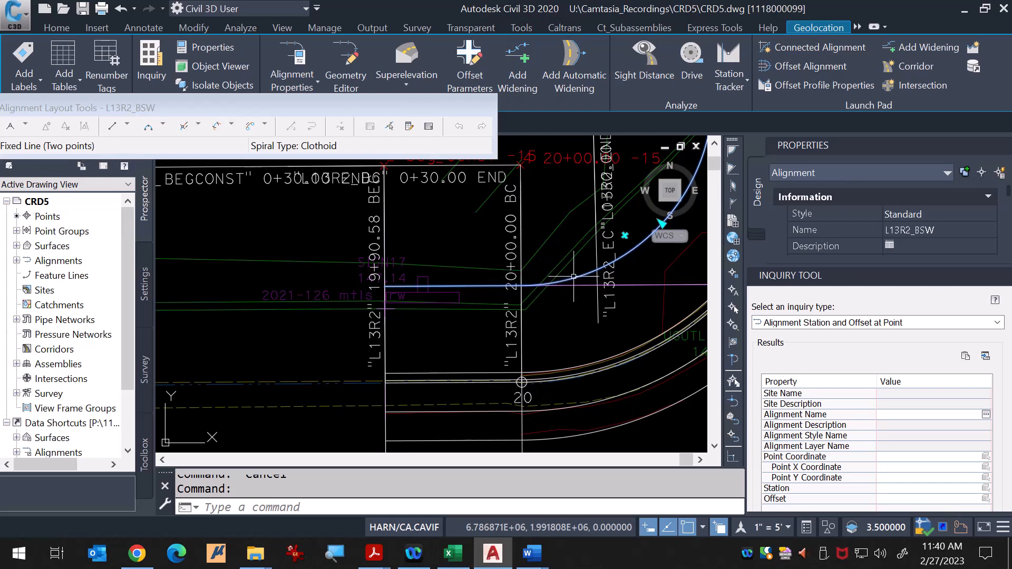
click(304, 68)
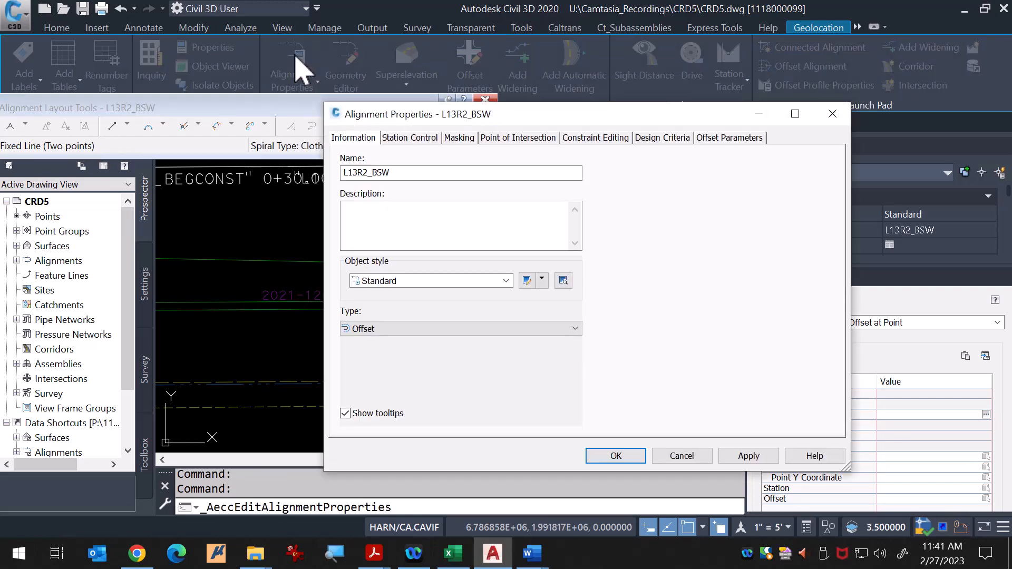
drag(366, 119, 258, 99)
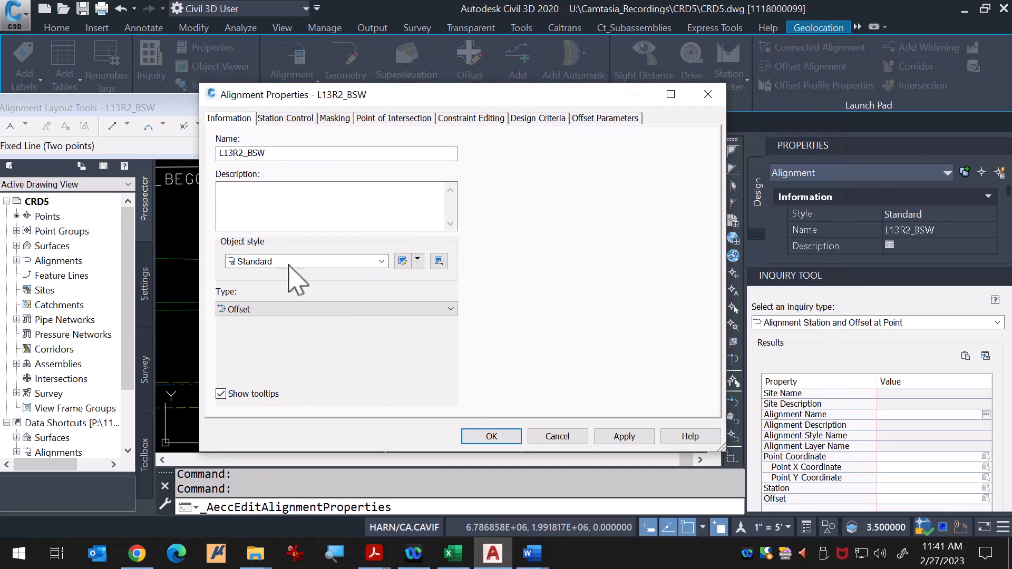
click(258, 311)
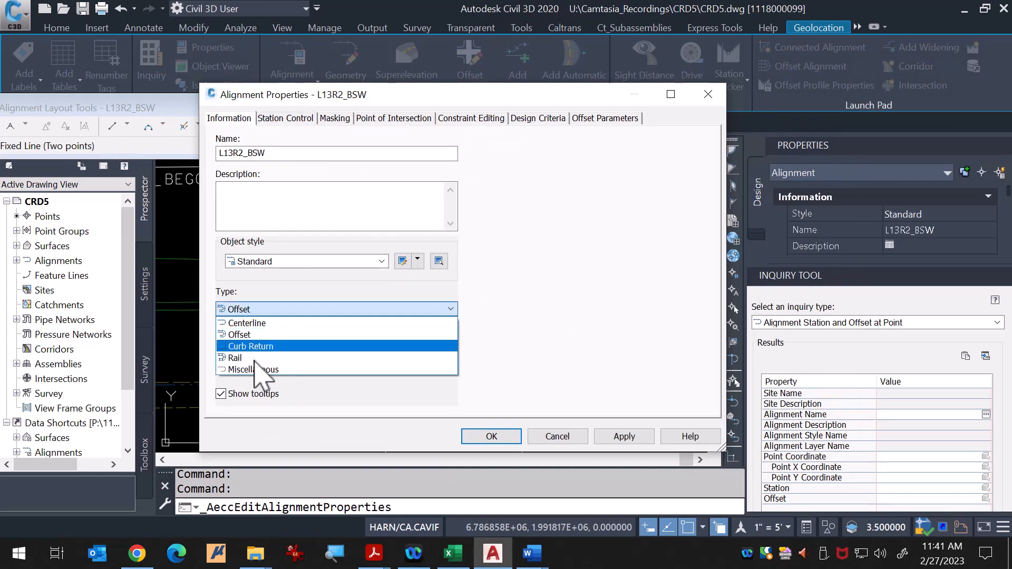
click(262, 370)
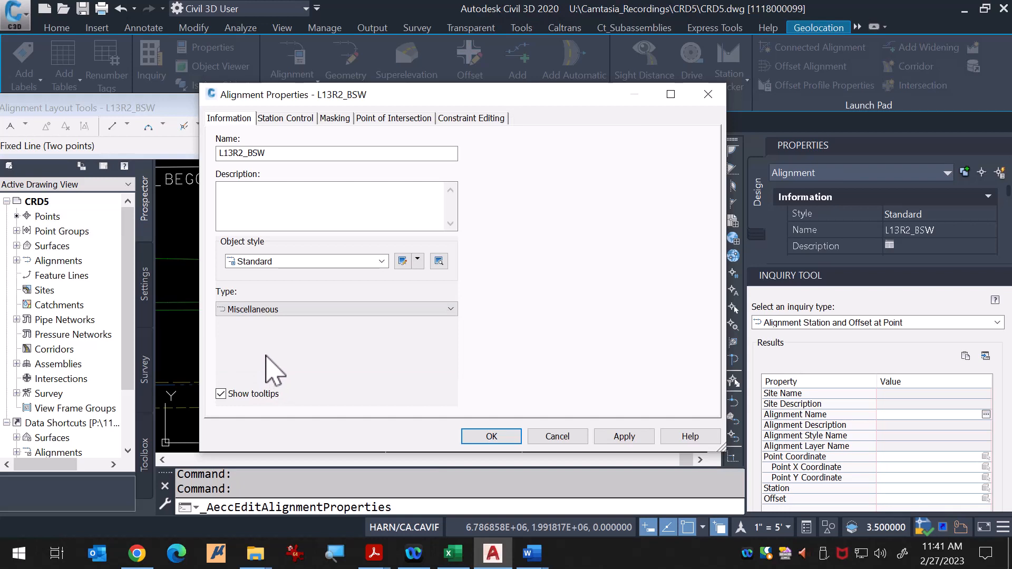
click(633, 437)
click(493, 437)
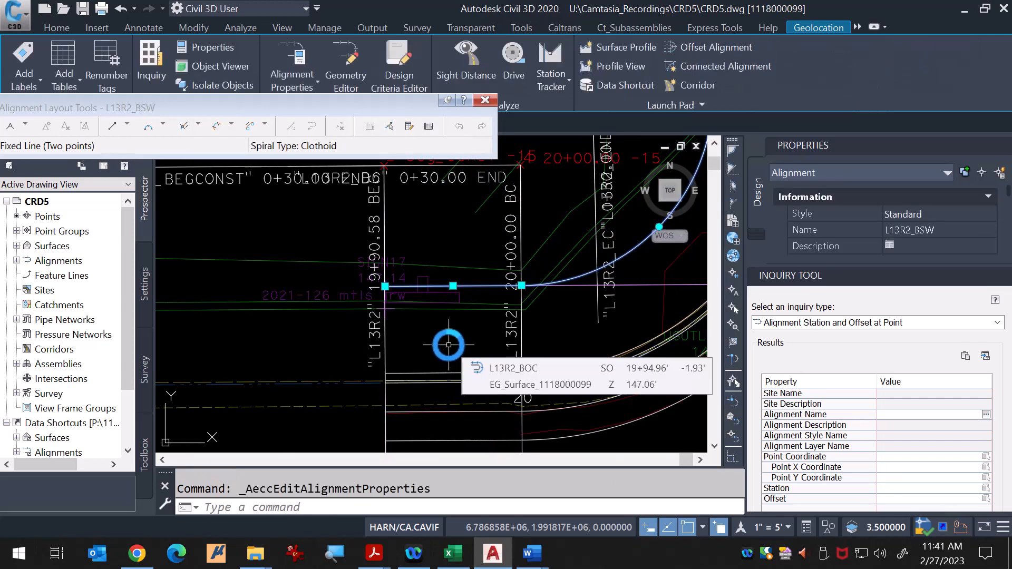
key(Escape)
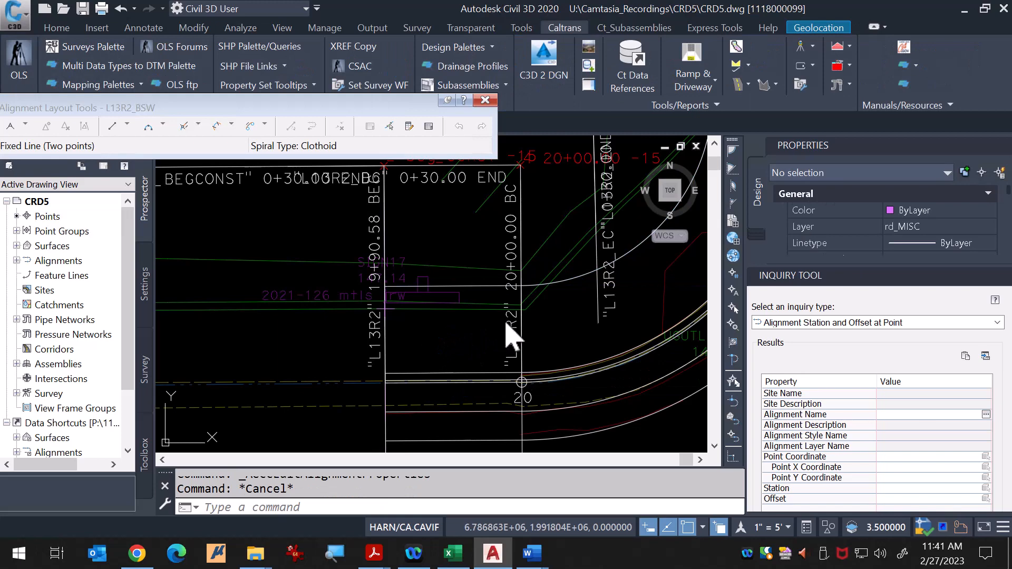
Step: Stretch the start point of the L13R2_BSW alignment to the crossing of the two marker lines on L13R2_BEGCONST
click(575, 279)
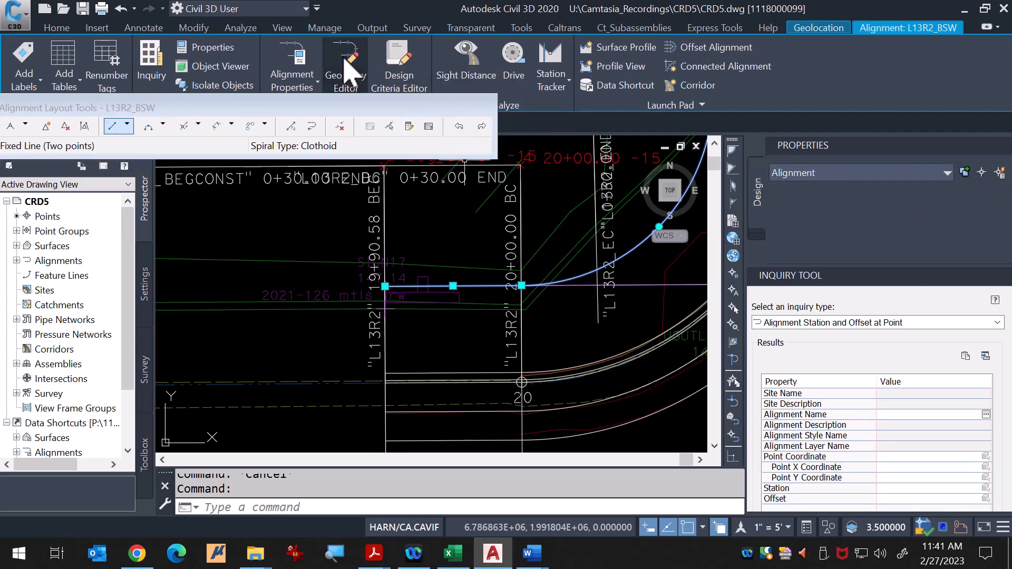
drag(158, 111, 202, 113)
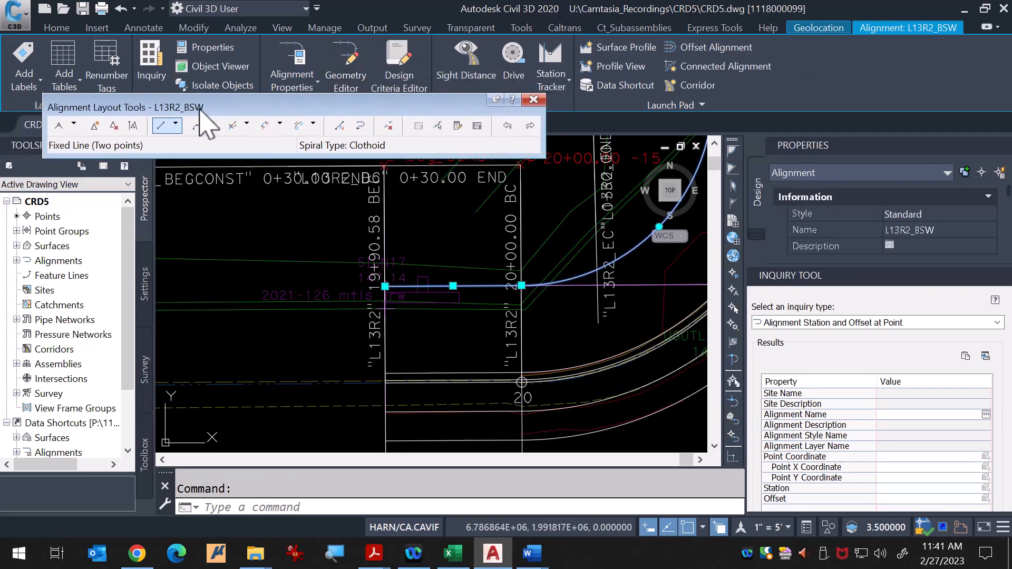
click(385, 287)
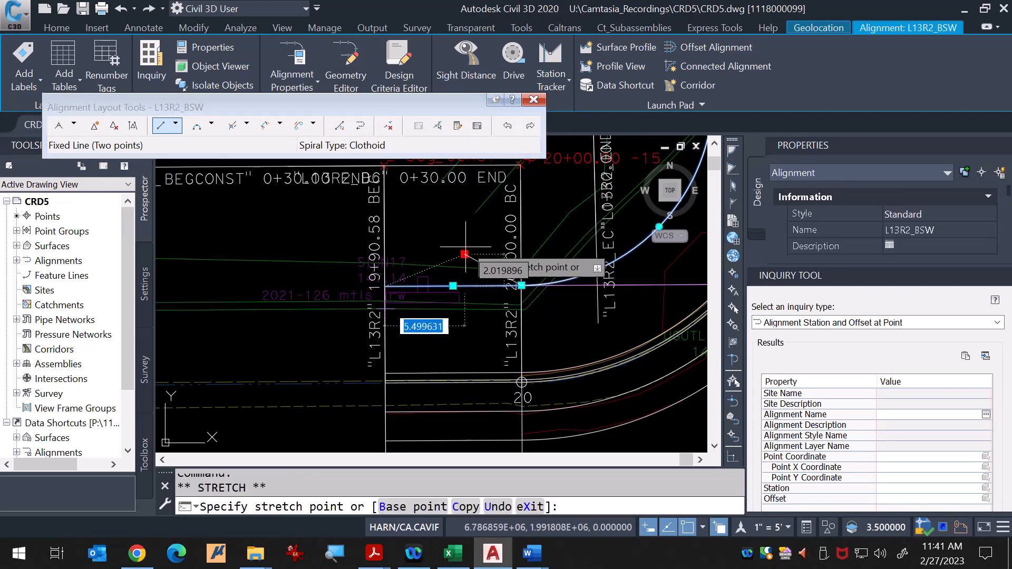
scroll(393, 312, up, 2)
scroll(380, 307, up, 5)
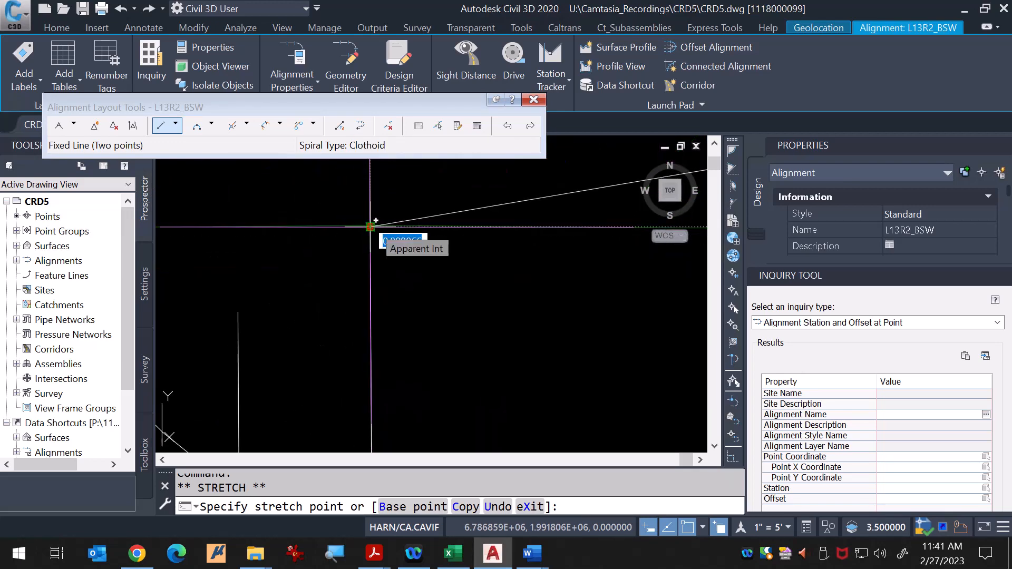
click(372, 227)
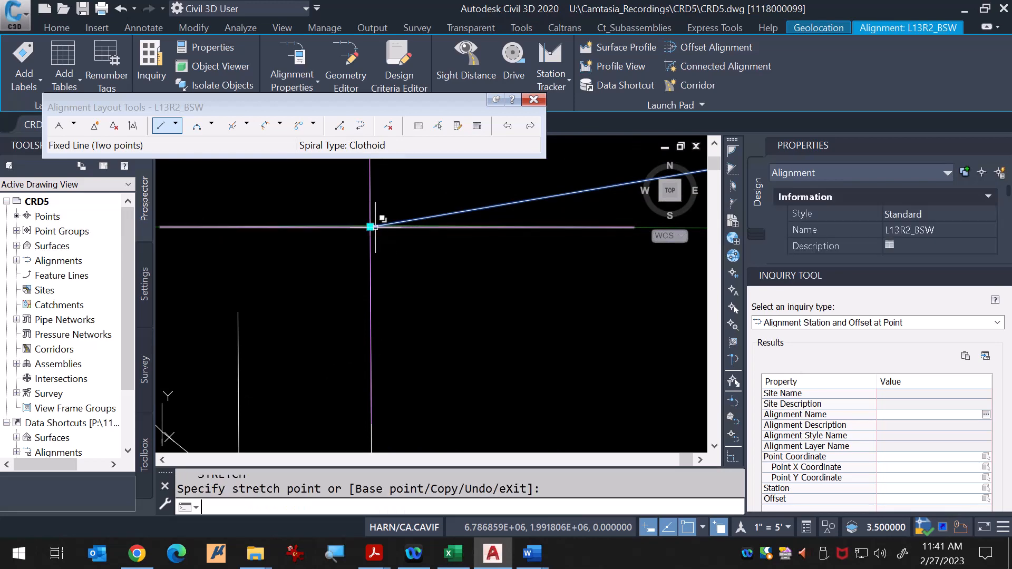
scroll(303, 298, down, 5)
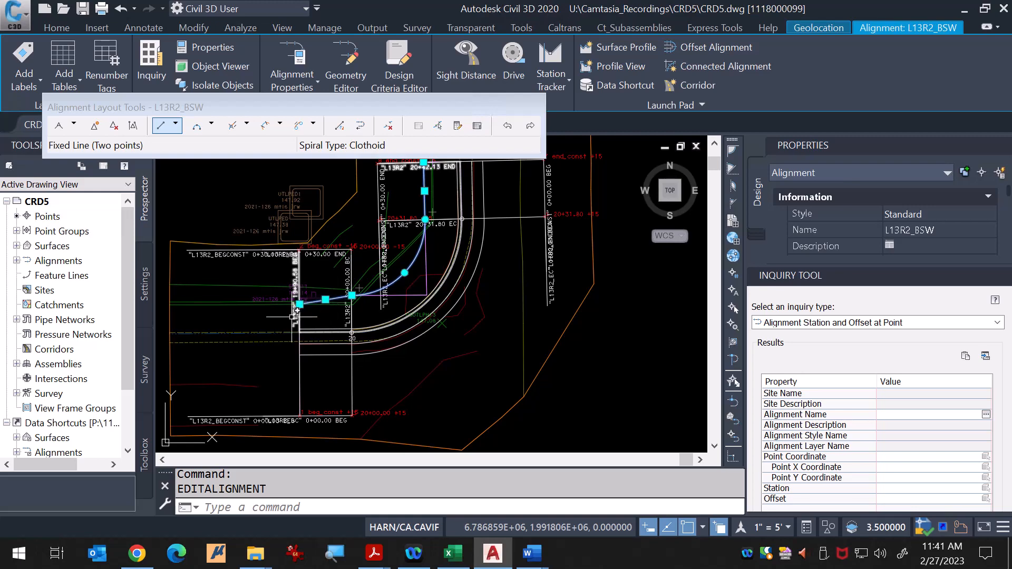
scroll(305, 304, up, 8)
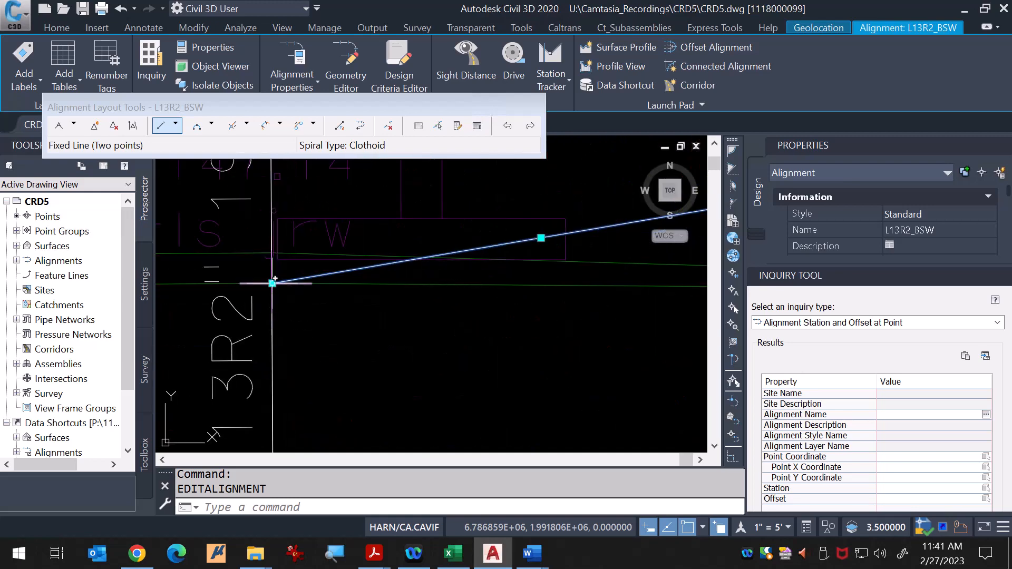
scroll(274, 280, down, 6)
scroll(361, 205, up, 4)
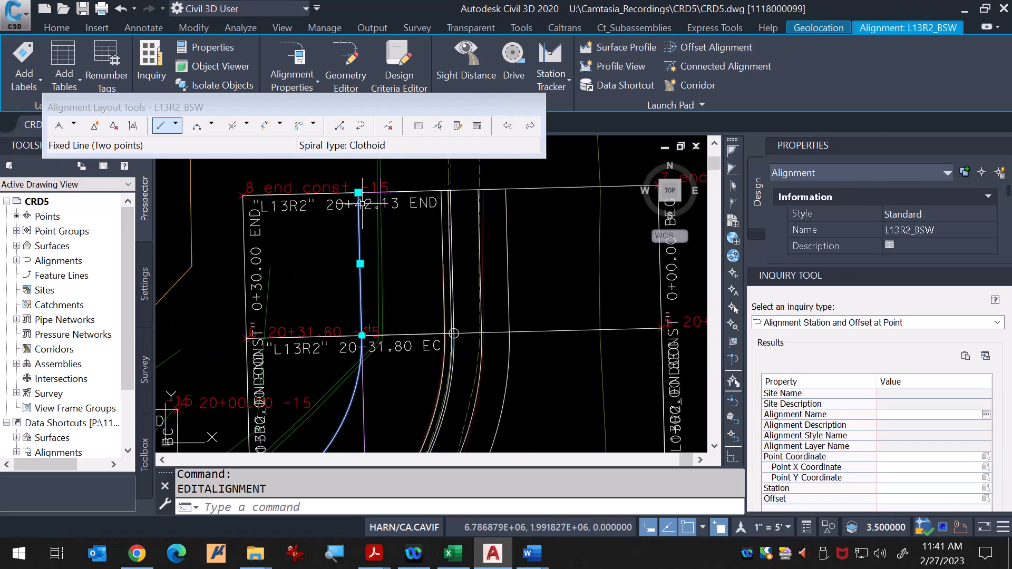
scroll(360, 204, up, 8)
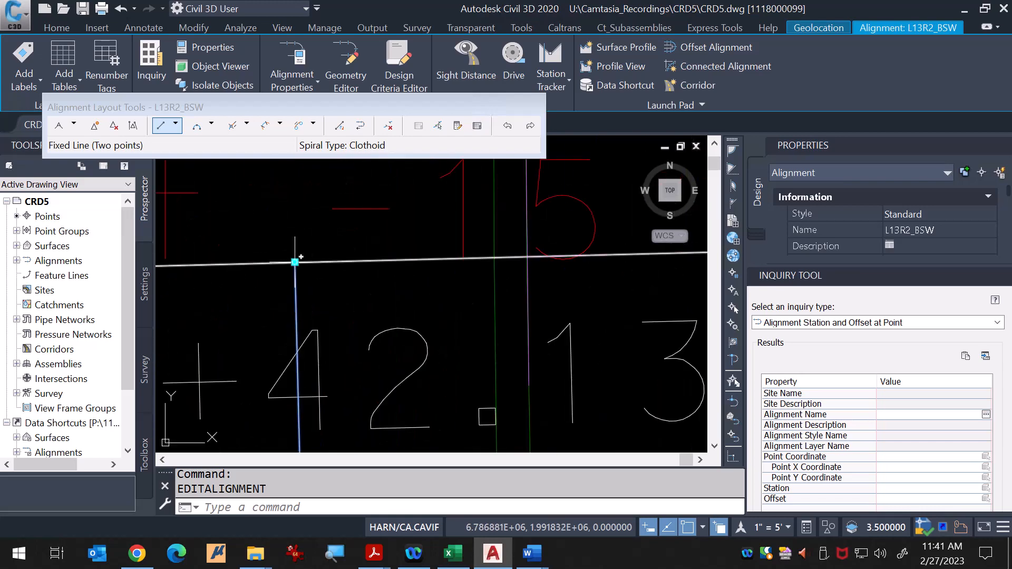
click(295, 262)
scroll(552, 248, up, 3)
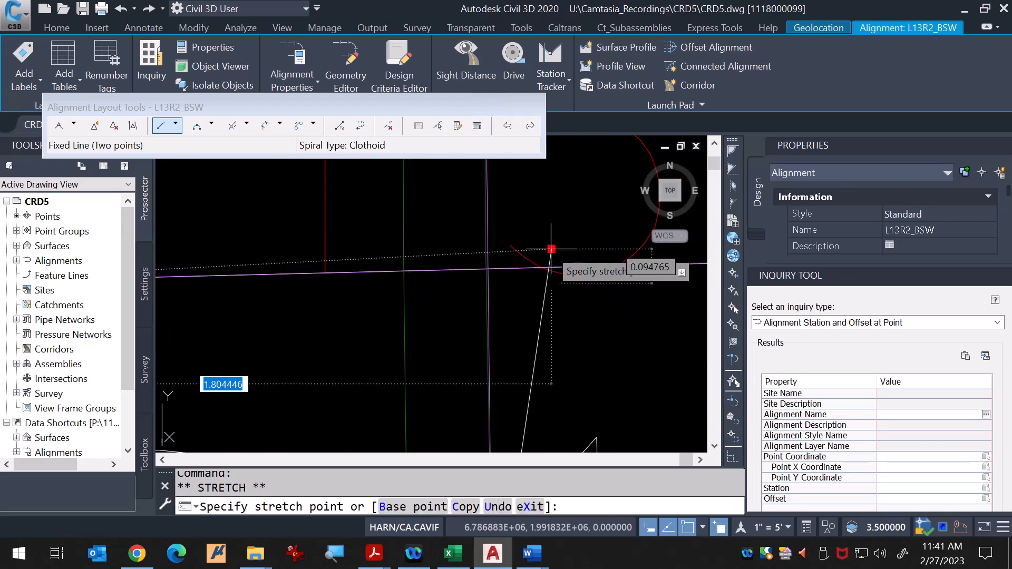
scroll(526, 267, up, 2)
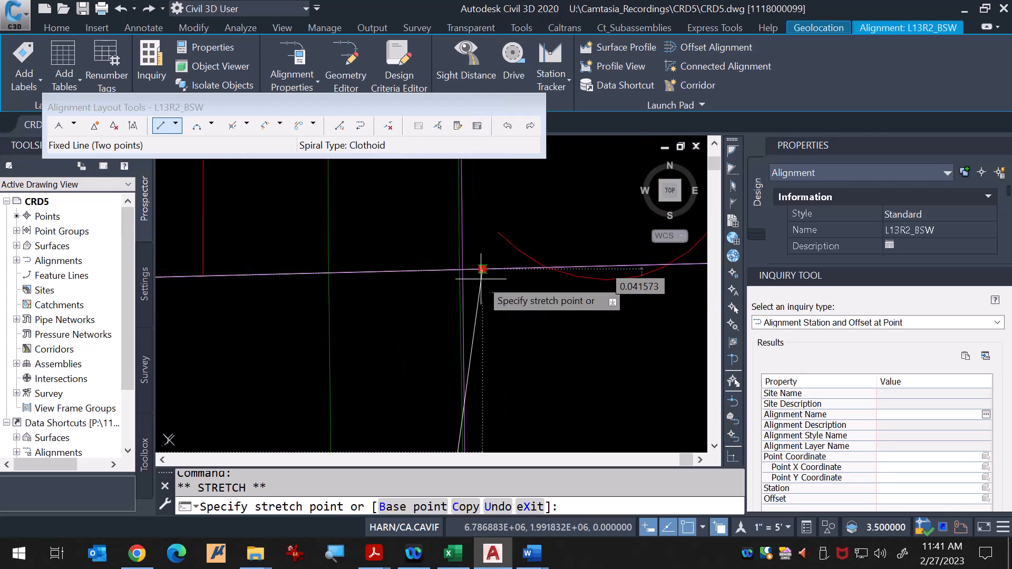
scroll(482, 269, down, 5)
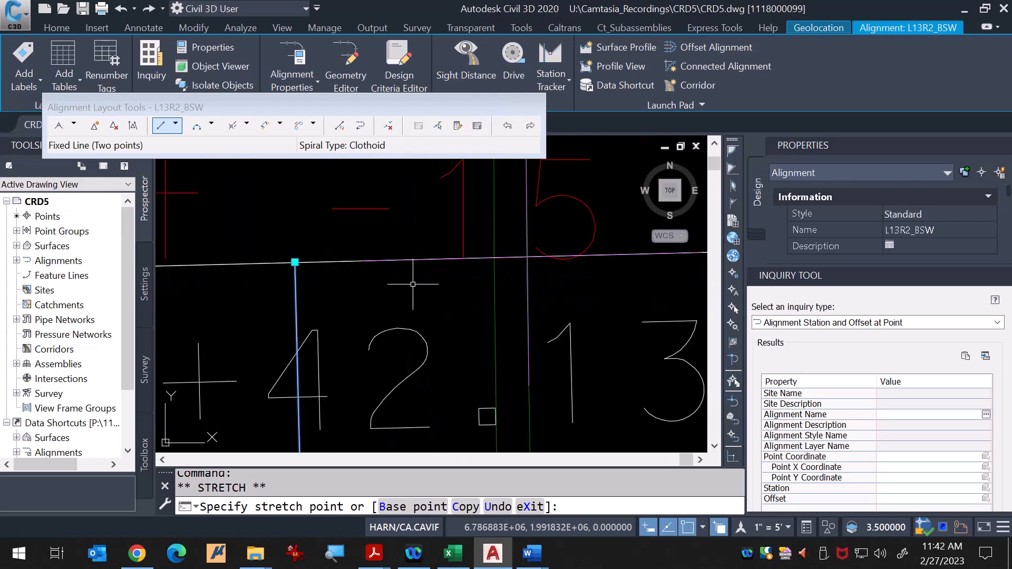
key(Escape)
Step: Erase the short line traced beside the eastern green feature line where it crosses L13R2_ENDCONST
scroll(524, 276, up, 5)
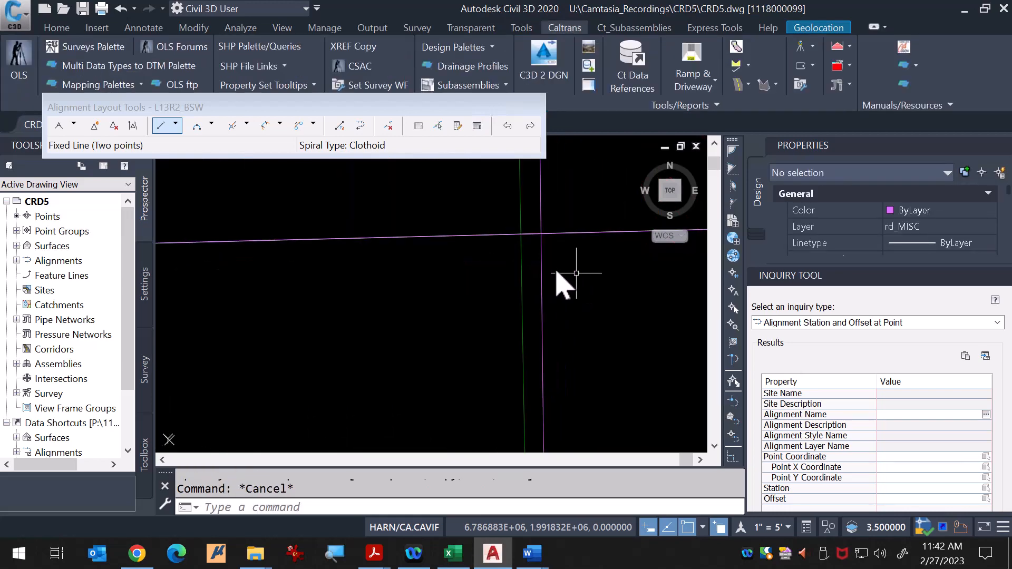
click(541, 265)
scroll(485, 294, down, 6)
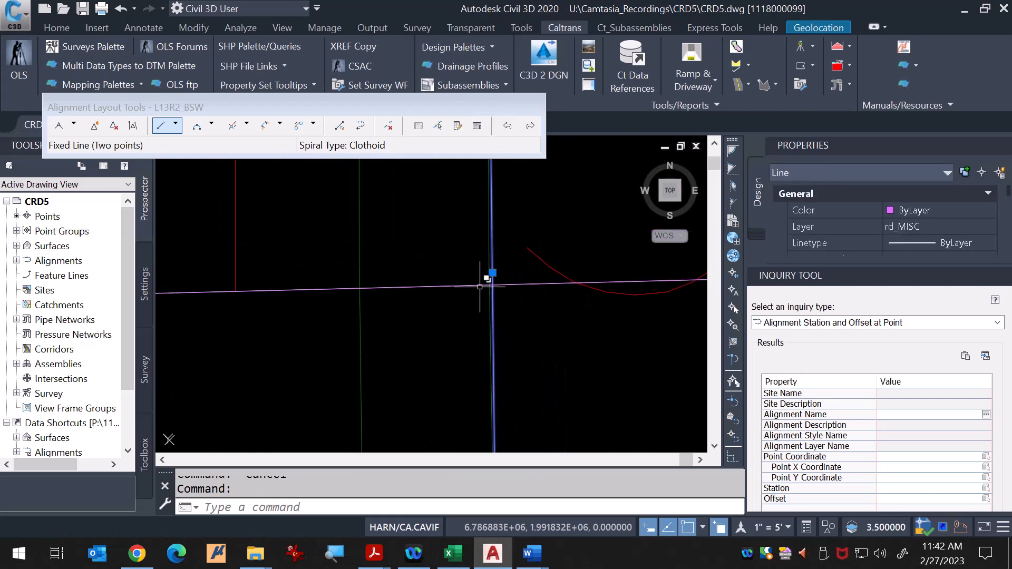
key(Delete)
Step: Redraw the short line along the eastern green feature line, snapping to it on both sides of L13R2_ENDCONST
scroll(469, 268, down, 3)
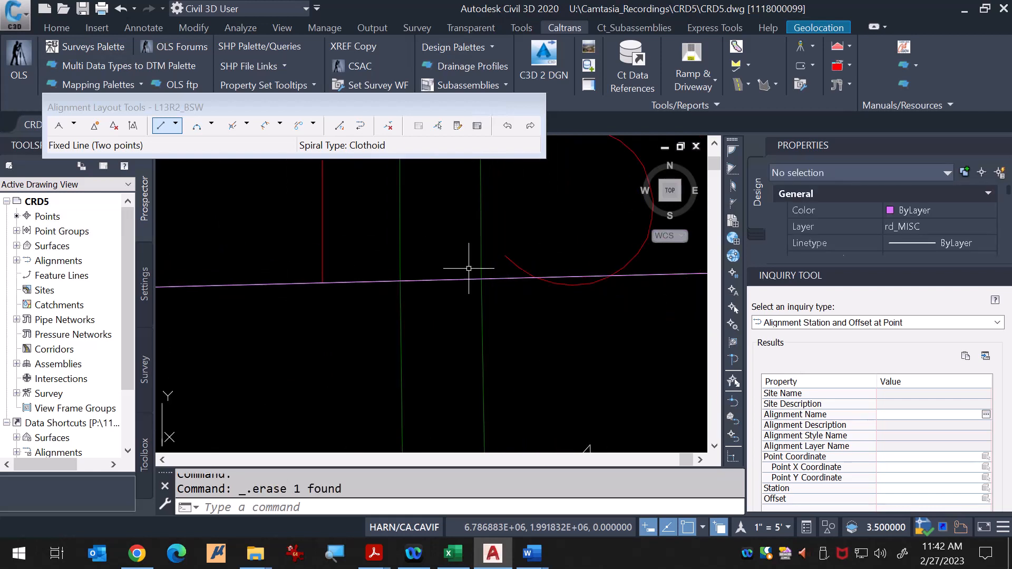
text(L)
key(Return)
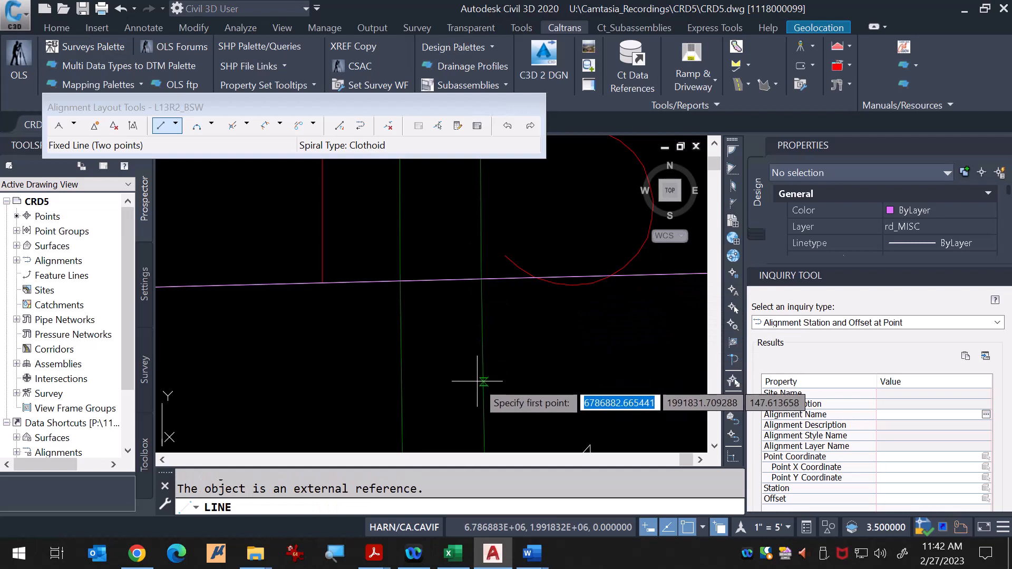
click(481, 380)
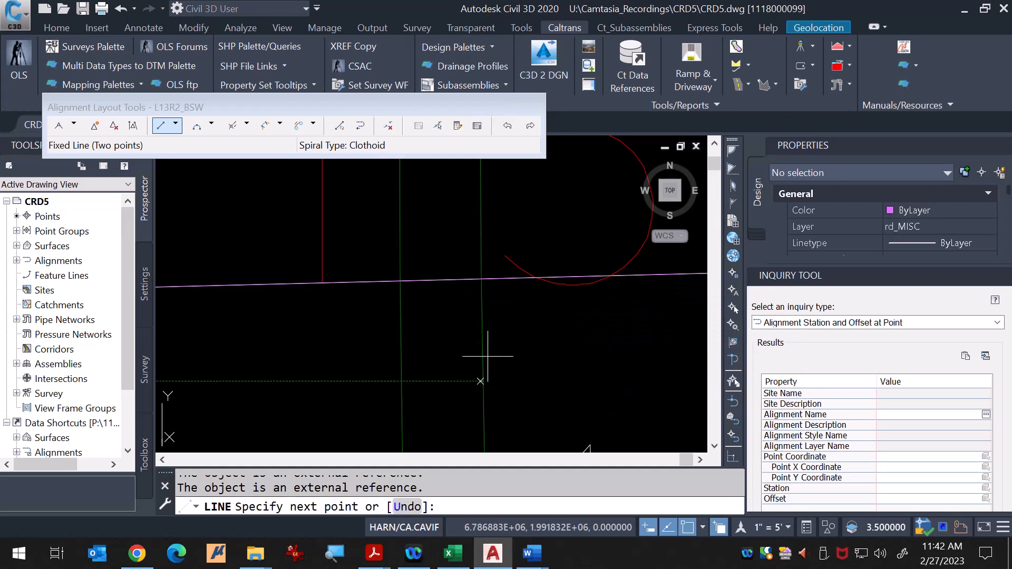
click(481, 210)
key(Return)
scroll(508, 280, up, 5)
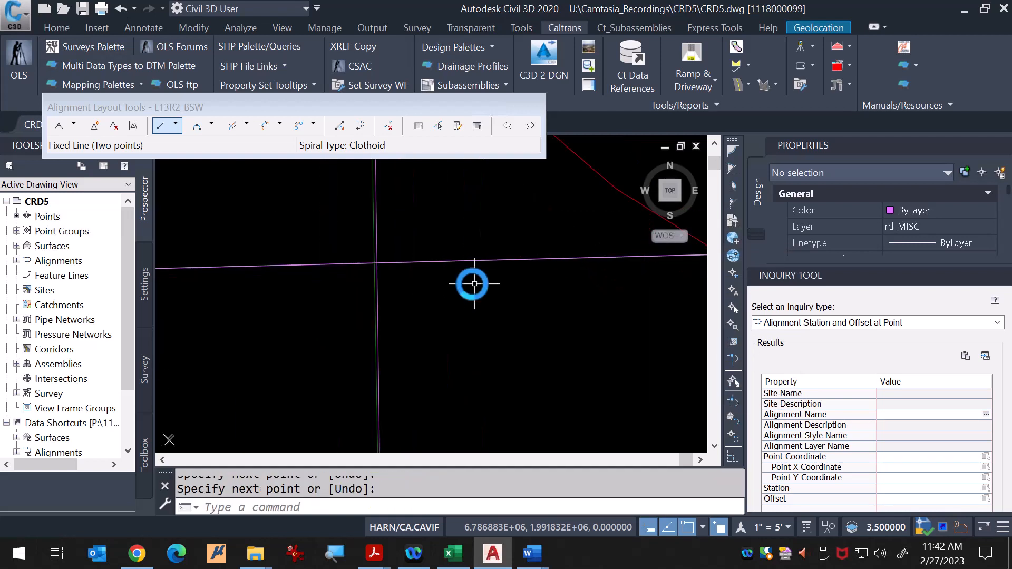
Step: Erase the offset short line running beside the eastern green feature line at L13R2_ENDCONST
scroll(417, 273, up, 4)
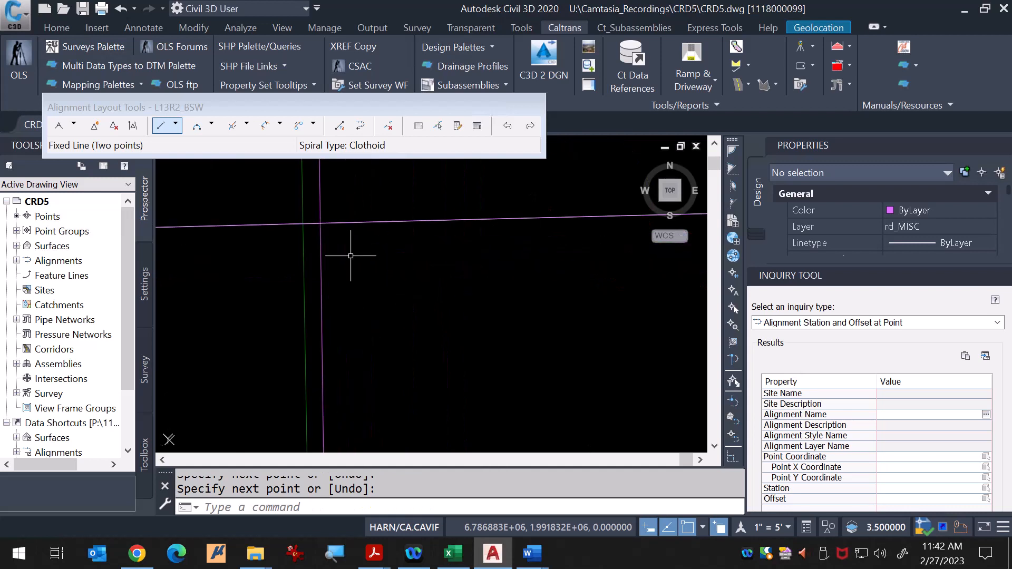
click(319, 248)
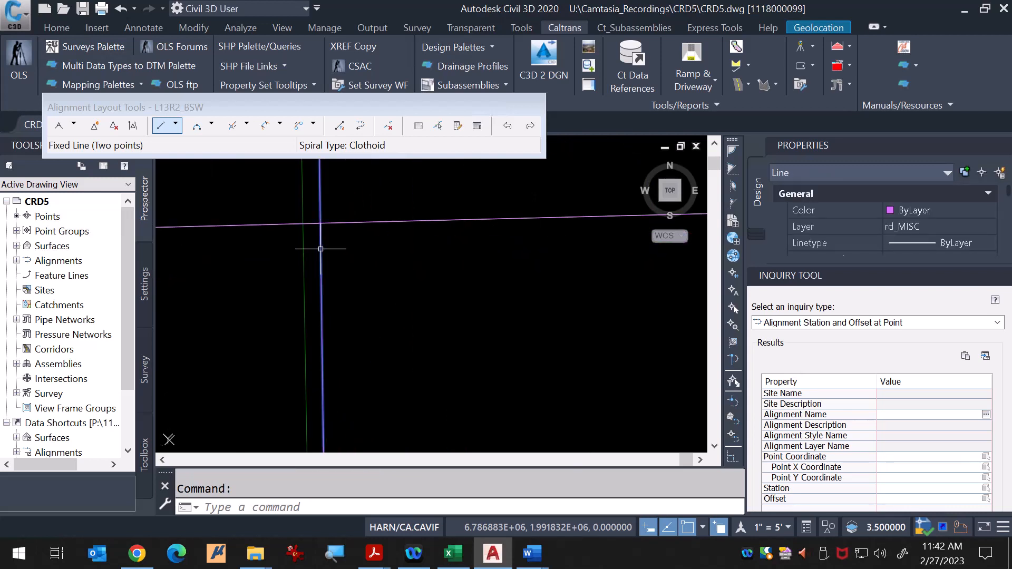
key(Delete)
Step: Draw a short line from the eastern green feature line's crossing with L13R2_ENDCONST southward along the feature line
text(L)
key(Return)
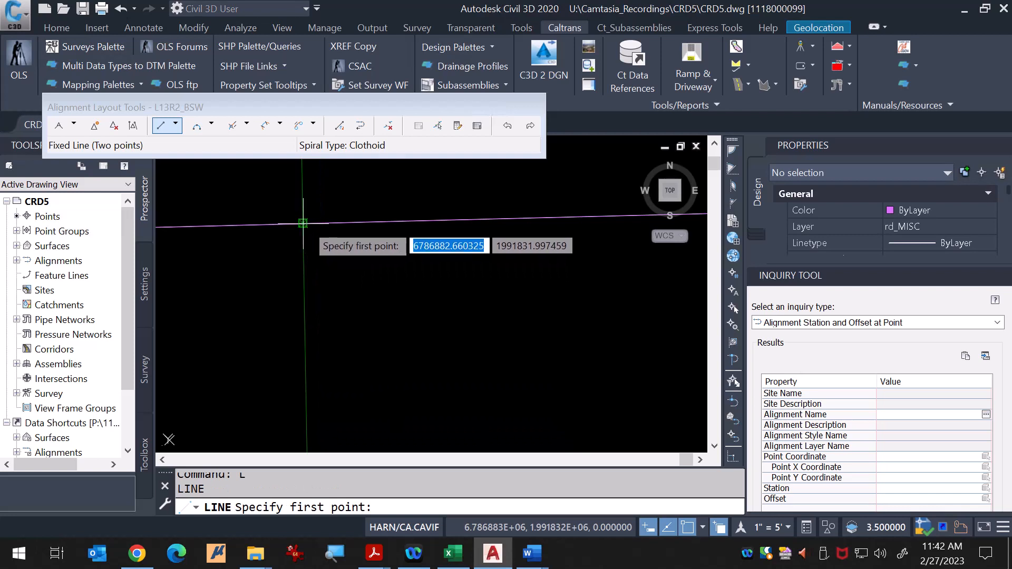
click(304, 223)
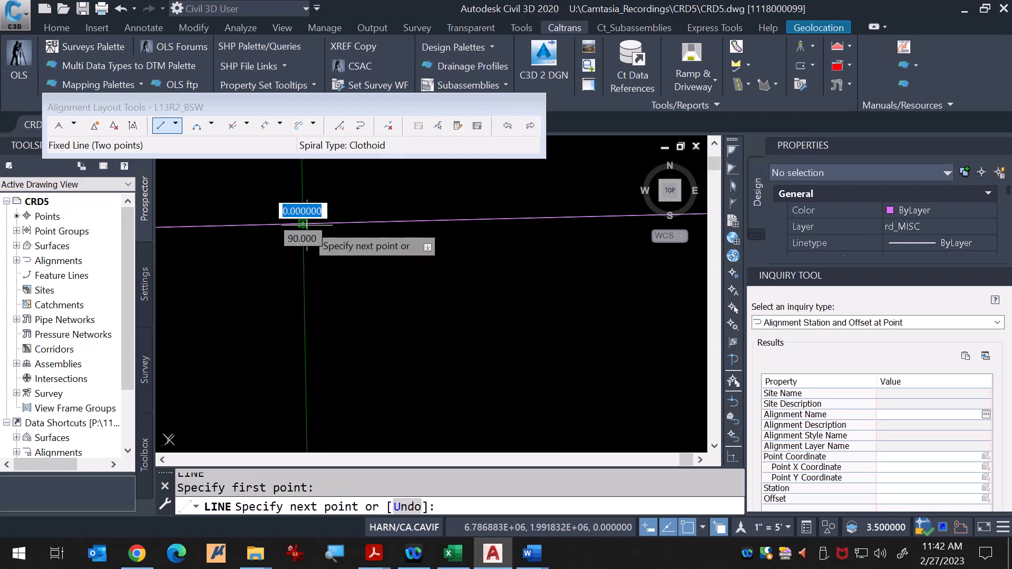
click(306, 349)
key(Return)
Step: Stretch the end point of the L13R2_BSW alignment to the marked crossing of the eastern green feature line with L13R2_ENDCONST
scroll(300, 228, up, 4)
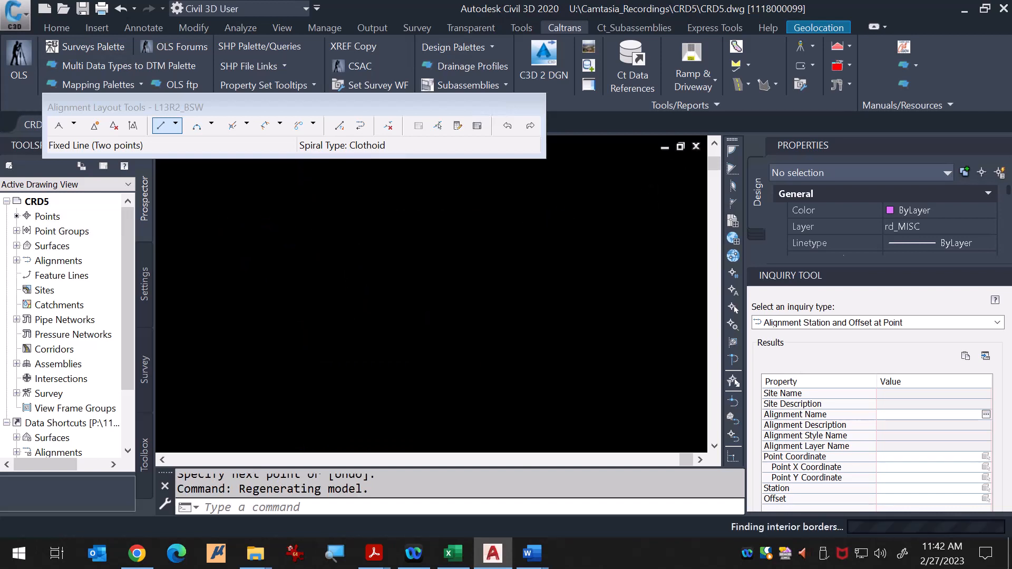
scroll(453, 306, up, 5)
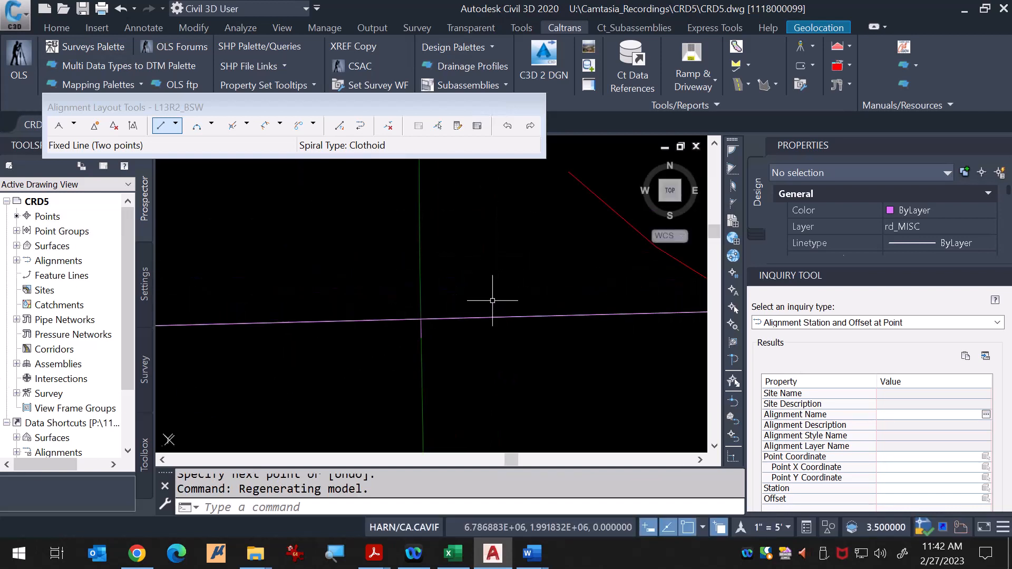
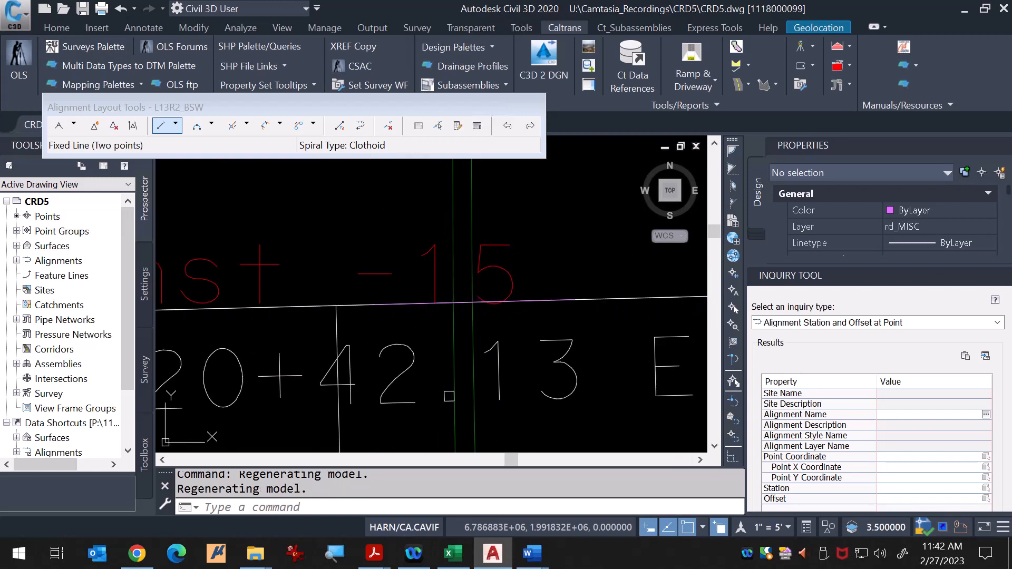
scroll(478, 299, down, 2)
key(Escape)
key(Escape)
click(389, 314)
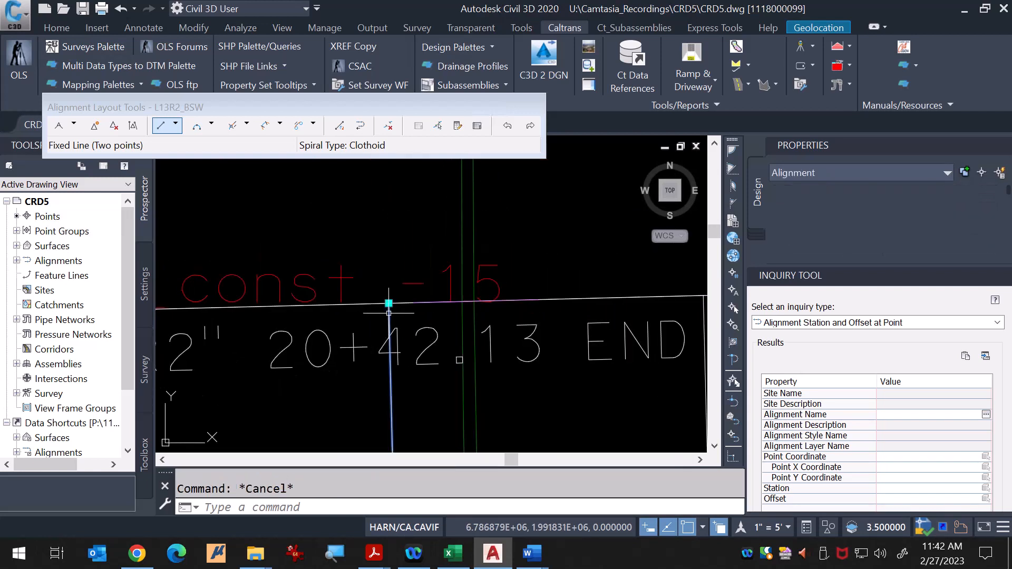
click(389, 303)
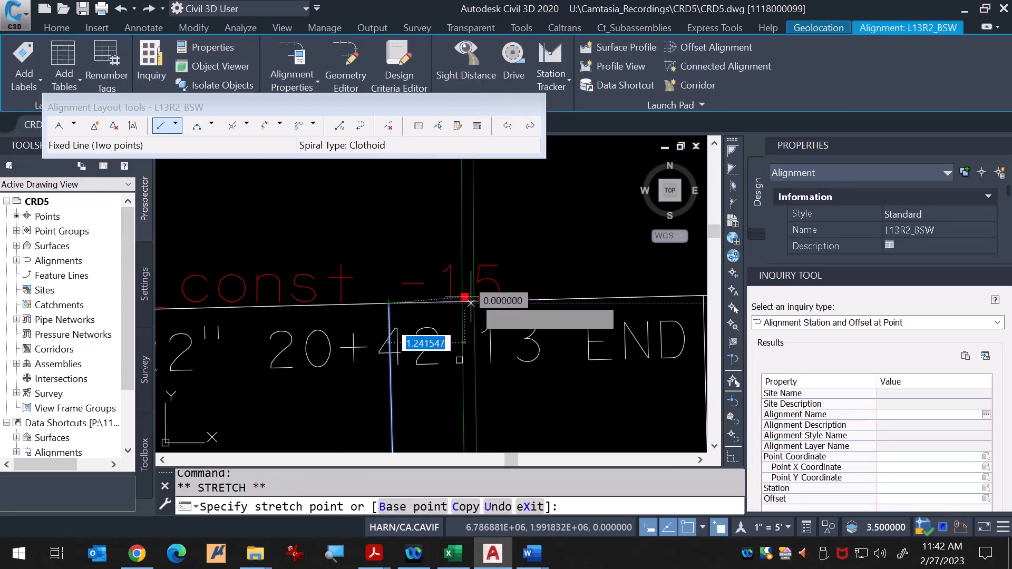
scroll(490, 302, up, 2)
scroll(497, 301, up, 4)
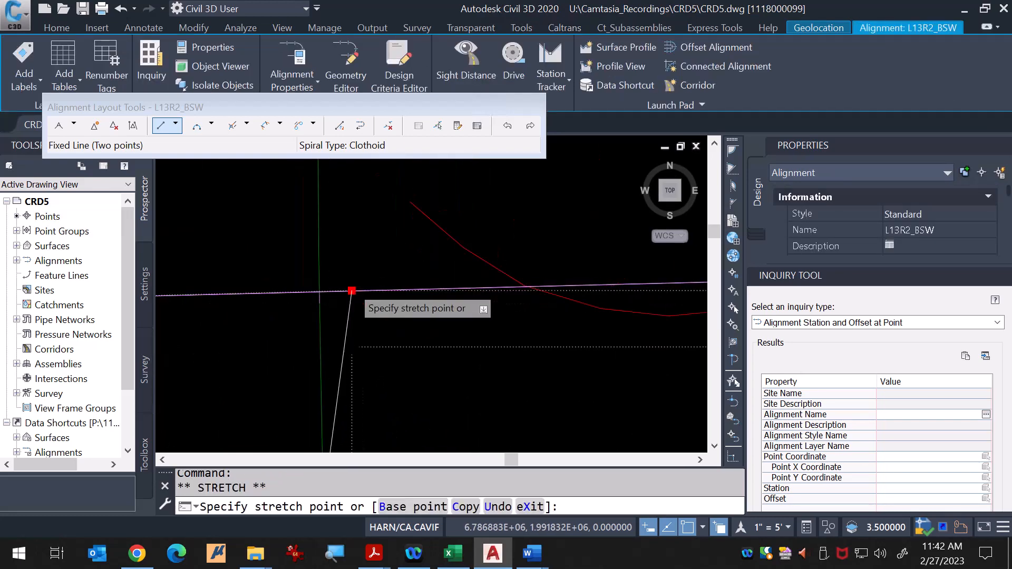
scroll(300, 294, up, 2)
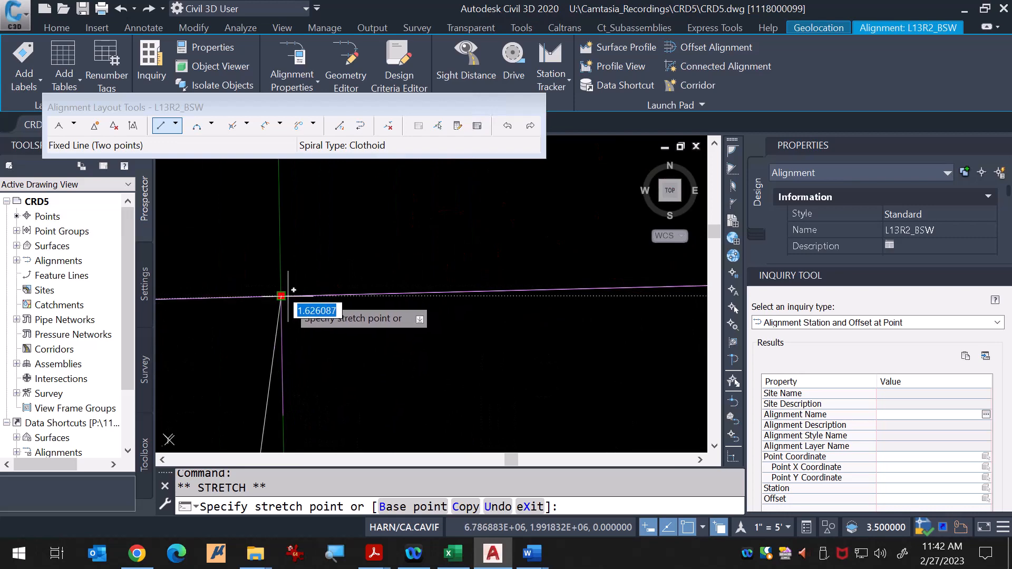
click(282, 295)
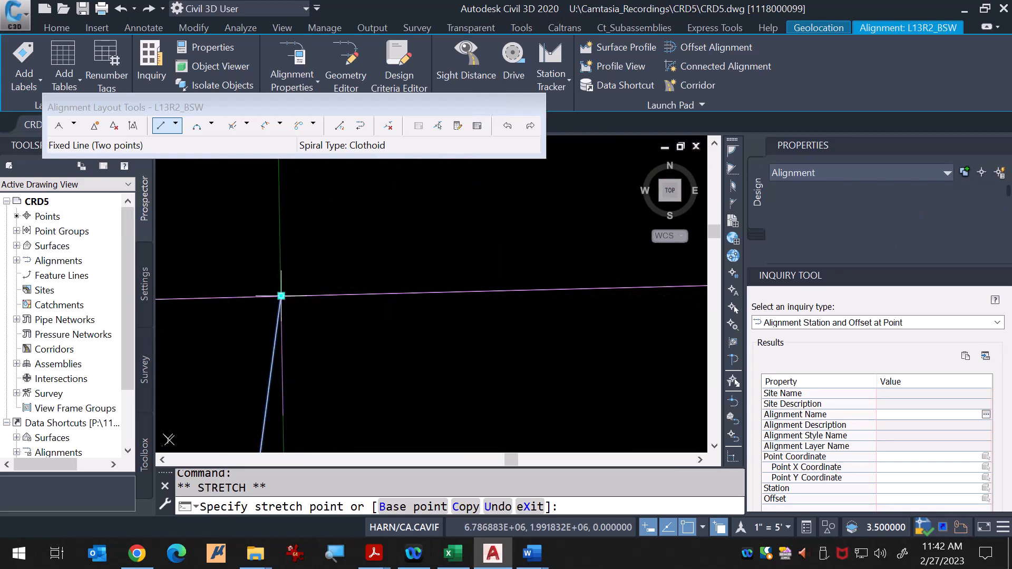
text(l)
key(Return)
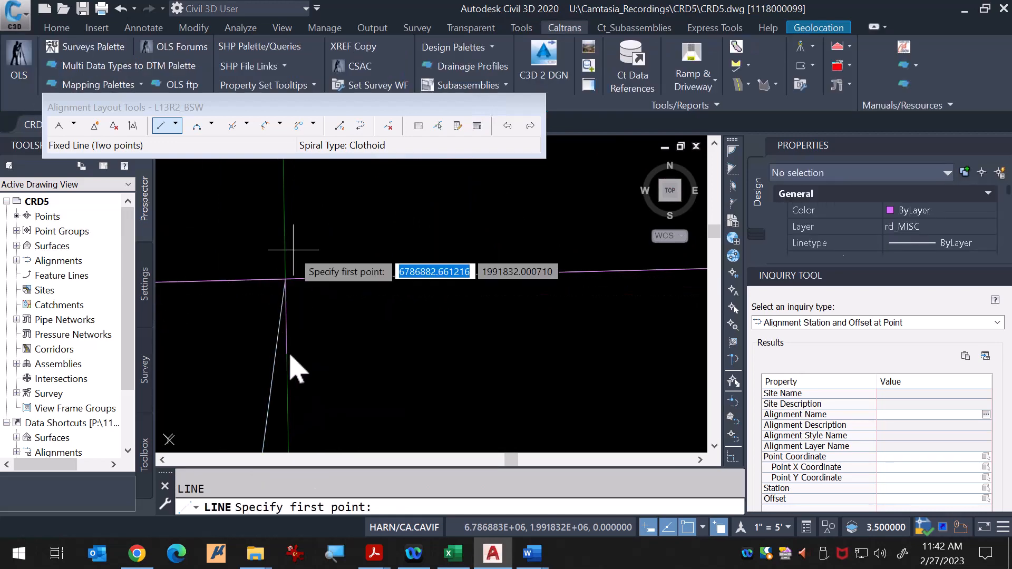
click(285, 337)
key(Escape)
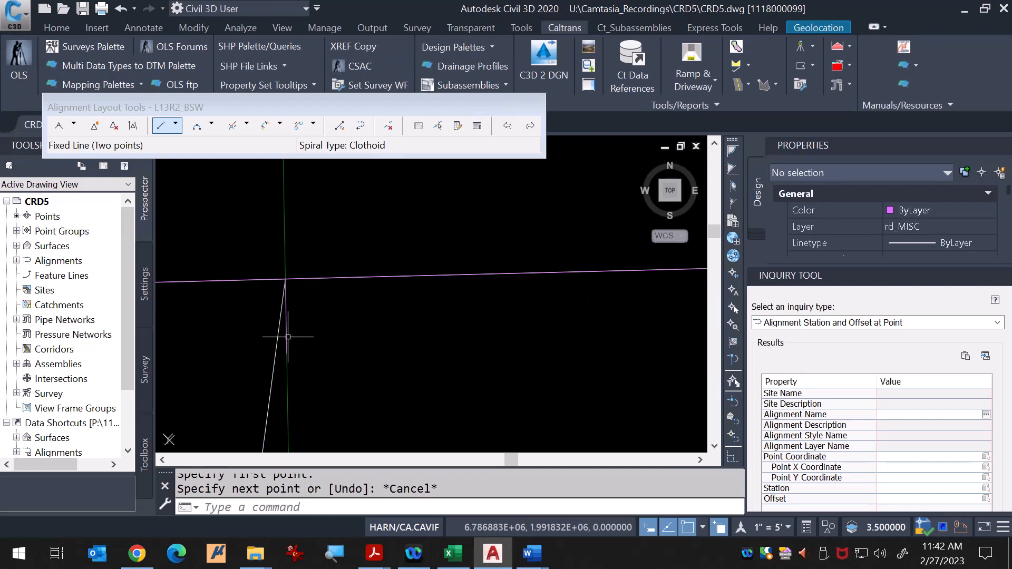
Step: Erase the two short marker lines at the L13R2_BSW end point, along the feature line and along L13R2_ENDCONST
click(288, 336)
key(Delete)
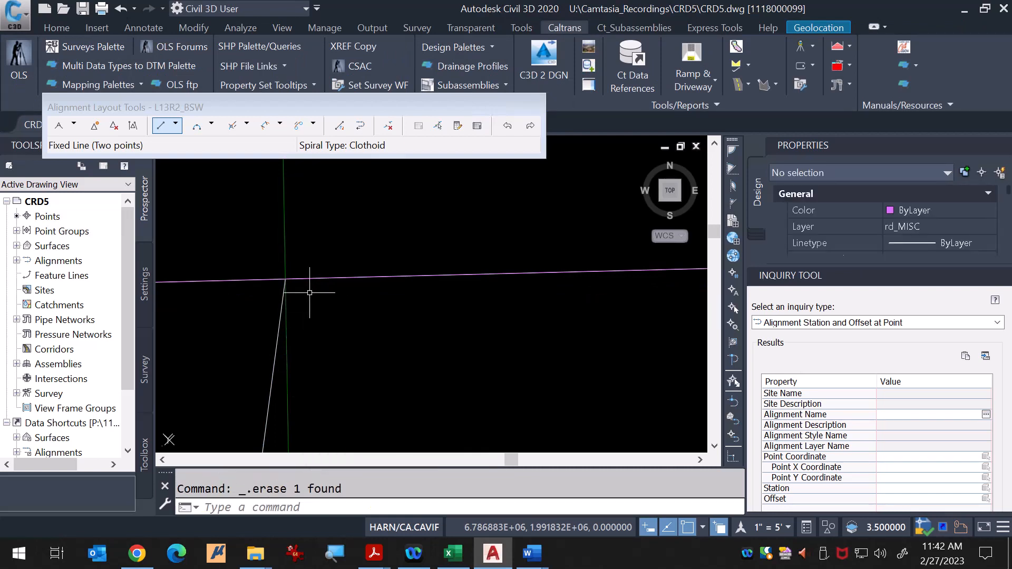
click(315, 281)
key(Escape)
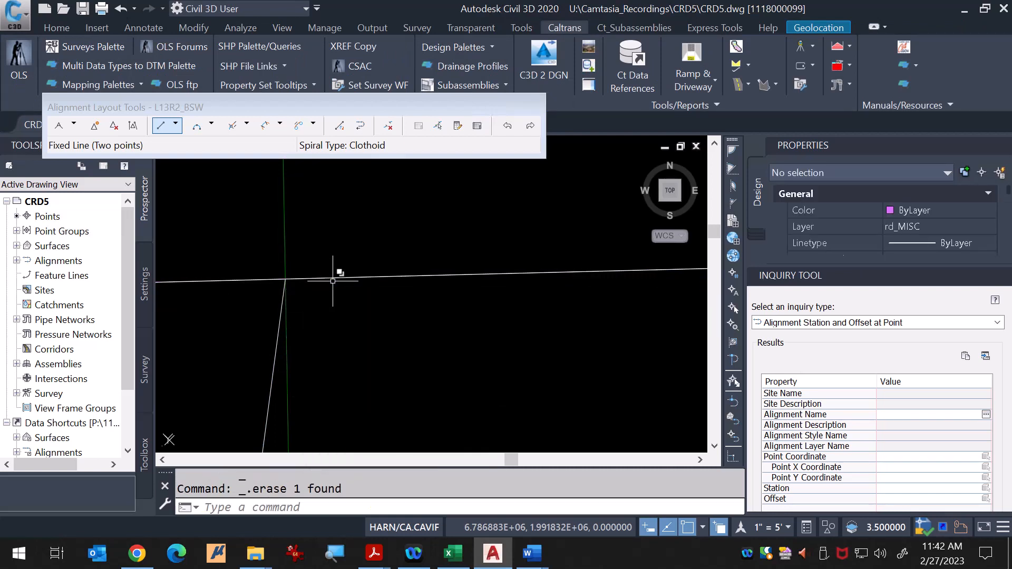
Step: Erase the two crossing marker lines at the L13R2_BSW start point on L13R2_BEGCONST
scroll(339, 271, up, 3)
scroll(384, 253, down, 5)
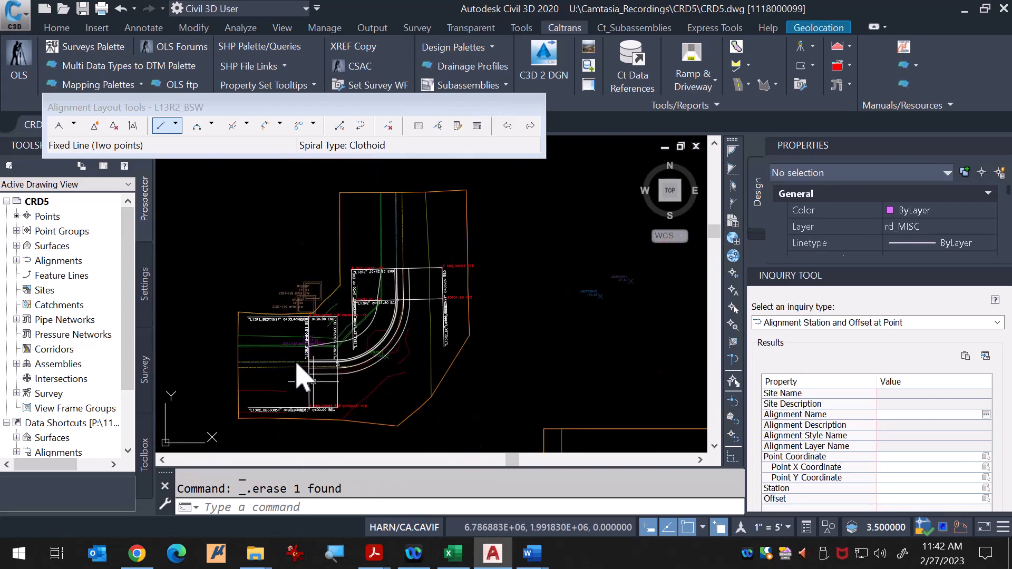
scroll(298, 365, up, 6)
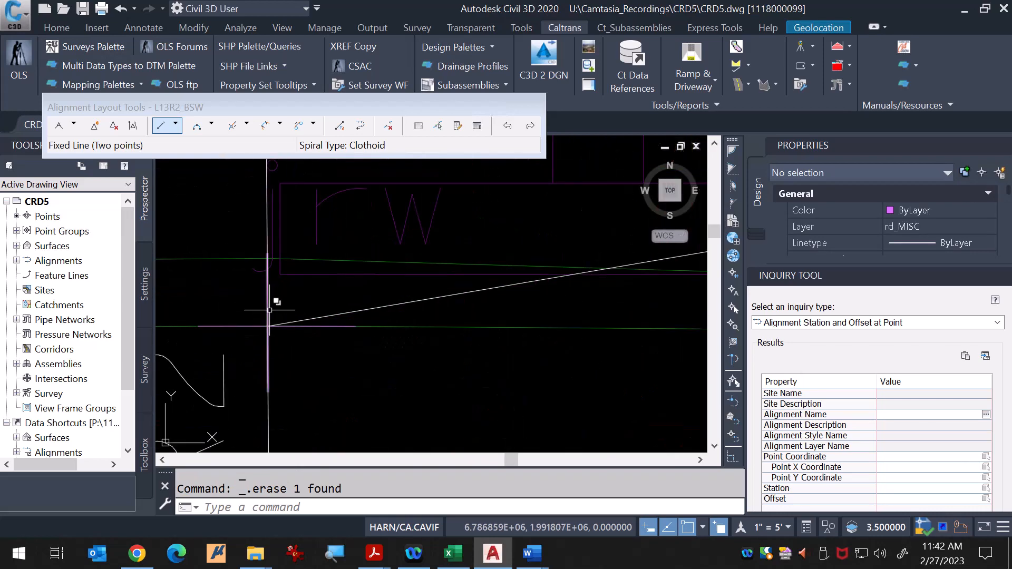
click(270, 323)
key(Escape)
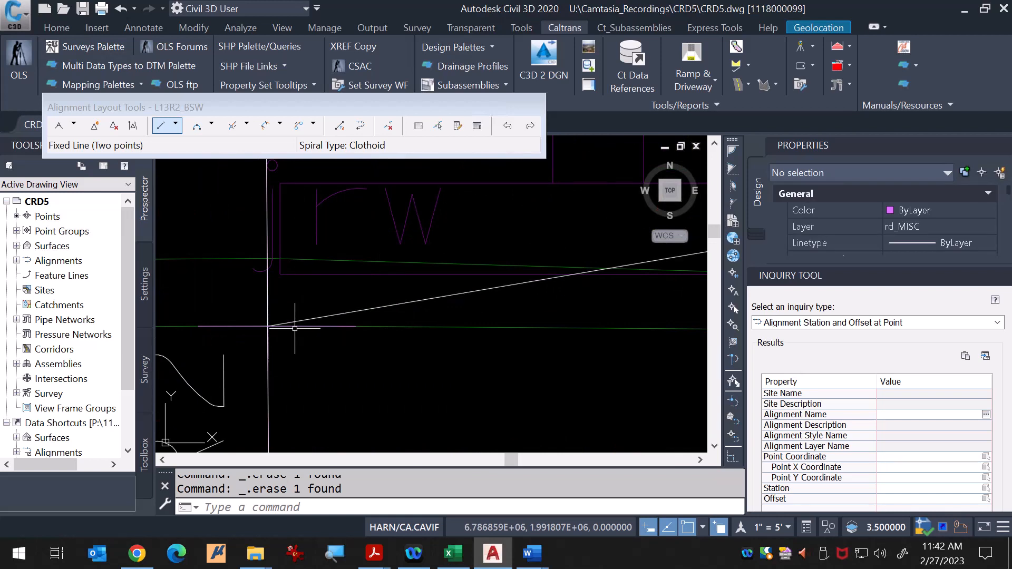
click(298, 326)
key(Escape)
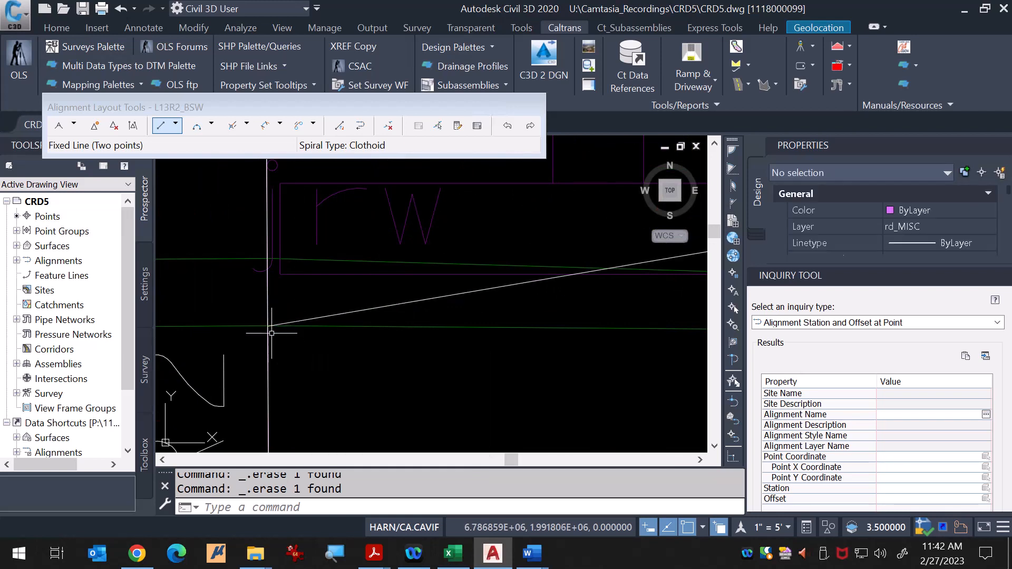
Step: Trace a short line along the green feature line across L13R2_BEGCONST near the L13R2_BSW start point
scroll(274, 326, up, 8)
scroll(280, 343, down, 5)
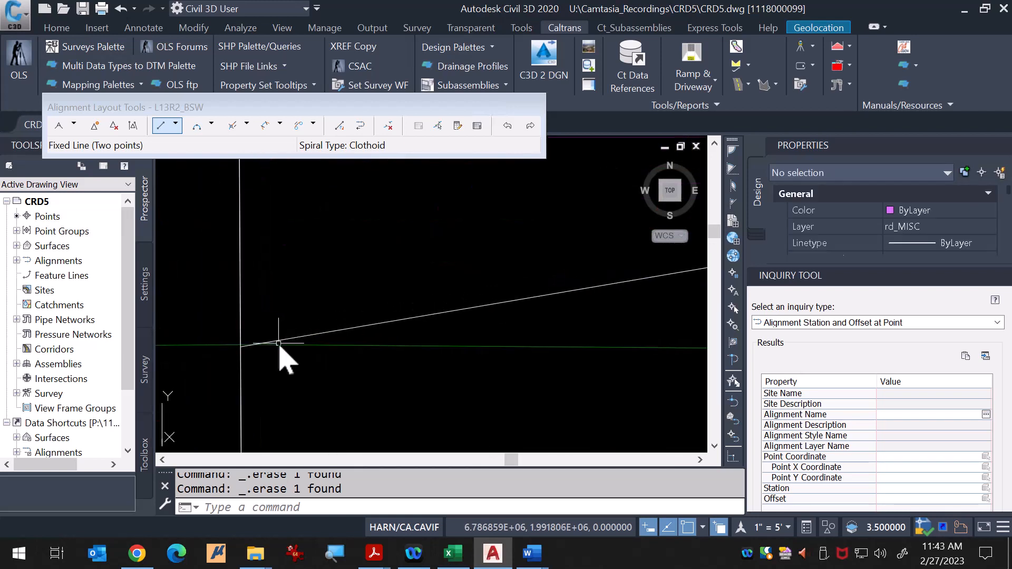
scroll(246, 352, up, 8)
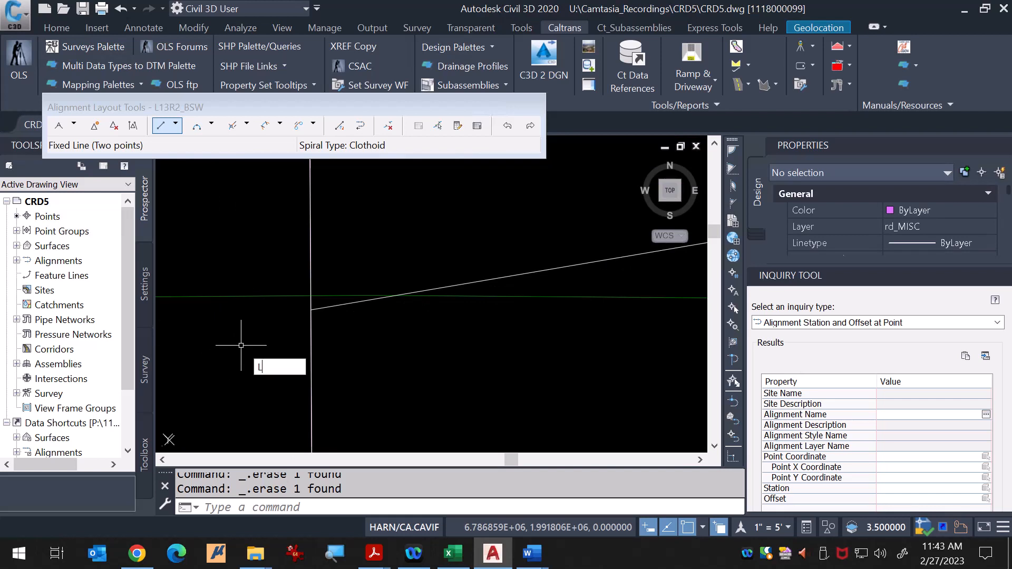
text(L)
key(Return)
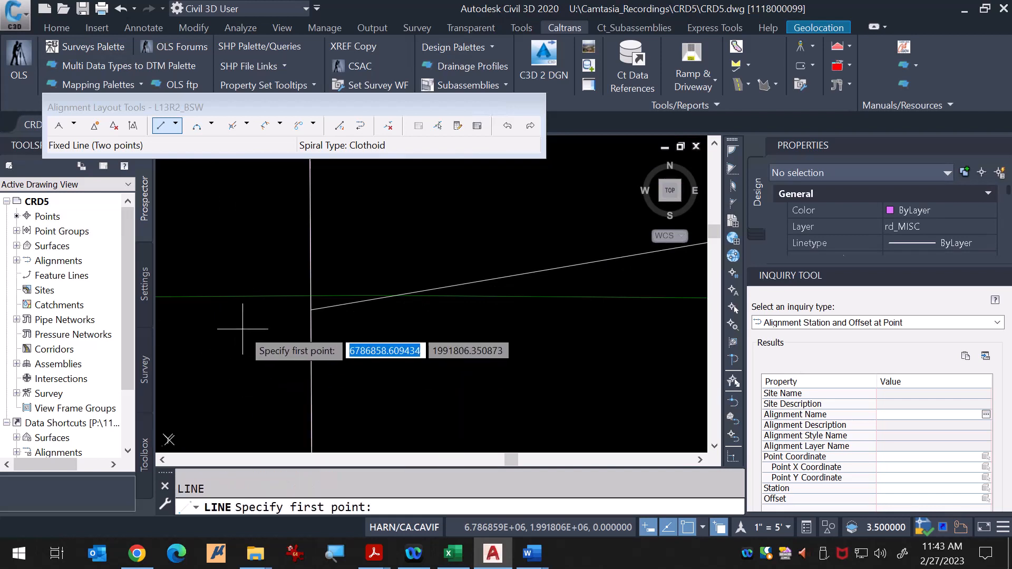
click(310, 308)
click(428, 296)
key(Return)
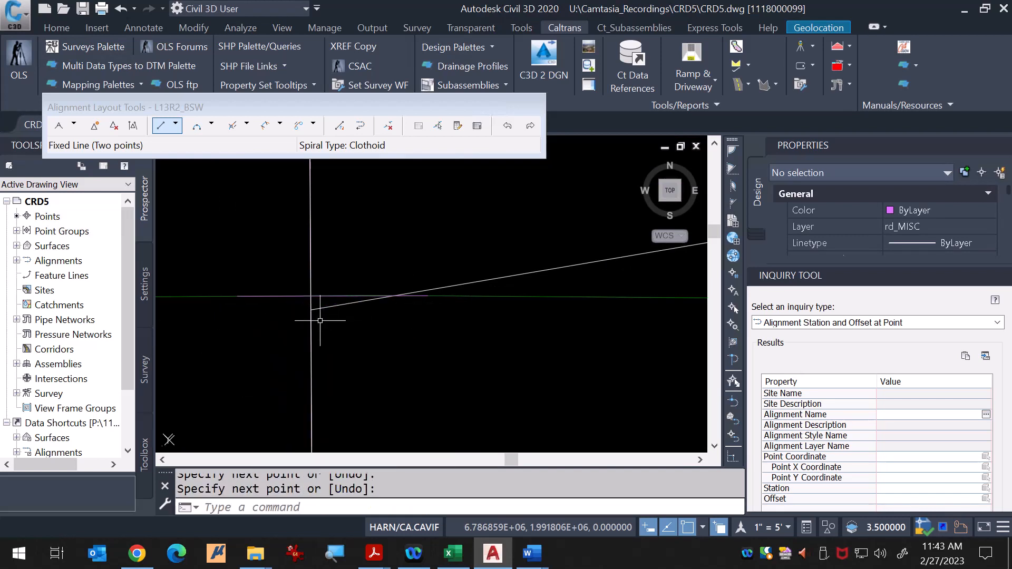
Step: Draw a short line along L13R2_BEGCONST from below the green feature line to above it
scroll(303, 311, up, 2)
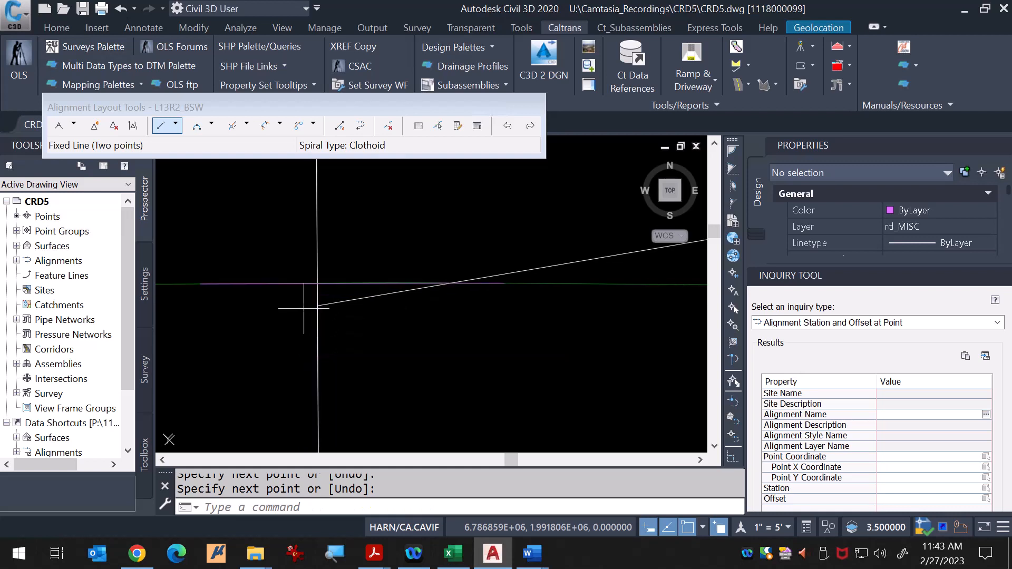
key(Return)
click(311, 303)
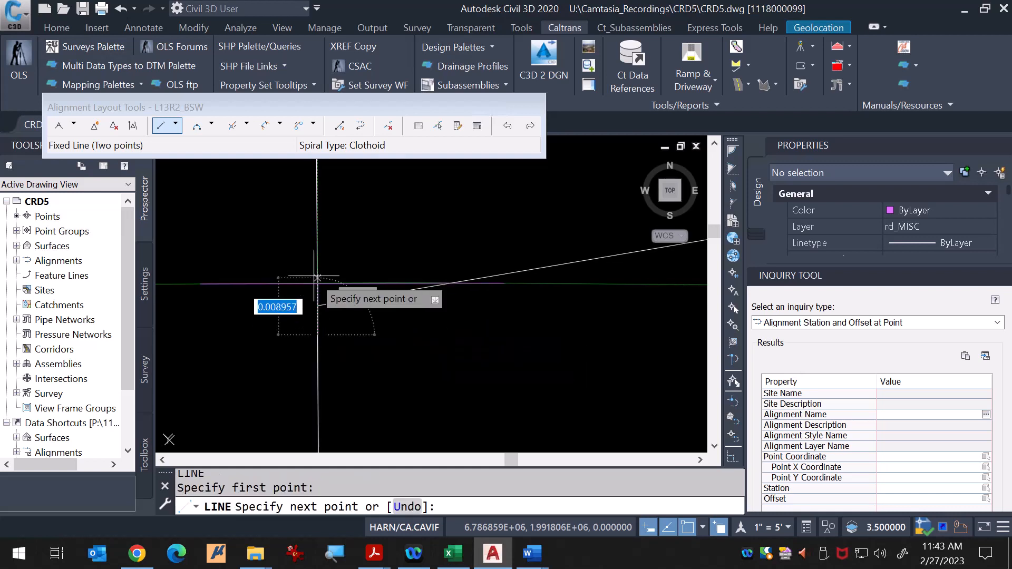
click(317, 236)
key(Return)
click(341, 303)
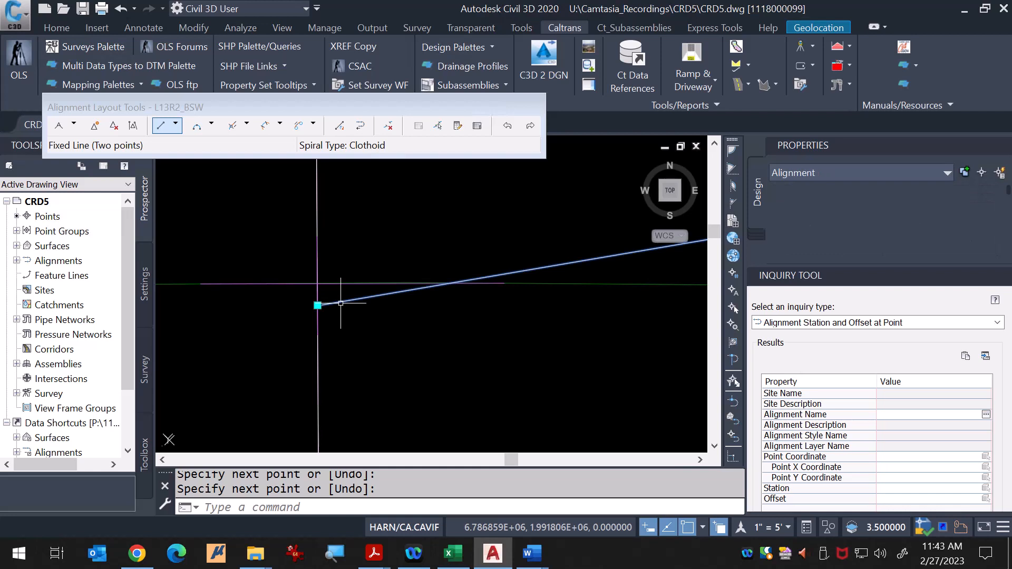
click(317, 305)
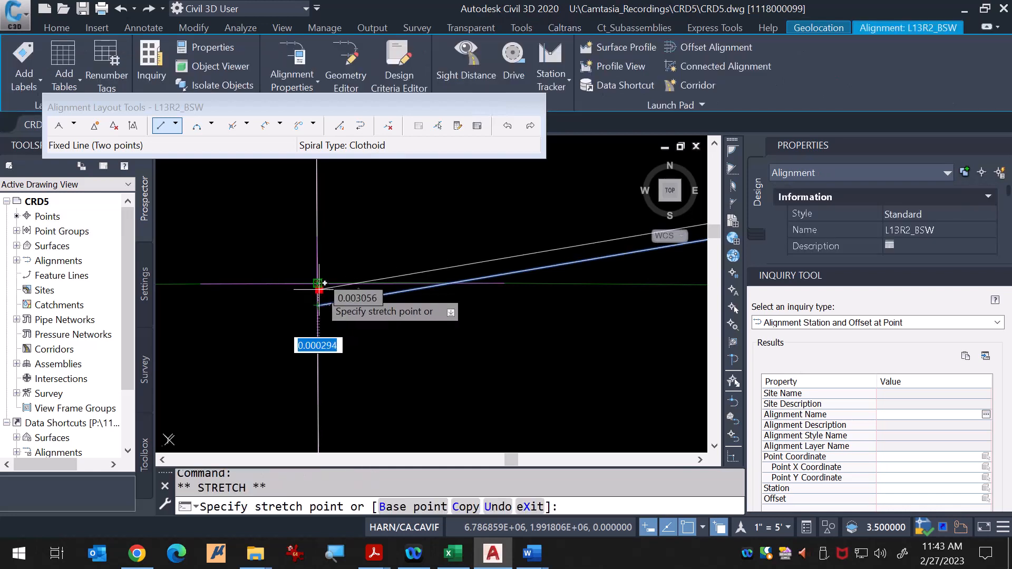
scroll(323, 277, up, 8)
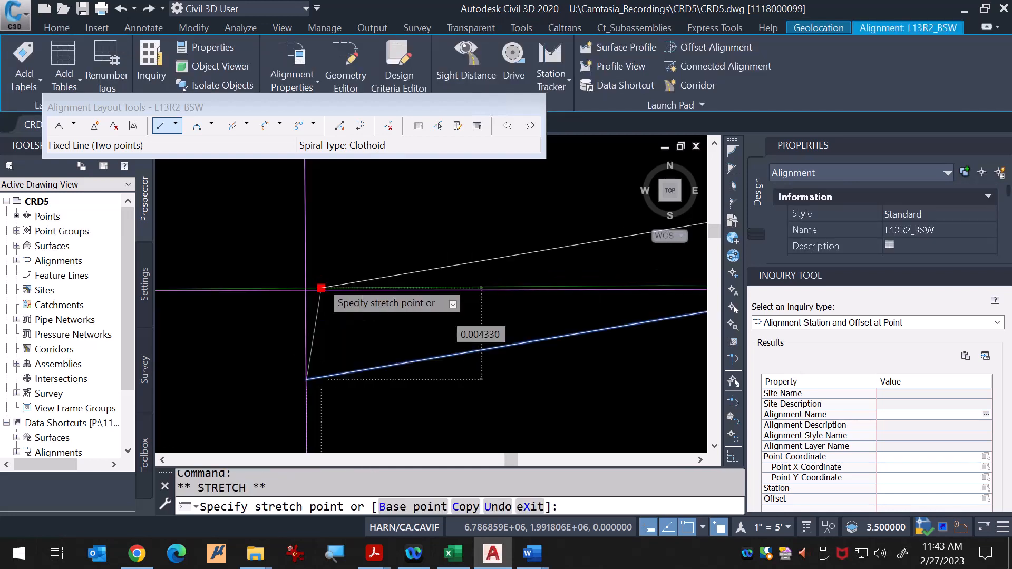
key(Escape)
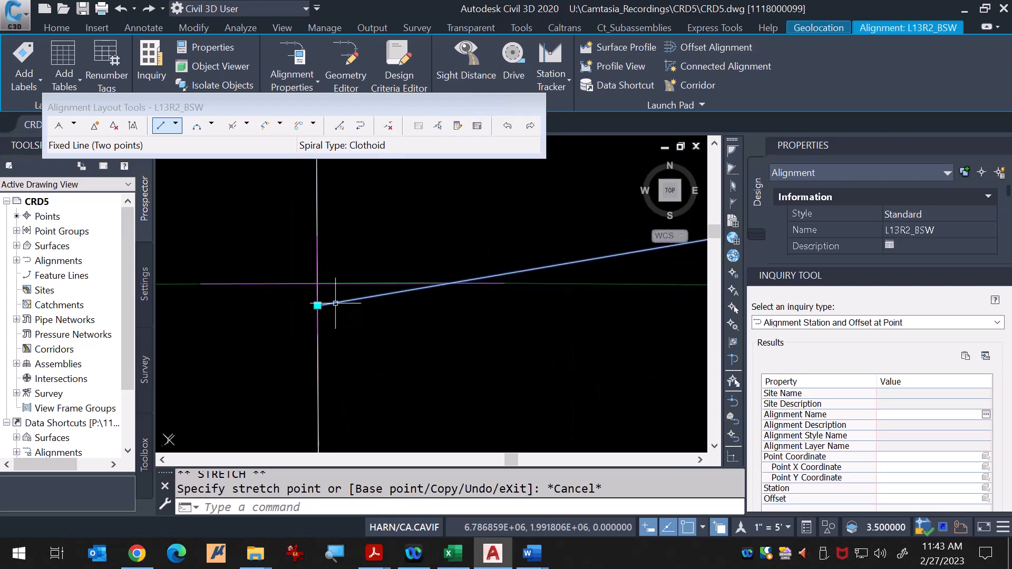
key(Escape)
Step: Erase the short line running slightly below the green feature line at L13R2_BEGCONST
scroll(311, 290, up, 3)
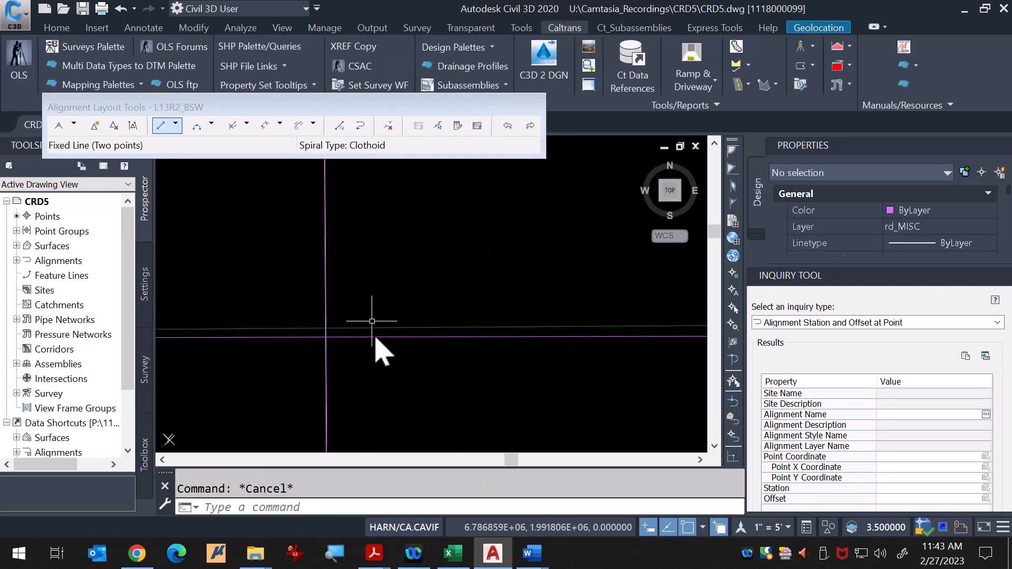
click(373, 336)
key(Delete)
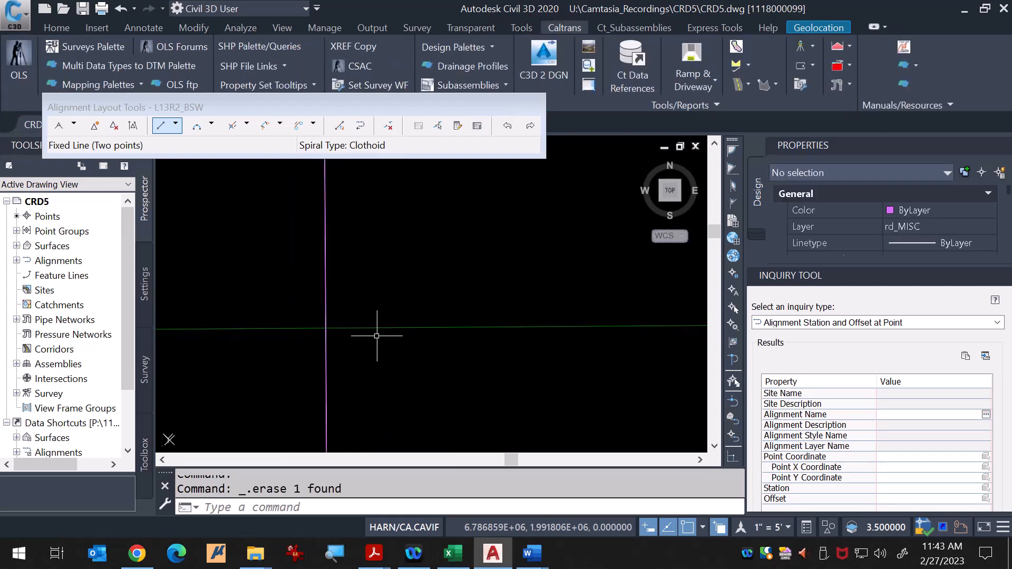
Step: Redraw a very short line snapped onto the green feature line on both sides of L13R2_BEGCONST
text(L)
key(Return)
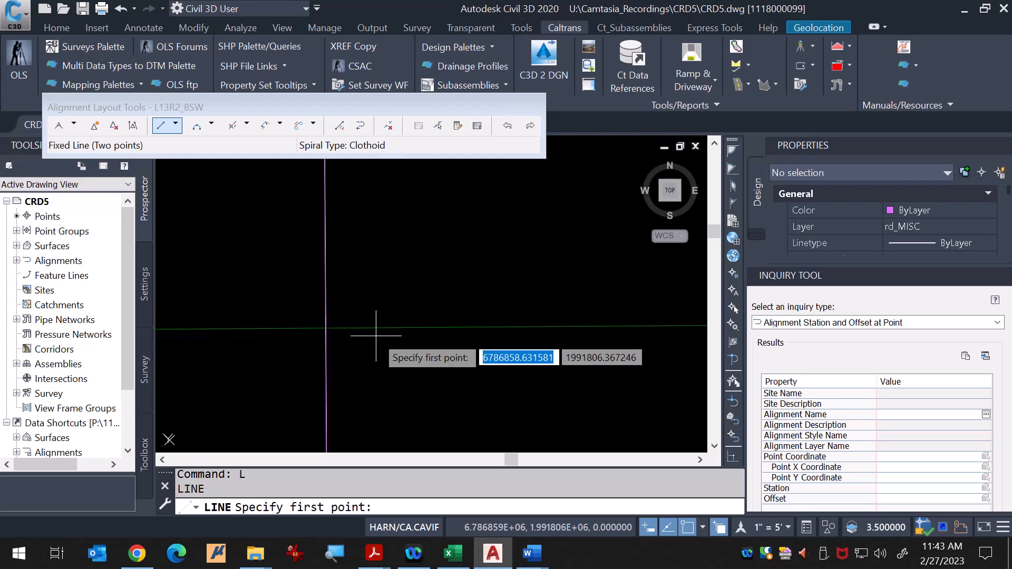
click(298, 328)
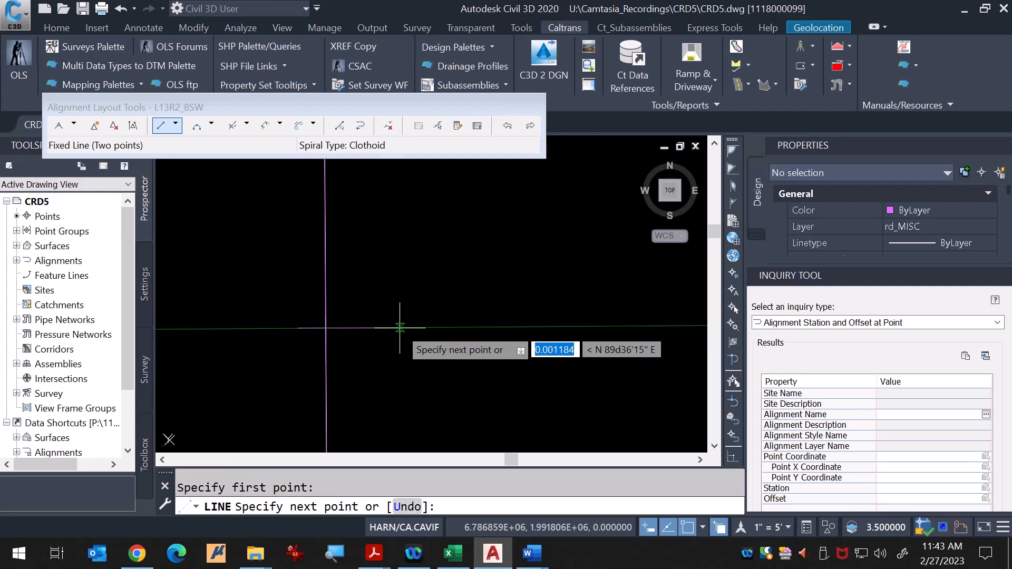
key(Return)
scroll(400, 310, down, 4)
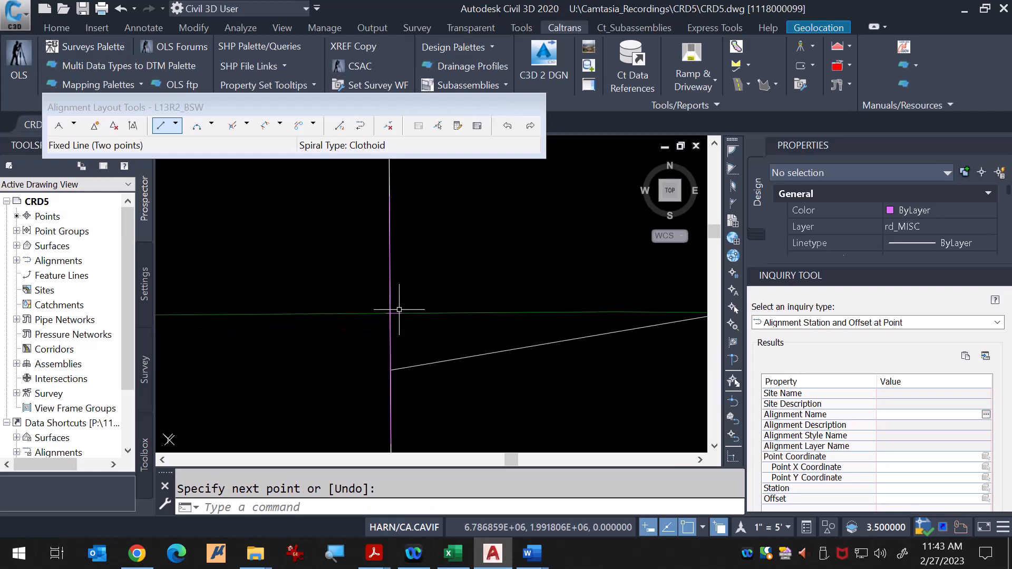
Step: Stretch the L13R2_BSW alignment's start point onto the crossing of the green feature line and L13R2_BEGCONST
scroll(399, 310, down, 2)
click(426, 340)
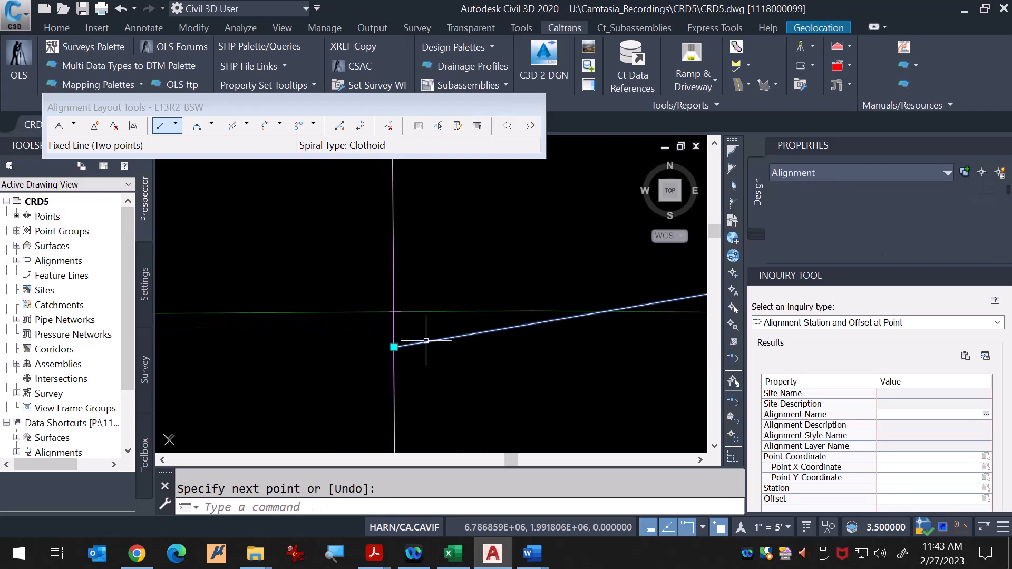
click(395, 346)
scroll(393, 321, up, 5)
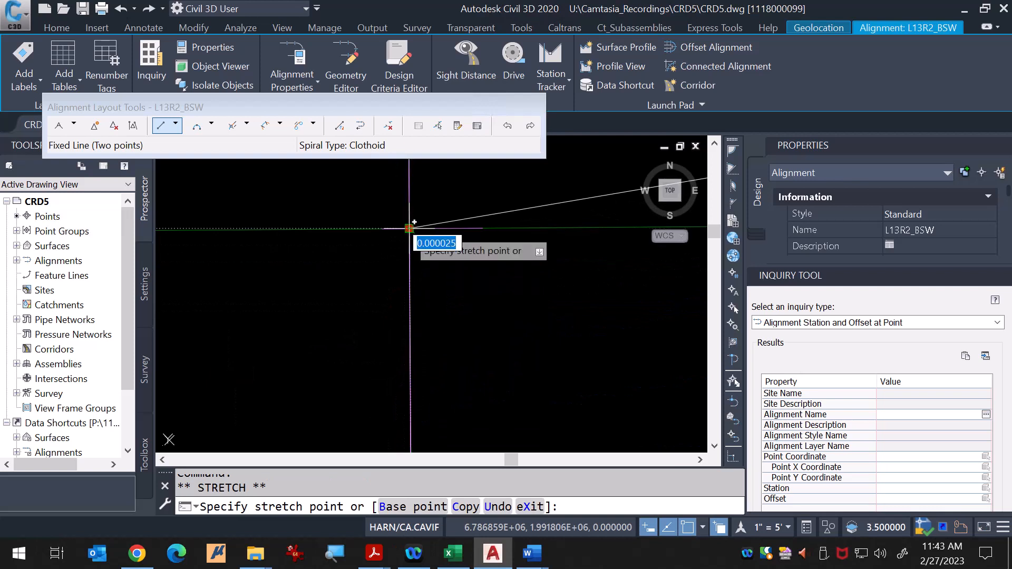
scroll(409, 228, up, 1)
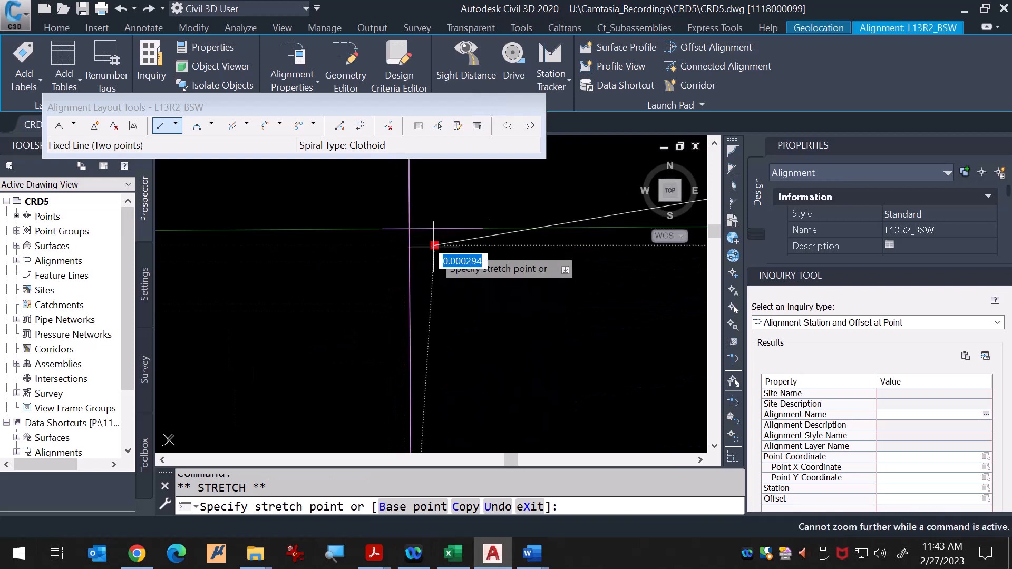
click(409, 228)
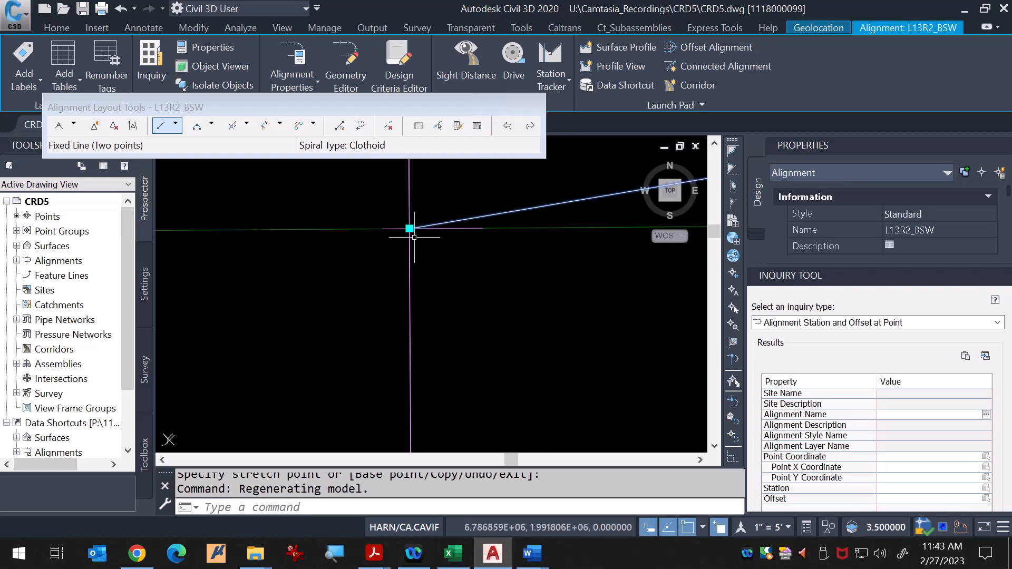
Step: Erase the short helper line lying along the green feature line at the L13R2_BSW start point
middle_drag(414, 237, 414, 281)
key(Escape)
click(452, 294)
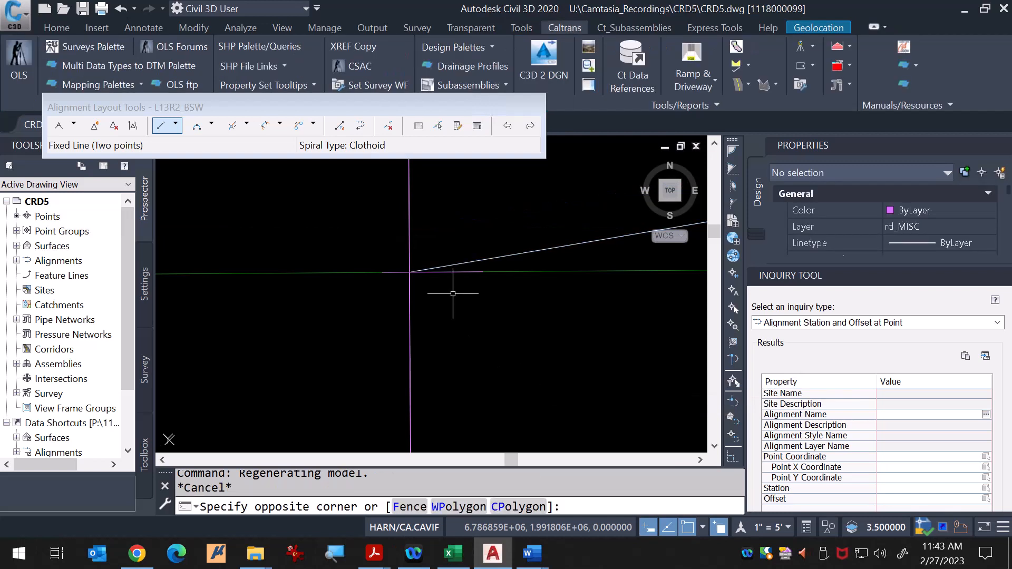
key(Escape)
click(456, 272)
key(Delete)
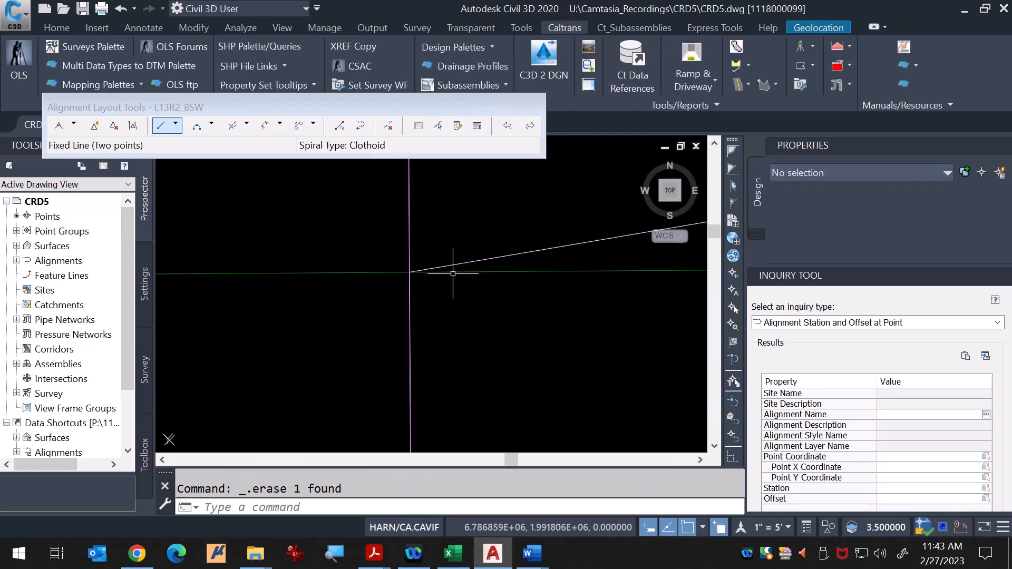
click(410, 294)
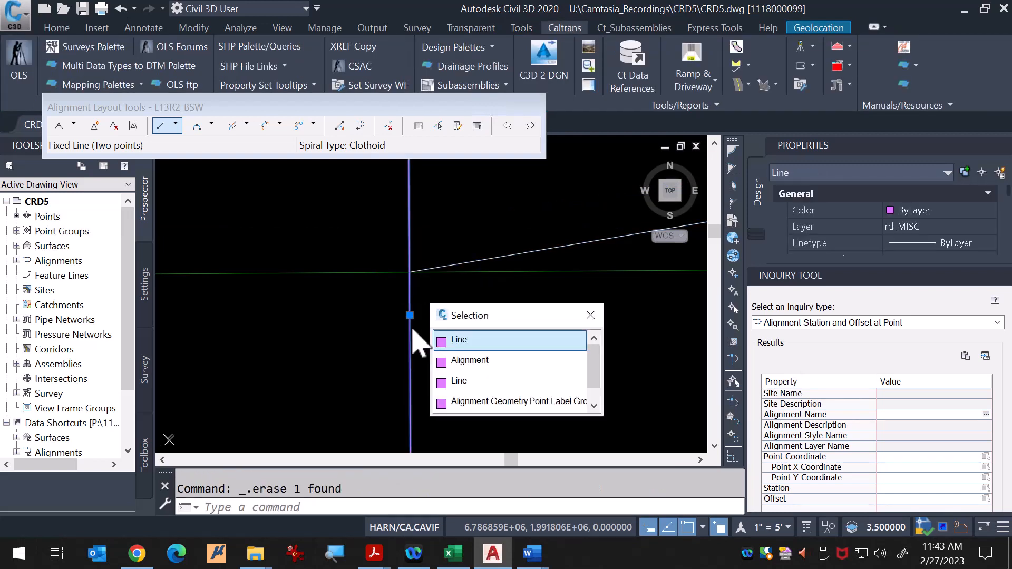
key(Escape)
scroll(366, 343, down, 5)
scroll(361, 308, down, 6)
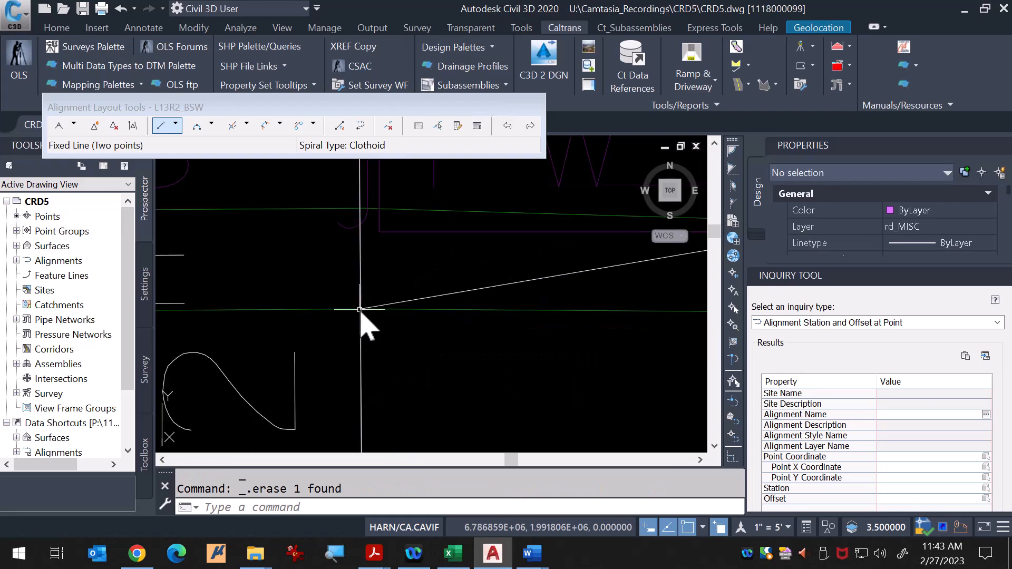
scroll(361, 309, down, 2)
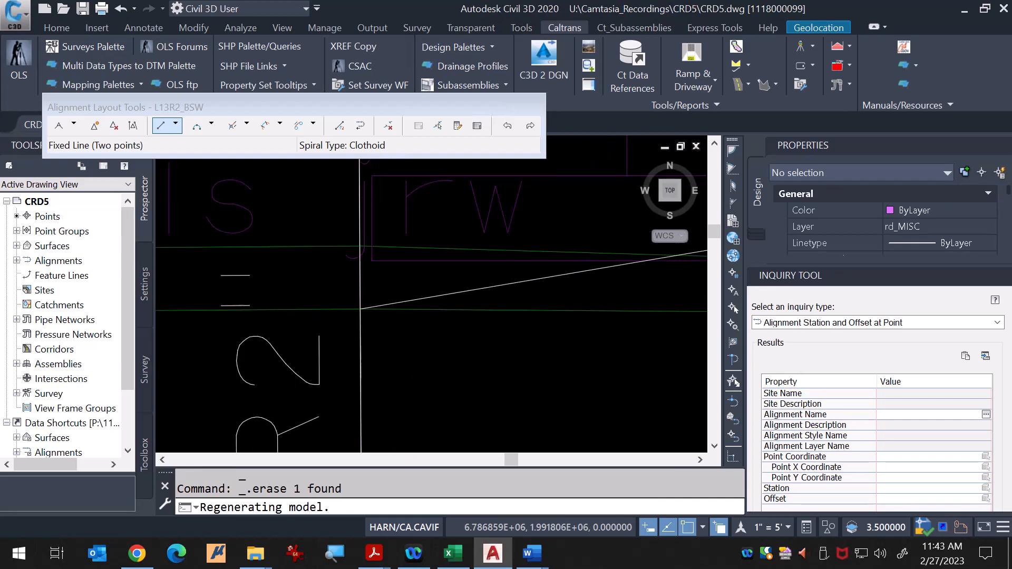
scroll(348, 295, down, 5)
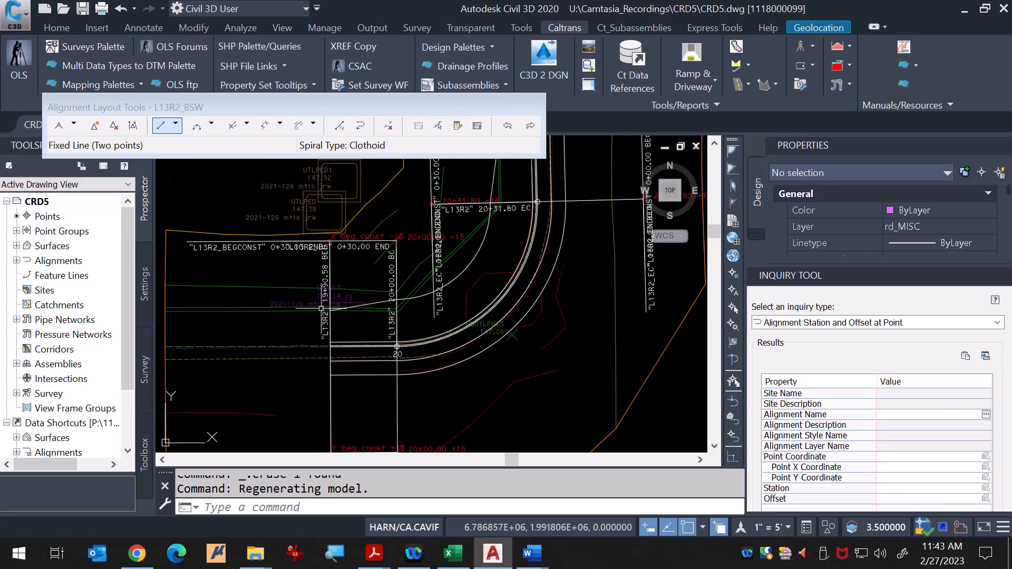
scroll(377, 304, down, 2)
scroll(441, 233, up, 2)
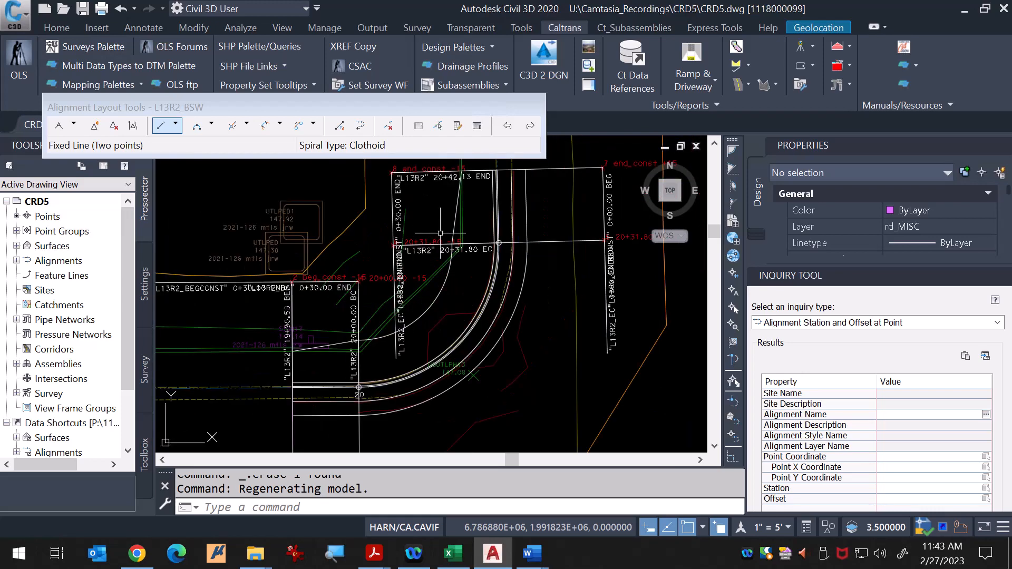
click(434, 299)
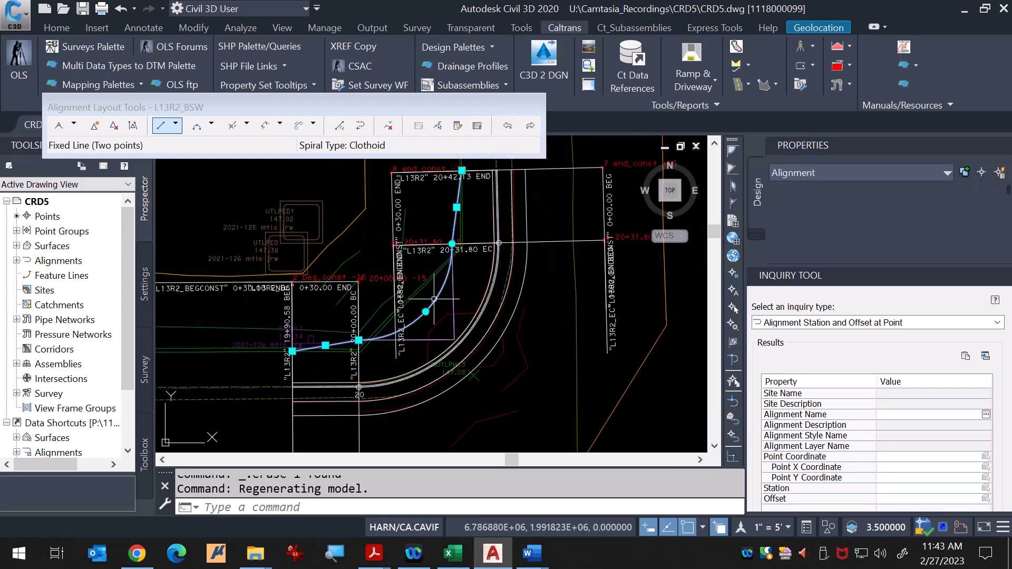
click(601, 47)
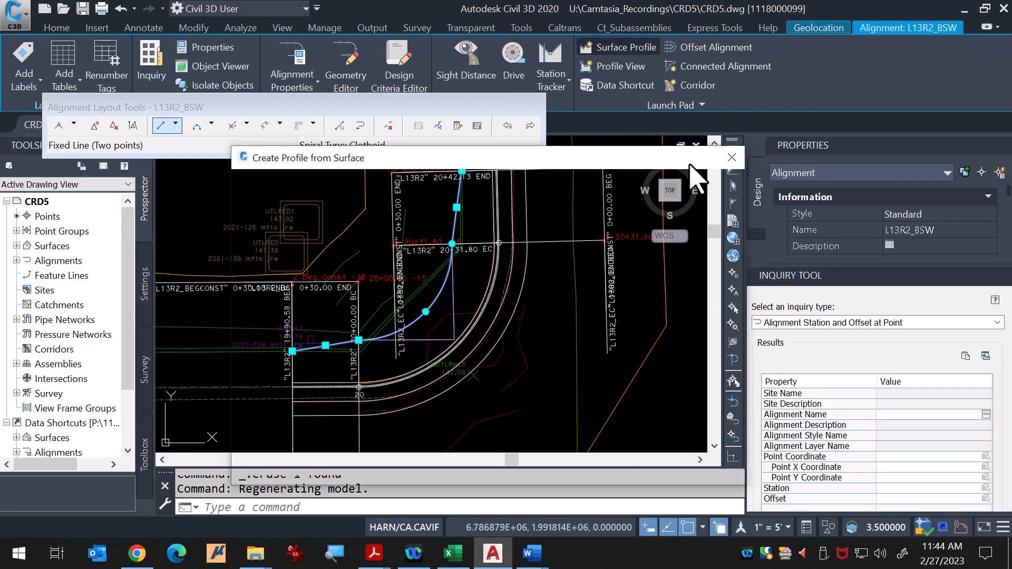
click(705, 307)
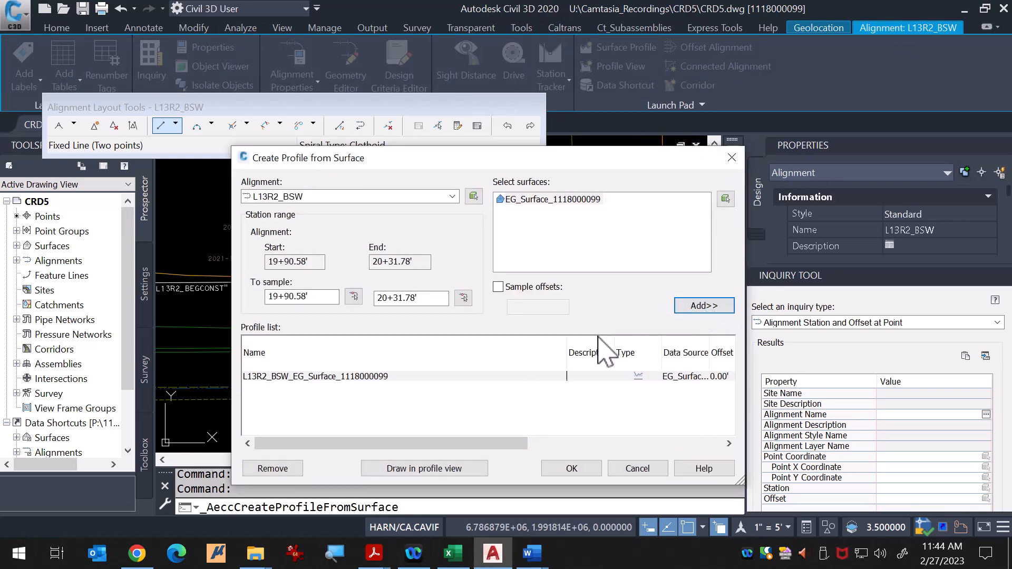
click(454, 468)
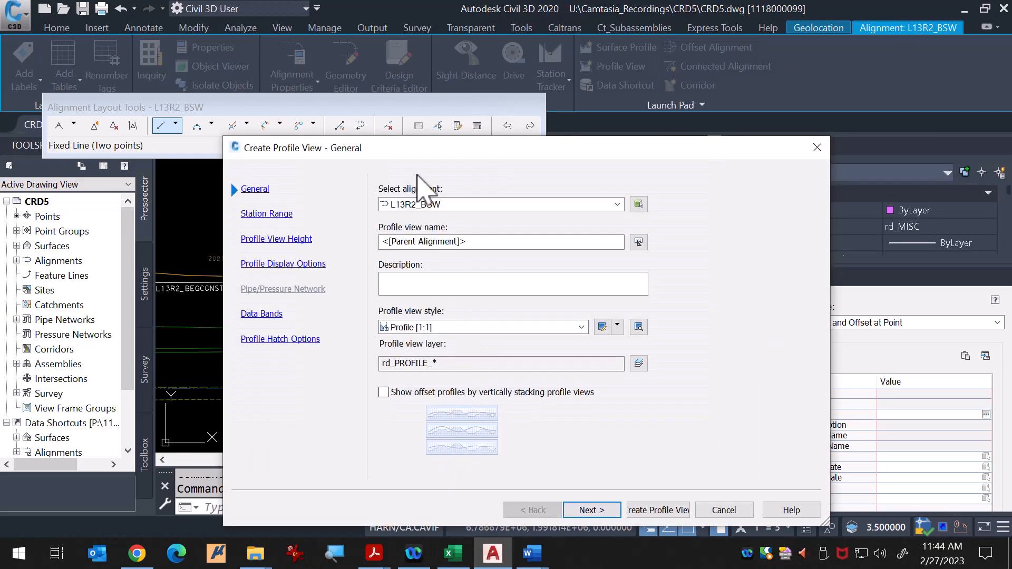
Step: Keep the automatic station range and set a user-specified profile view height from 140 to 160 feet
click(600, 510)
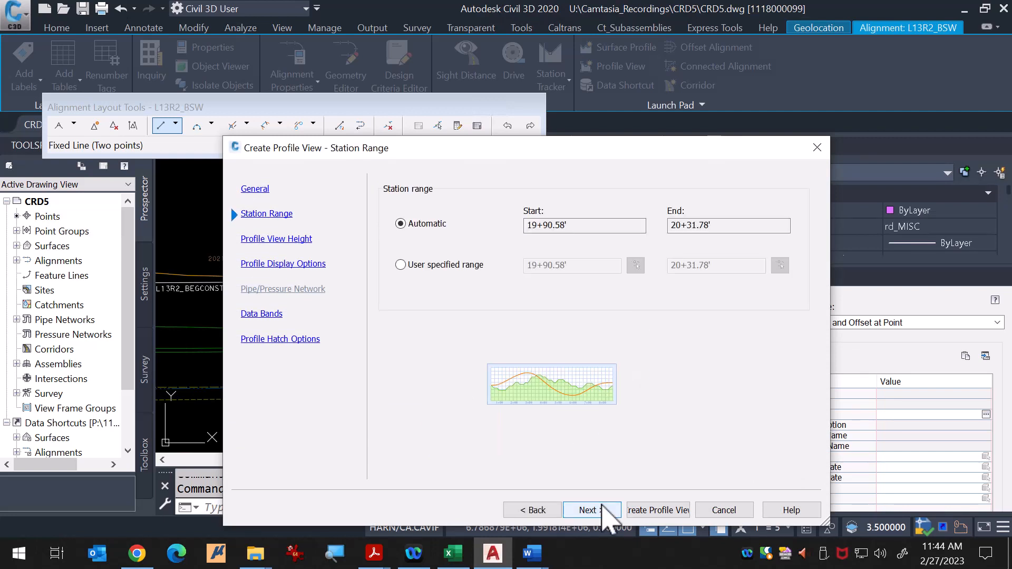
click(602, 510)
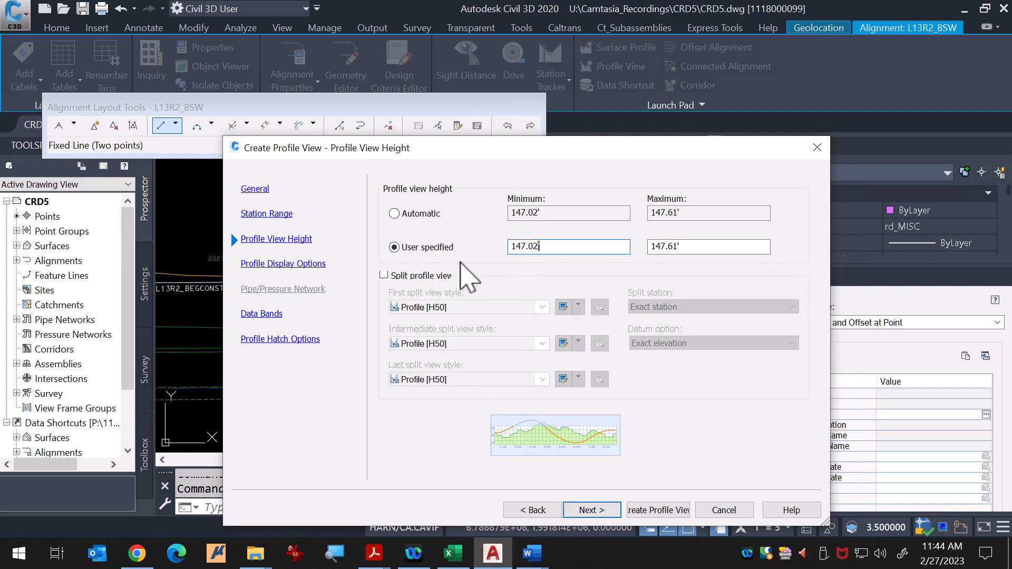
key(Tab)
text(160)
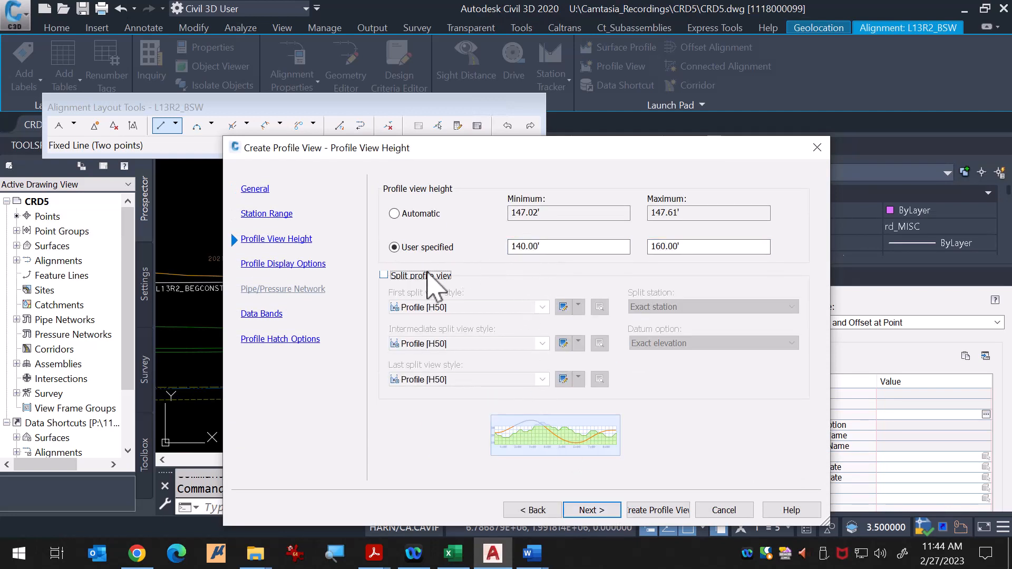
click(591, 510)
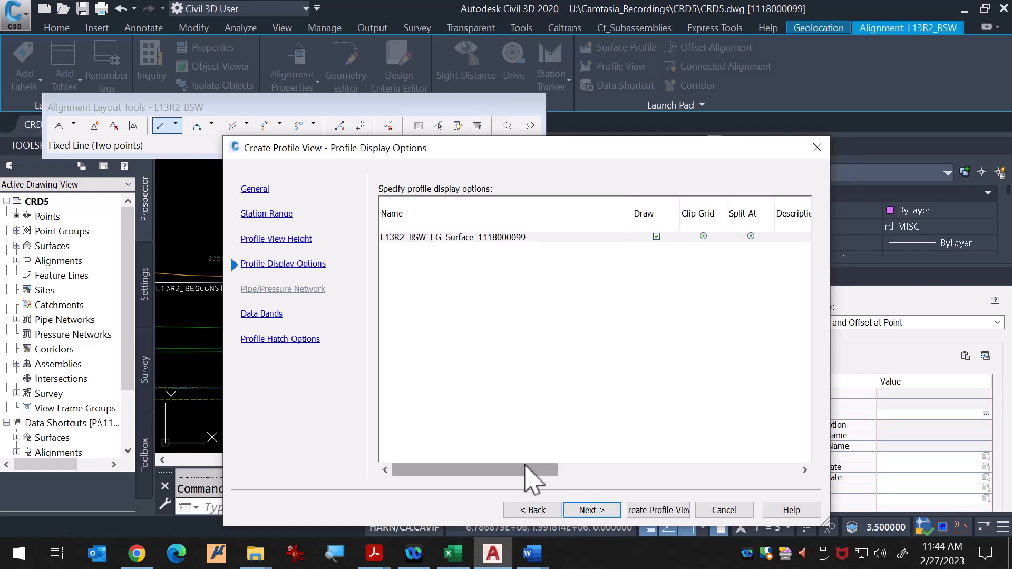
Step: Set the label set of the L13R2_BSW surface profile to Standard
drag(525, 465, 701, 470)
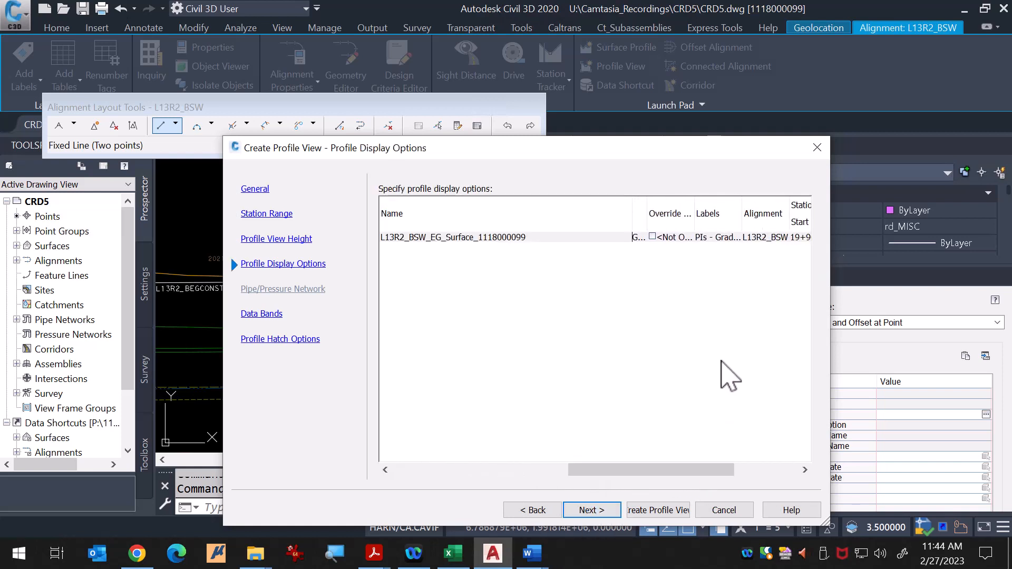
click(716, 237)
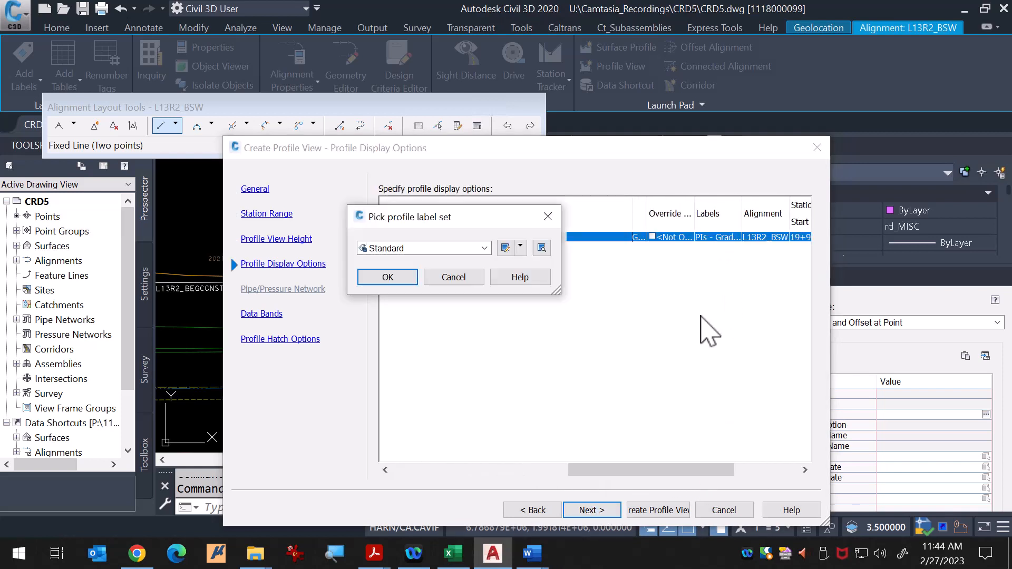
click(389, 278)
Step: Create the L13R2_BSW profile view with its origin at the upper-left corner of the topmost existing profile view
click(658, 511)
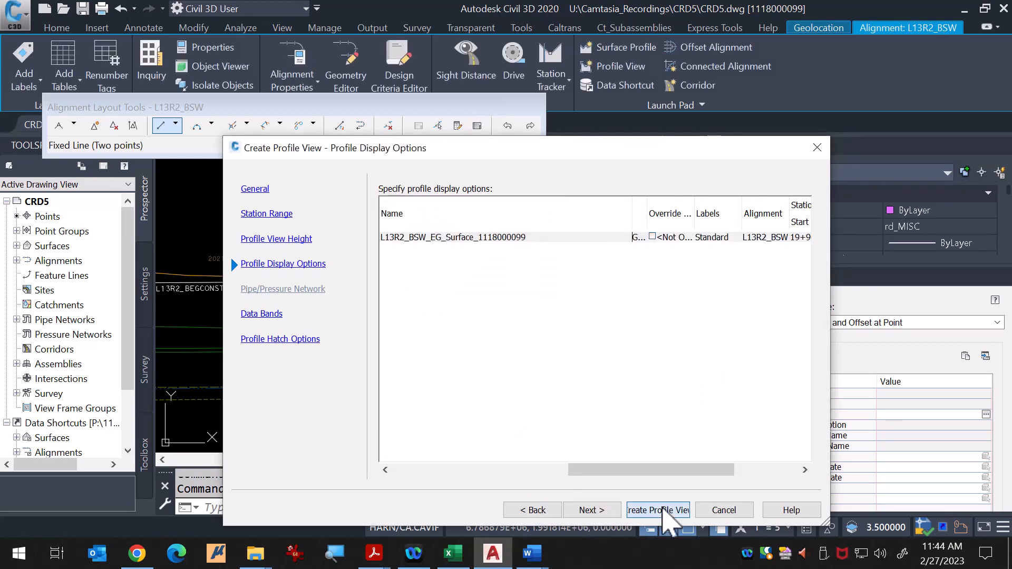
scroll(565, 359, down, 5)
scroll(471, 308, up, 10)
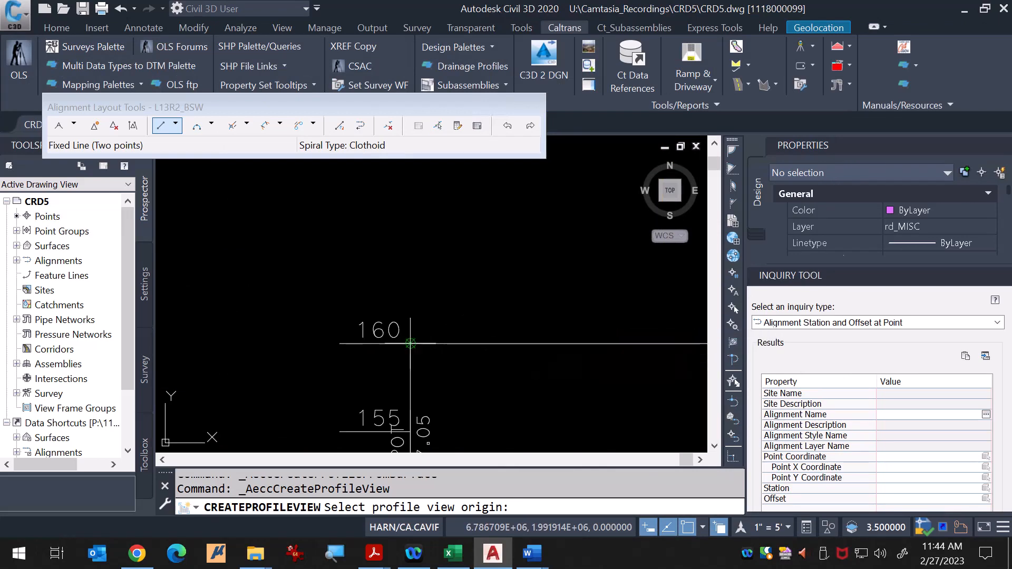
click(407, 335)
scroll(406, 306, down, 4)
key(Escape)
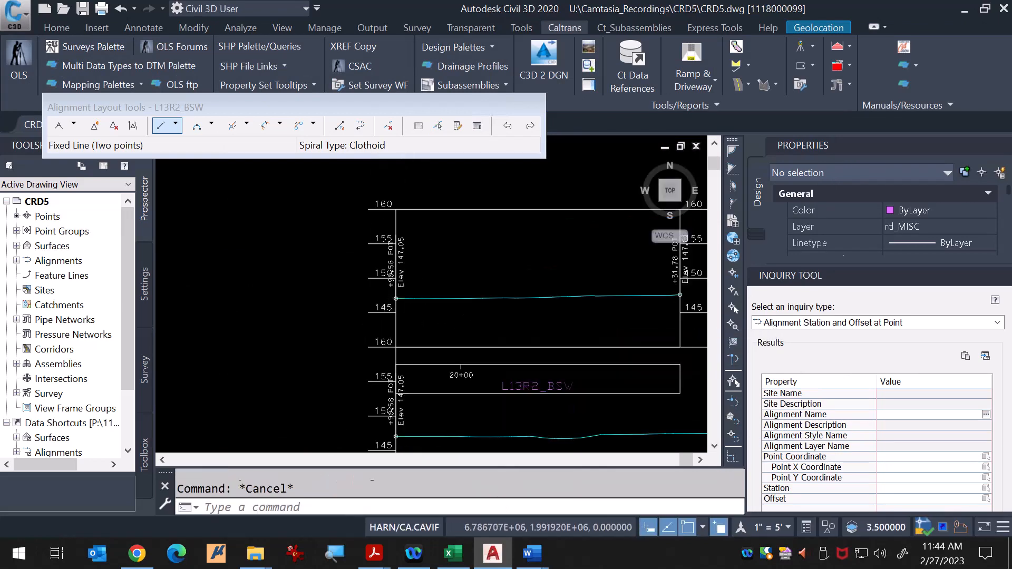
Step: Move the L13R2_BSW profile view straight up so that it sits clear of the profile view below it
scroll(410, 299, down, 2)
click(446, 243)
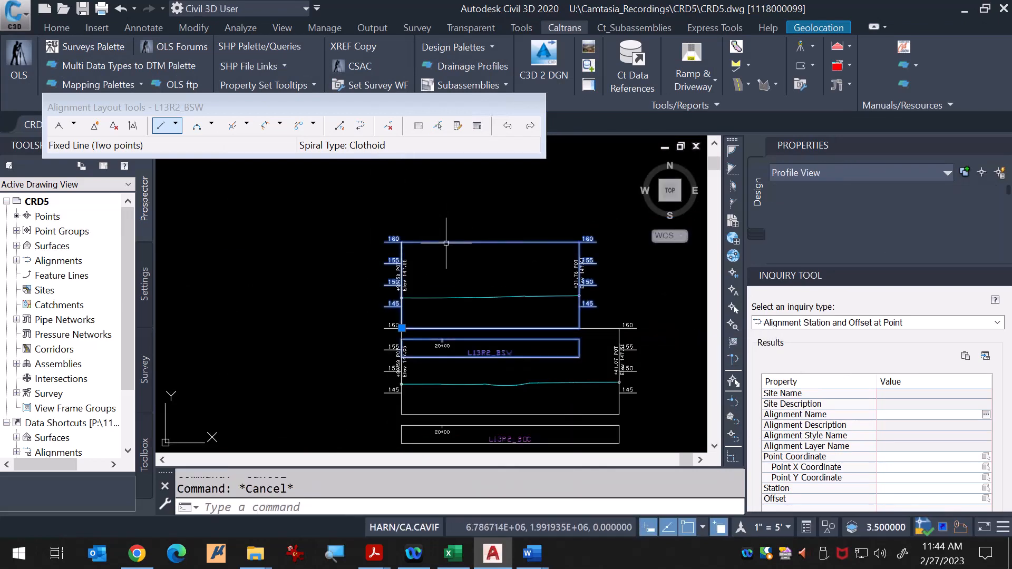
click(402, 327)
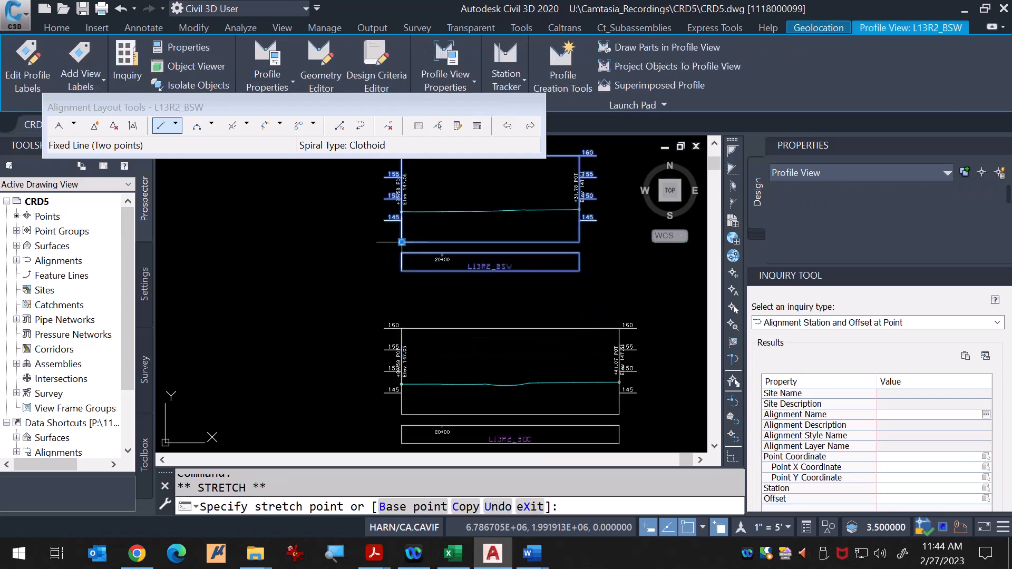
click(402, 243)
click(374, 267)
key(Escape)
key(Escape)
Step: Start an offset alignment from L13R2_BSW and name it L13R2_TCURB
scroll(280, 315, down, 6)
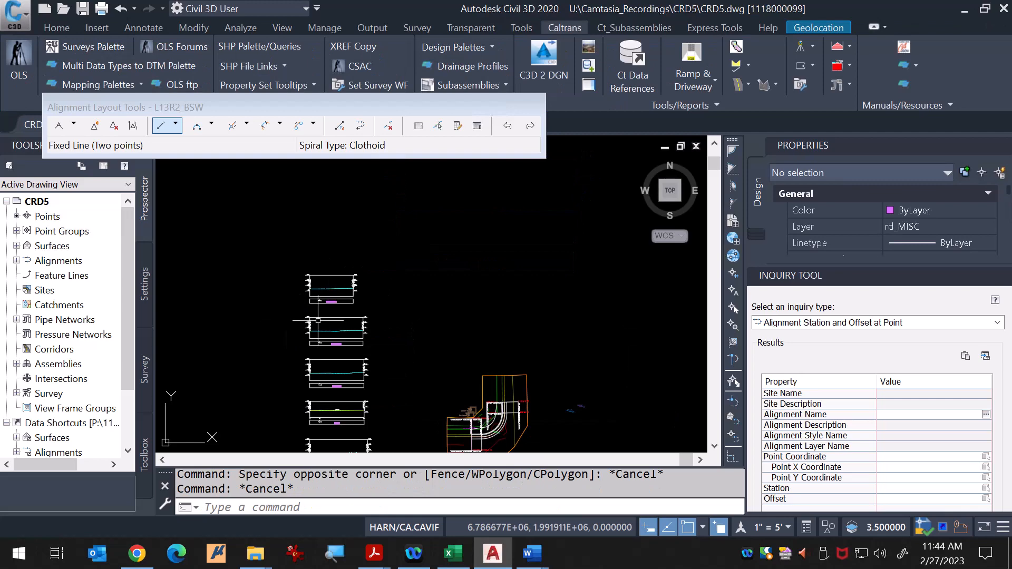
scroll(475, 404, up, 8)
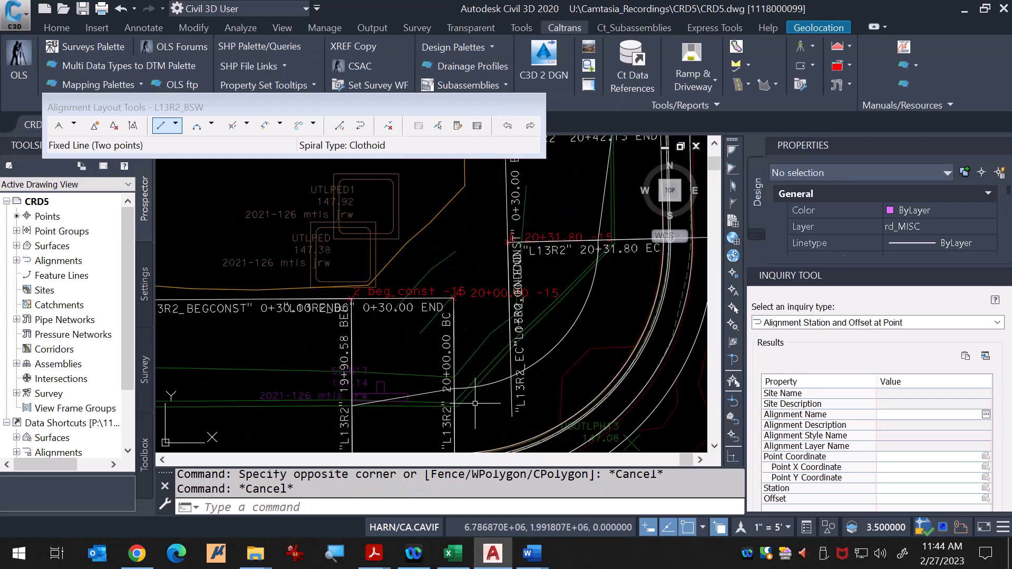
click(488, 386)
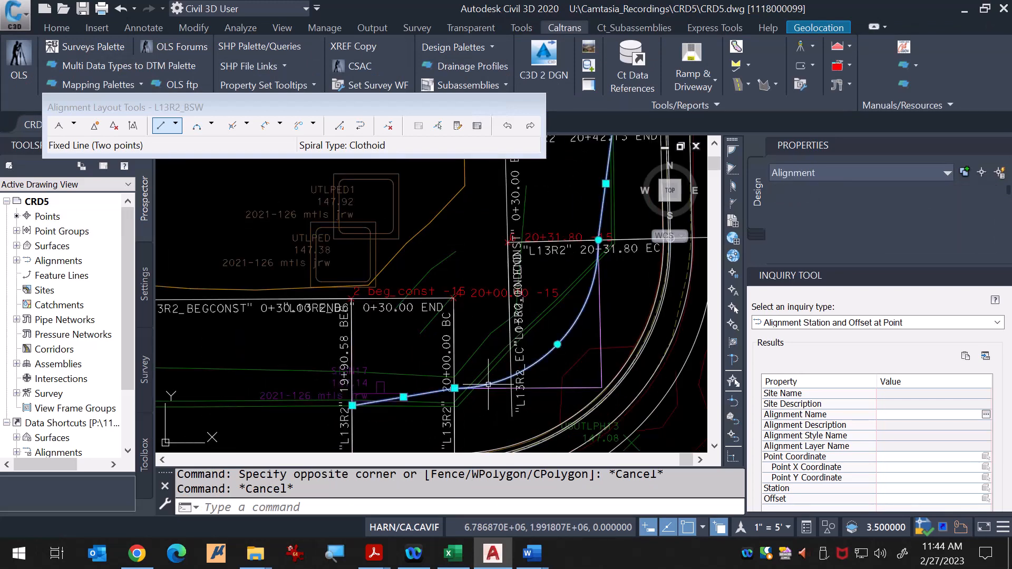
scroll(480, 393, down, 2)
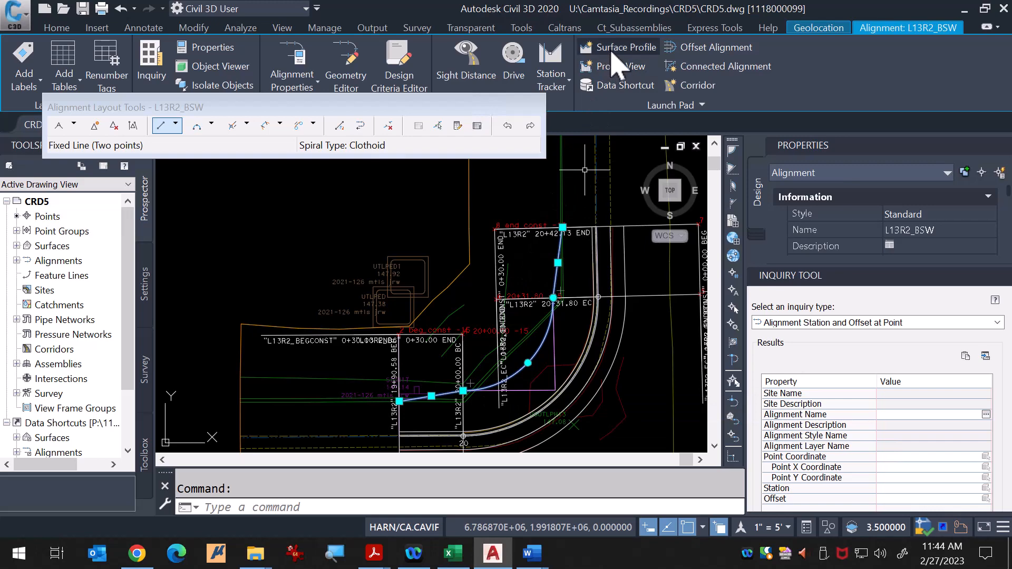
click(716, 52)
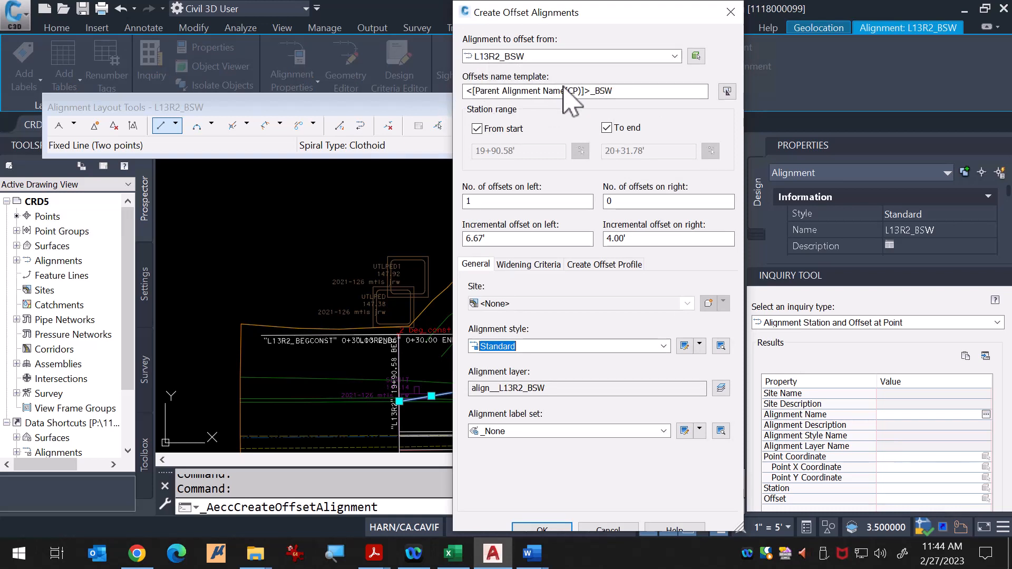
drag(595, 91, 623, 91)
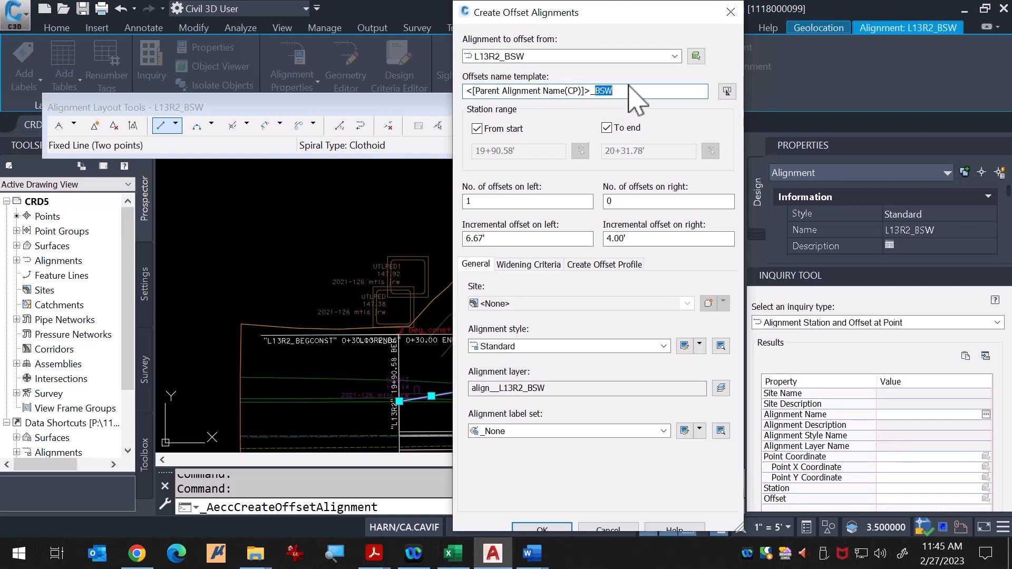
drag(629, 89, 415, 97)
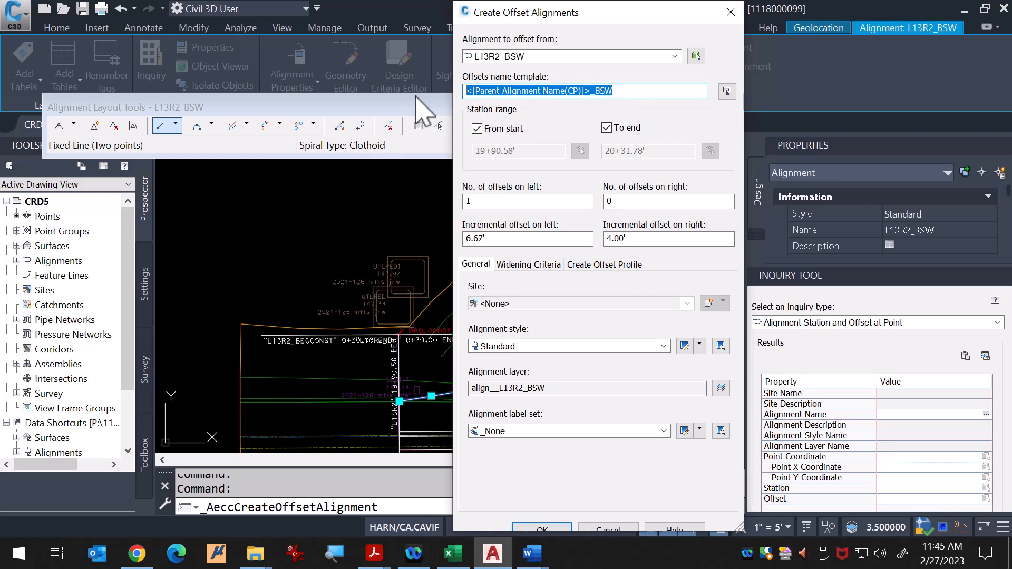
text(L13R2_TCURB)
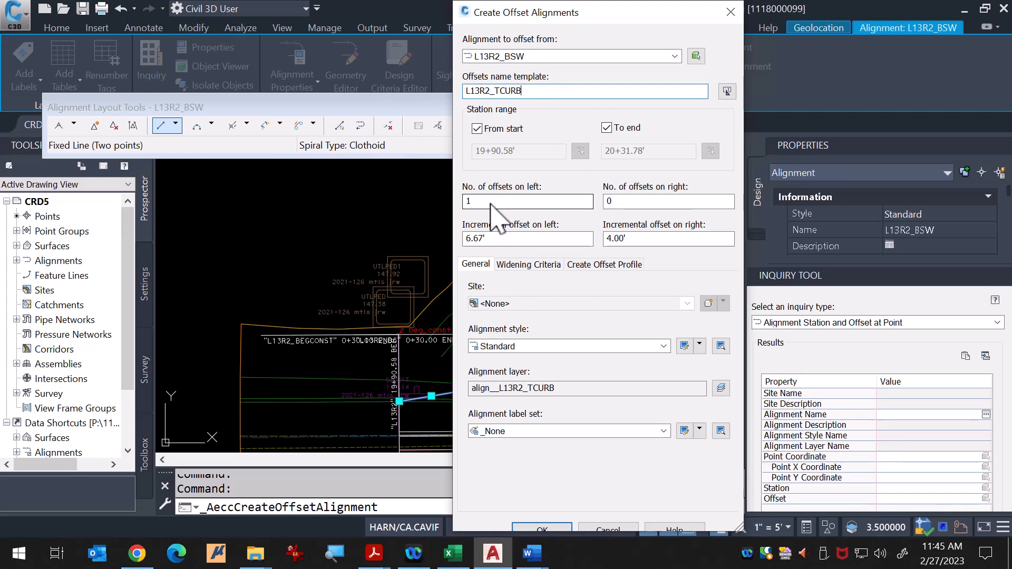
Step: Set the incremental offset on the left to 0.01', create the L13R2_TCURB alignment, and verify it beside its parent alignment
double_click(500, 238)
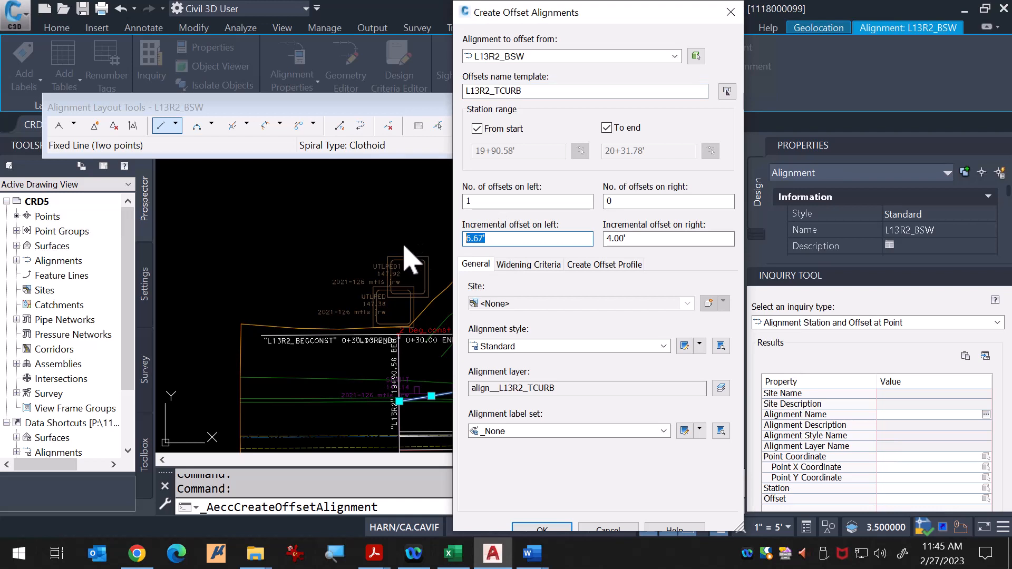
text(00)
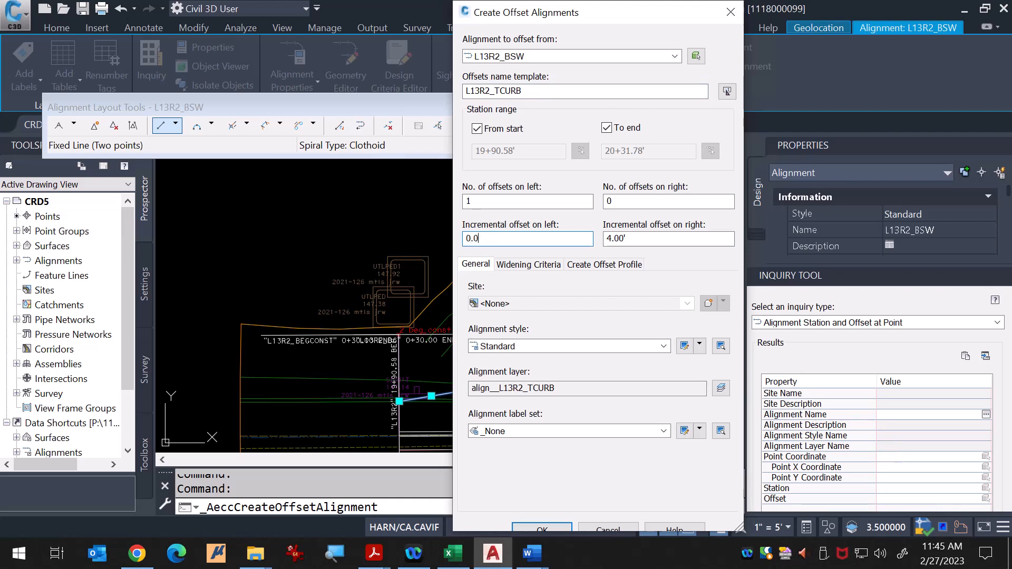
click(544, 526)
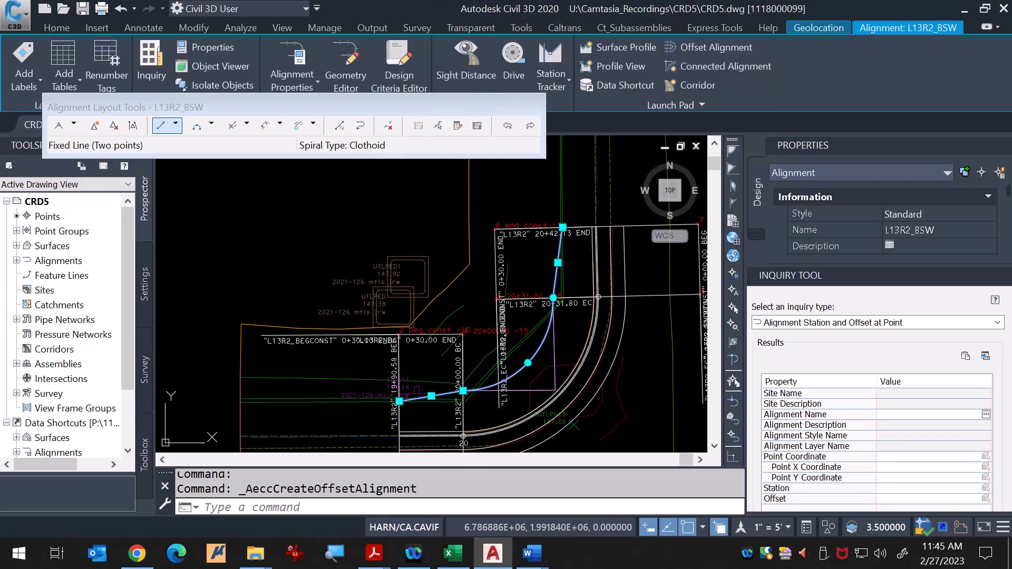
scroll(435, 424, up, 8)
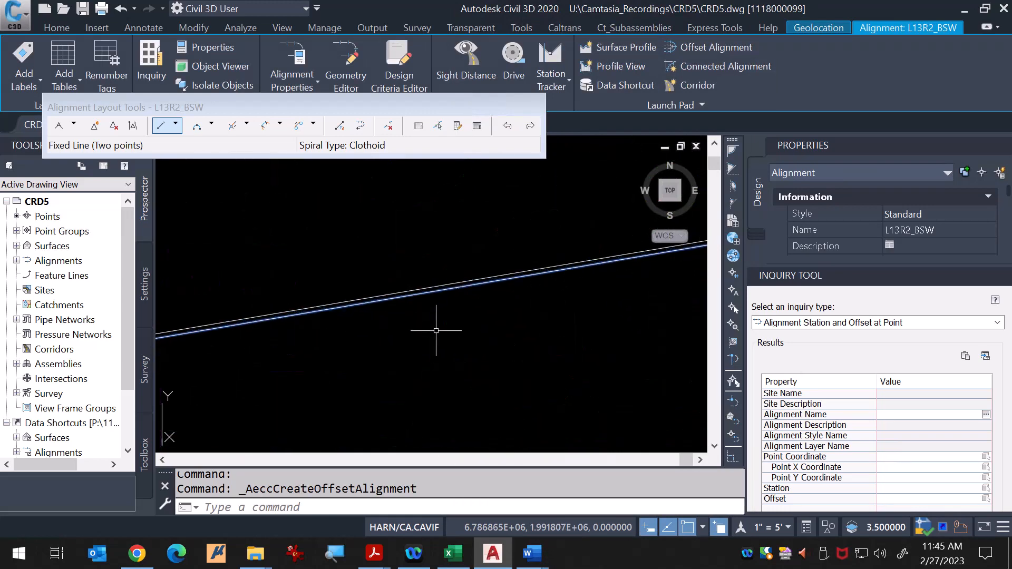
mouse_move(440, 269)
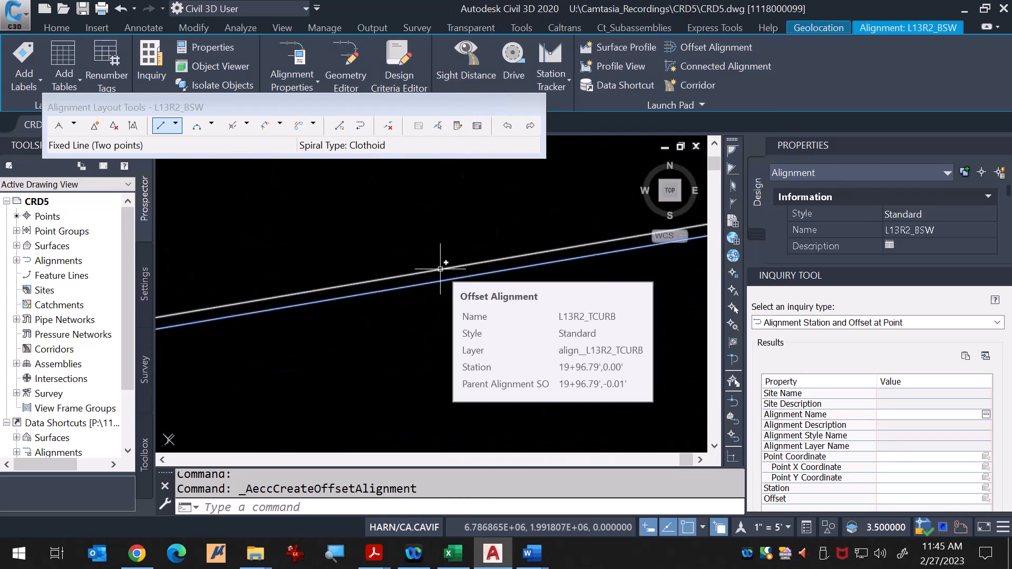
key(Escape)
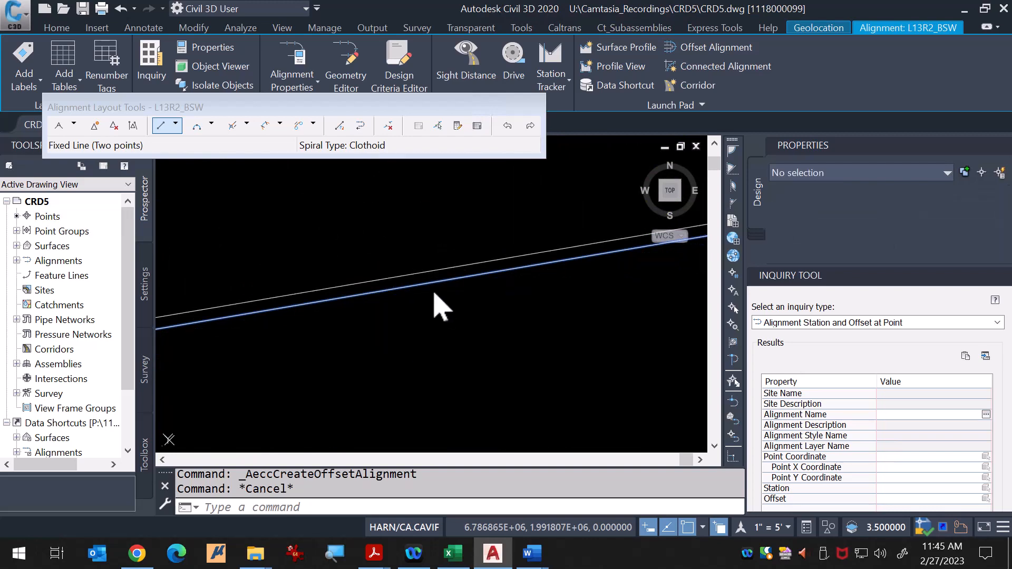
click(429, 278)
key(Escape)
key(Escape)
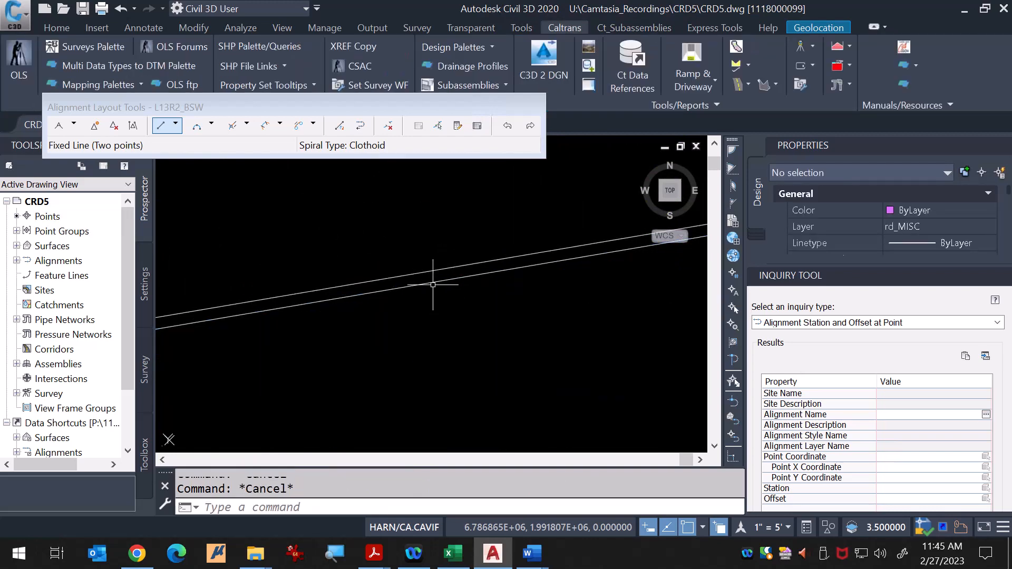
Step: Create another offset alignment from L13R2_BSW named L13R2_BKCURB with an incremental left offset of 0.5'
click(433, 285)
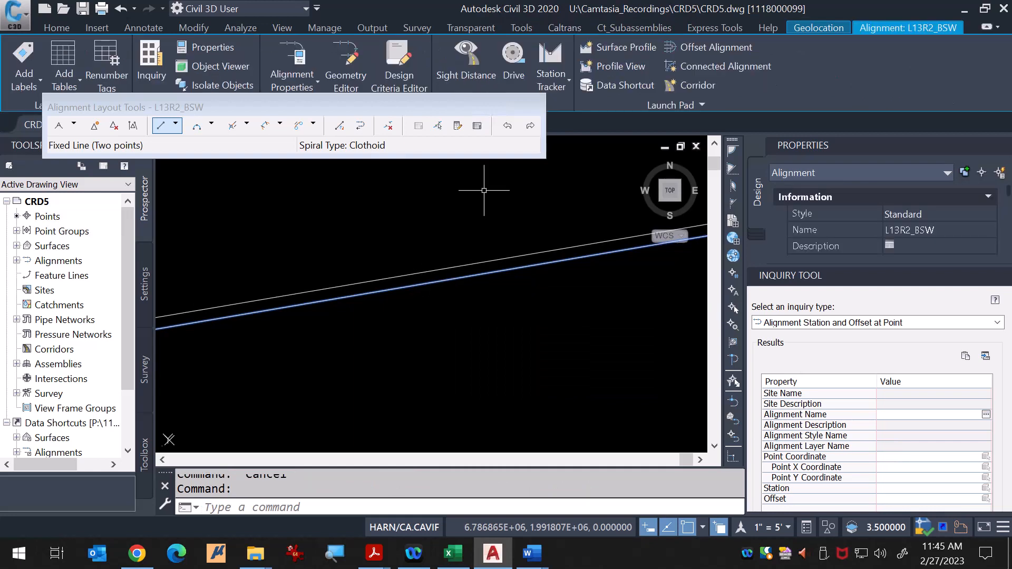
click(713, 49)
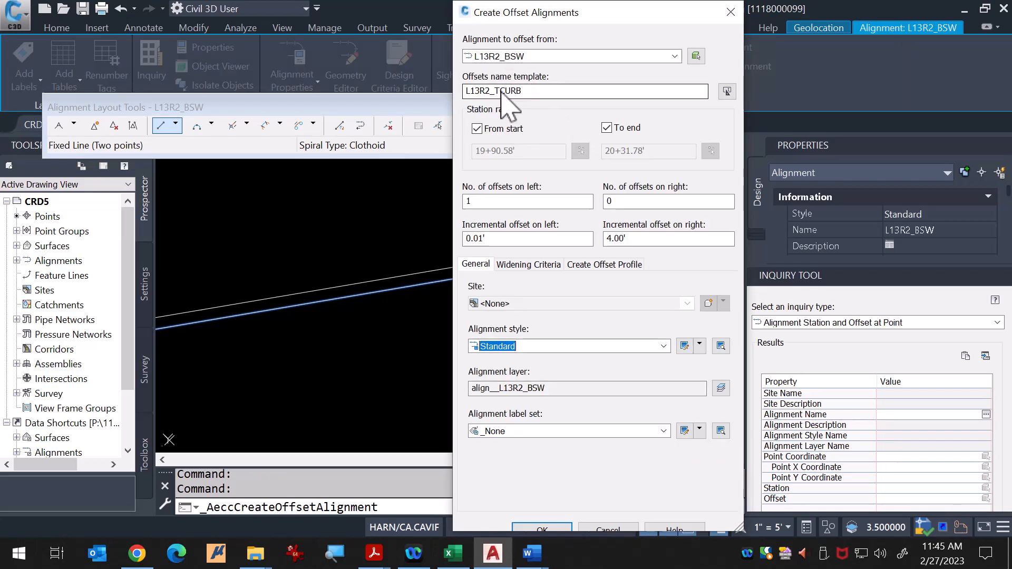
drag(495, 91, 499, 91)
text(BJ)
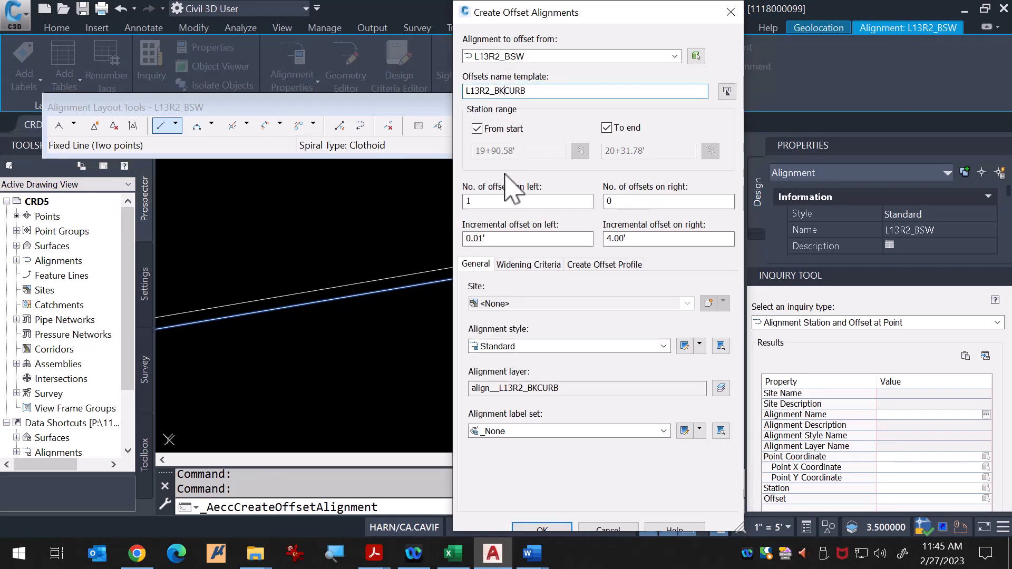
double_click(487, 238)
text(.5)
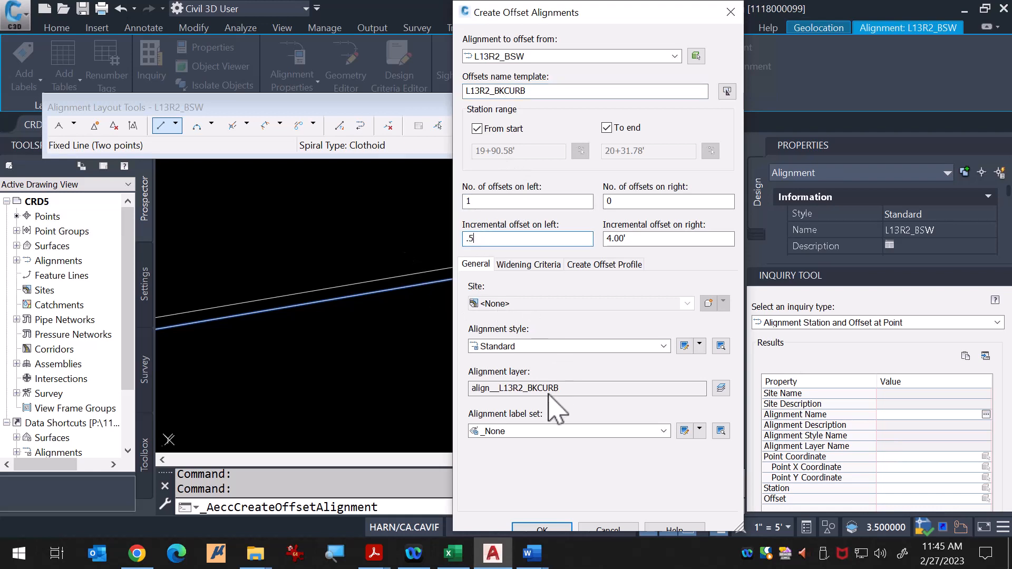
click(560, 529)
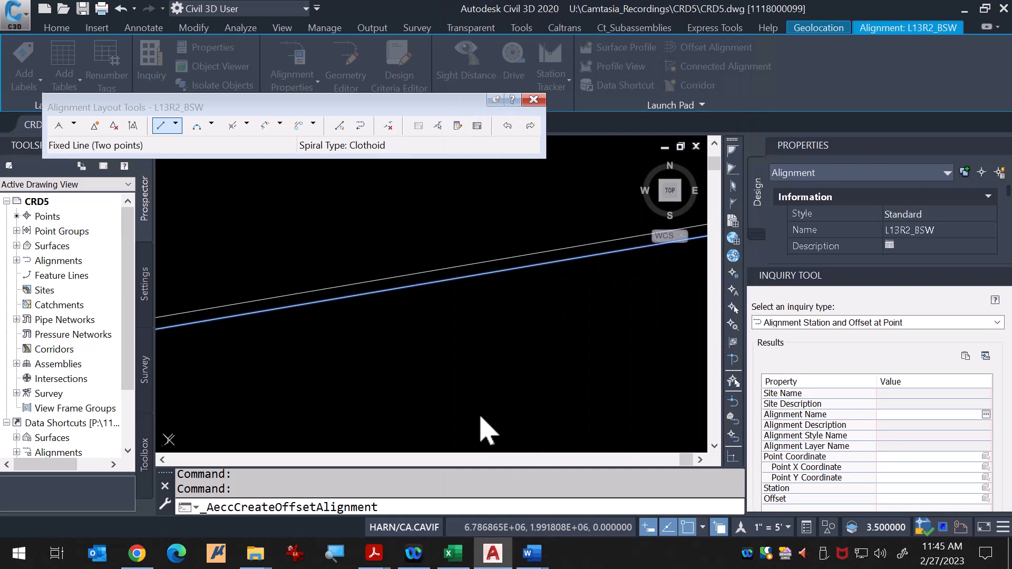
click(467, 321)
key(Escape)
key(Escape)
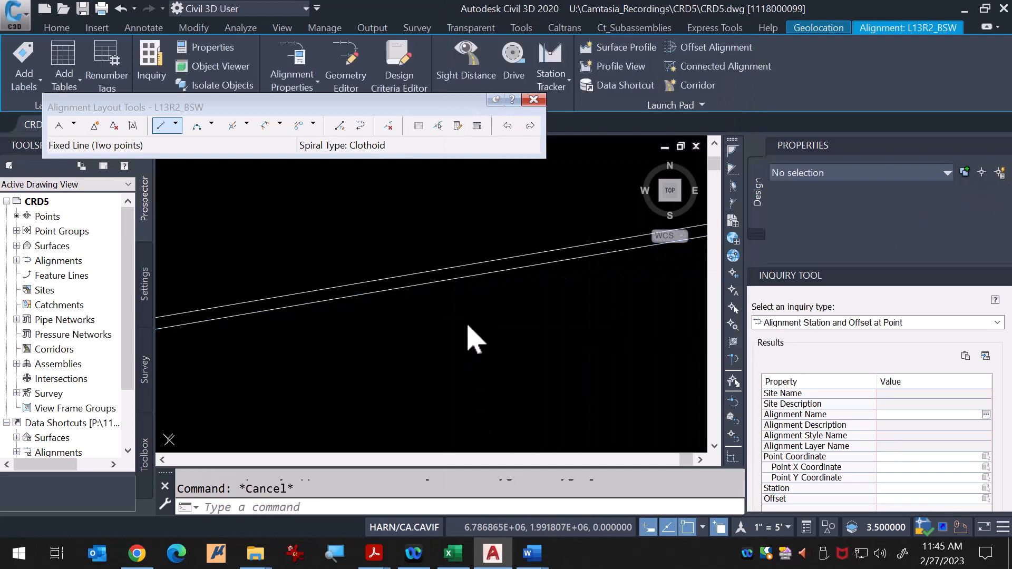
Step: Check the name and parent offset of the L13R2_BKCURB alignment in plan view
scroll(466, 318, down, 7)
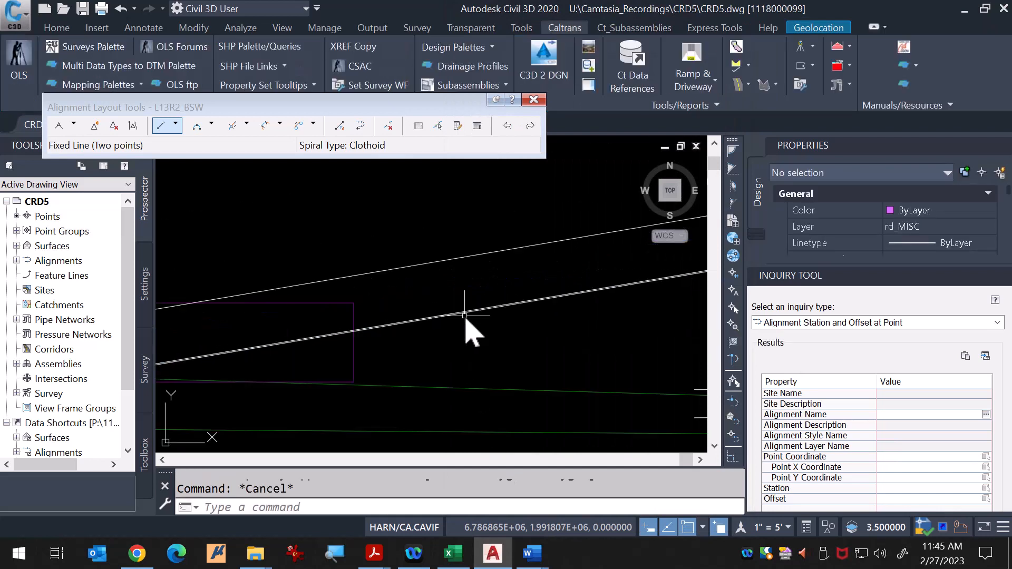
click(467, 257)
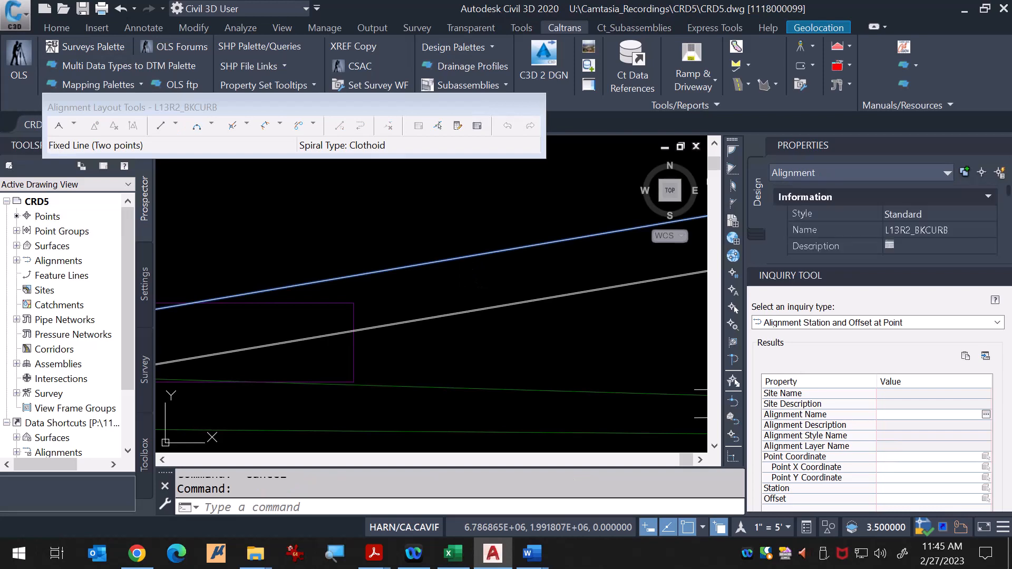
mouse_move(464, 256)
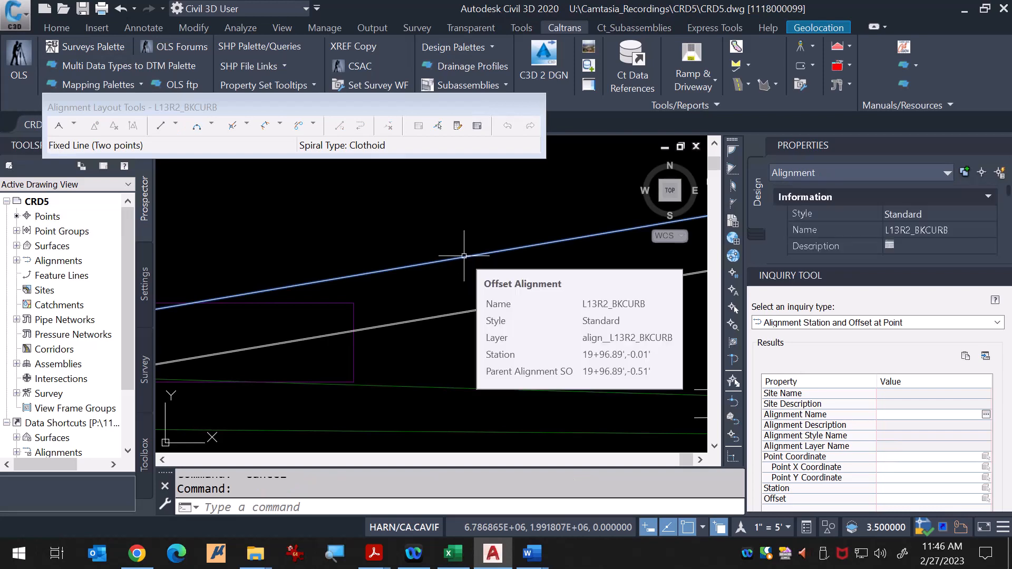
scroll(464, 257, down, 5)
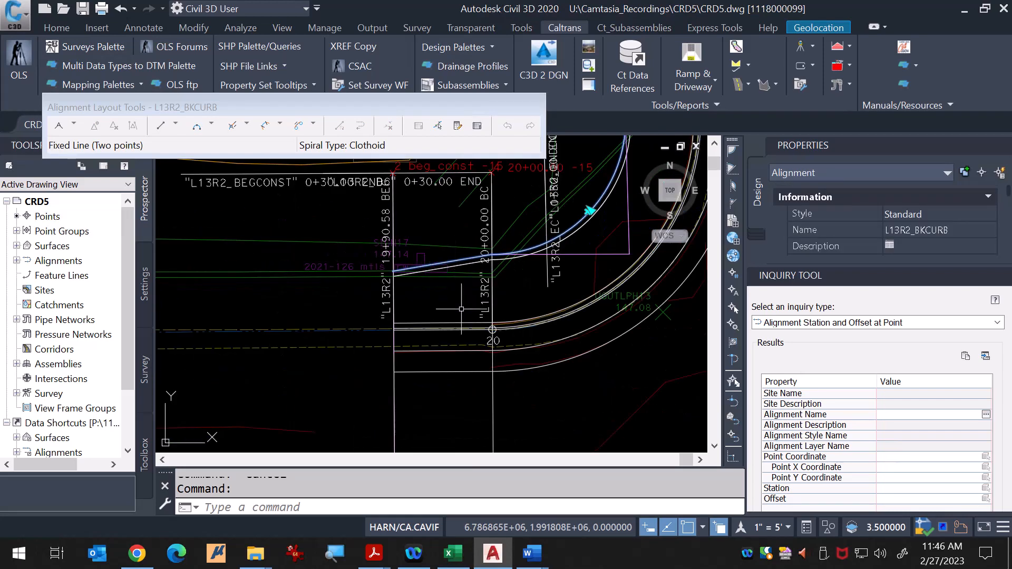
key(Escape)
Step: Close the Alignment Layout Tools
scroll(337, 335, down, 2)
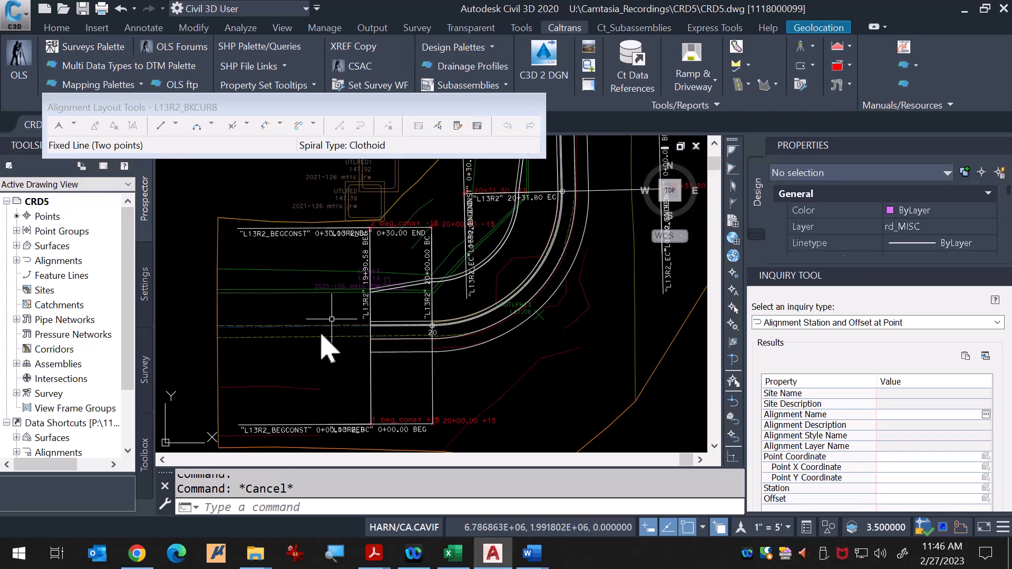
scroll(311, 361, down, 2)
scroll(376, 317, up, 2)
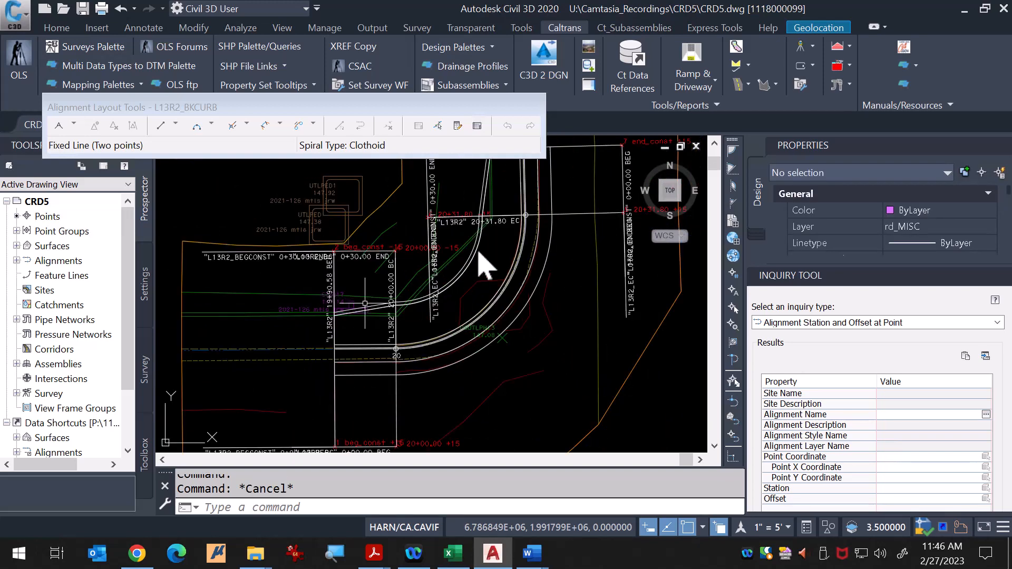
scroll(490, 363, down, 2)
scroll(467, 314, up, 4)
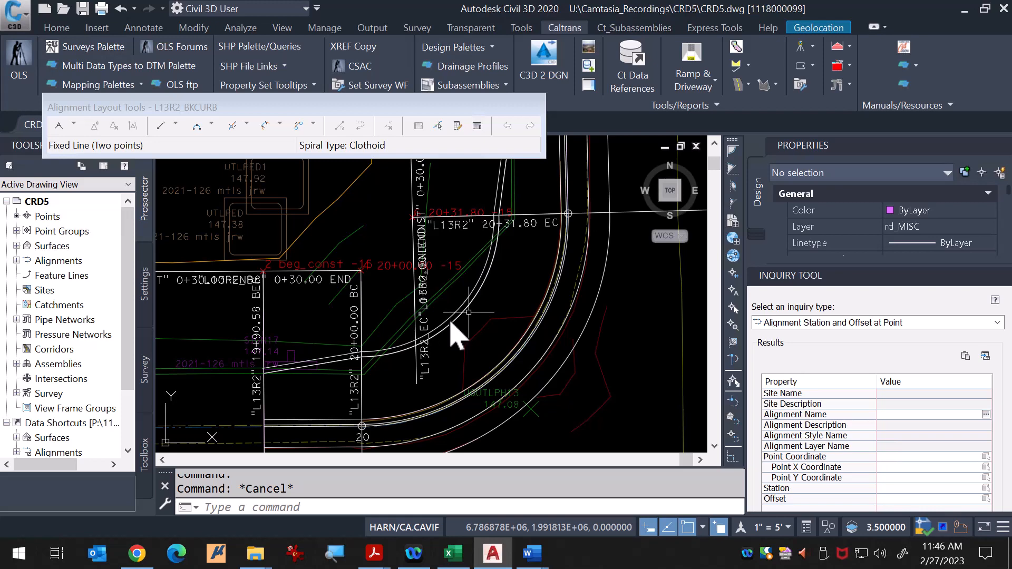
scroll(451, 323, down, 2)
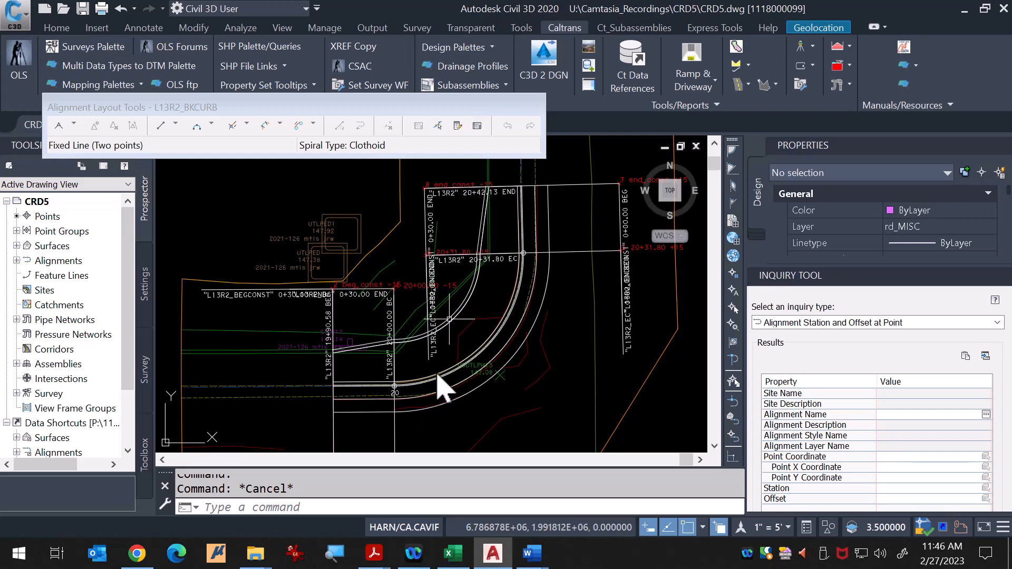
click(534, 106)
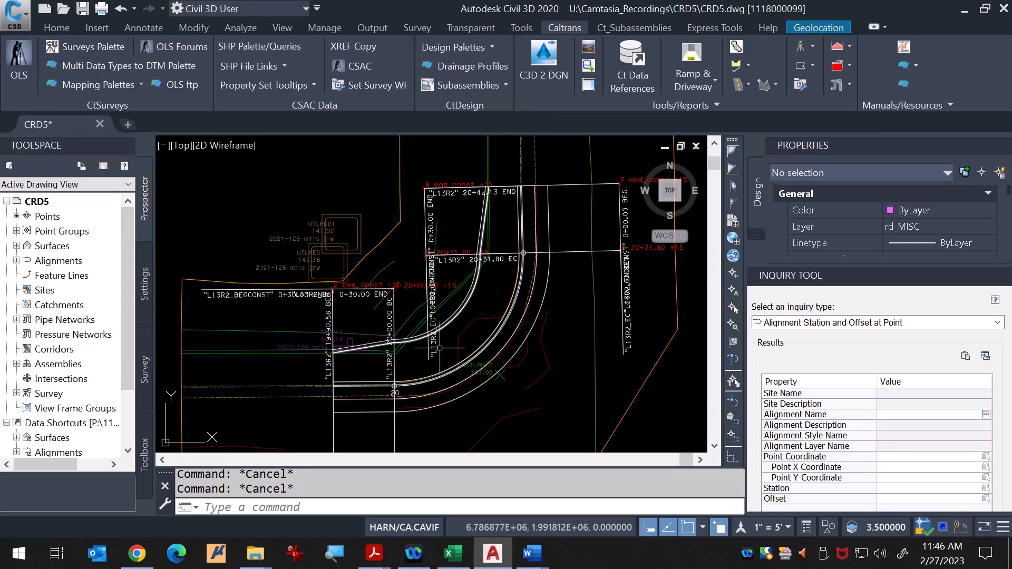
Step: Create a station/offset point along the L13R2 alignment, without a profile, at station 20+05 and offset 15, named 20+05.00 +15, with default elevation
scroll(425, 396, up, 5)
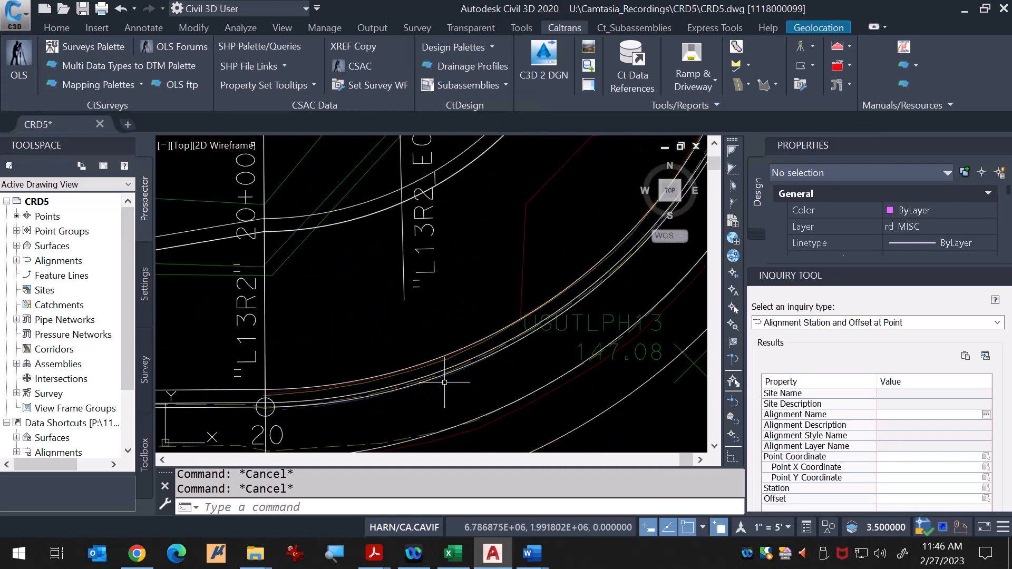
click(445, 375)
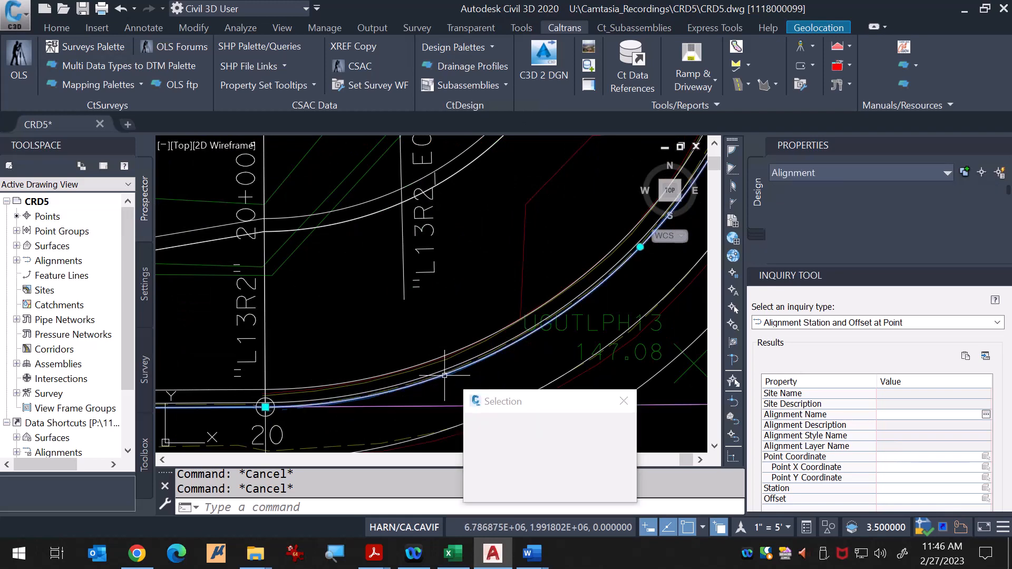
click(484, 423)
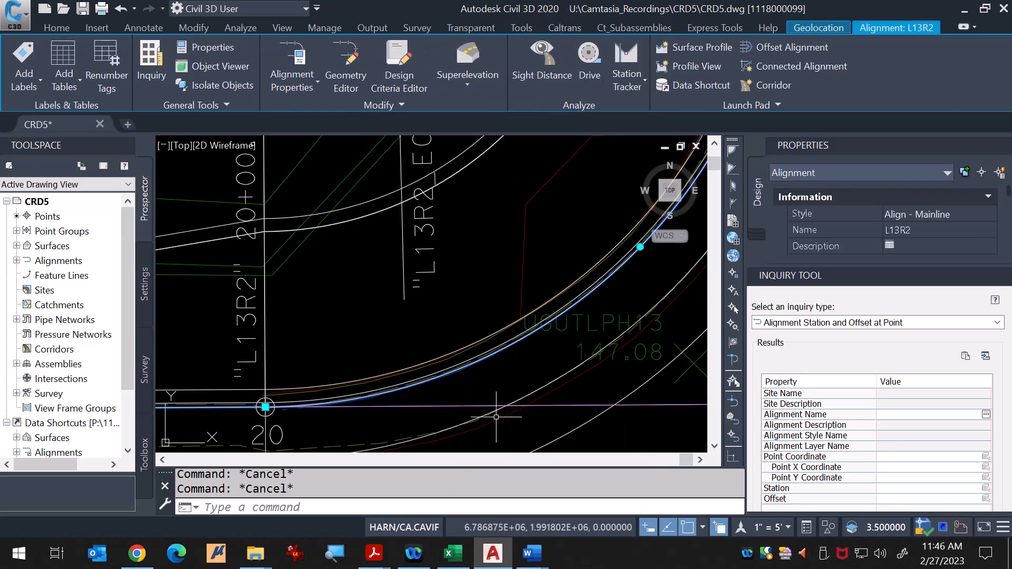
scroll(339, 266, down, 3)
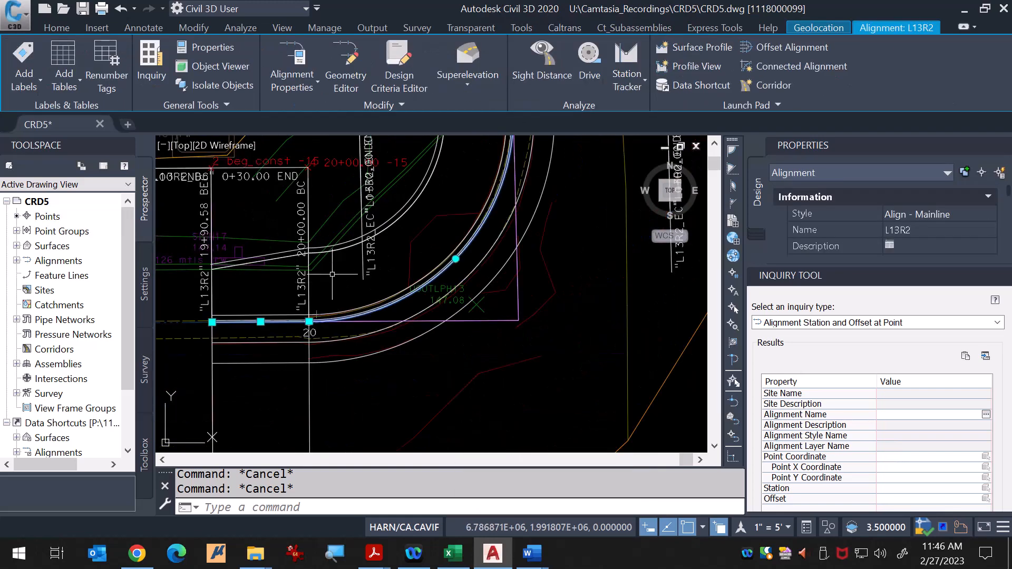
click(57, 27)
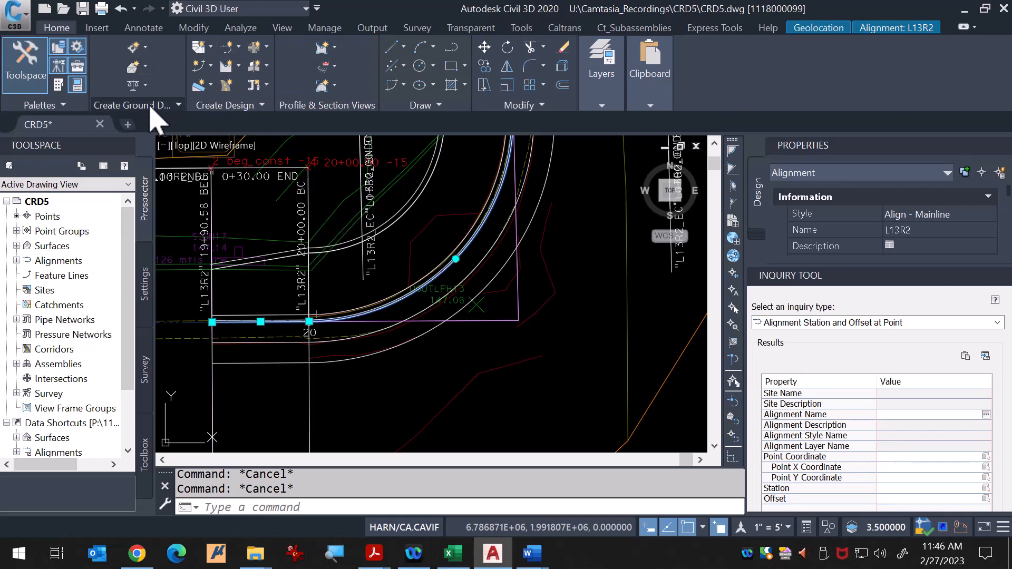
click(145, 47)
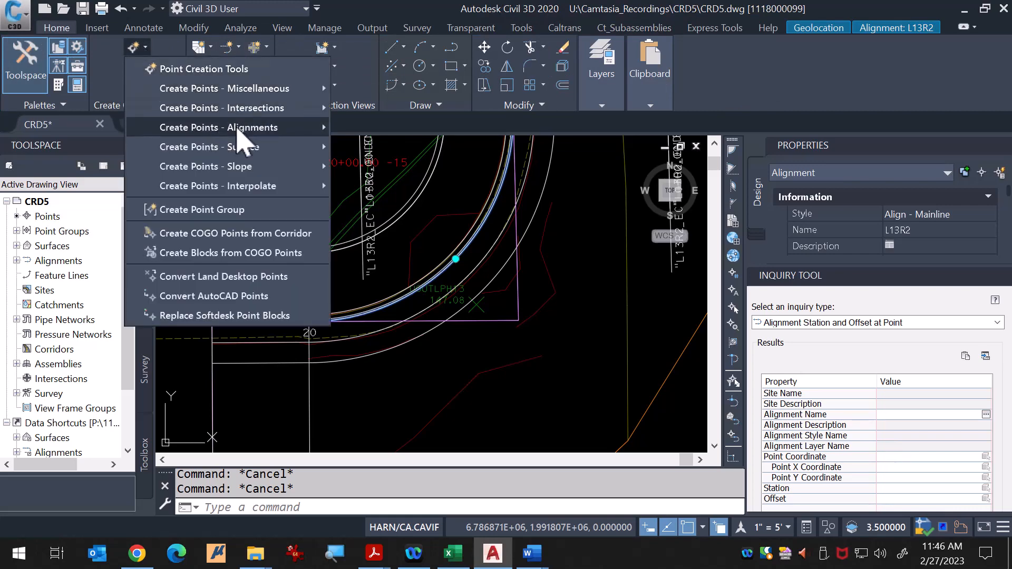
mouse_move(236, 129)
click(370, 130)
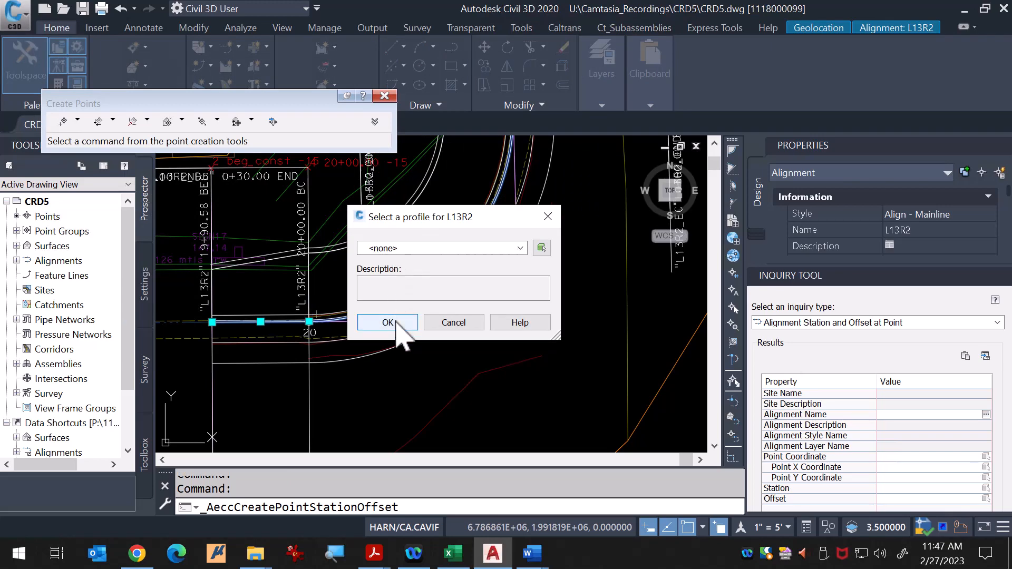
click(389, 323)
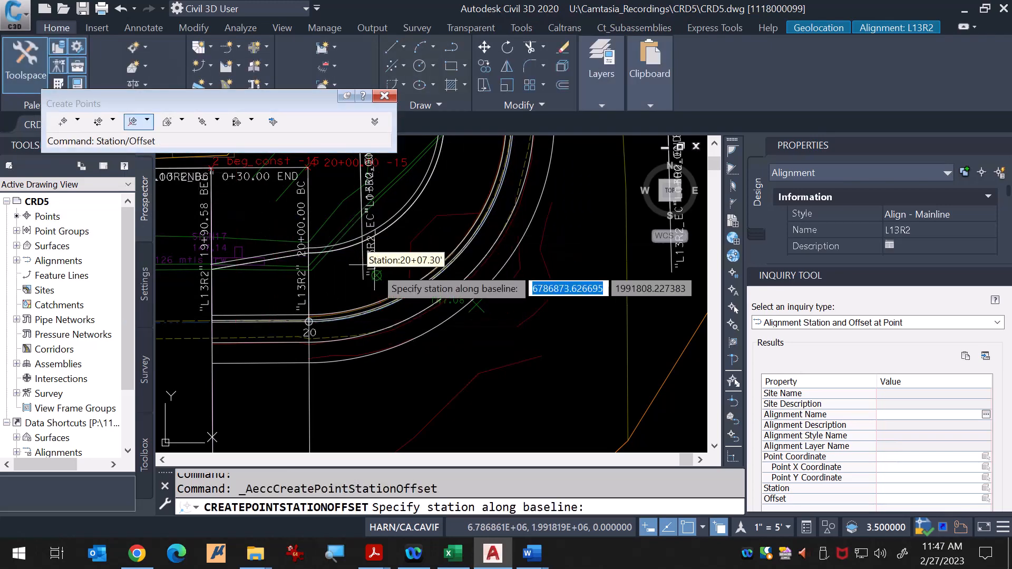
text(2005)
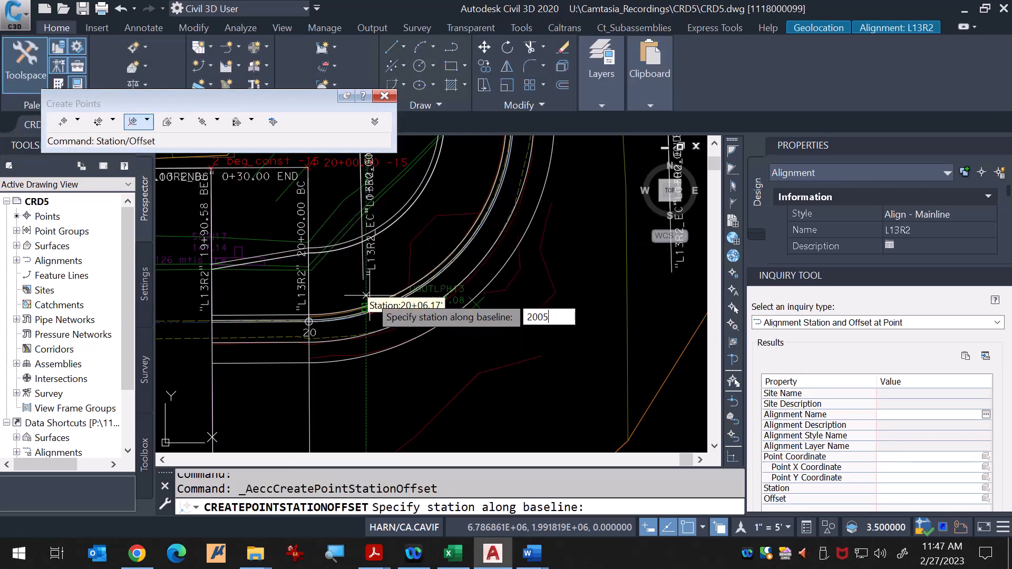
key(Return)
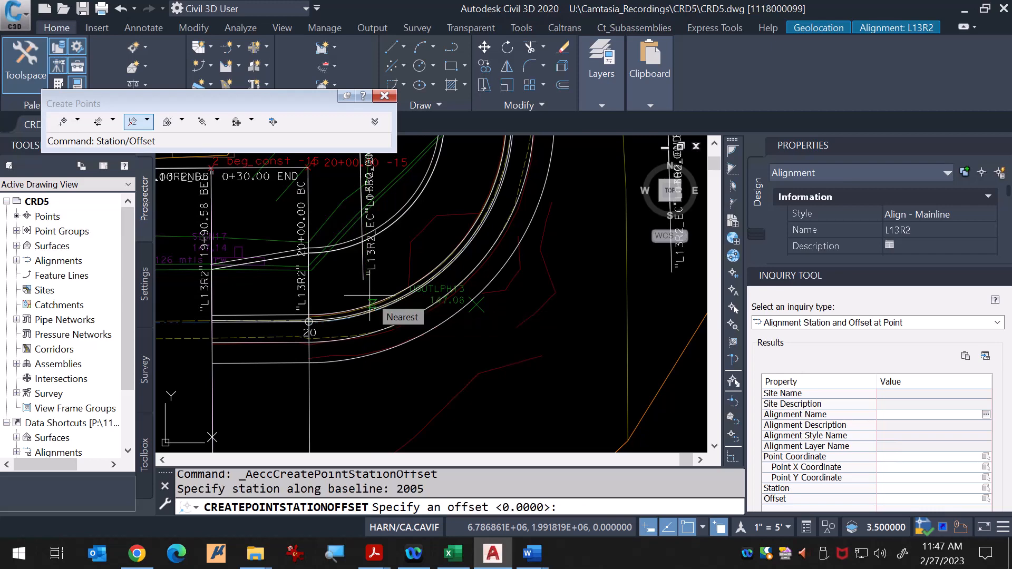
text(15)
key(Return)
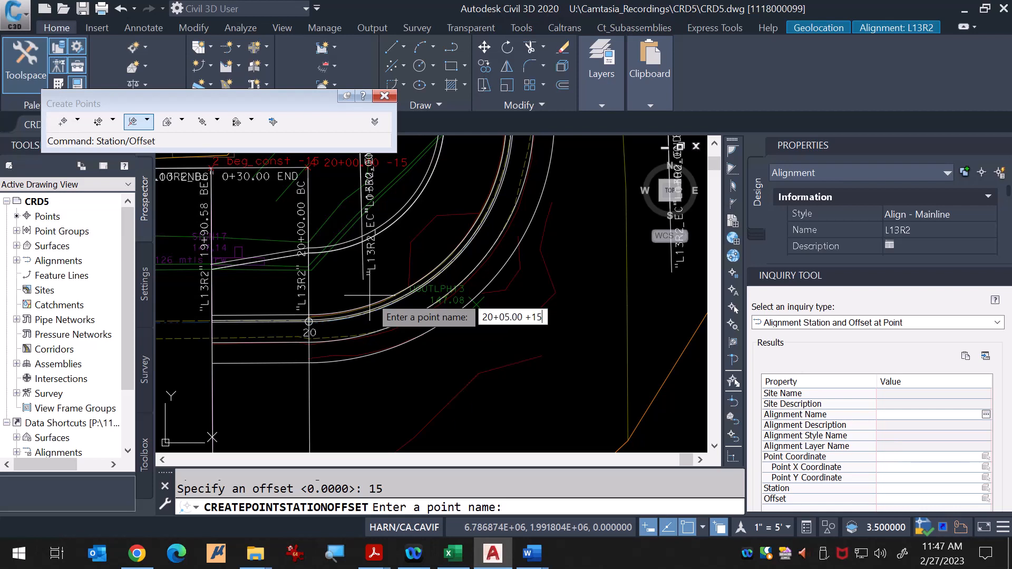
key(Return)
key(Return)
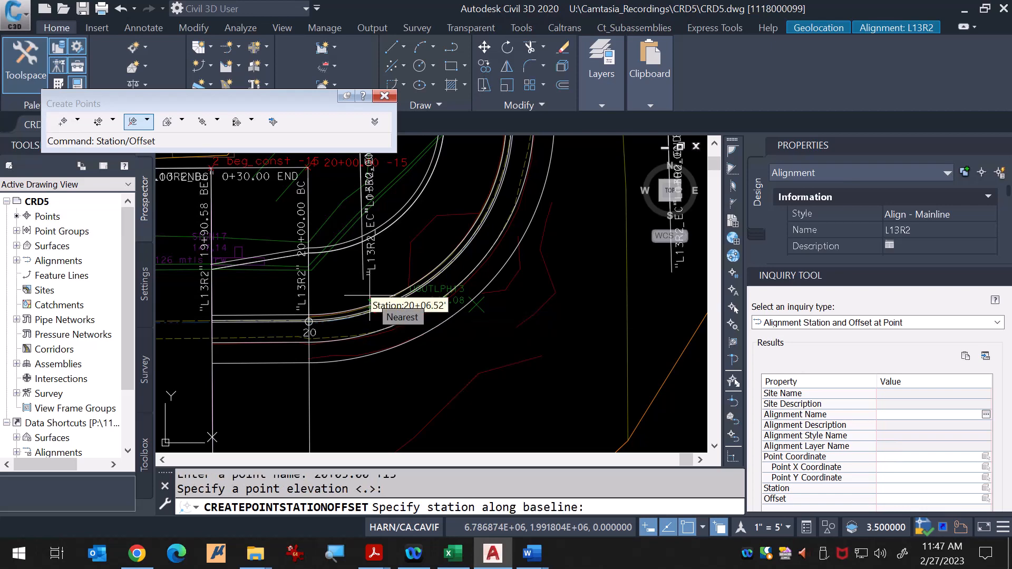
Step: Create a second point at station 20+05 with offset -15, named 20+05.00 -15, accepting the default elevation
text(20)
key(Return)
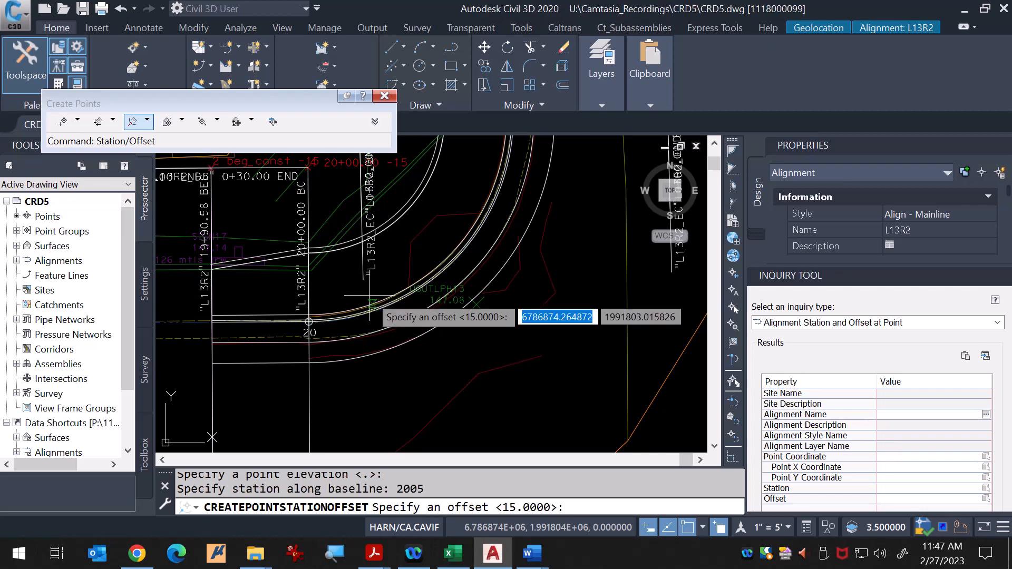
text(-15)
key(Return)
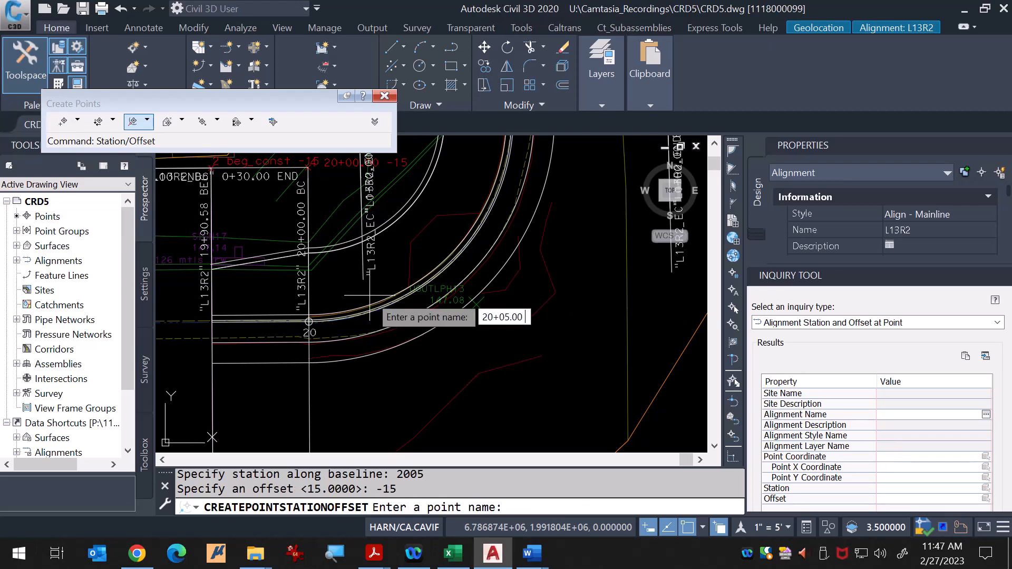
key(Return)
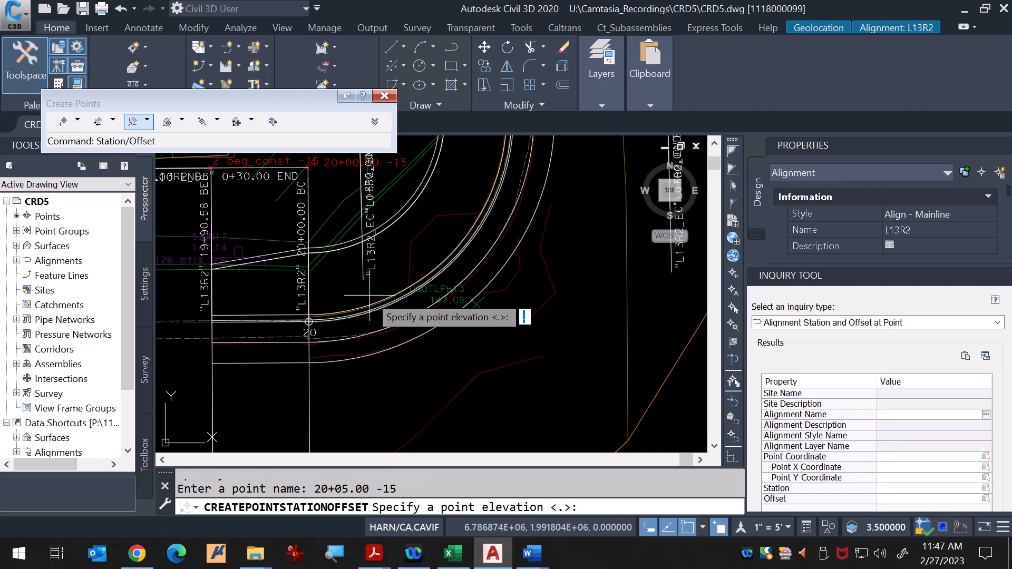
key(Return)
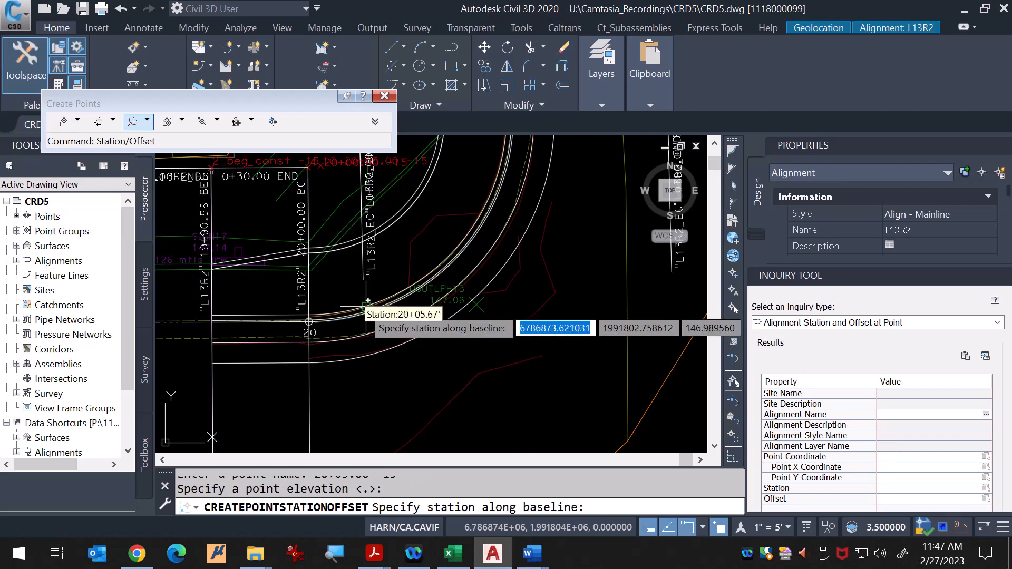
Step: Create a point at station 20+25 with offset 15, named 20+25.00 +15, accepting the default elevation
scroll(367, 301, down, 4)
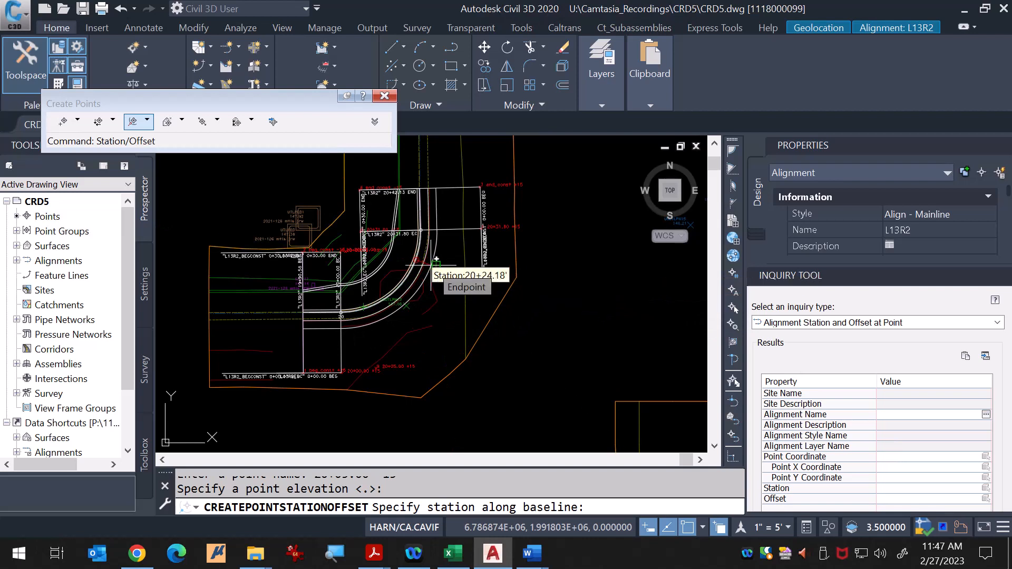
text(2025)
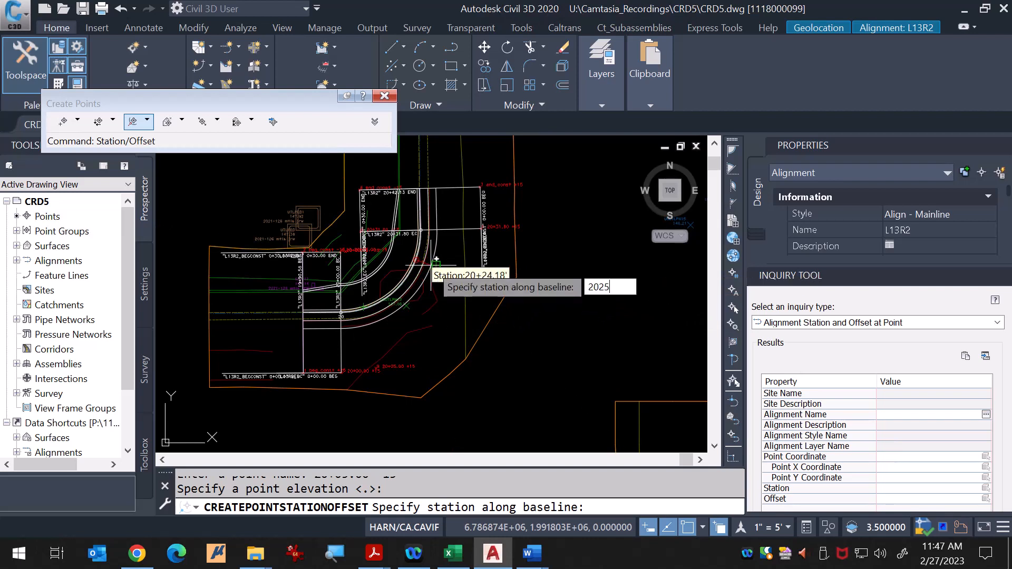
key(Return)
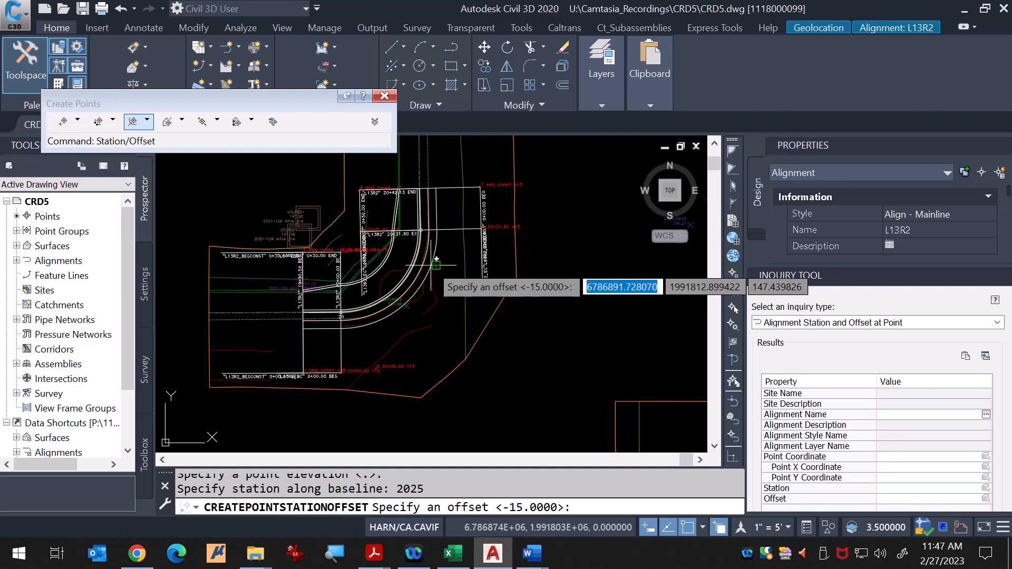
text(15)
key(Return)
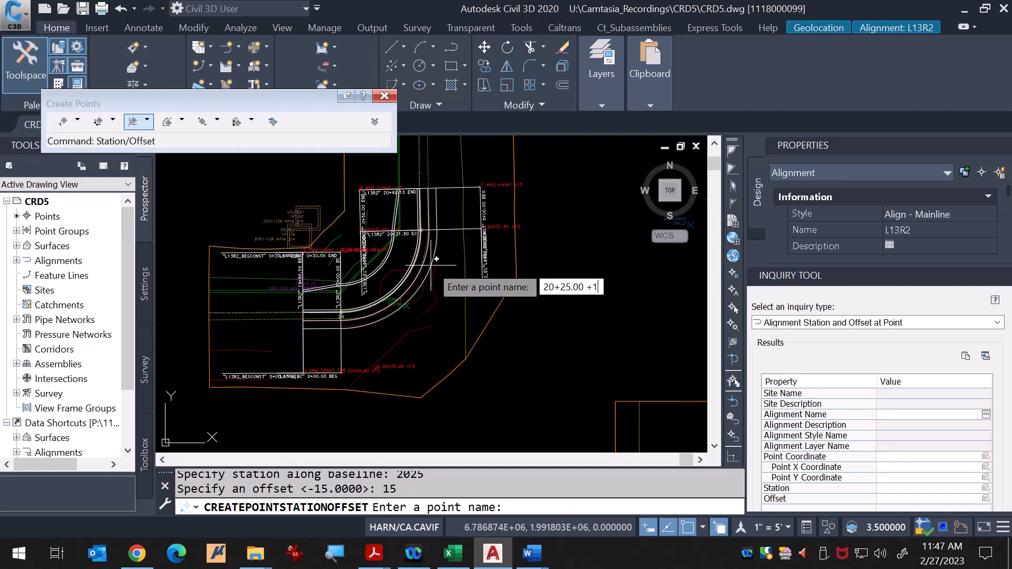
key(Return)
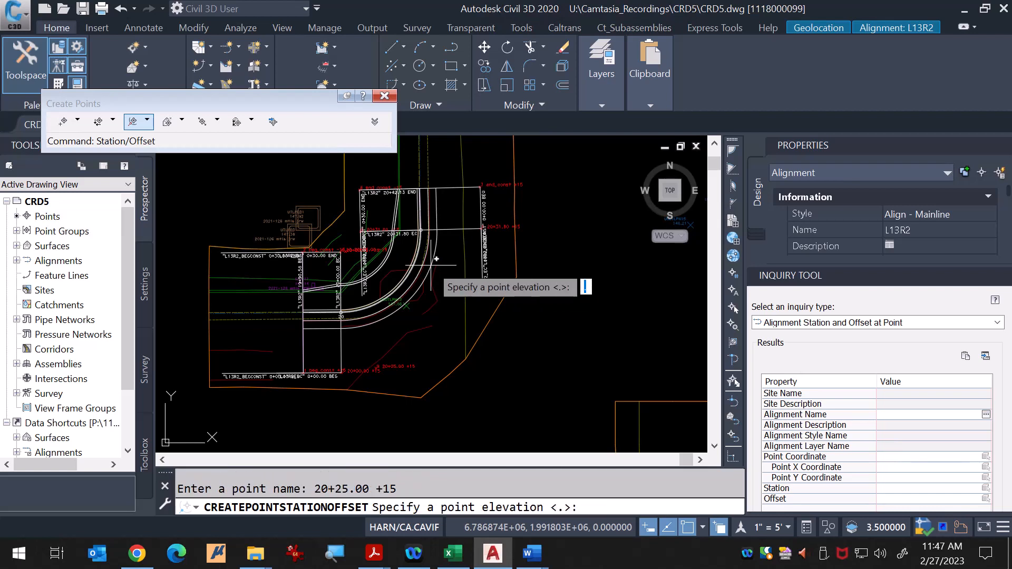
key(Return)
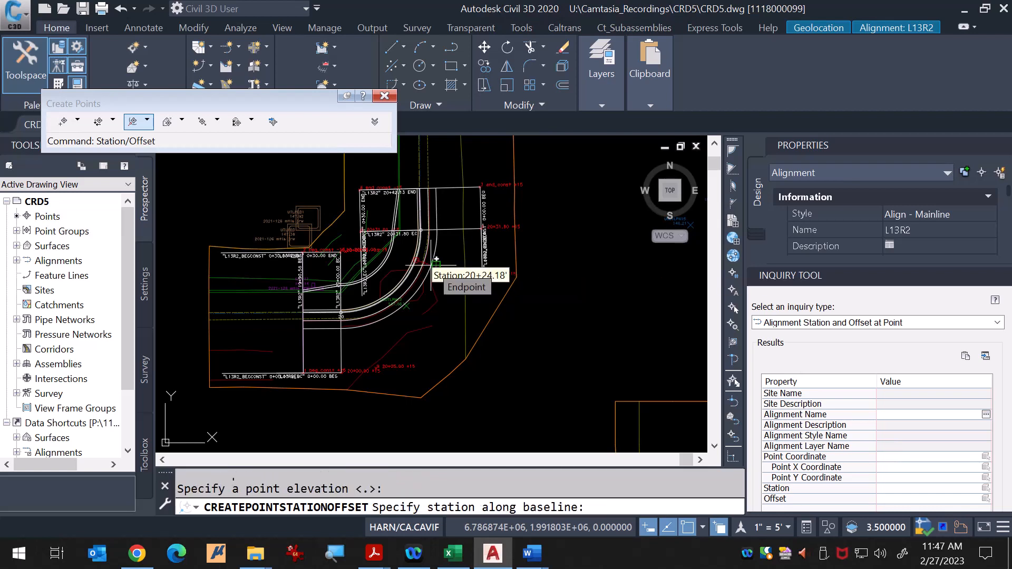
Step: Create a point at station 20+25 with offset -15, named 20+25.00 -15, with default elevation, and close the point creation tools
text(2025)
key(Return)
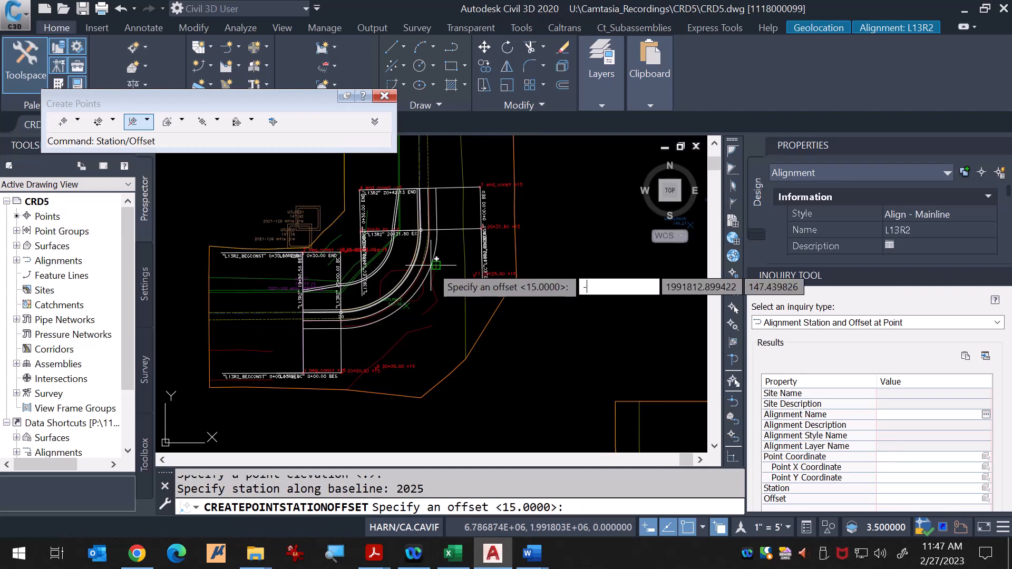
text(-15)
key(Return)
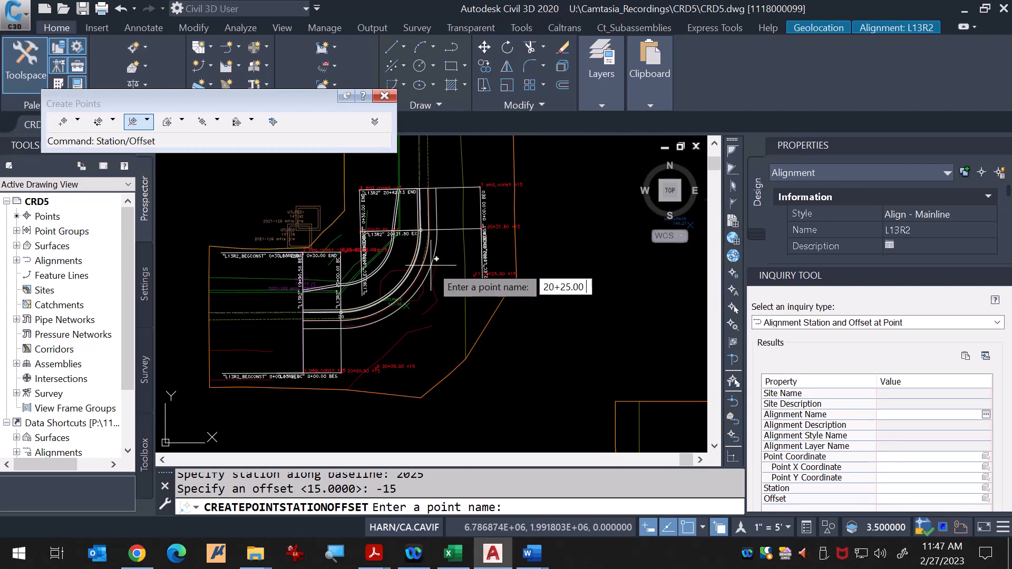
text(20+25.00 -15)
key(Return)
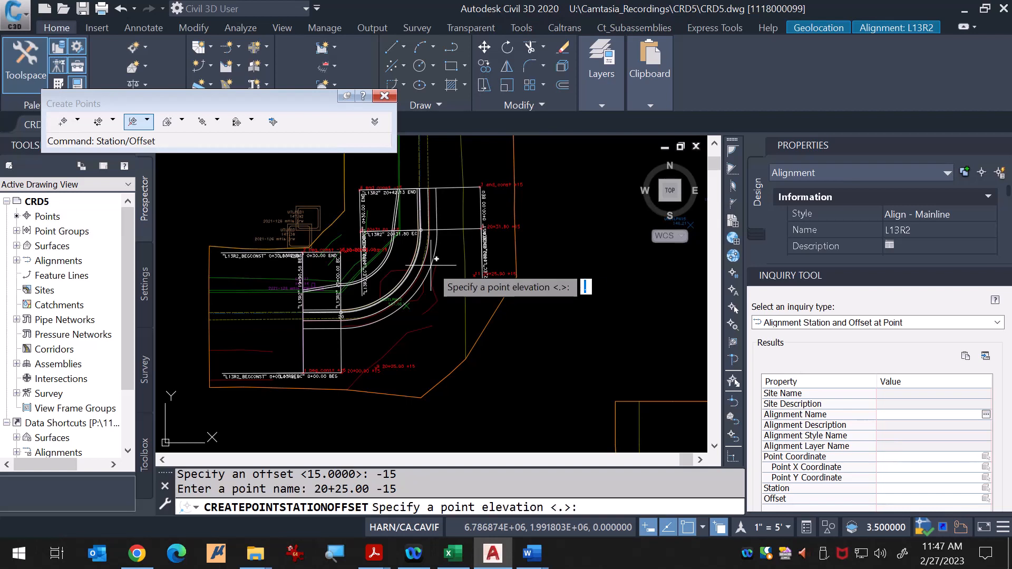
key(Return)
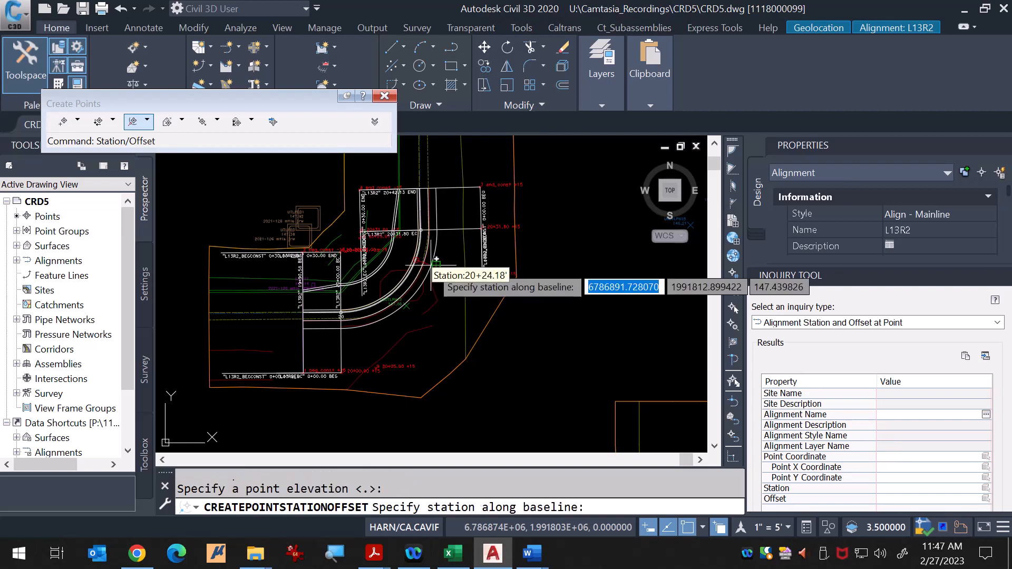
key(Escape)
click(406, 324)
key(Escape)
key(Escape)
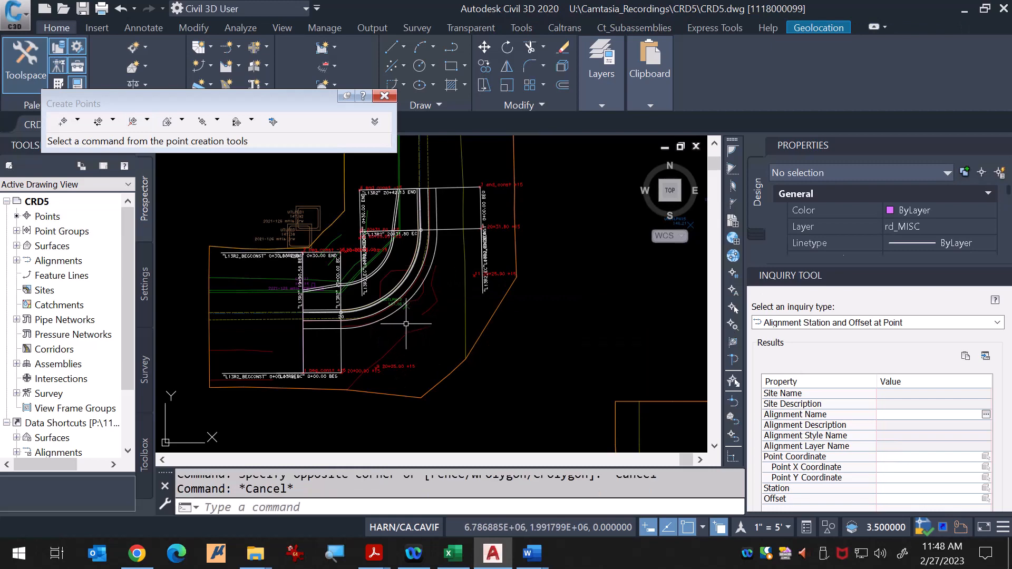
key(Escape)
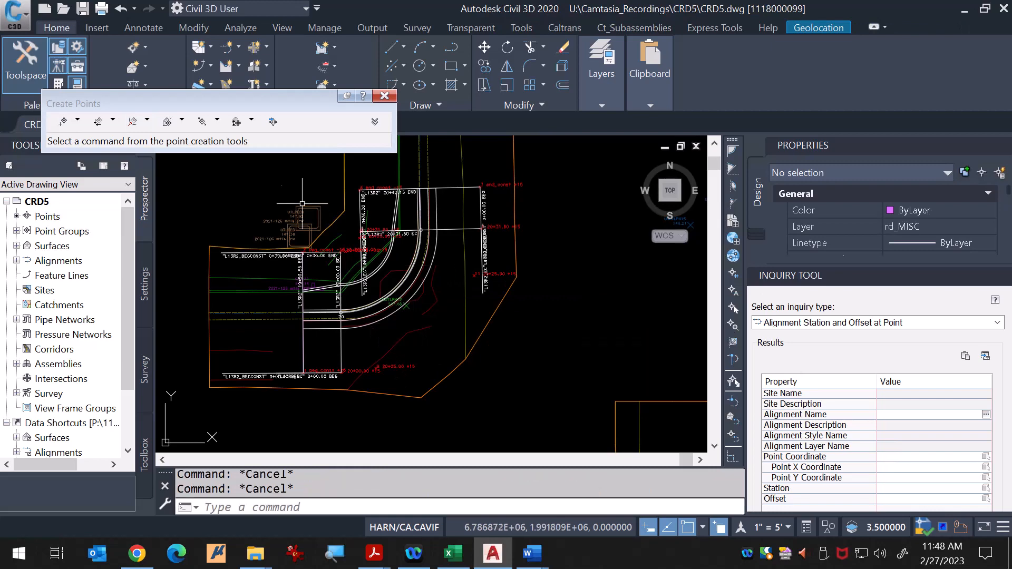
click(384, 96)
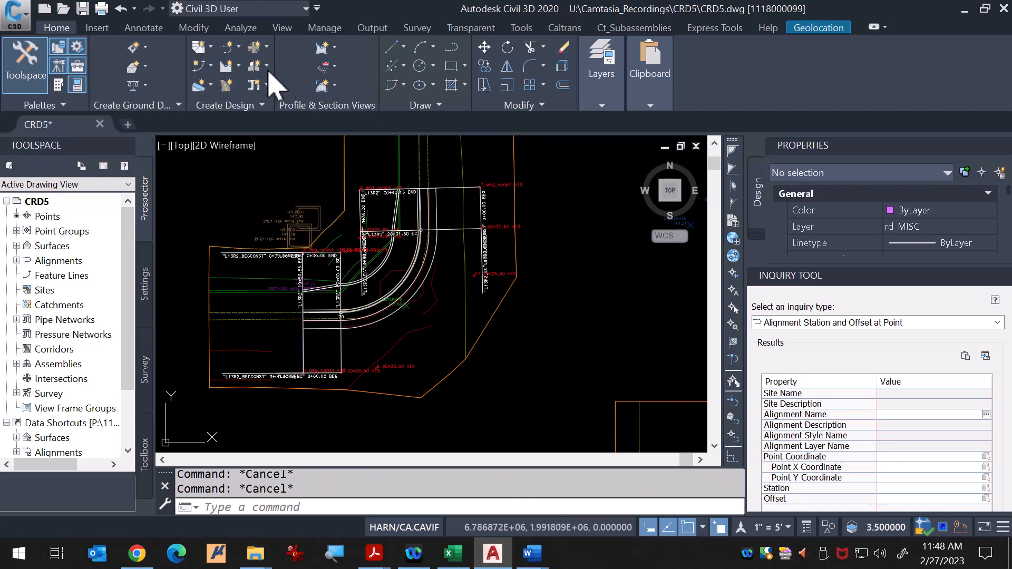
Step: Create a miscellaneous layout alignment named L13R2_BEGLAND, keeping the starting station 0+00.00' and the Mainline style and label set
click(238, 48)
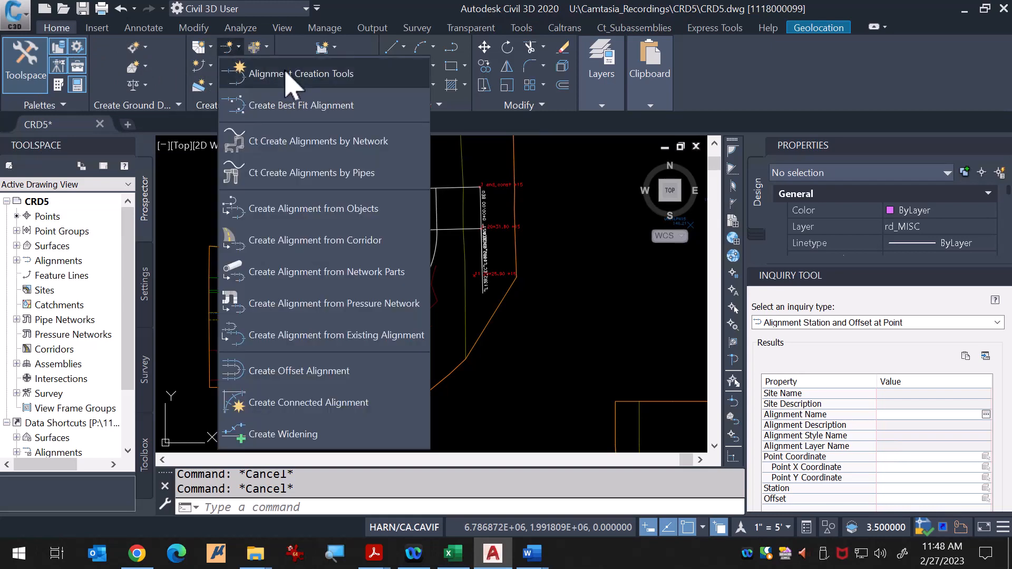
click(286, 75)
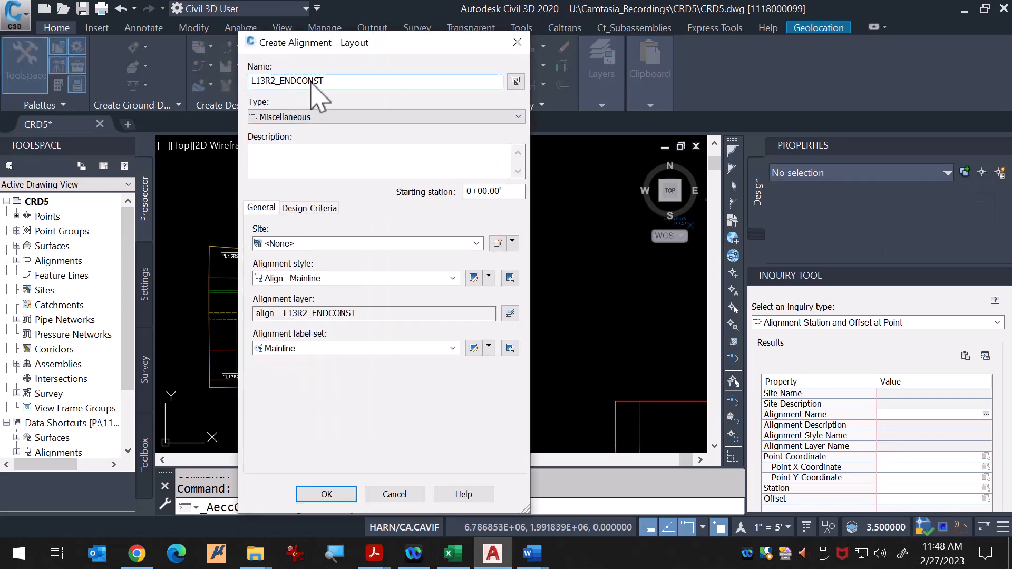
drag(280, 81, 388, 89)
text(BEGLA)
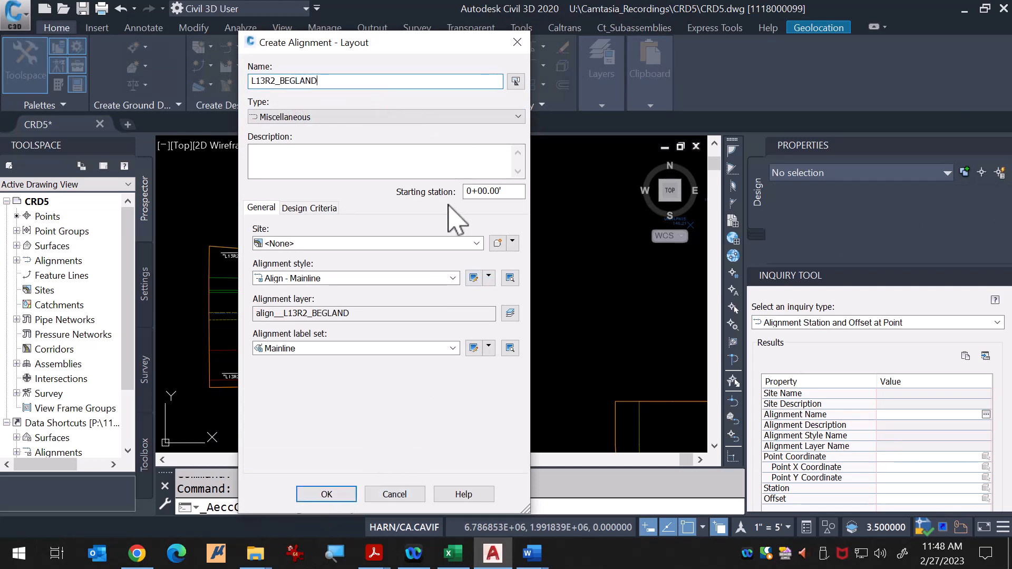
click(340, 495)
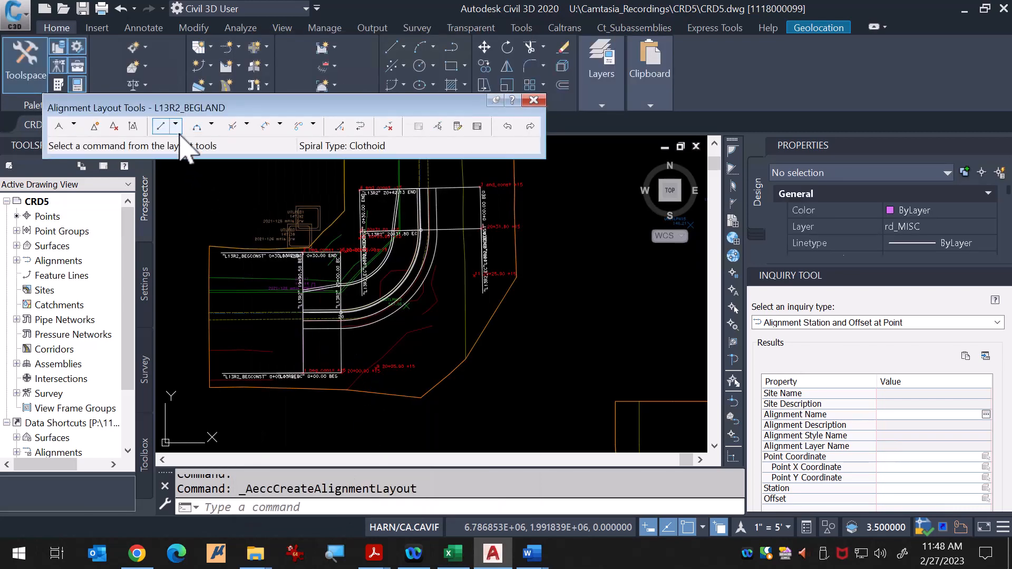
Step: Draw the L13R2_BEGLAND alignment as a two-point fixed line from the 20+05.00 +15 point to the 20+05.00 -15 point
click(176, 126)
click(221, 140)
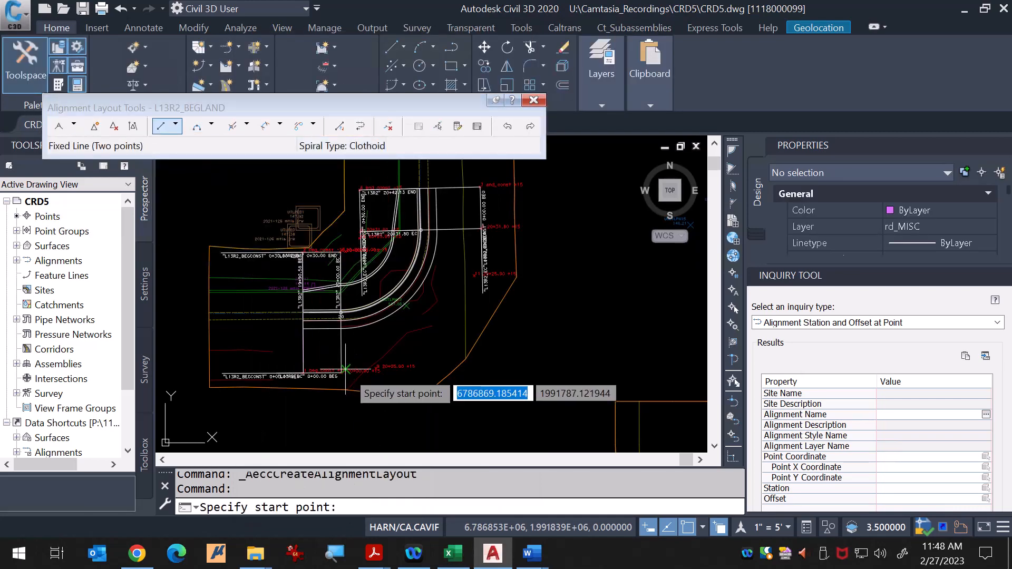
scroll(369, 375, up, 3)
scroll(368, 375, up, 8)
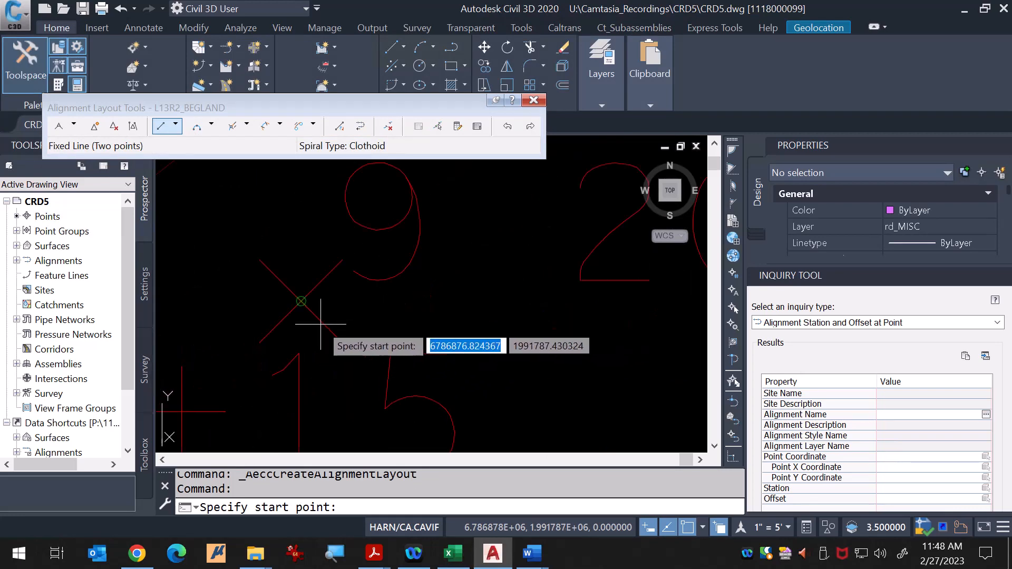
click(301, 302)
scroll(338, 385, down, 5)
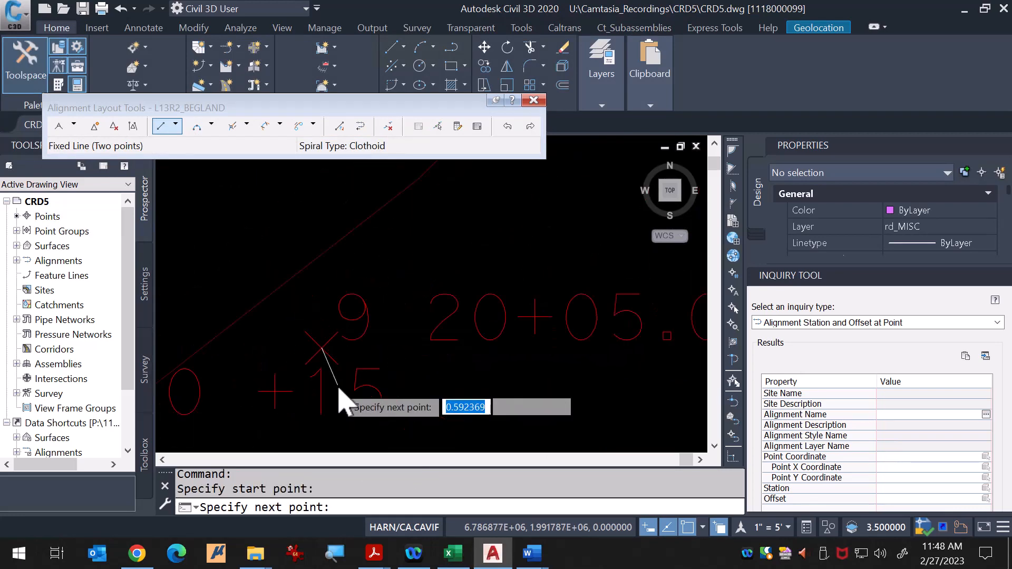
scroll(298, 208, up, 6)
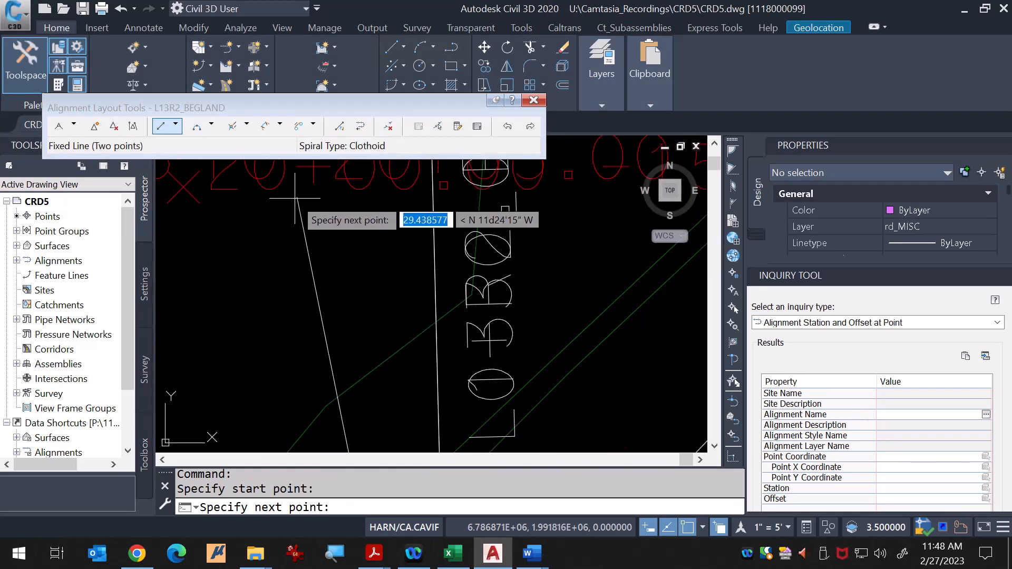
scroll(251, 287, up, 3)
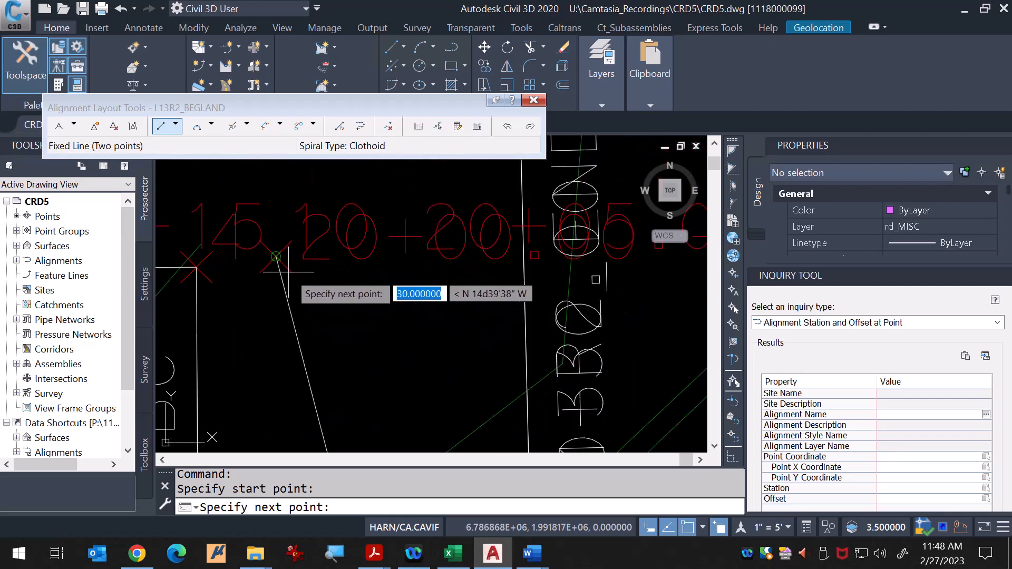
click(276, 256)
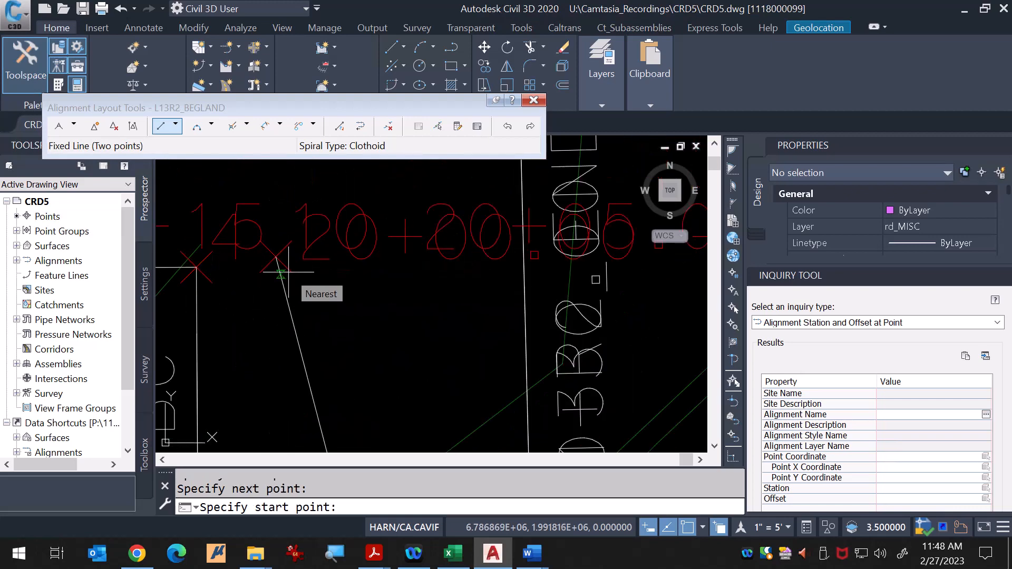
key(Return)
scroll(286, 272, down, 8)
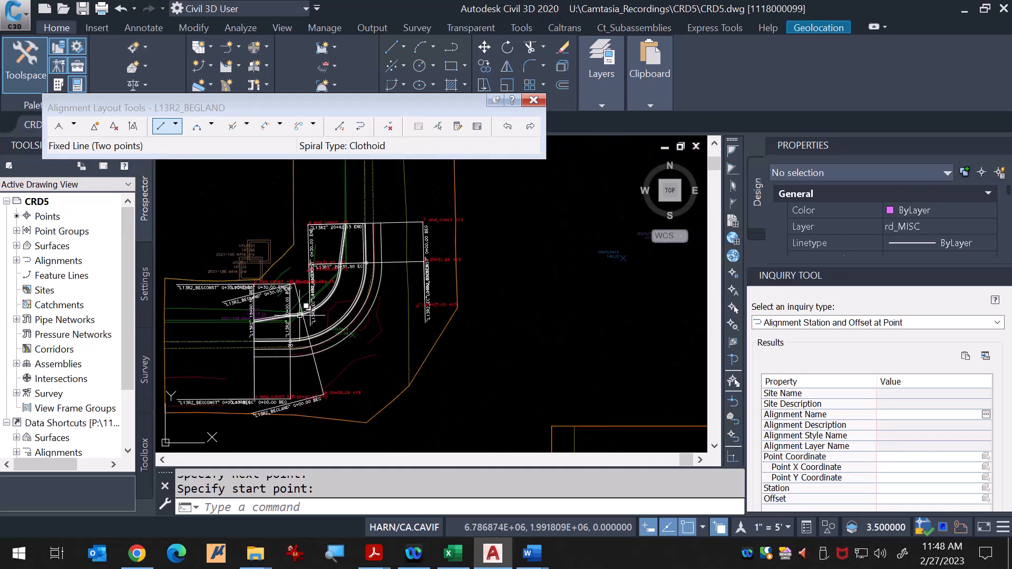
scroll(301, 303, up, 4)
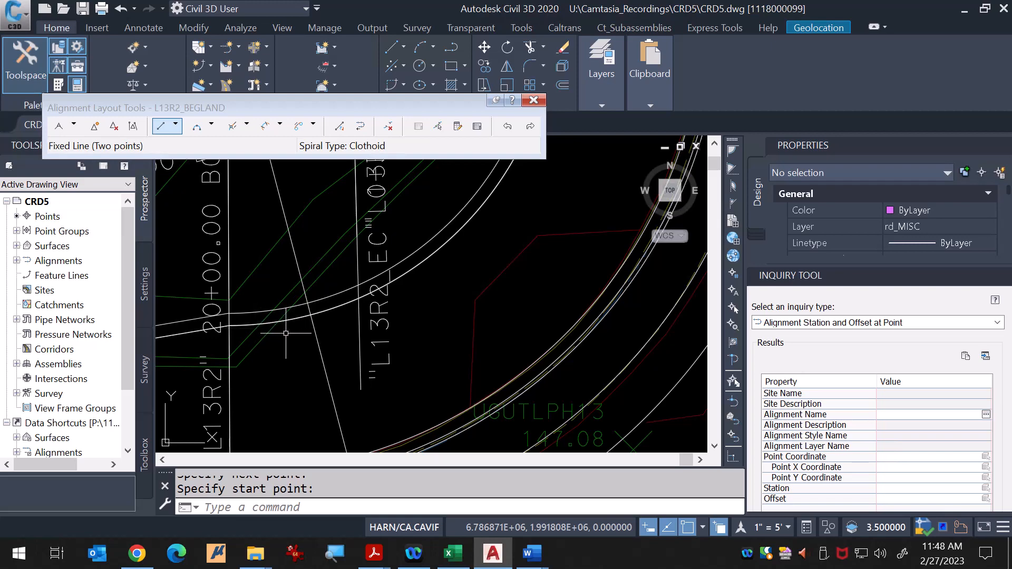
scroll(300, 330, down, 5)
key(Escape)
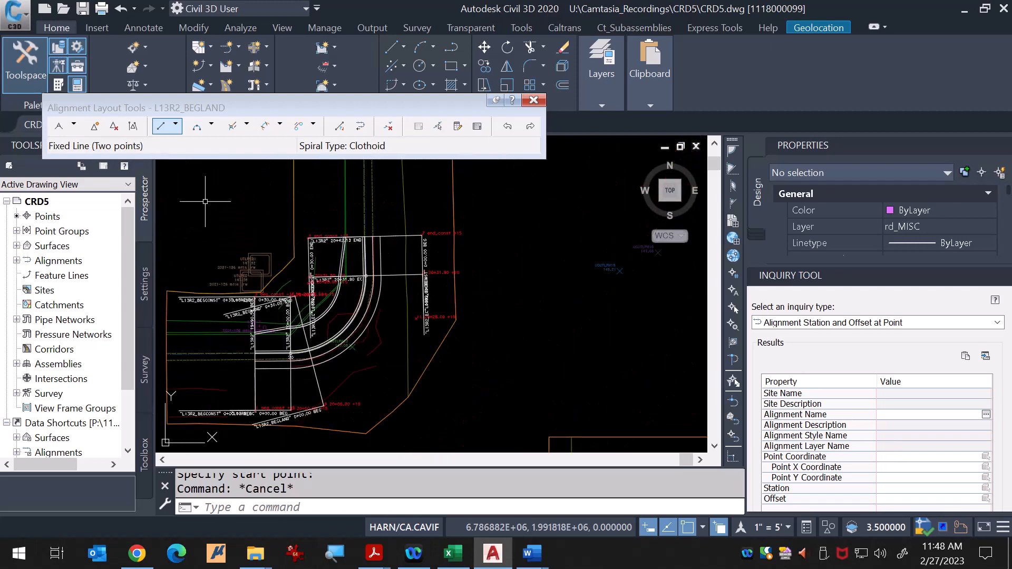
Step: Create a miscellaneous layout alignment named L13R2_ENDLAND, keeping the starting station 0+00.00' and the Mainline style and label set
click(237, 49)
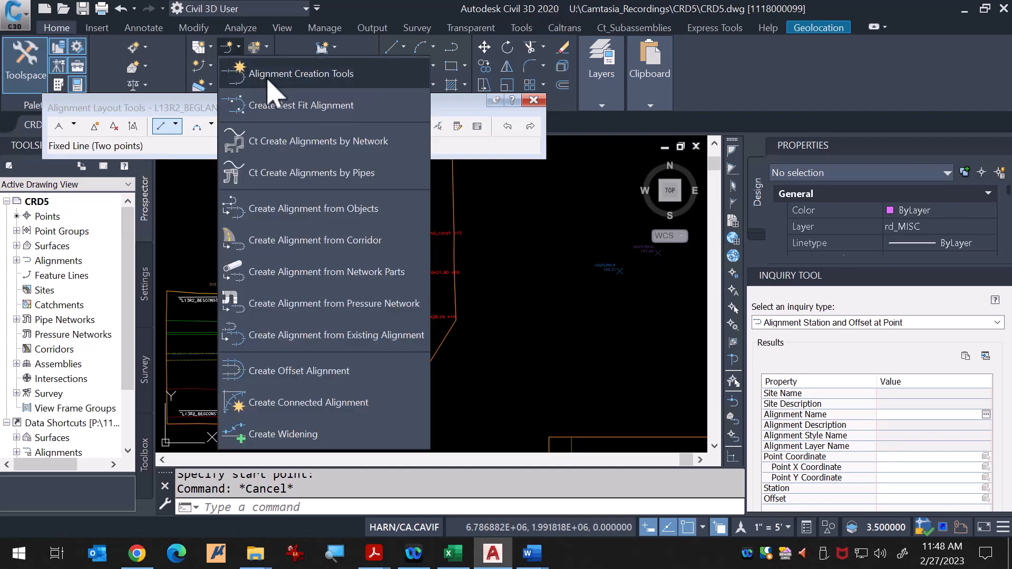
click(269, 79)
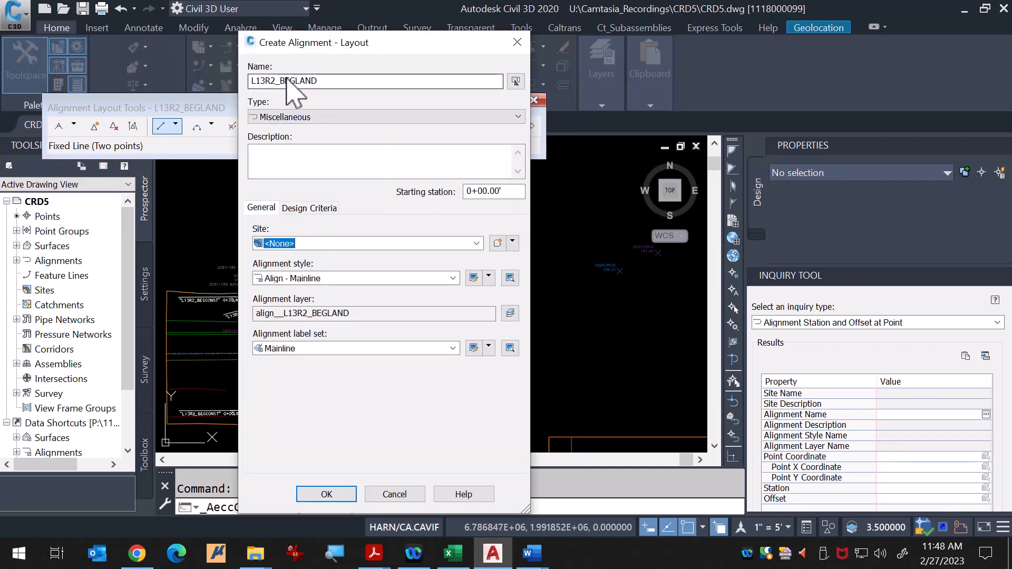
drag(280, 80, 294, 81)
text(END)
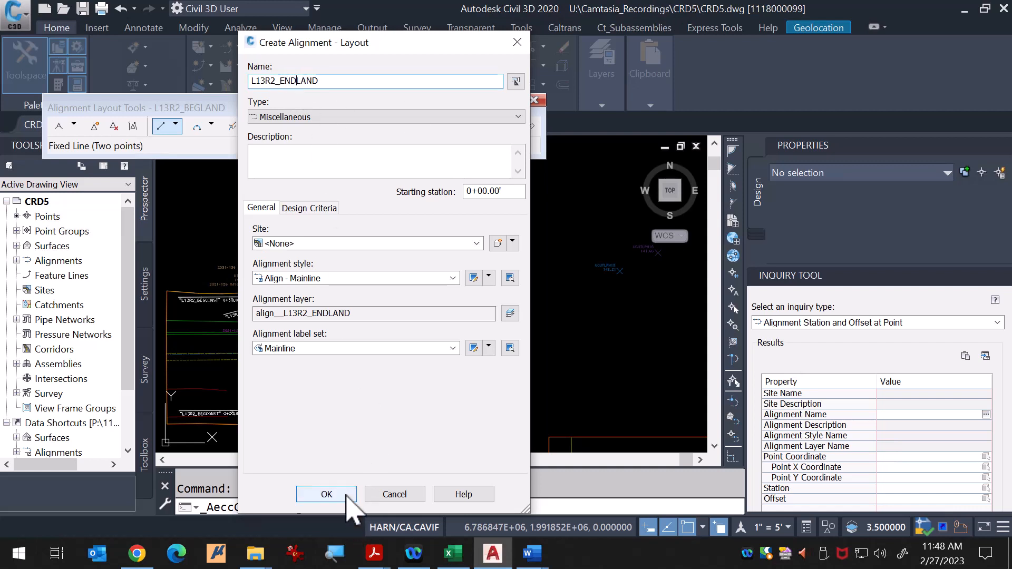
click(327, 494)
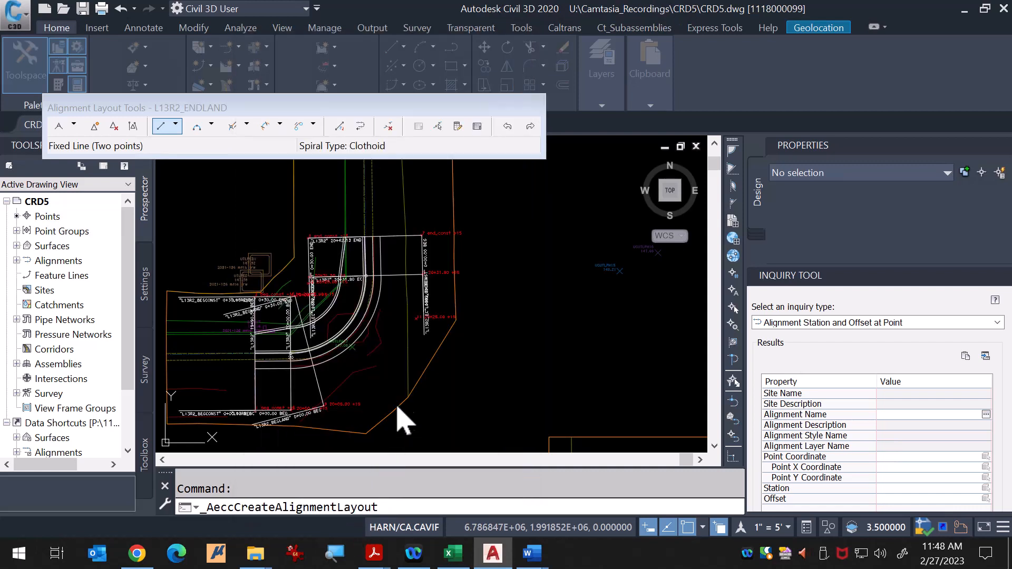
Step: Draw the L13R2_ENDLAND alignment as a two-point fixed line from the 20+25.00 +15 point to the 20+25.00 -15 point
click(176, 127)
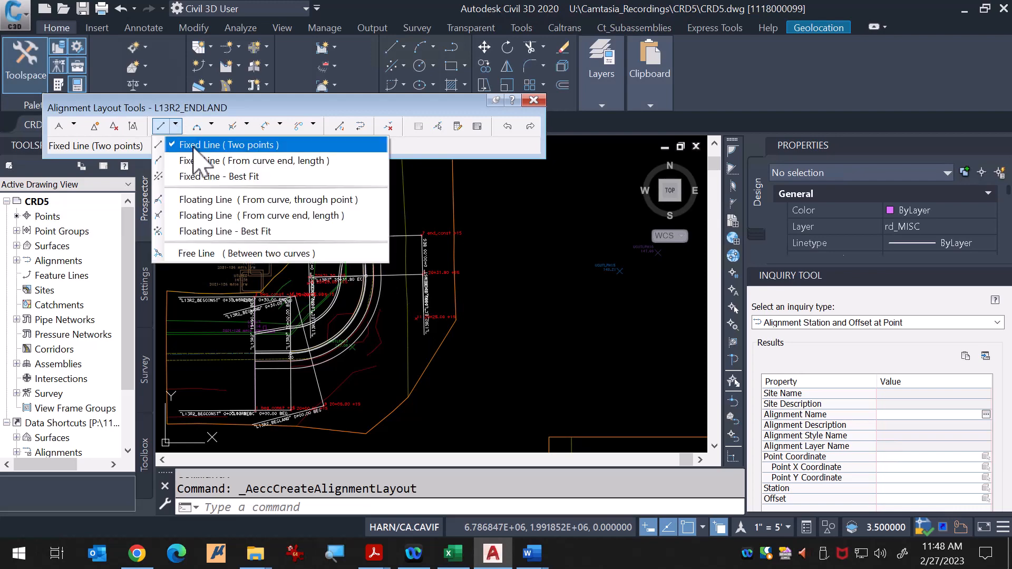
click(195, 145)
scroll(427, 314, up, 8)
scroll(427, 314, up, 5)
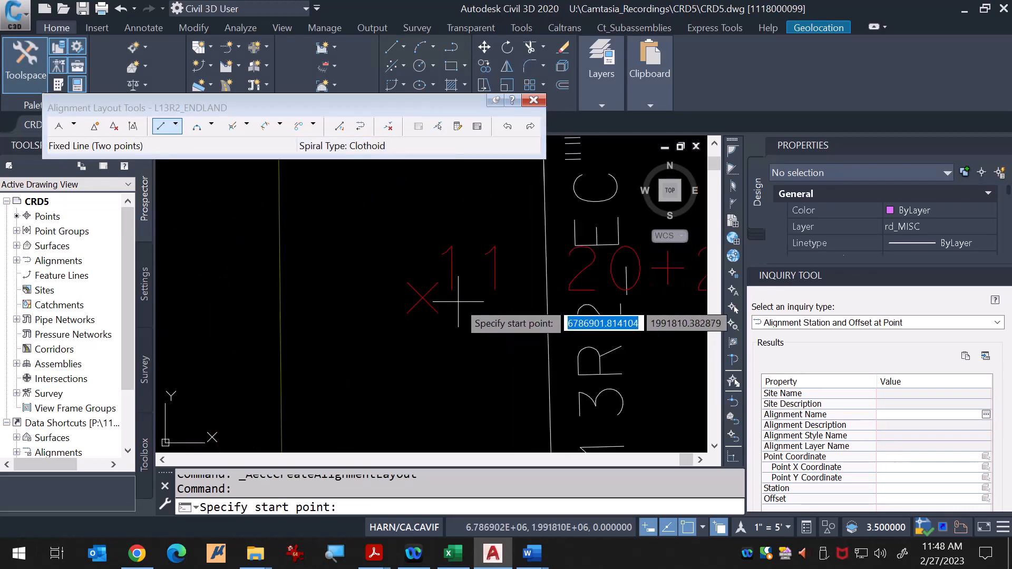
click(423, 298)
scroll(448, 324, down, 8)
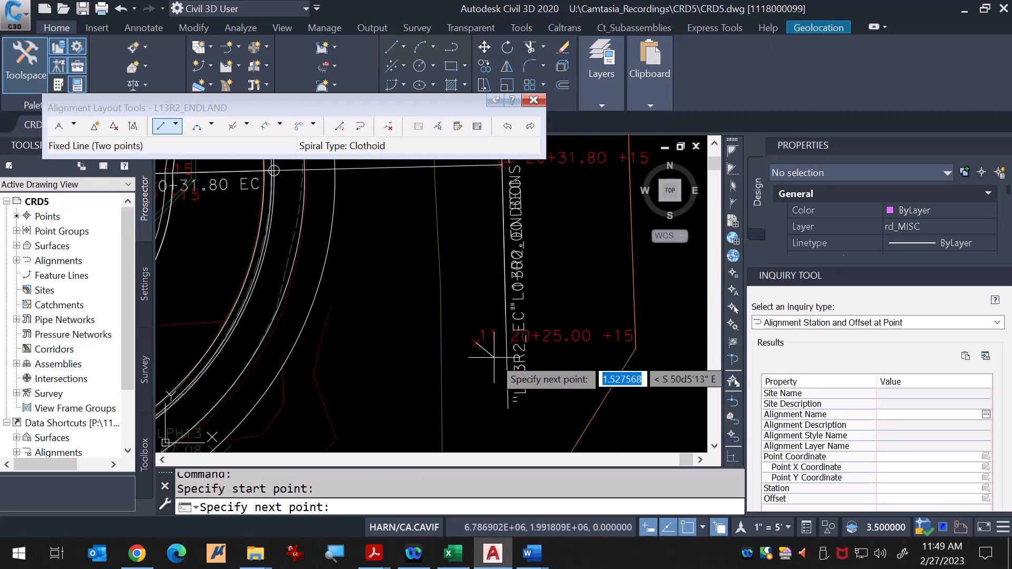
scroll(359, 308, up, 10)
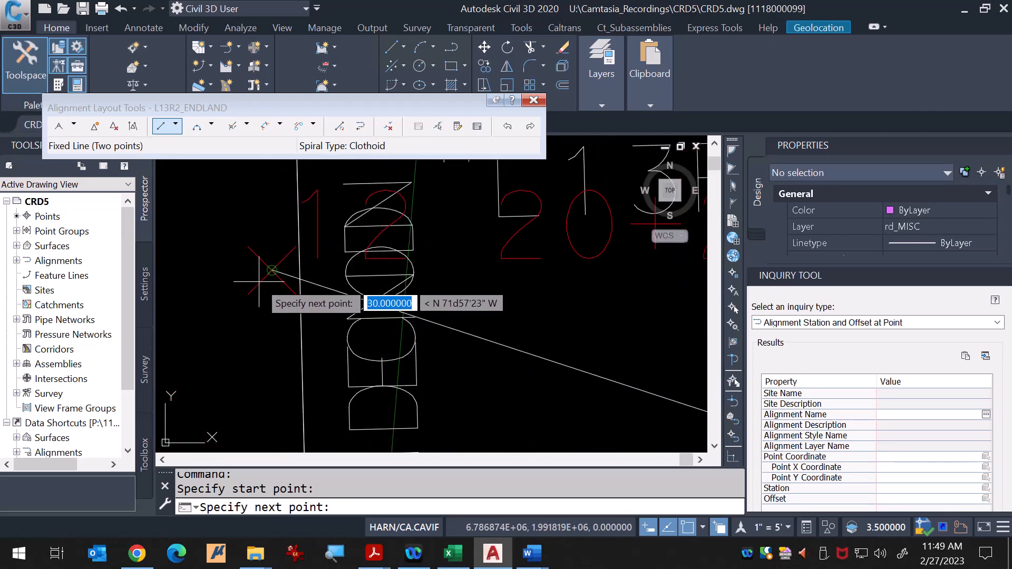
click(272, 271)
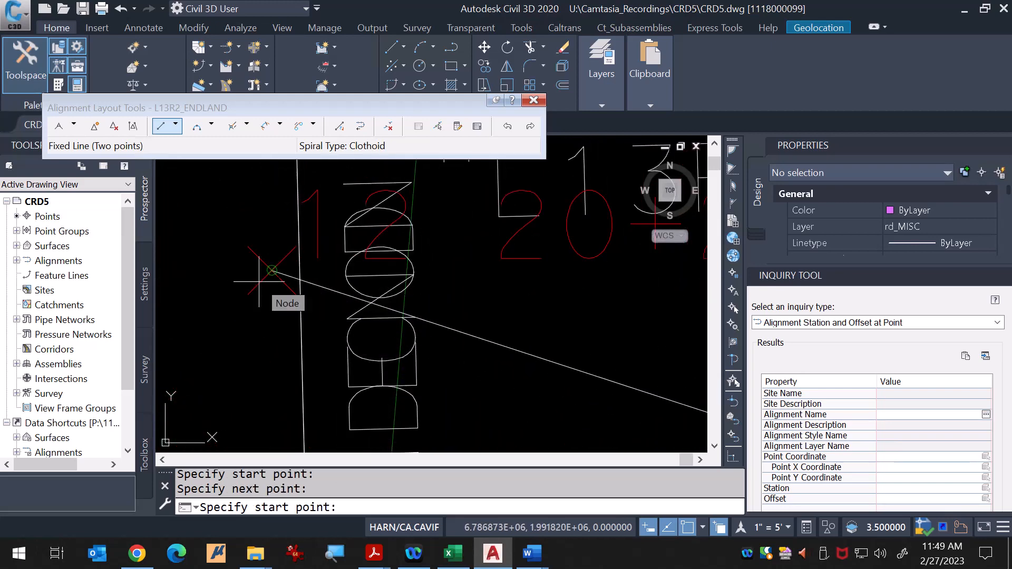
key(Return)
scroll(279, 282, down, 6)
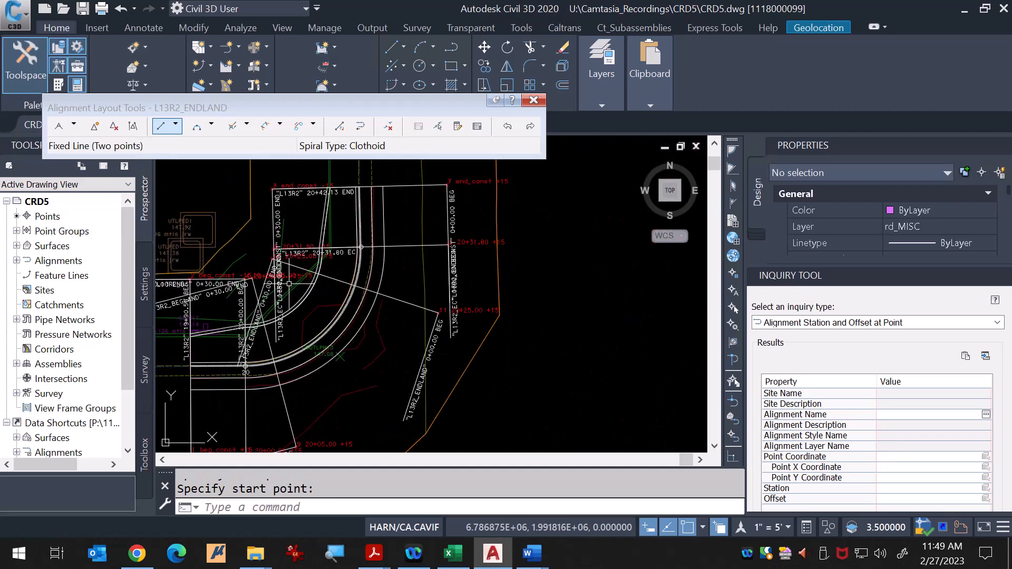
key(Escape)
key(Escape)
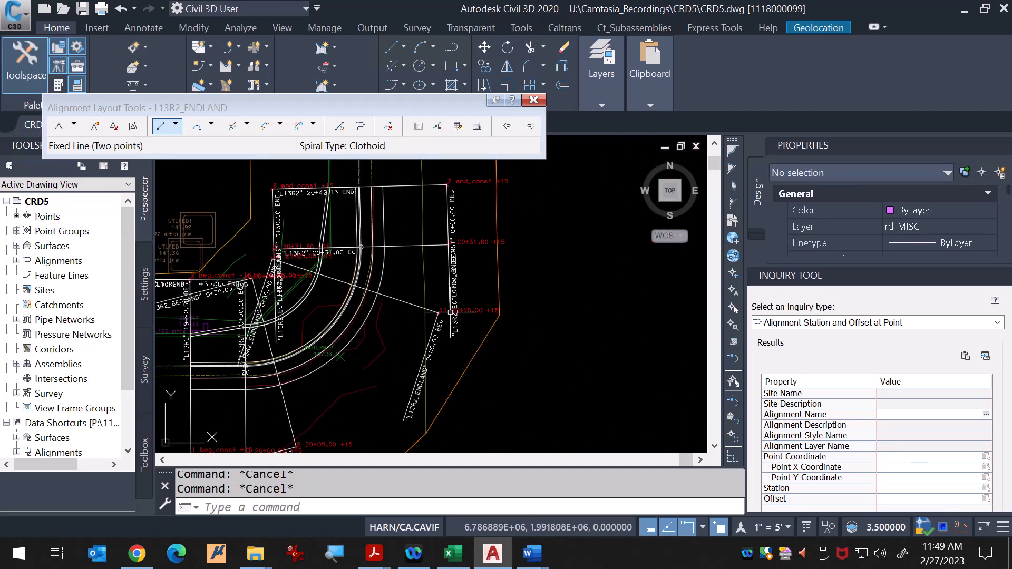
scroll(516, 296, down, 2)
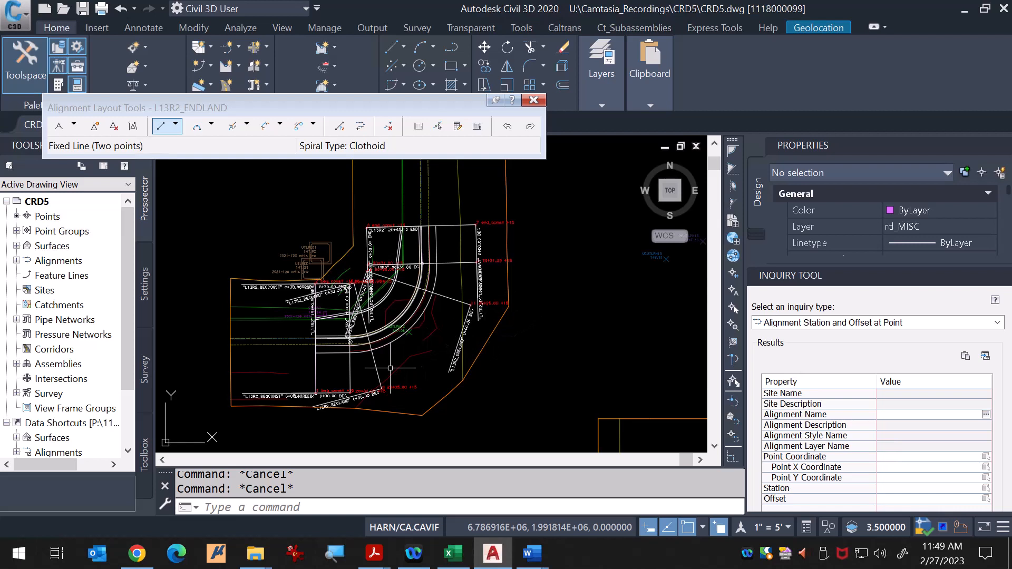
mouse_move(390, 368)
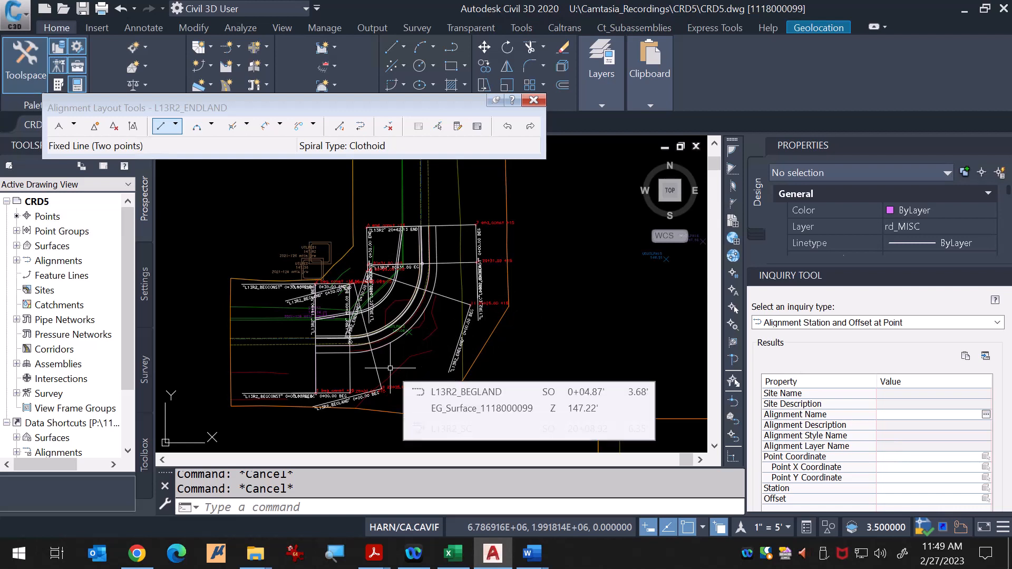